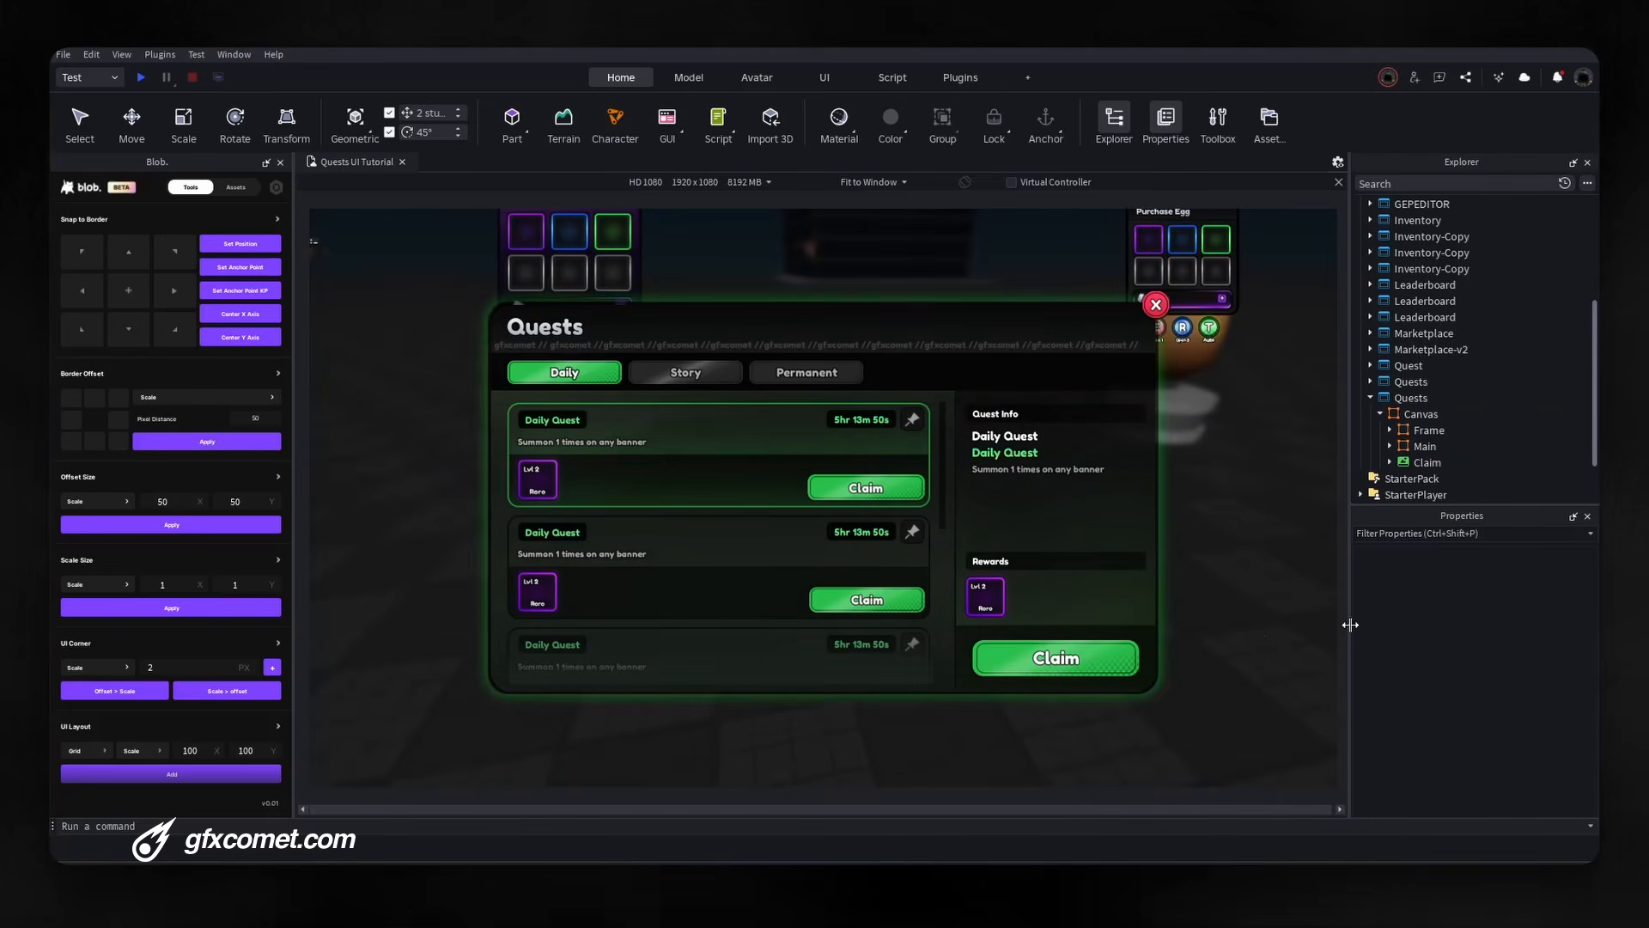
Enlarge the viewport and turn the camera to view the Quests interface against the scene.
left_click_drag(1351, 625, 1433, 629)
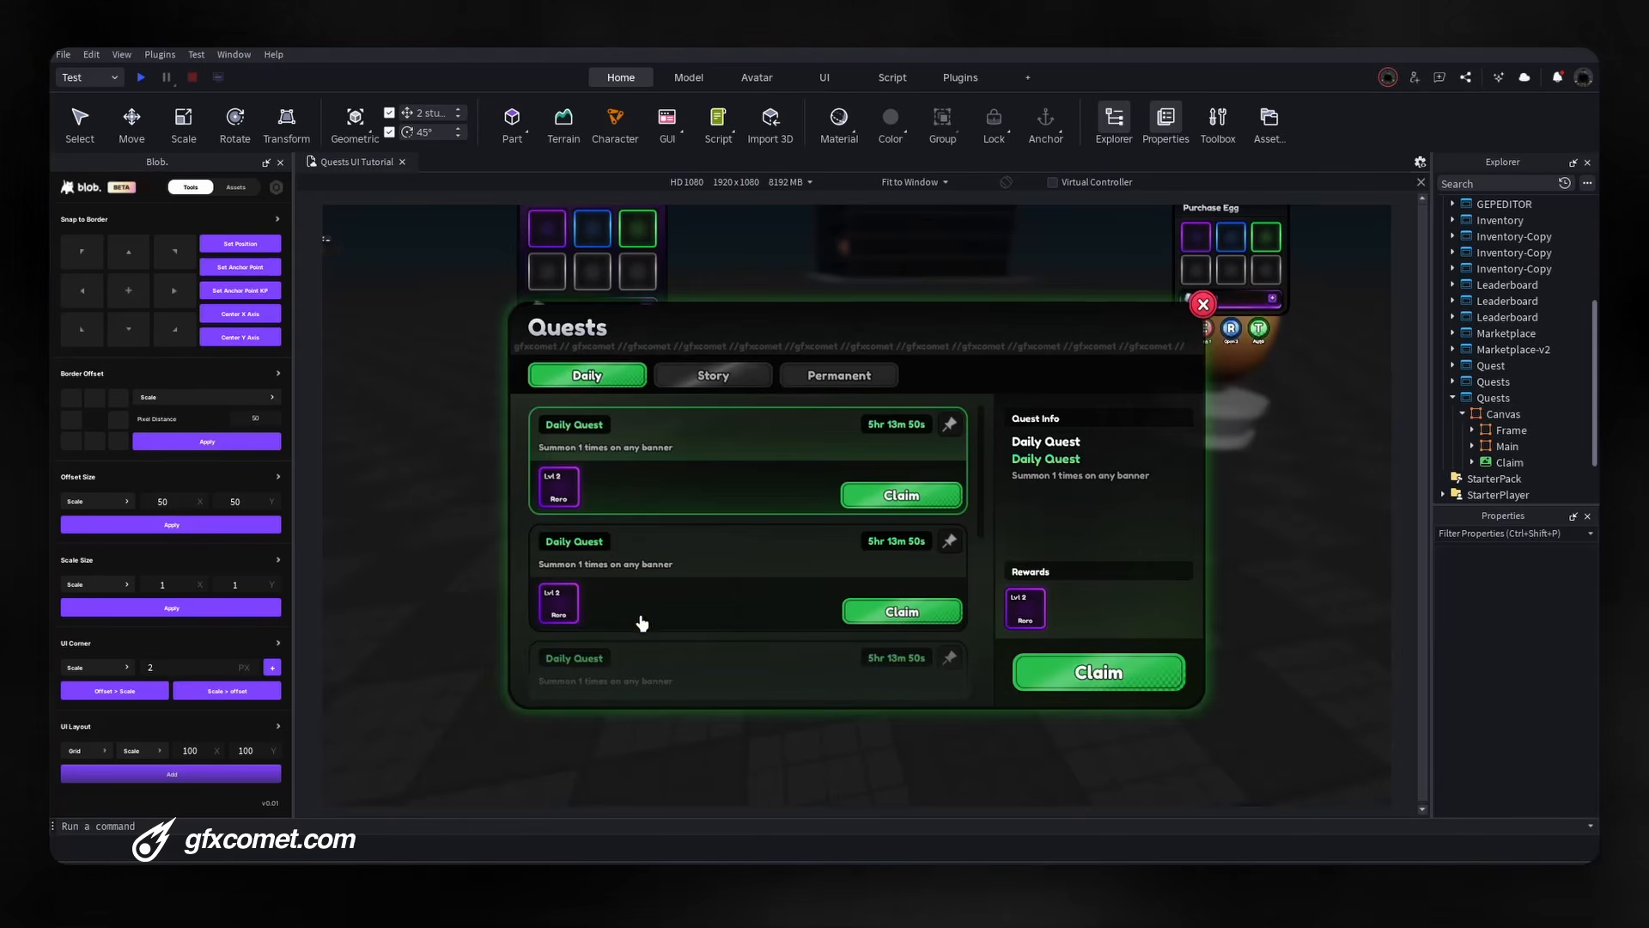
right_click_drag(1282, 534, 1270, 502)
right_click_drag(1132, 642, 1133, 637)
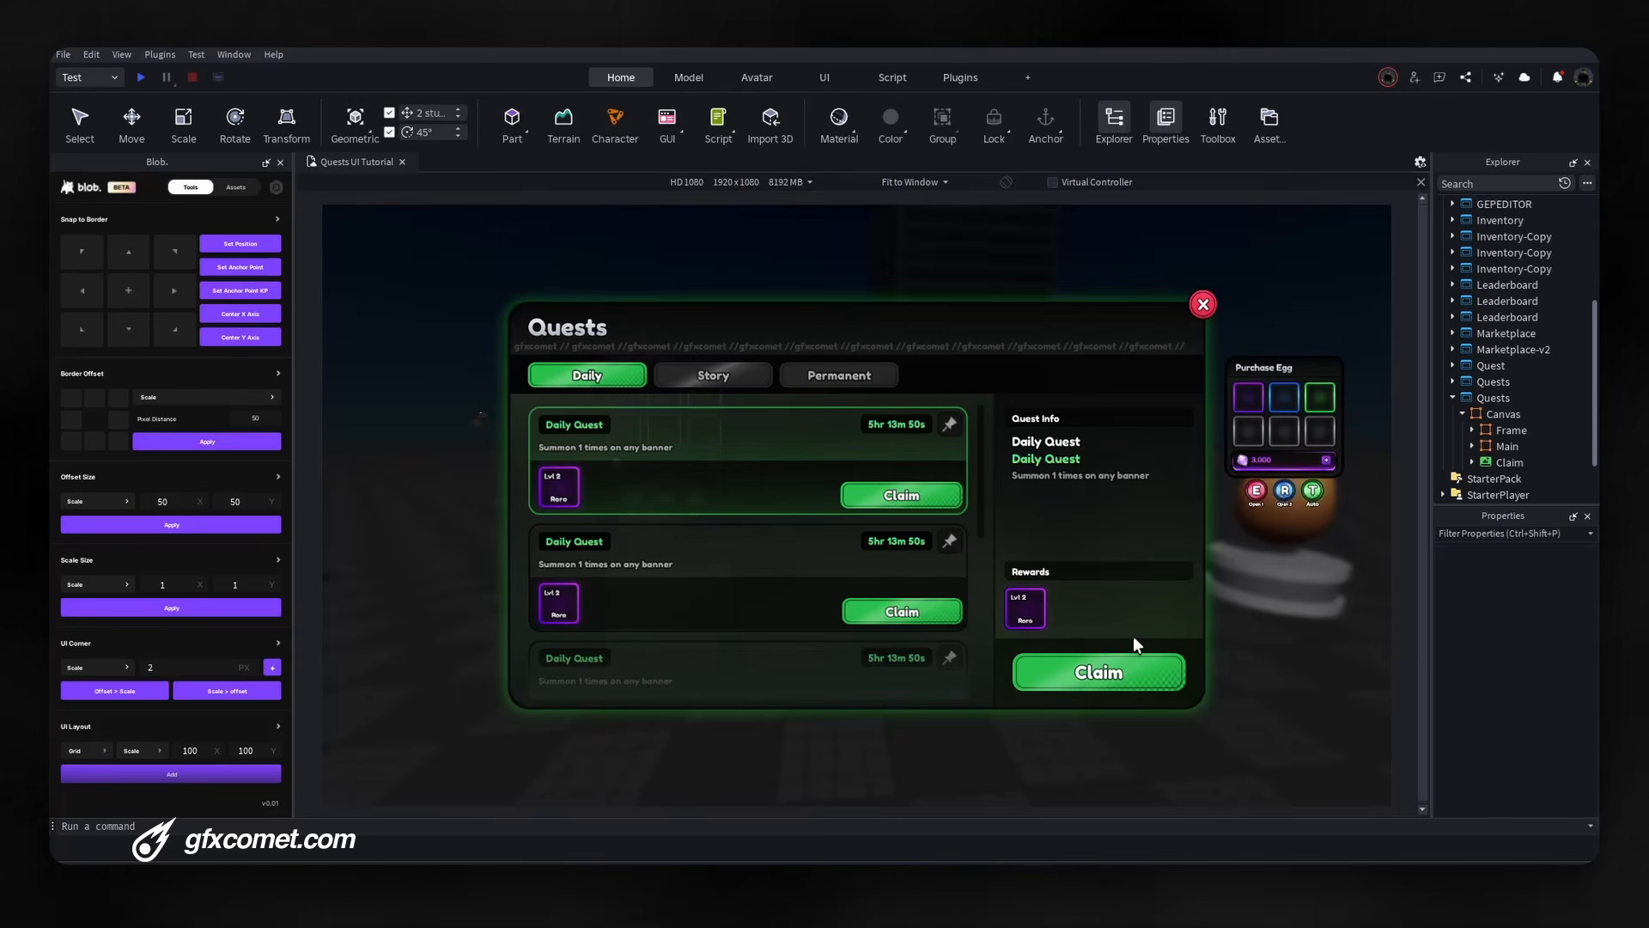
Review the Improved UIStrokes entry in the Beta Features list, leaving without saving changes.
left_click(69, 57)
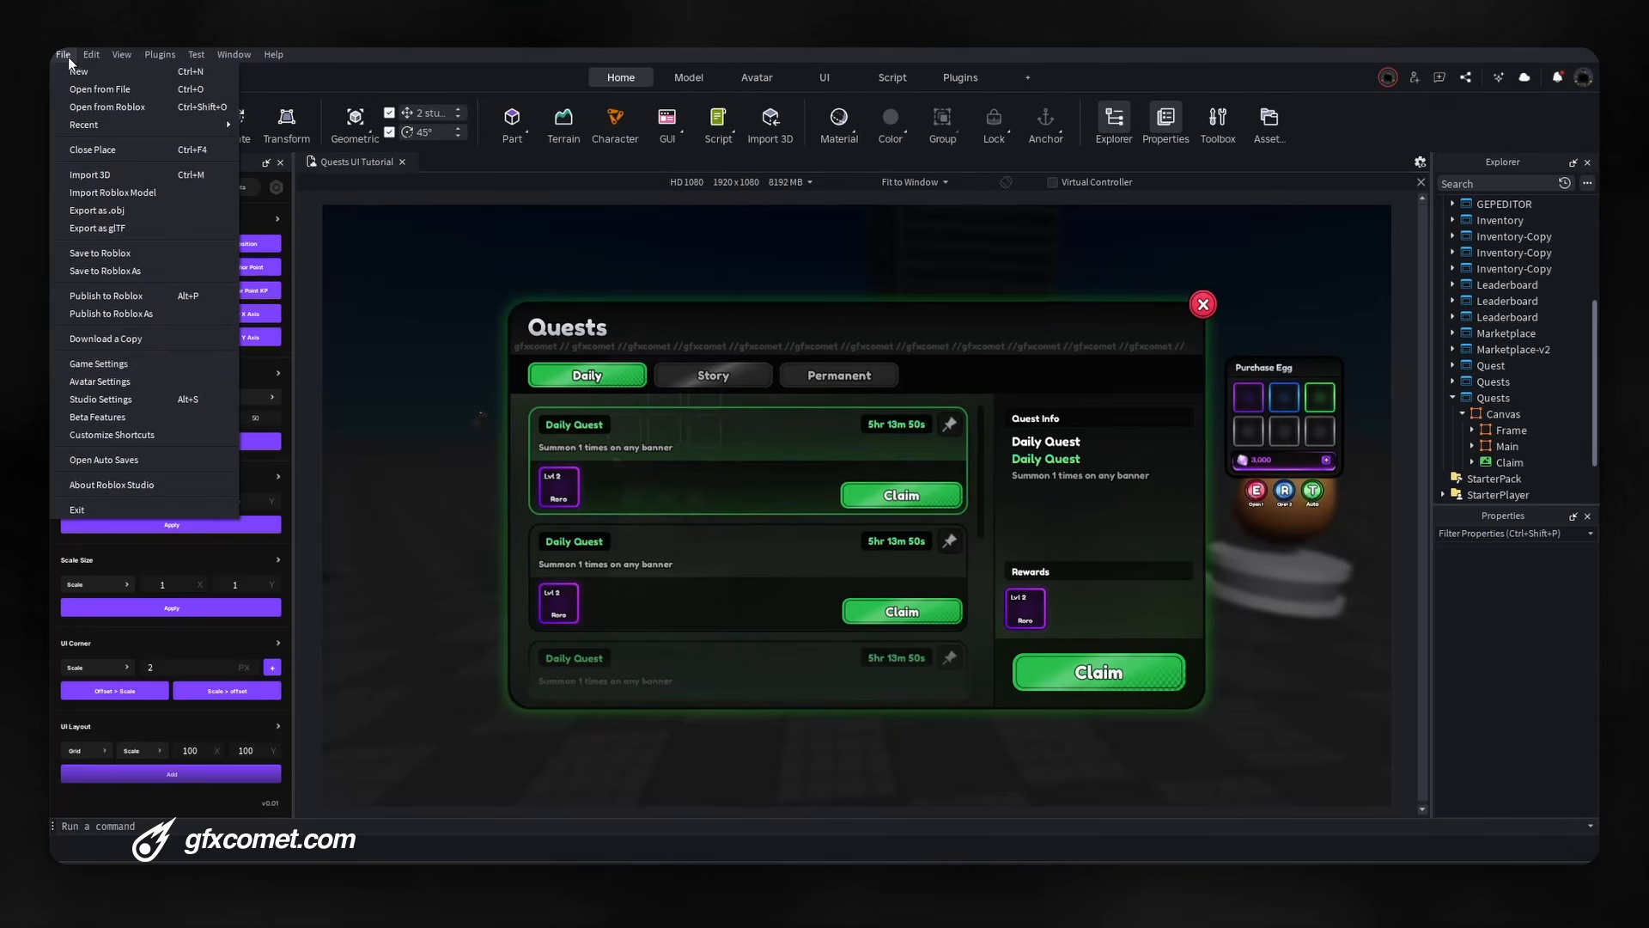
left_click(172, 419)
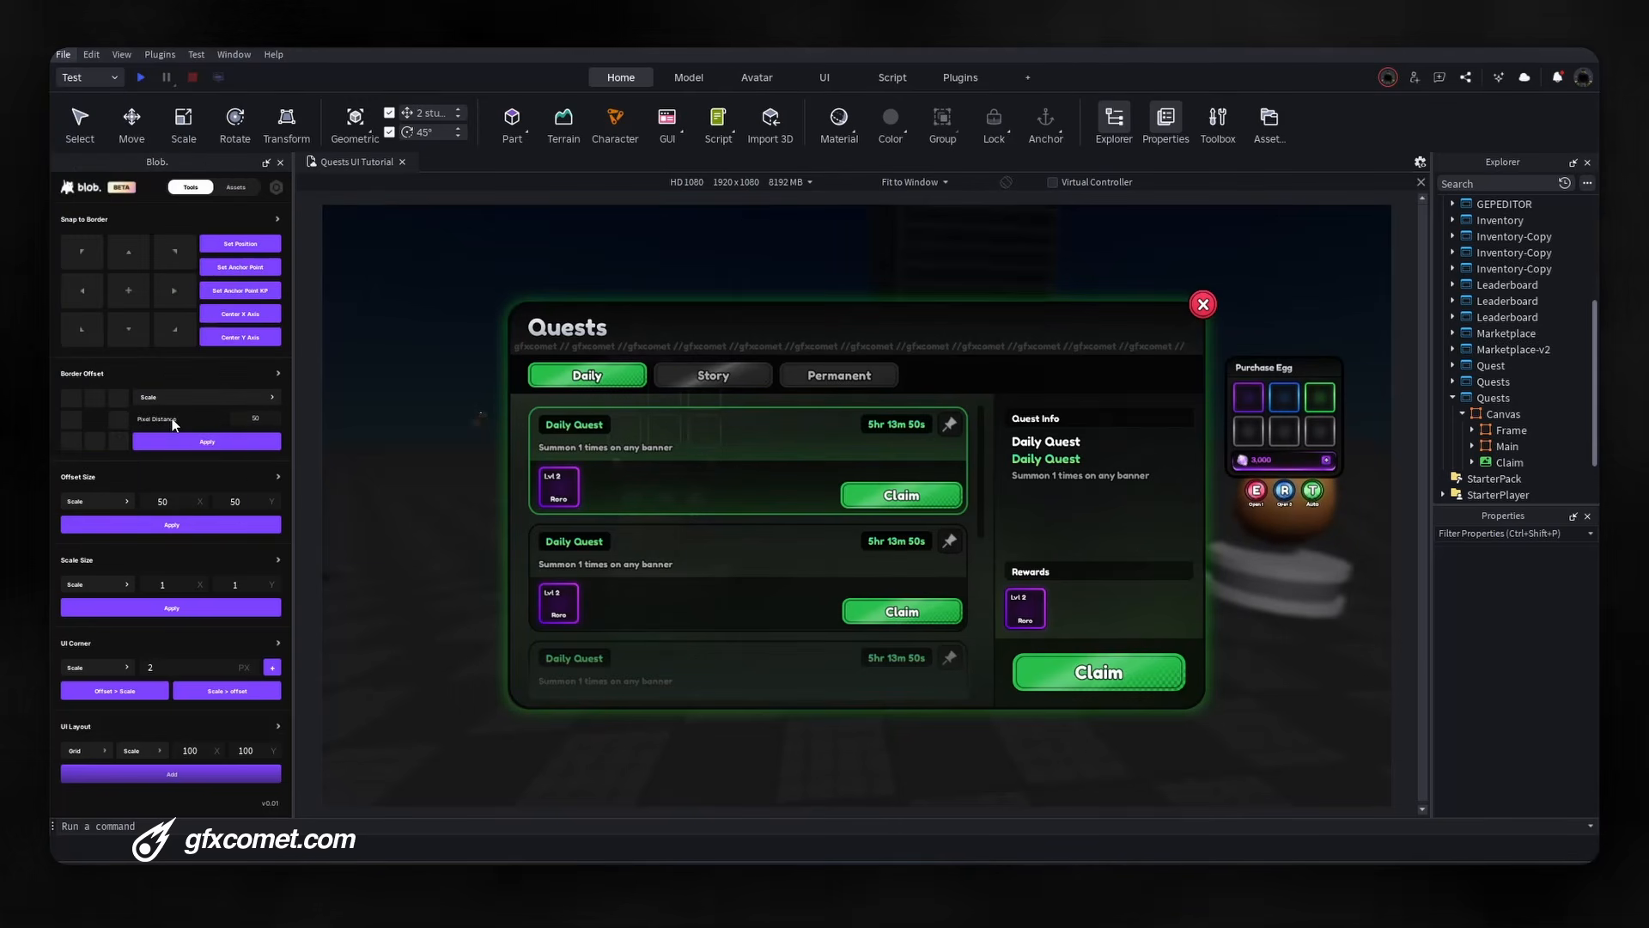
scroll(754, 415, "down", 2)
scroll(754, 416, "down", 5)
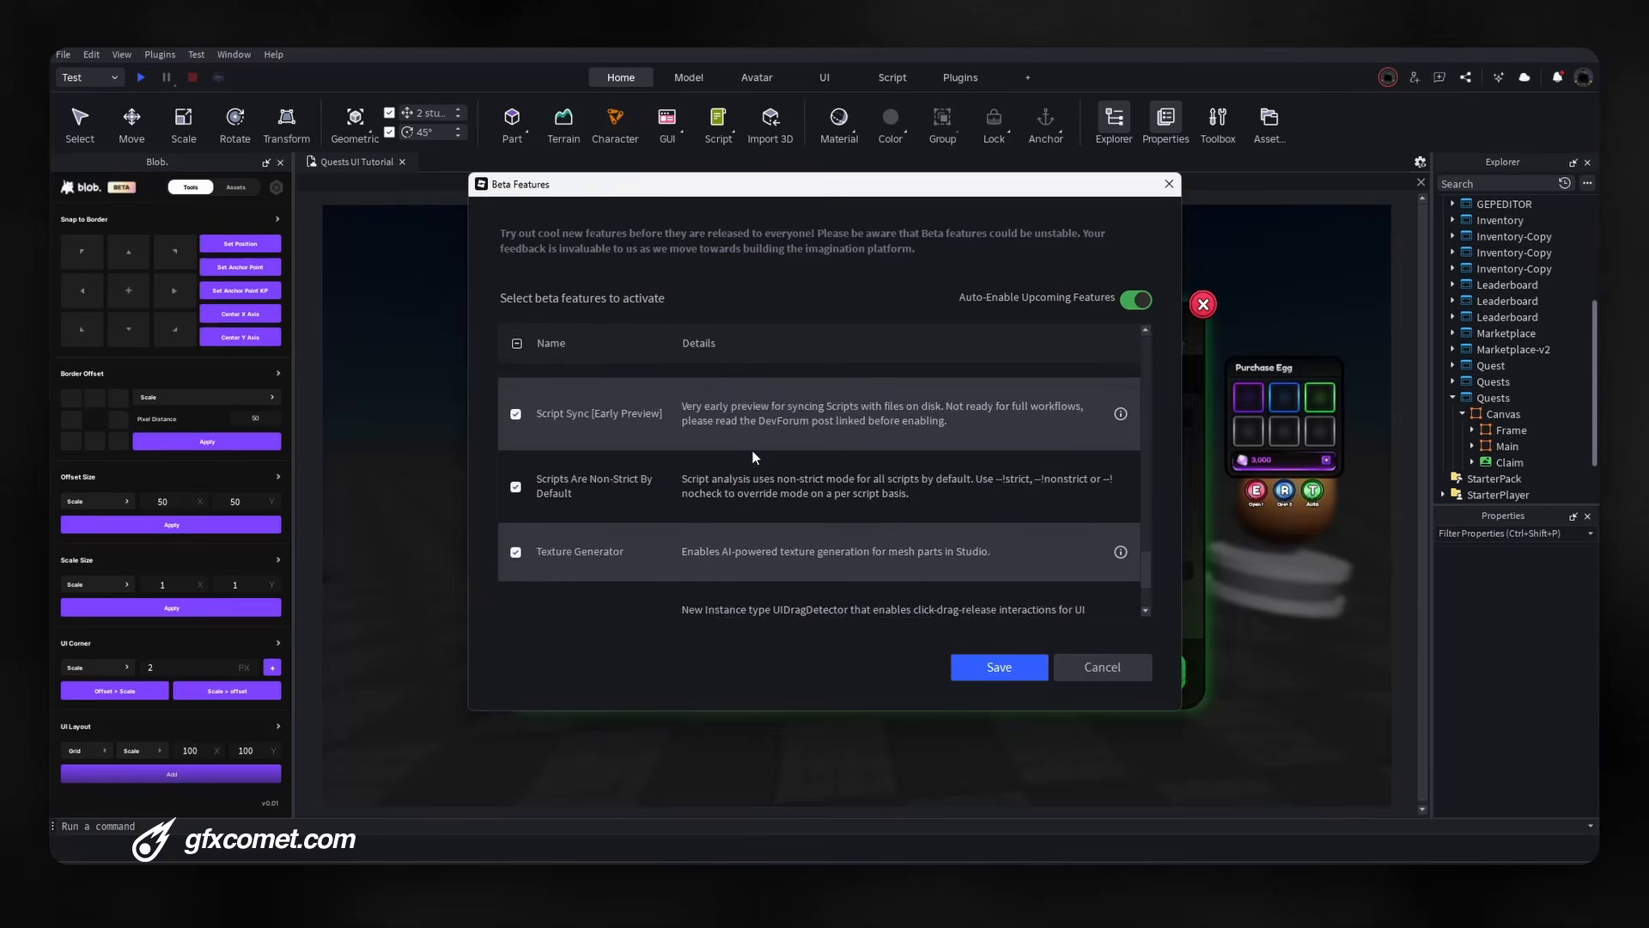
scroll(661, 529, "up", 4)
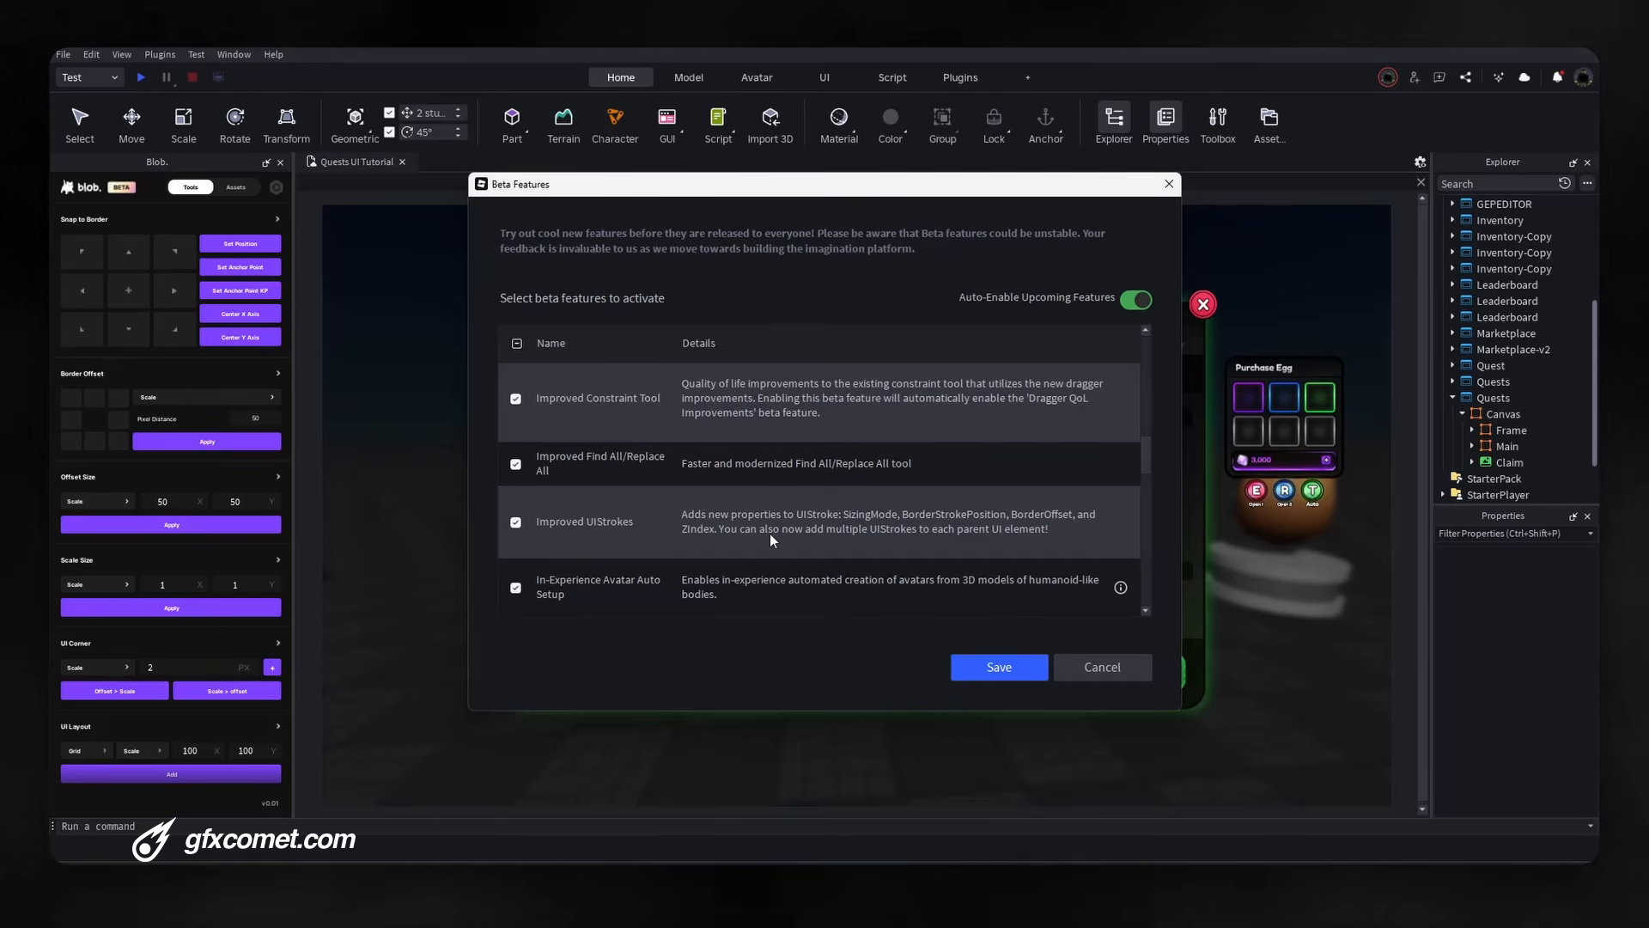
left_click(1133, 670)
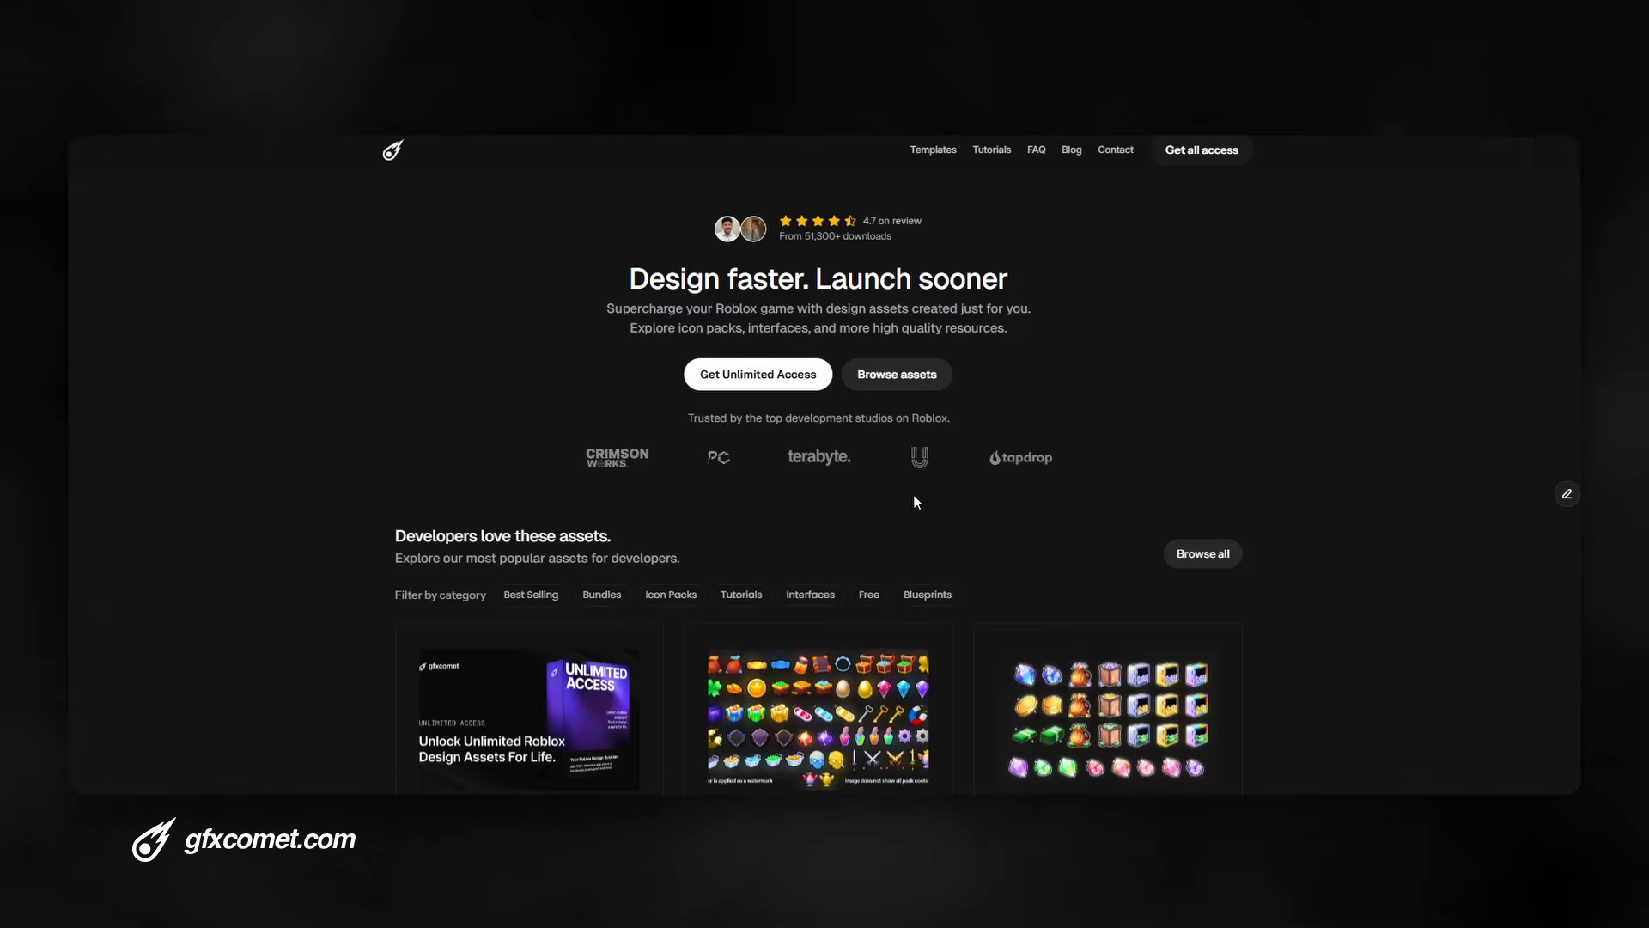
Look through the asset collections on the gfxcomet website and filter the catalogue to Tutorials.
scroll(914, 502, "down", 4)
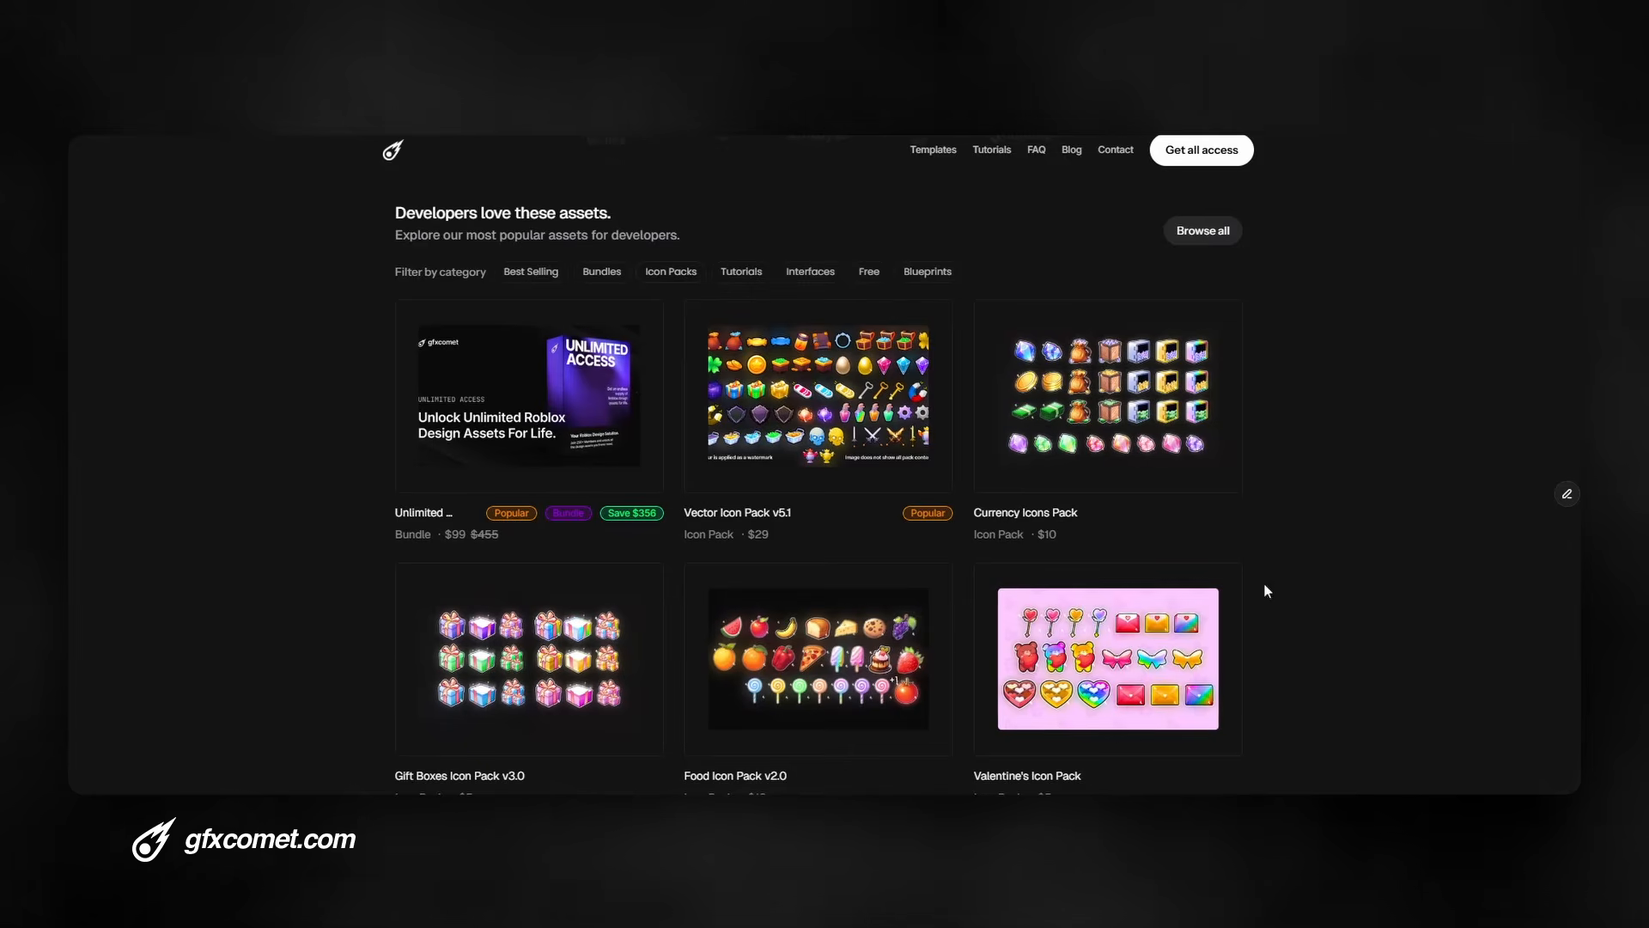
scroll(1360, 437, "down", 6)
scroll(1359, 438, "down", 8)
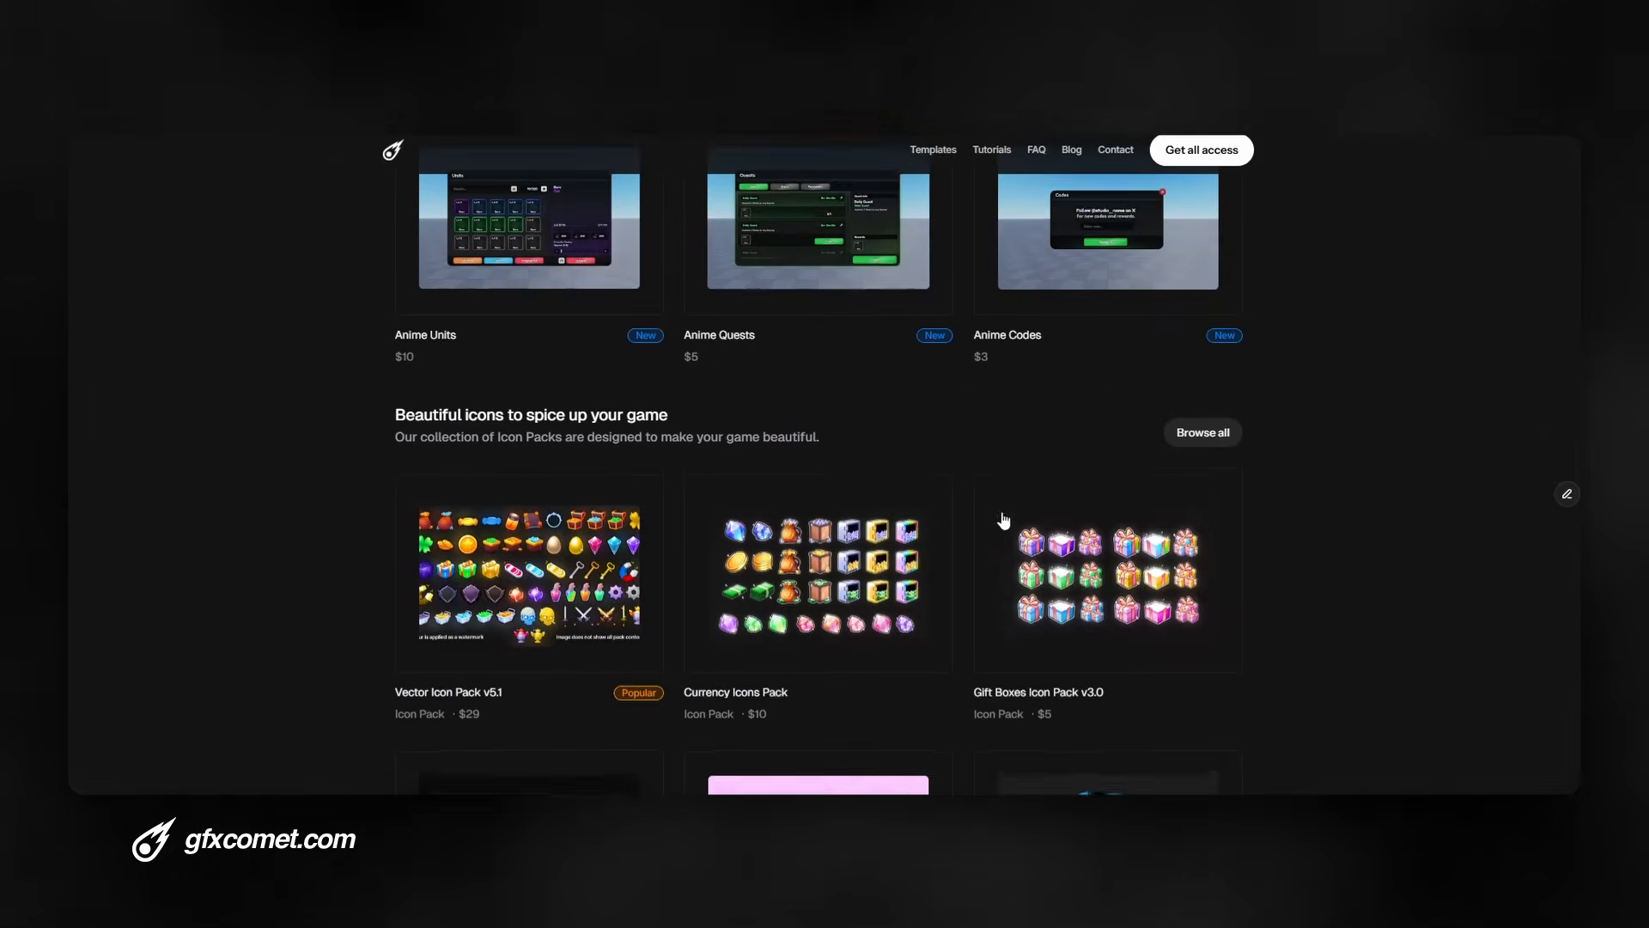
scroll(700, 274, "down", 15)
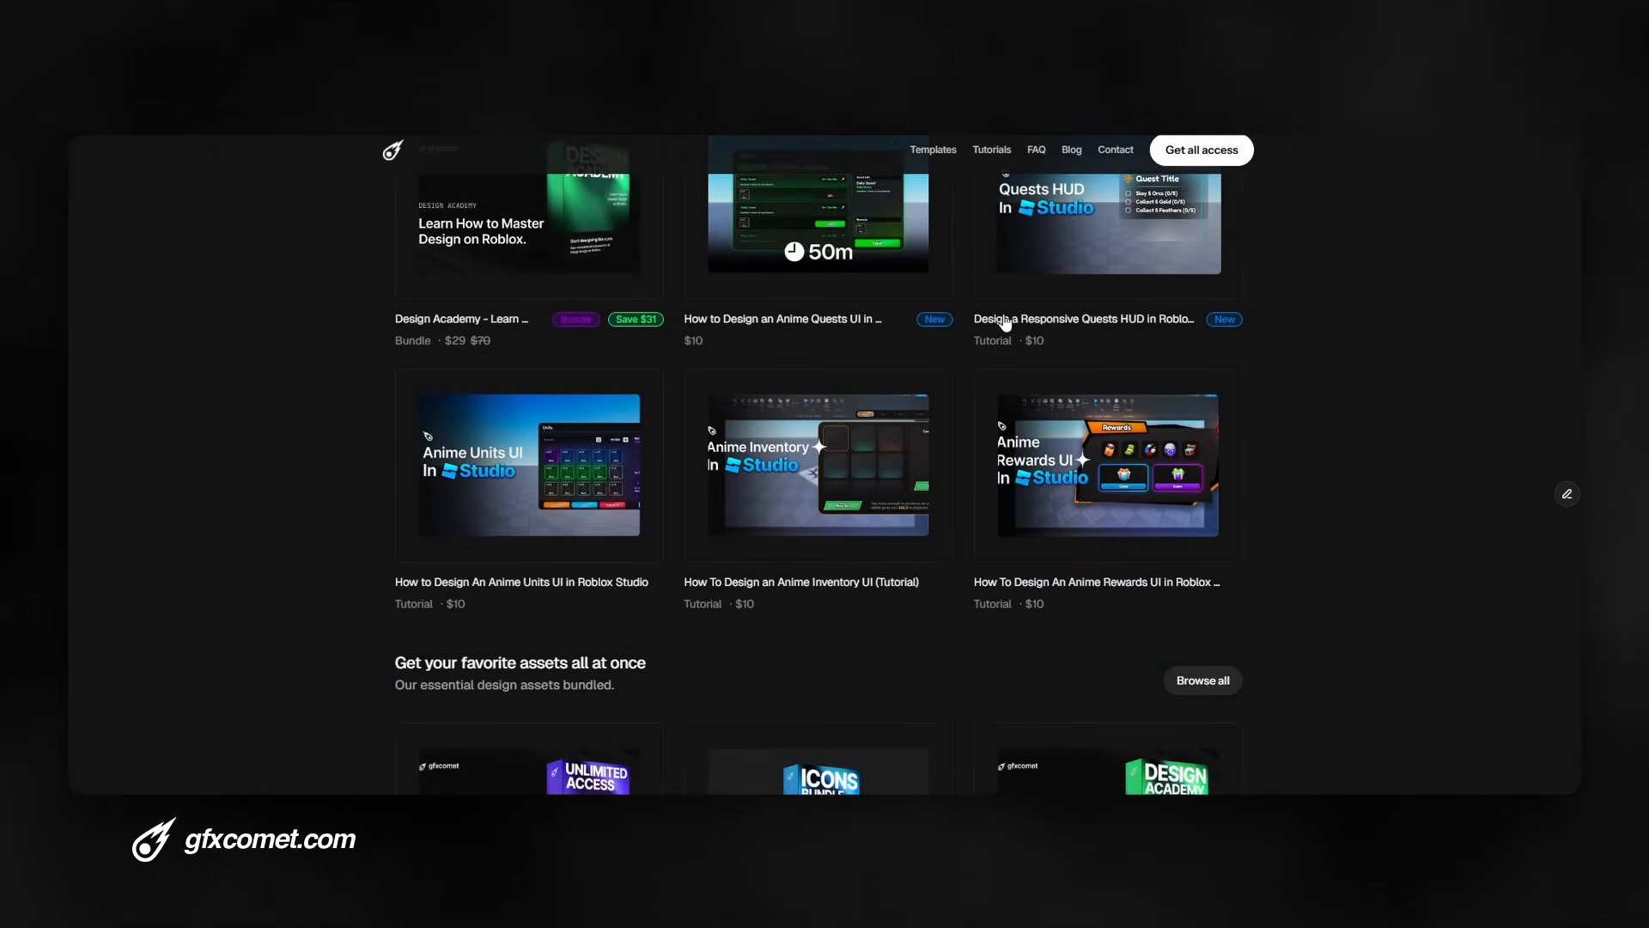
left_click(1161, 359)
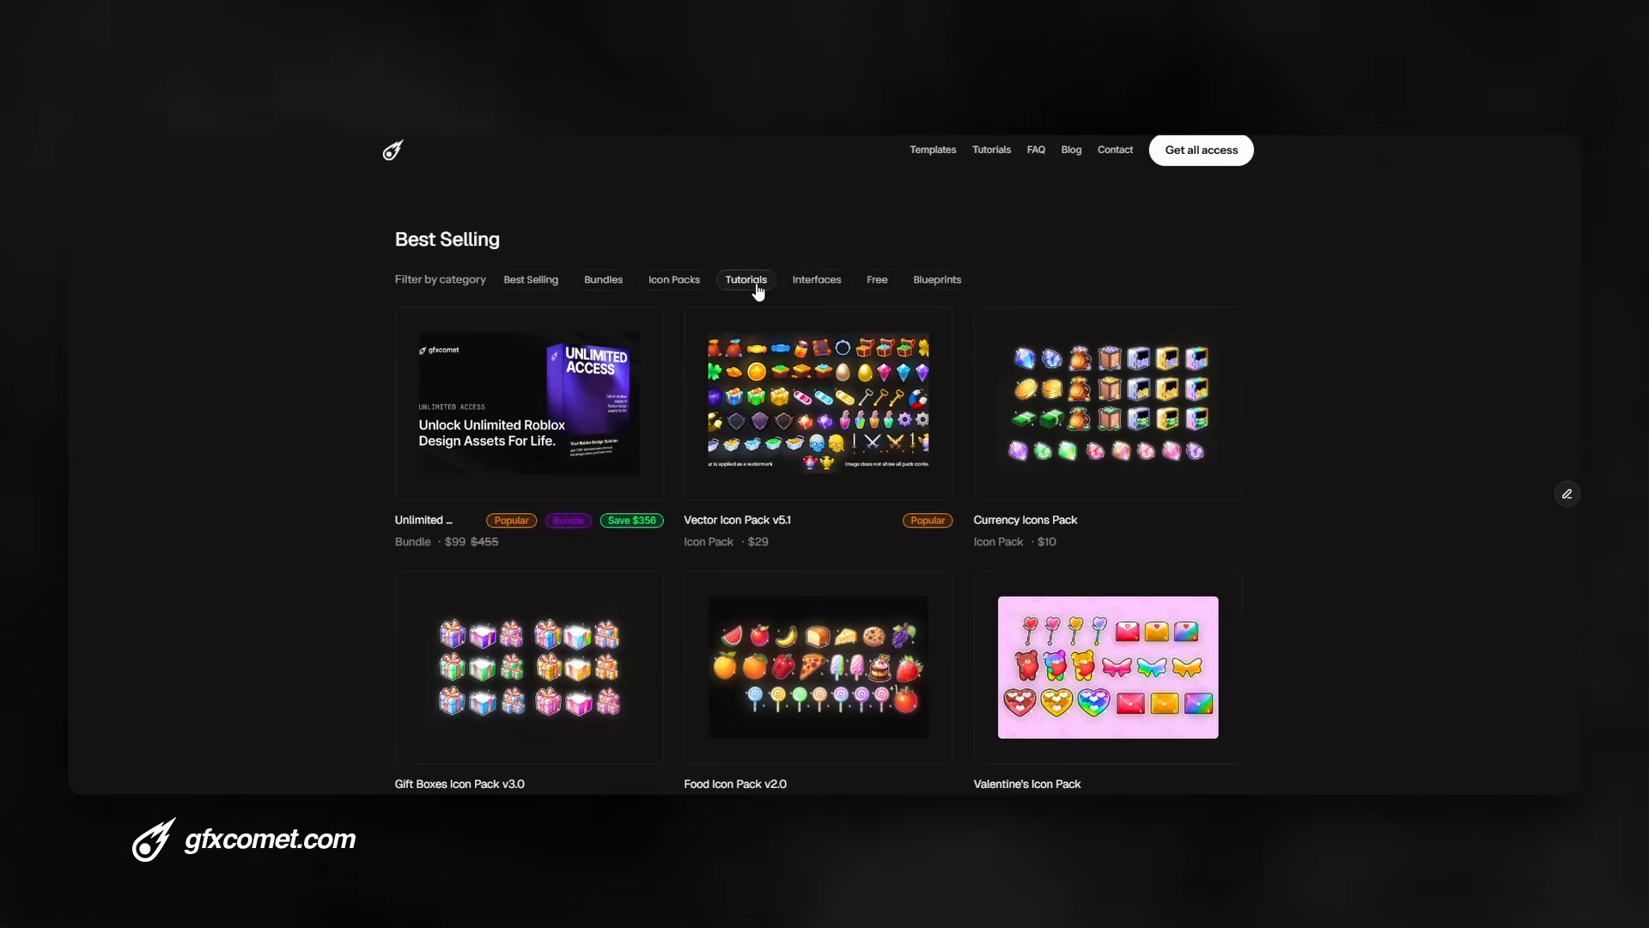
left_click(757, 286)
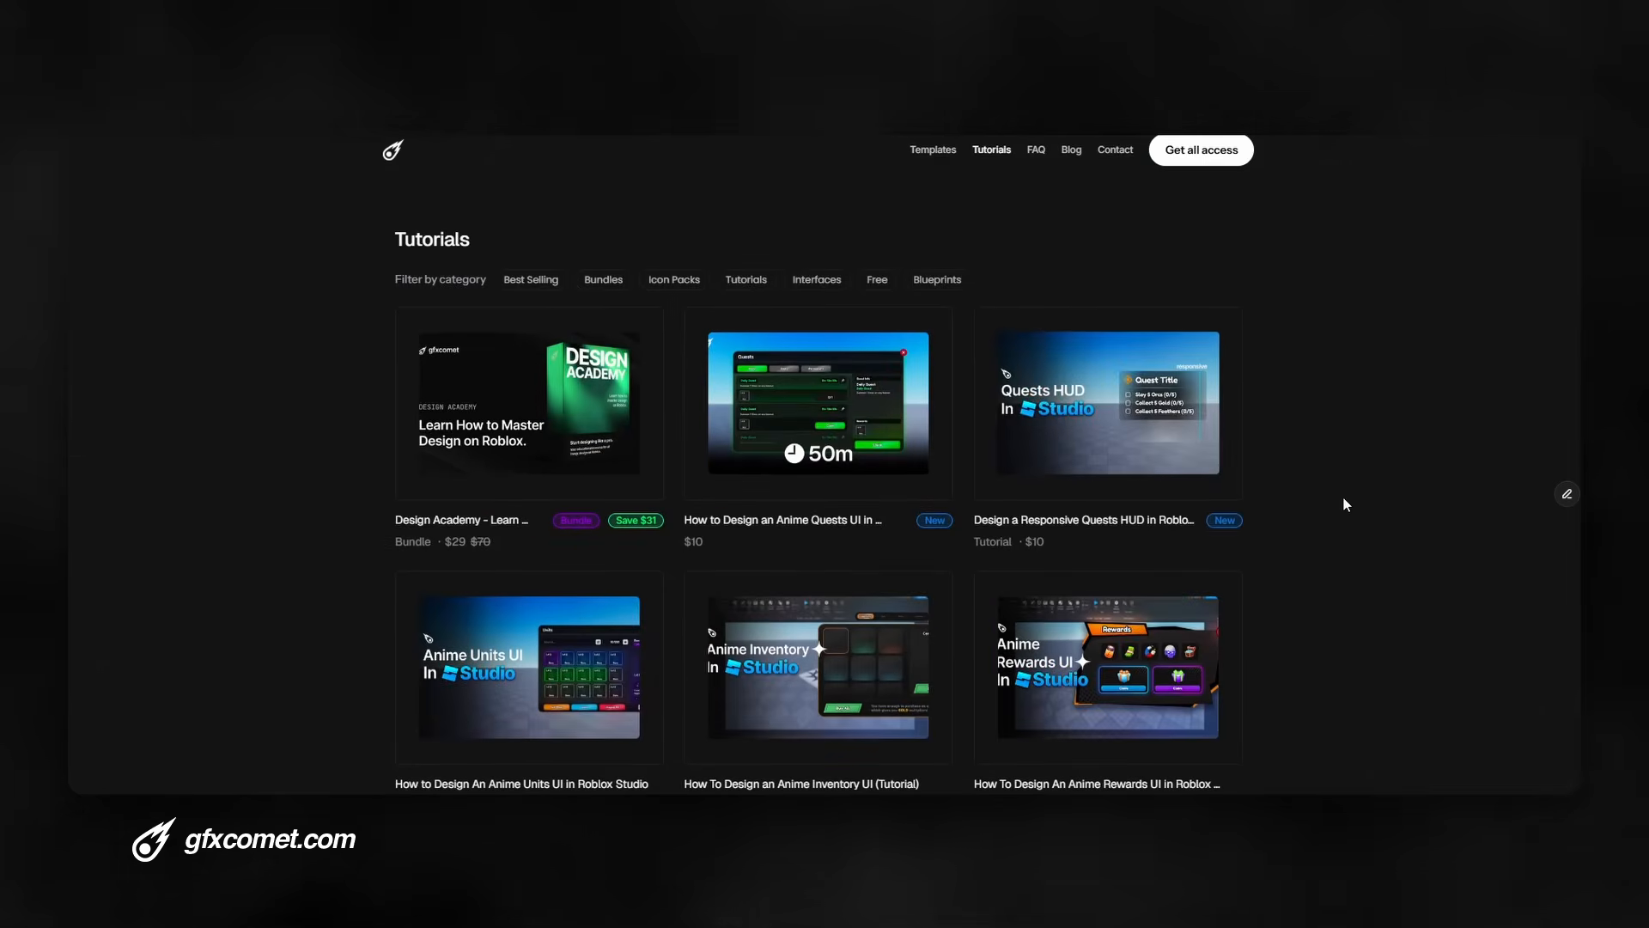
Examine the Tutorials listing, including the Design Academy bundle and the individual Roblox UI tutorials.
scroll(1349, 498, "down", 2)
scroll(1349, 493, "up", 2)
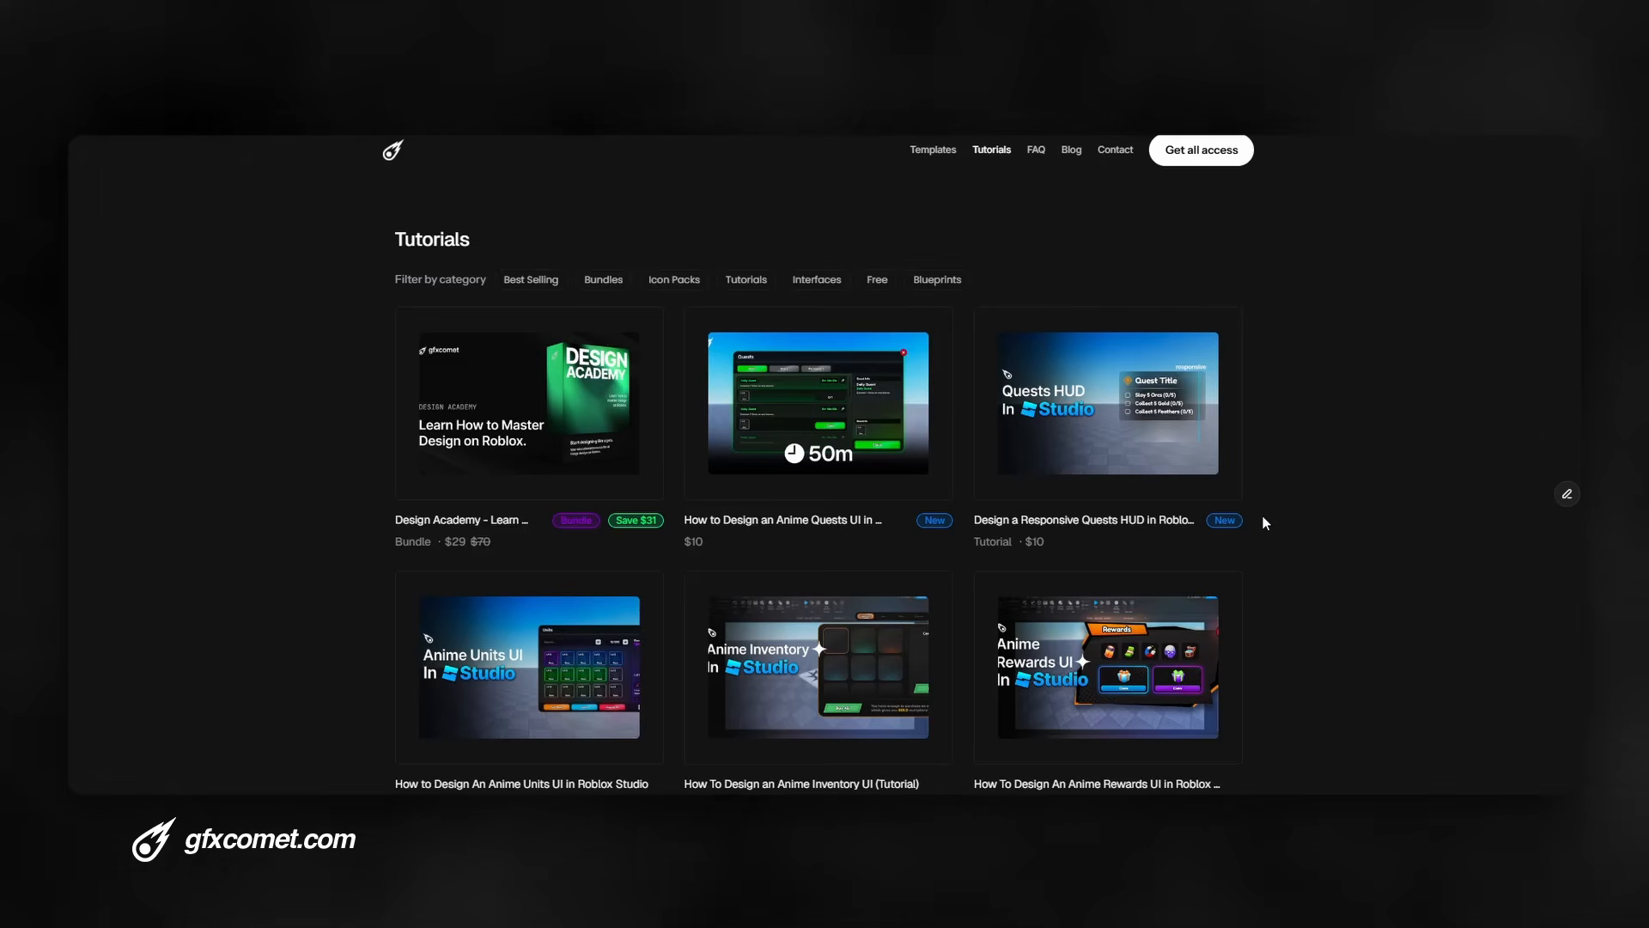
scroll(1126, 608, "down", 2)
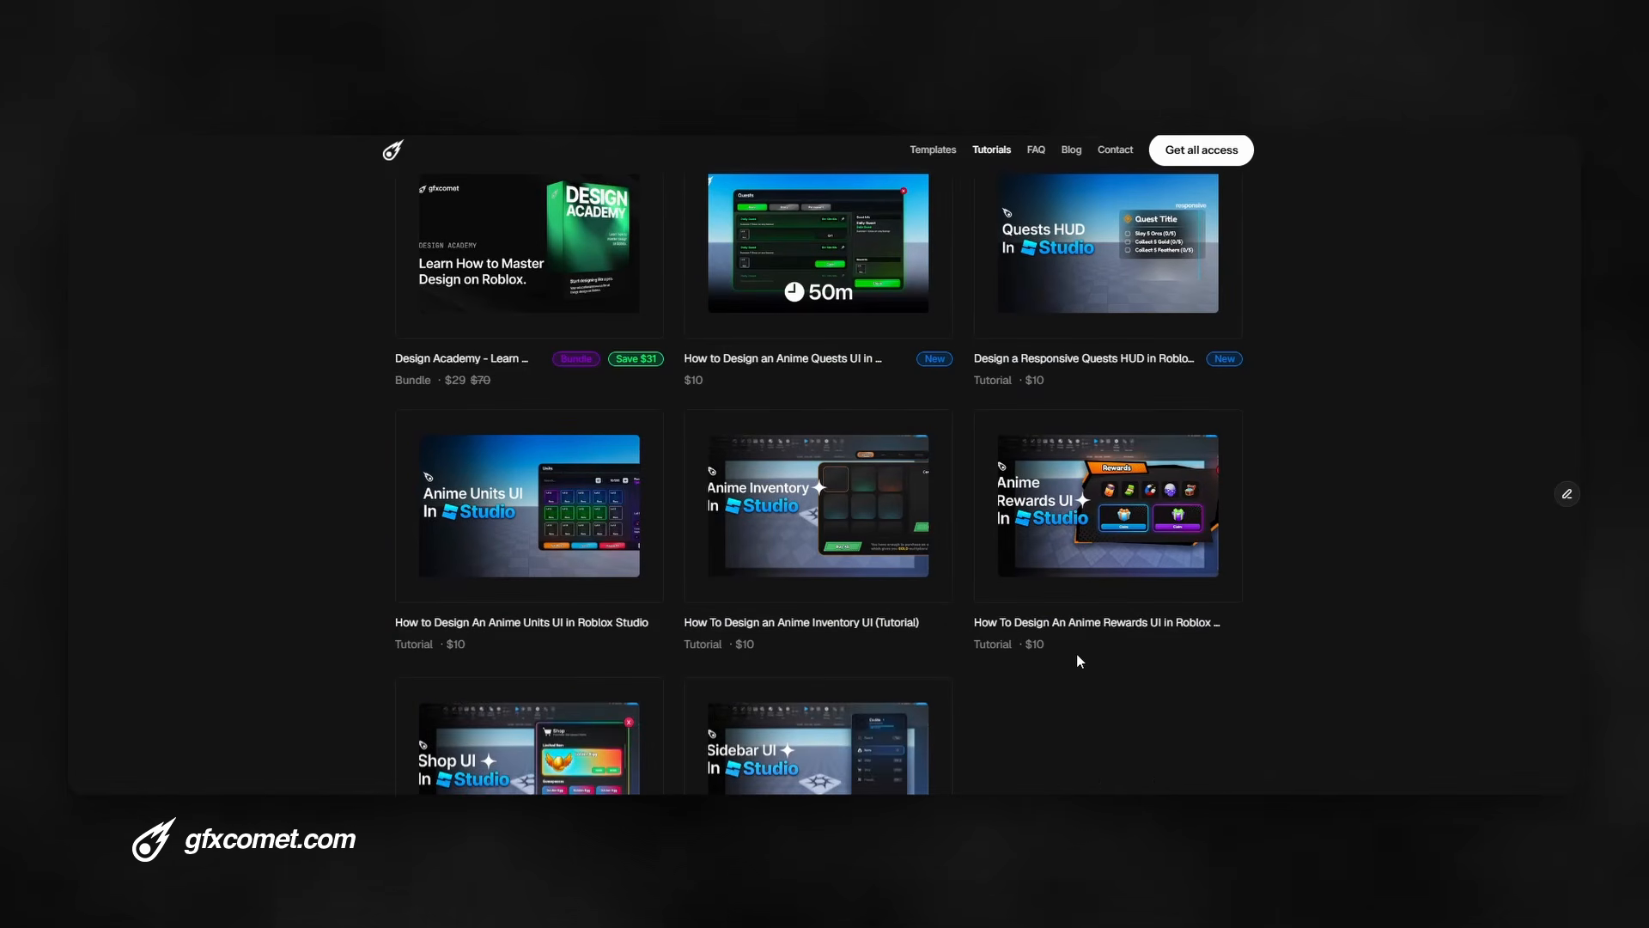
scroll(1075, 652, "up", 2)
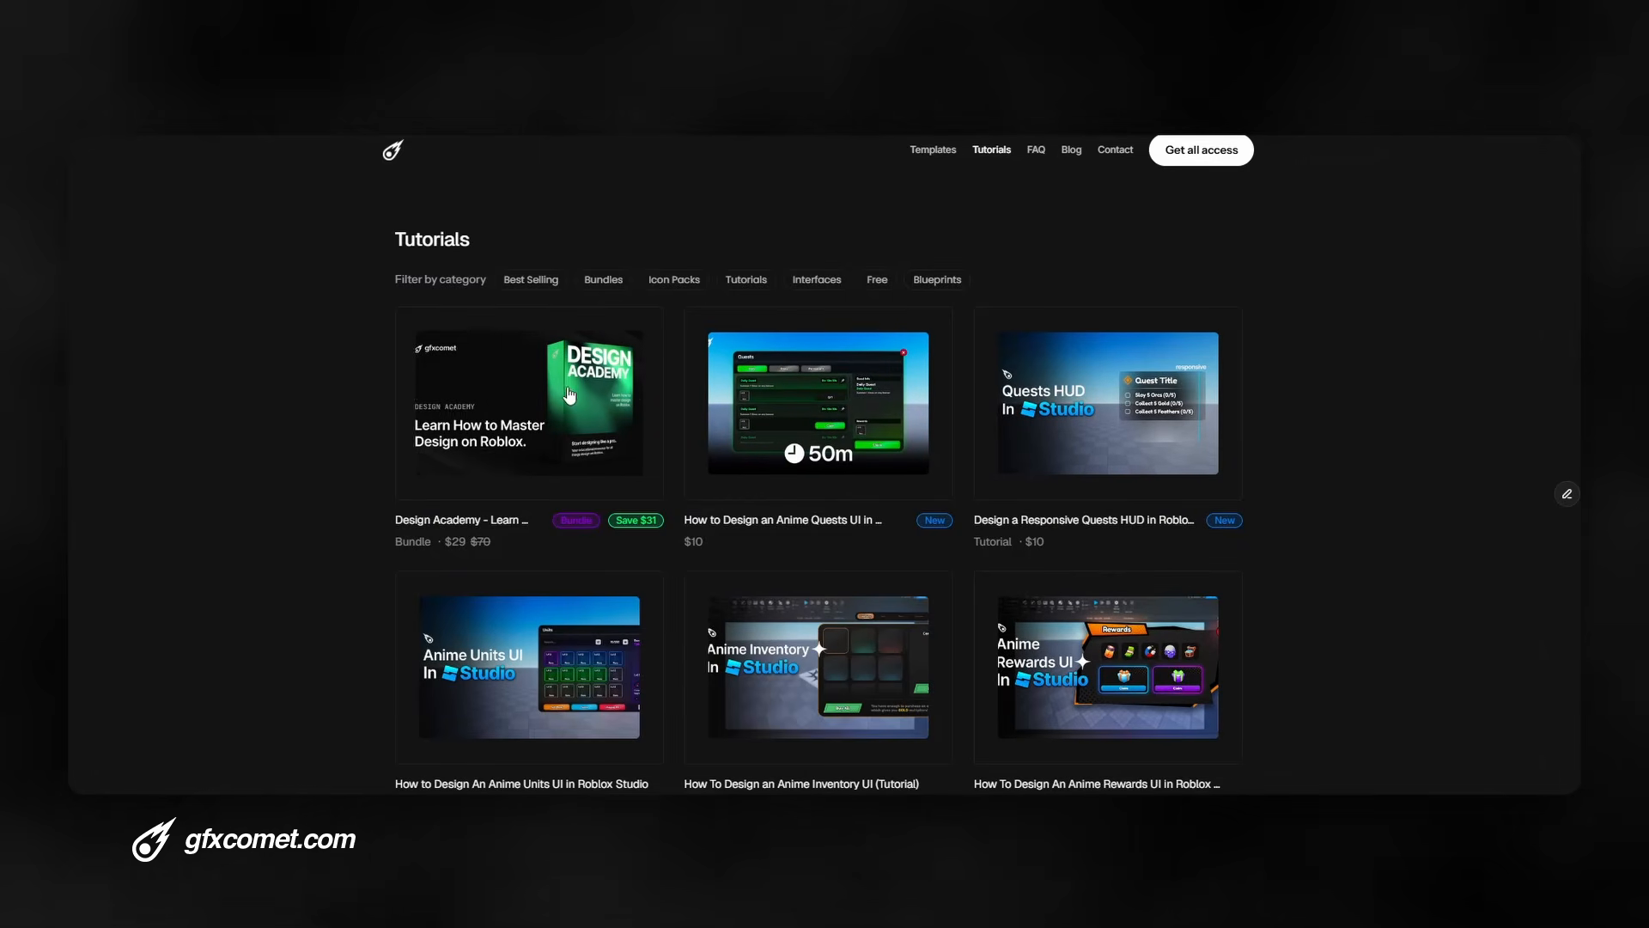
scroll(921, 493, "down", 1)
scroll(921, 493, "down", 1)
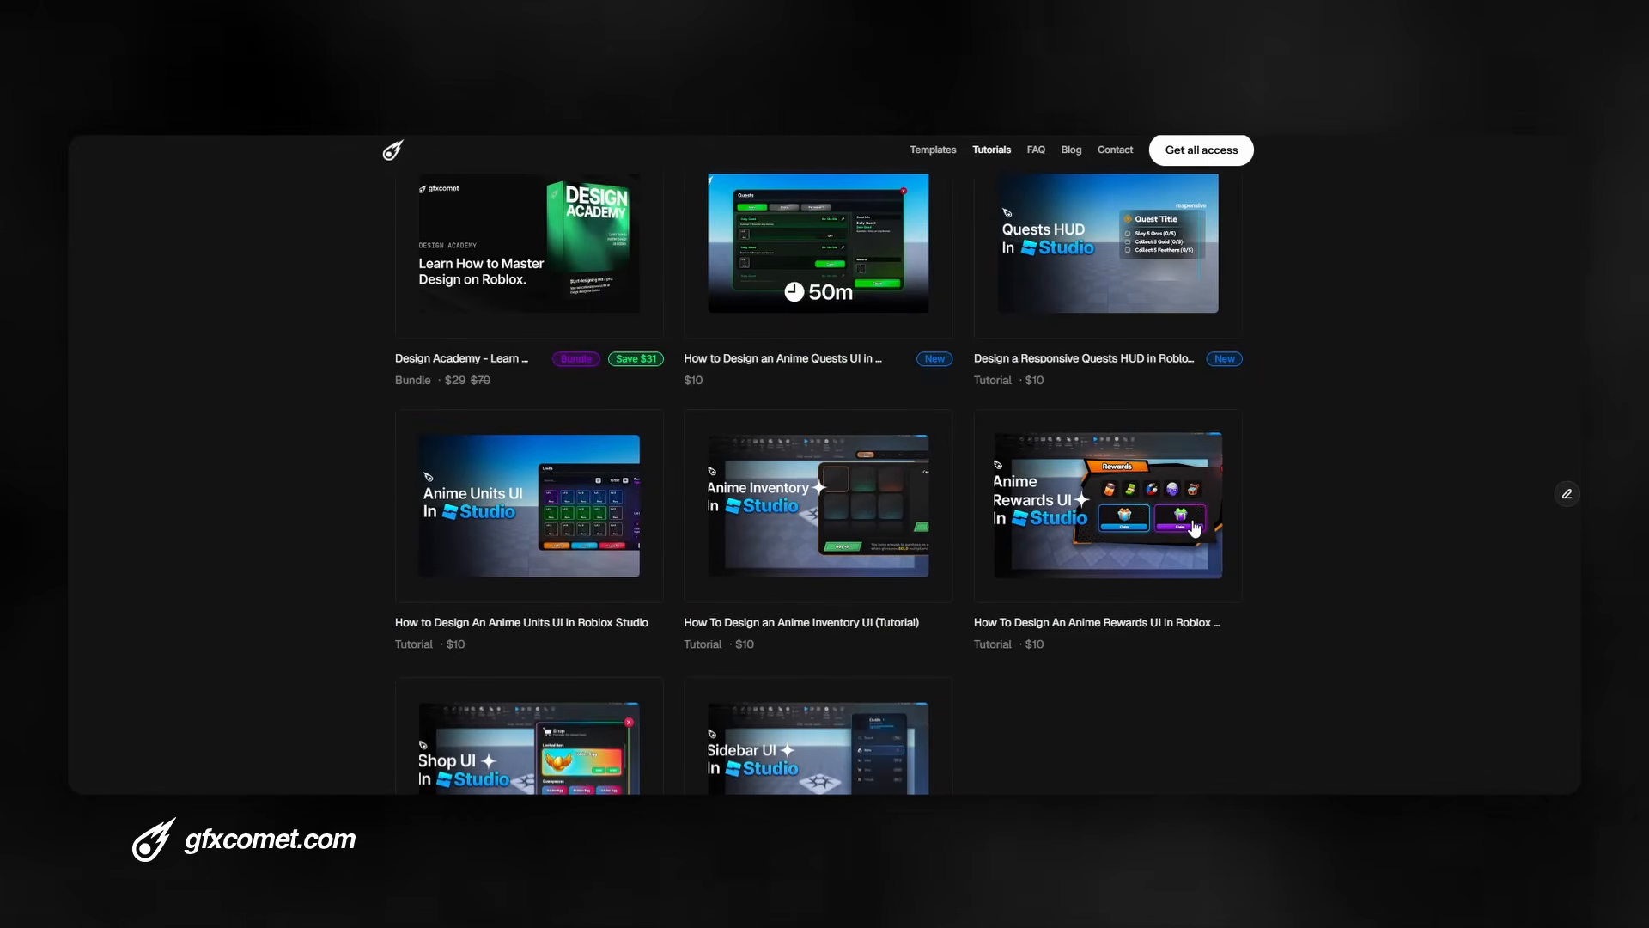
Open the all-access offer page and review the Unlimited Access price and included items.
left_click(1193, 152)
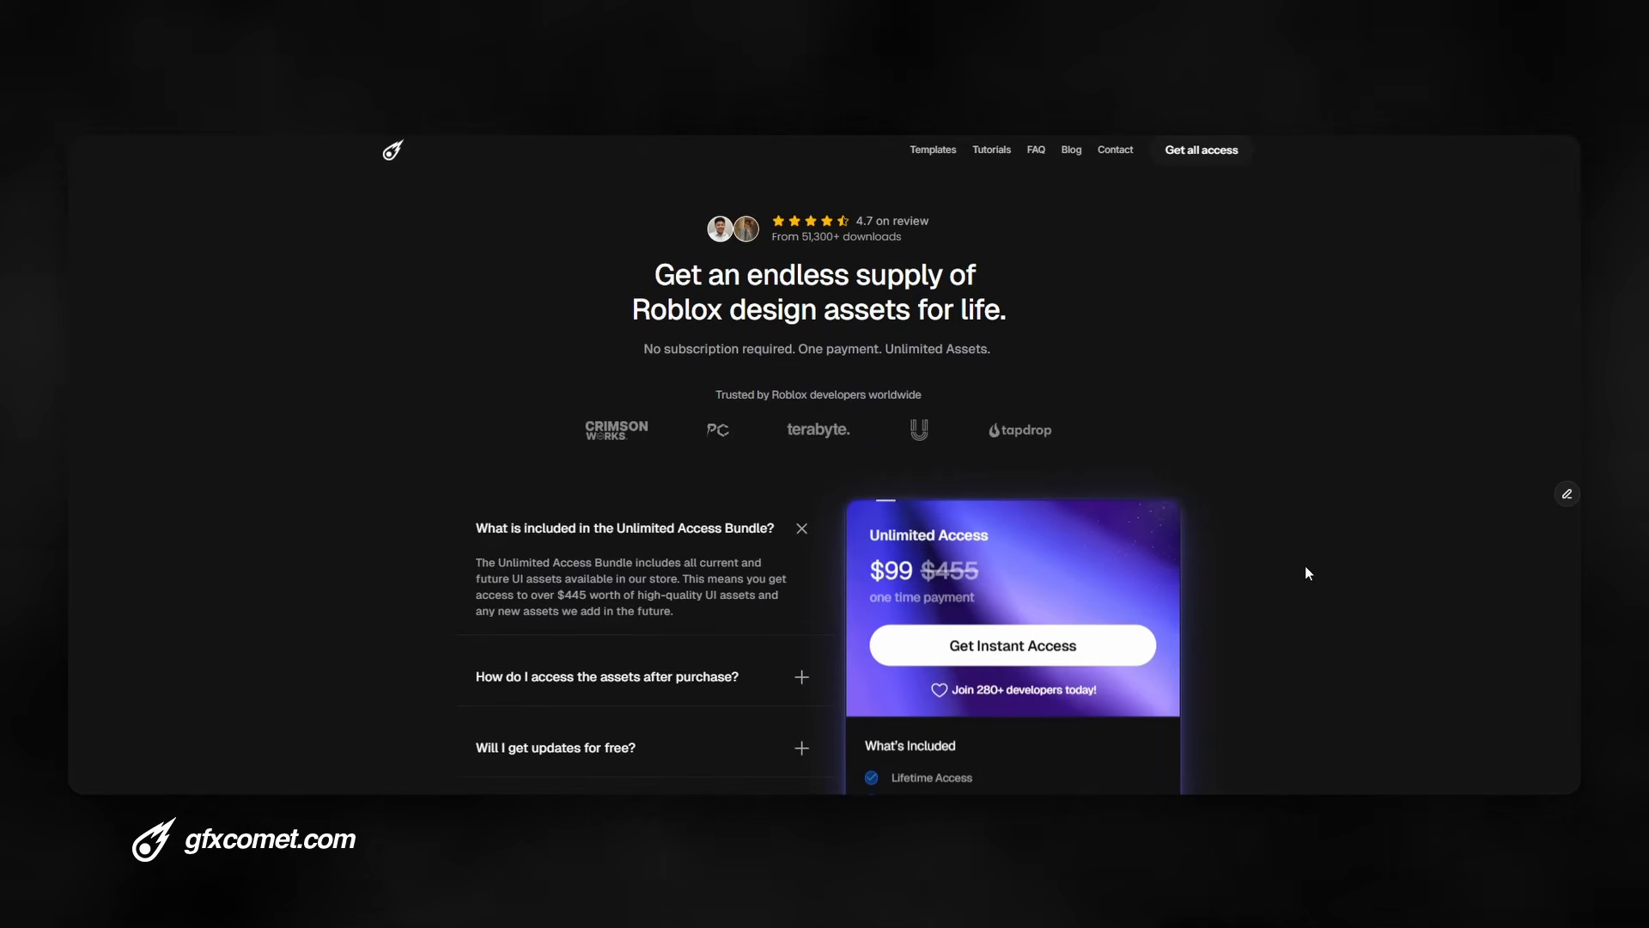
scroll(1306, 565, "down", 2)
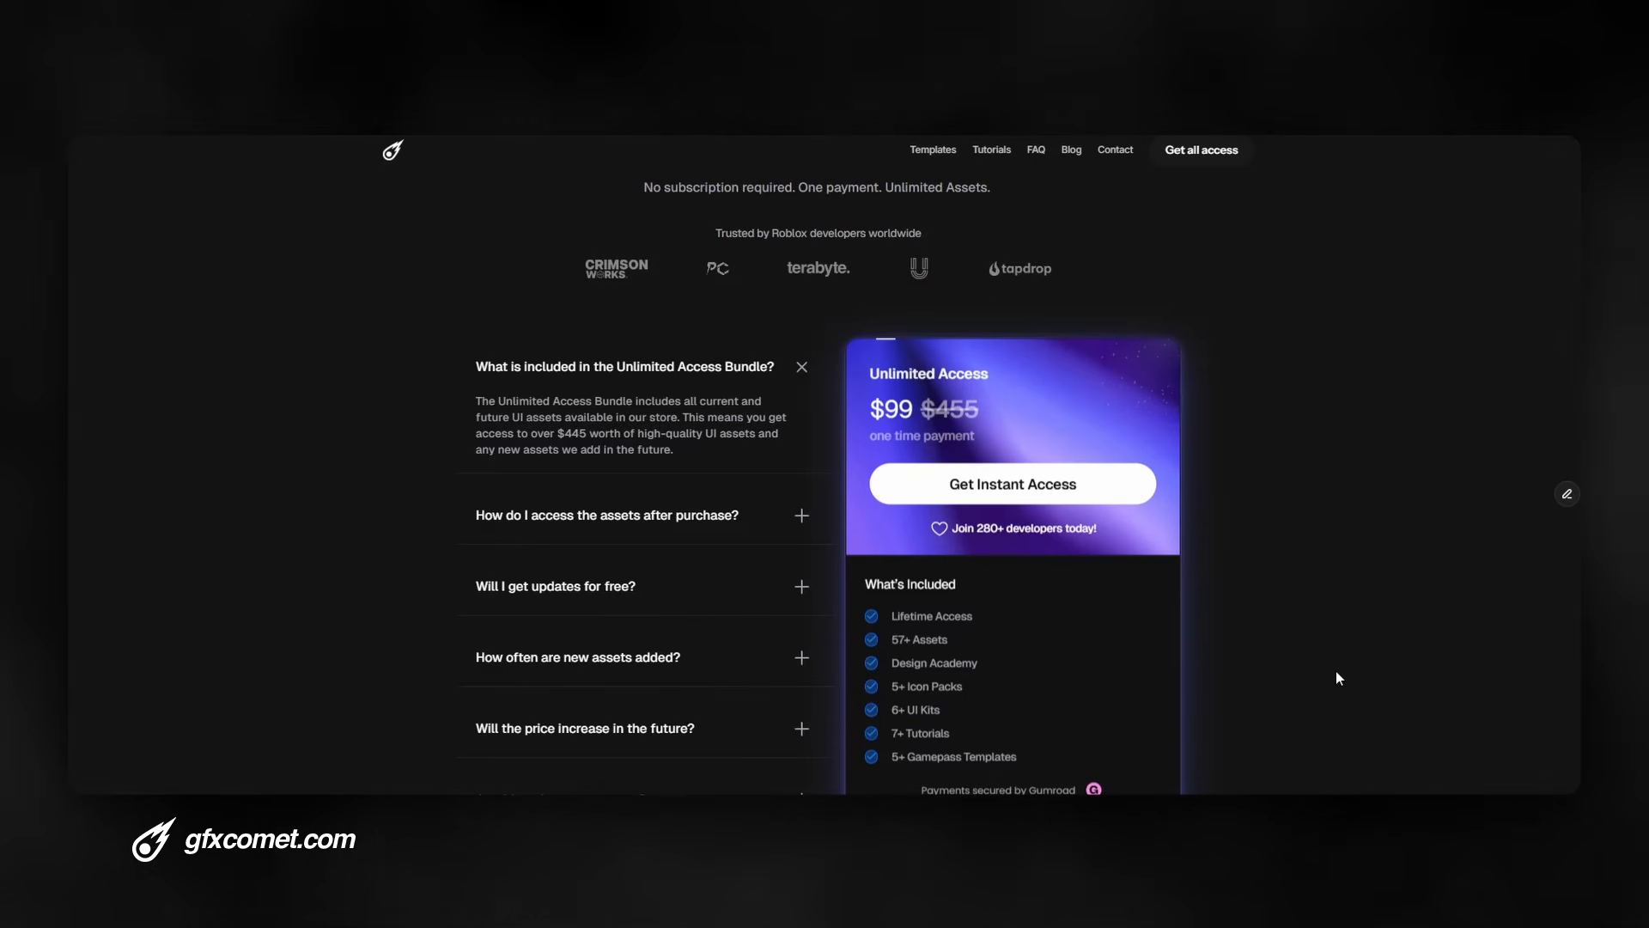
scroll(895, 743, "up", 2)
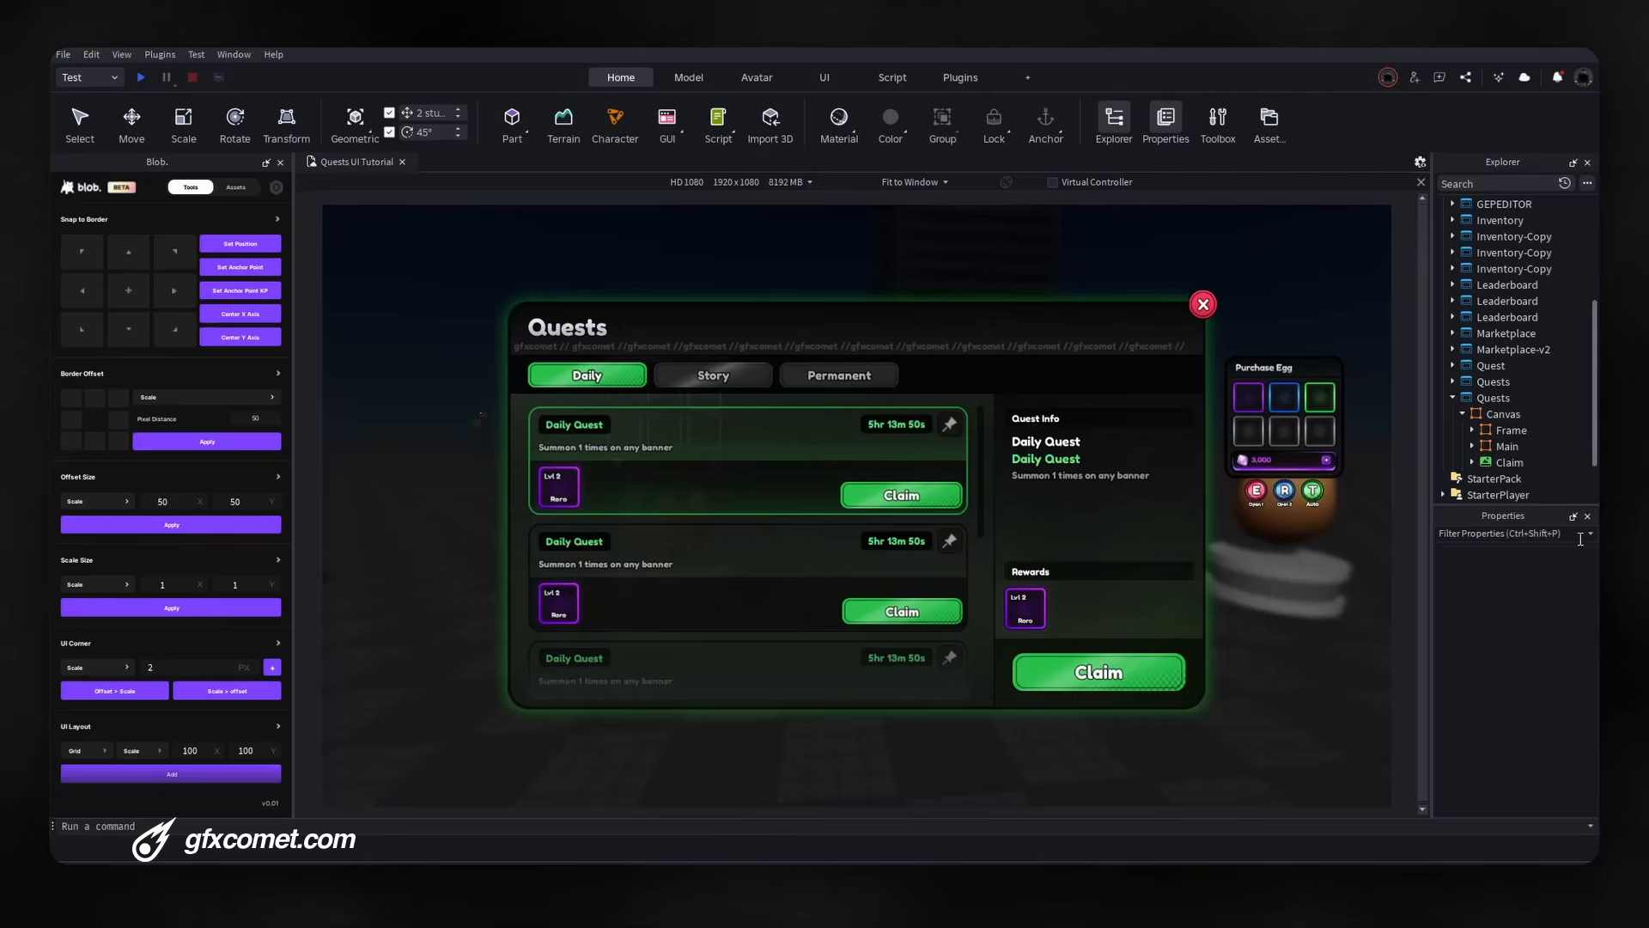
In Roblox Studio, widen the Explorer and Properties area and make the Quests interface's Main frame invisible.
left_click_drag(1433, 497, 1300, 493)
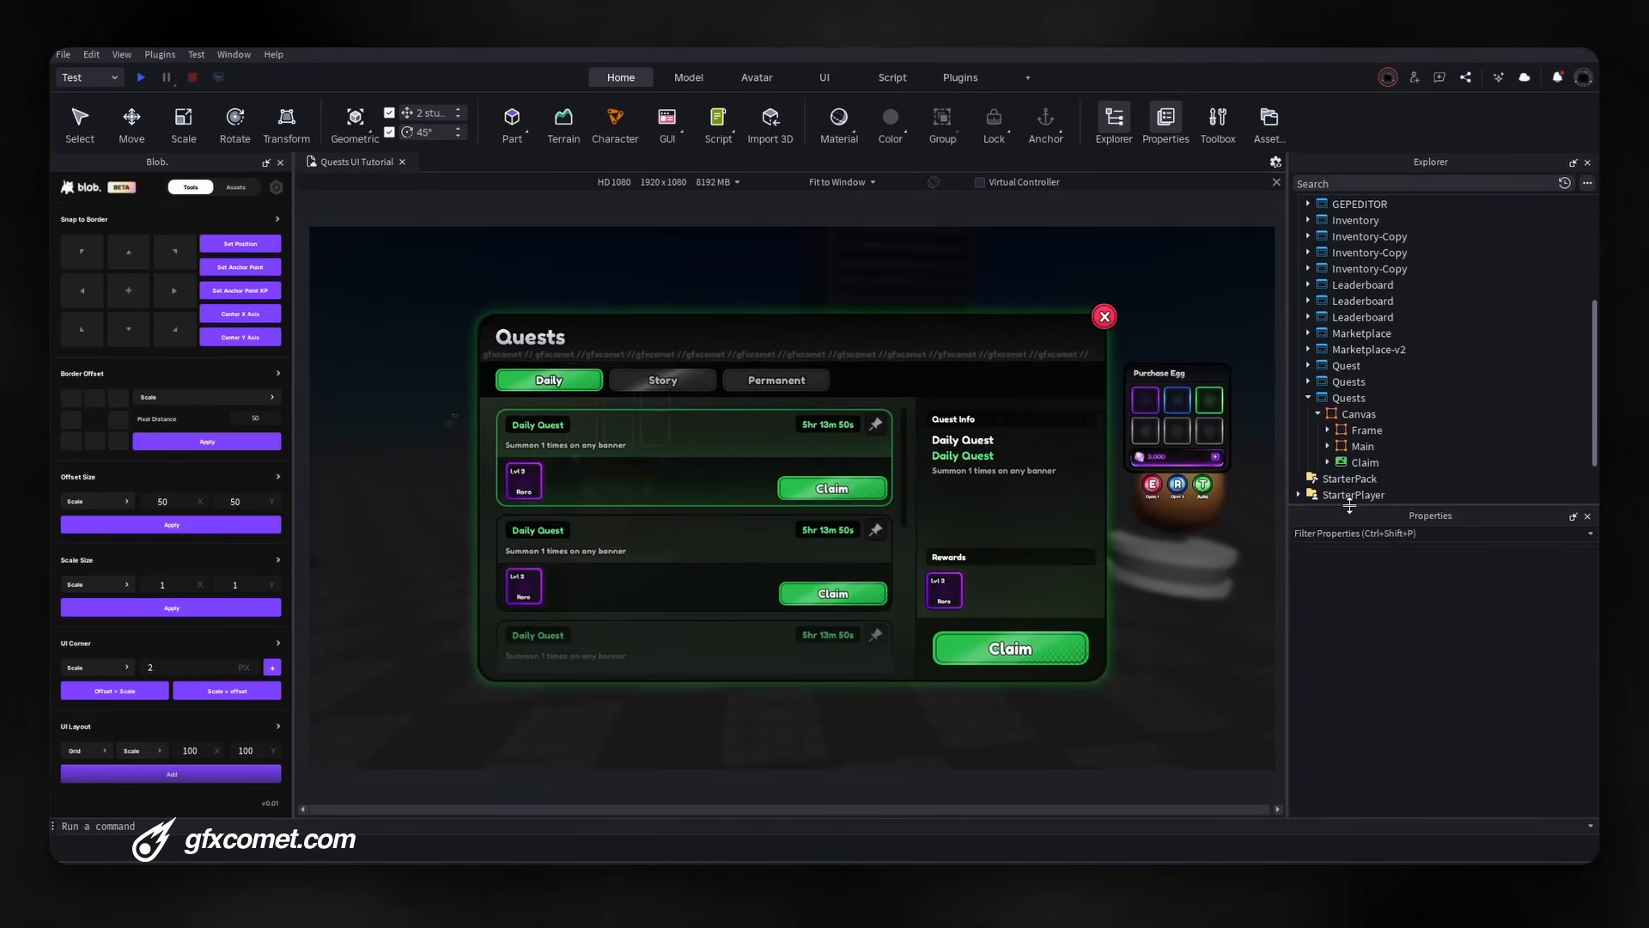
left_click(1362, 447)
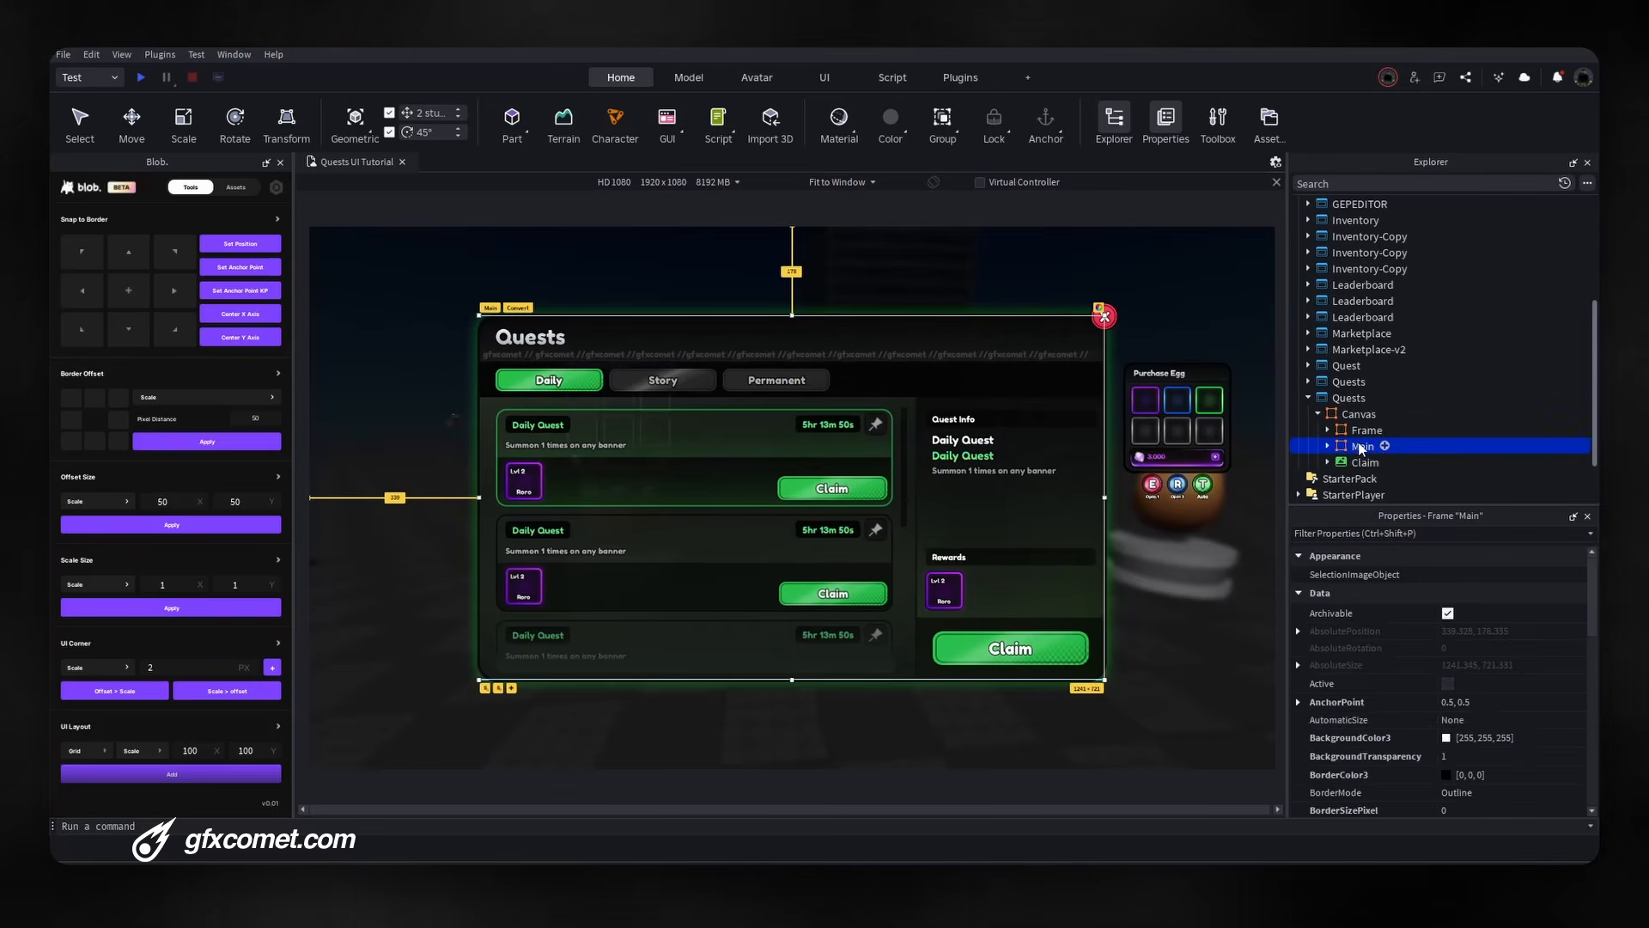
scroll(1481, 722, "down", 10)
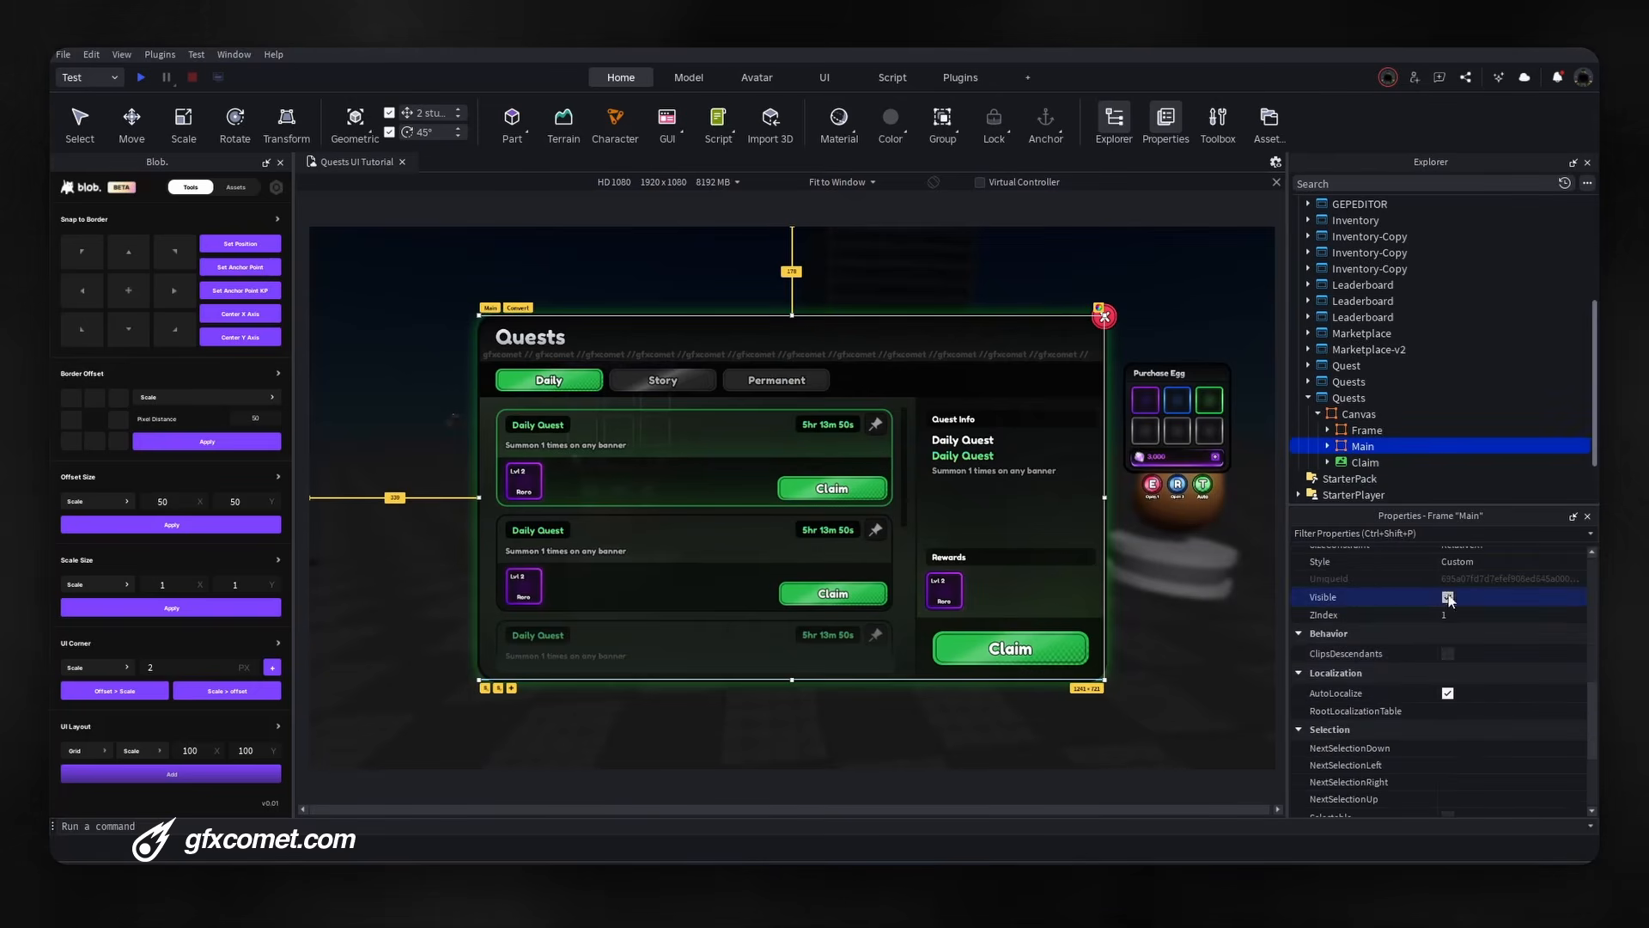
left_click(1449, 596)
left_click(945, 705)
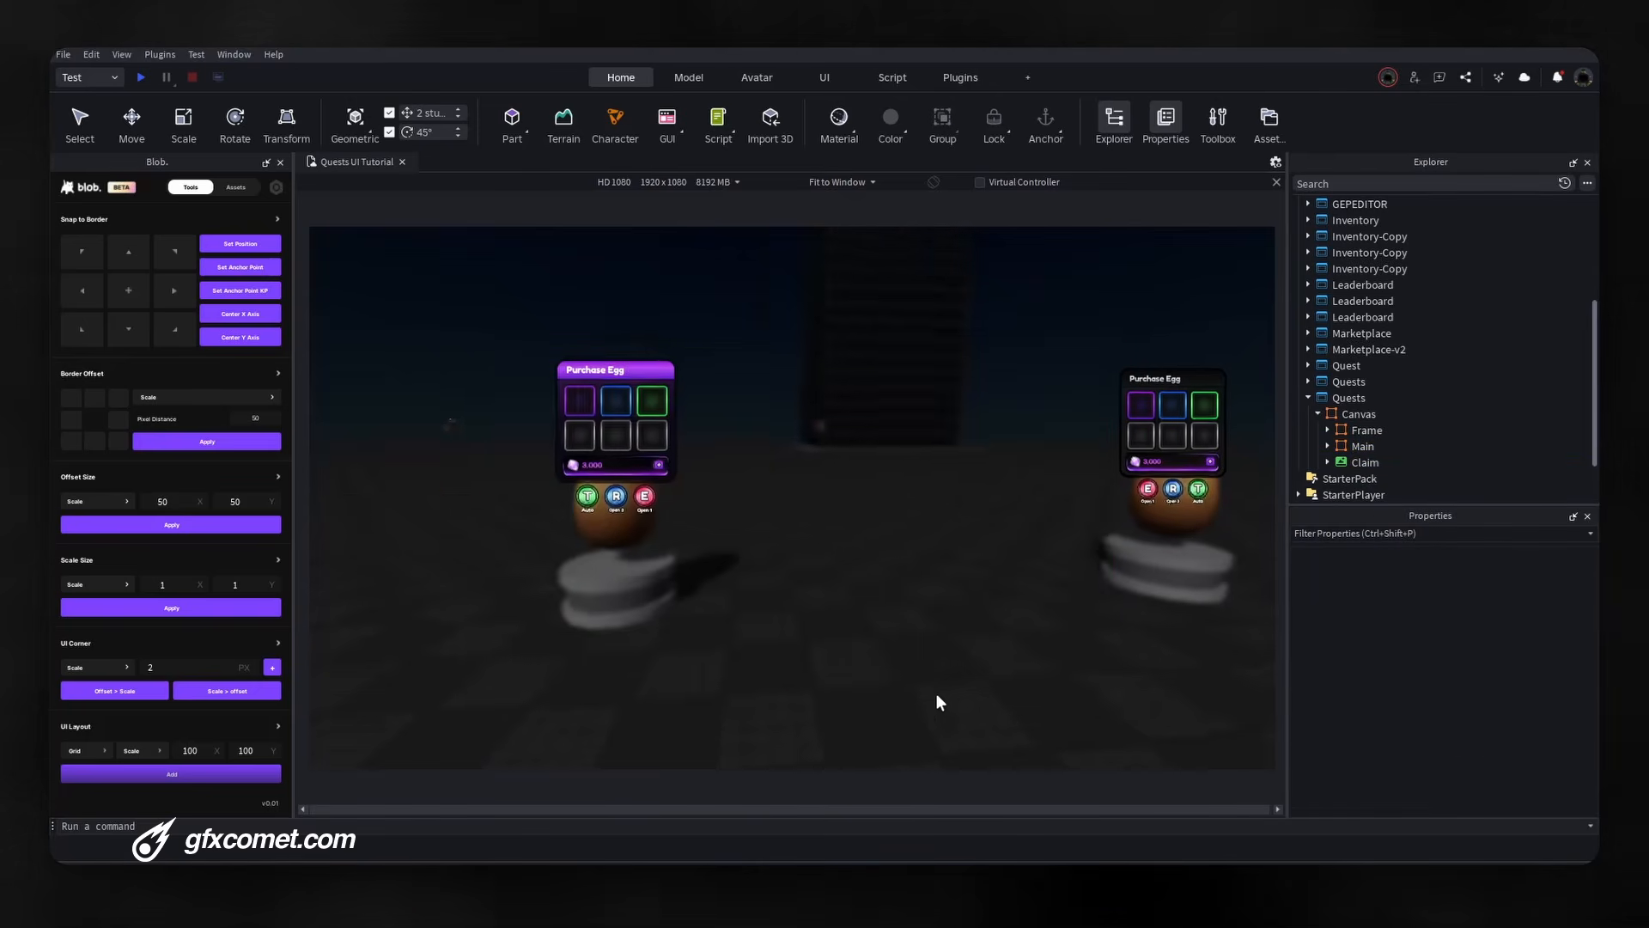
Inspect how the Egg Shop billboard's strokes scale when viewed from close up and far away.
right_click_drag(926, 700, 930, 701)
scroll(930, 700, "up", 6)
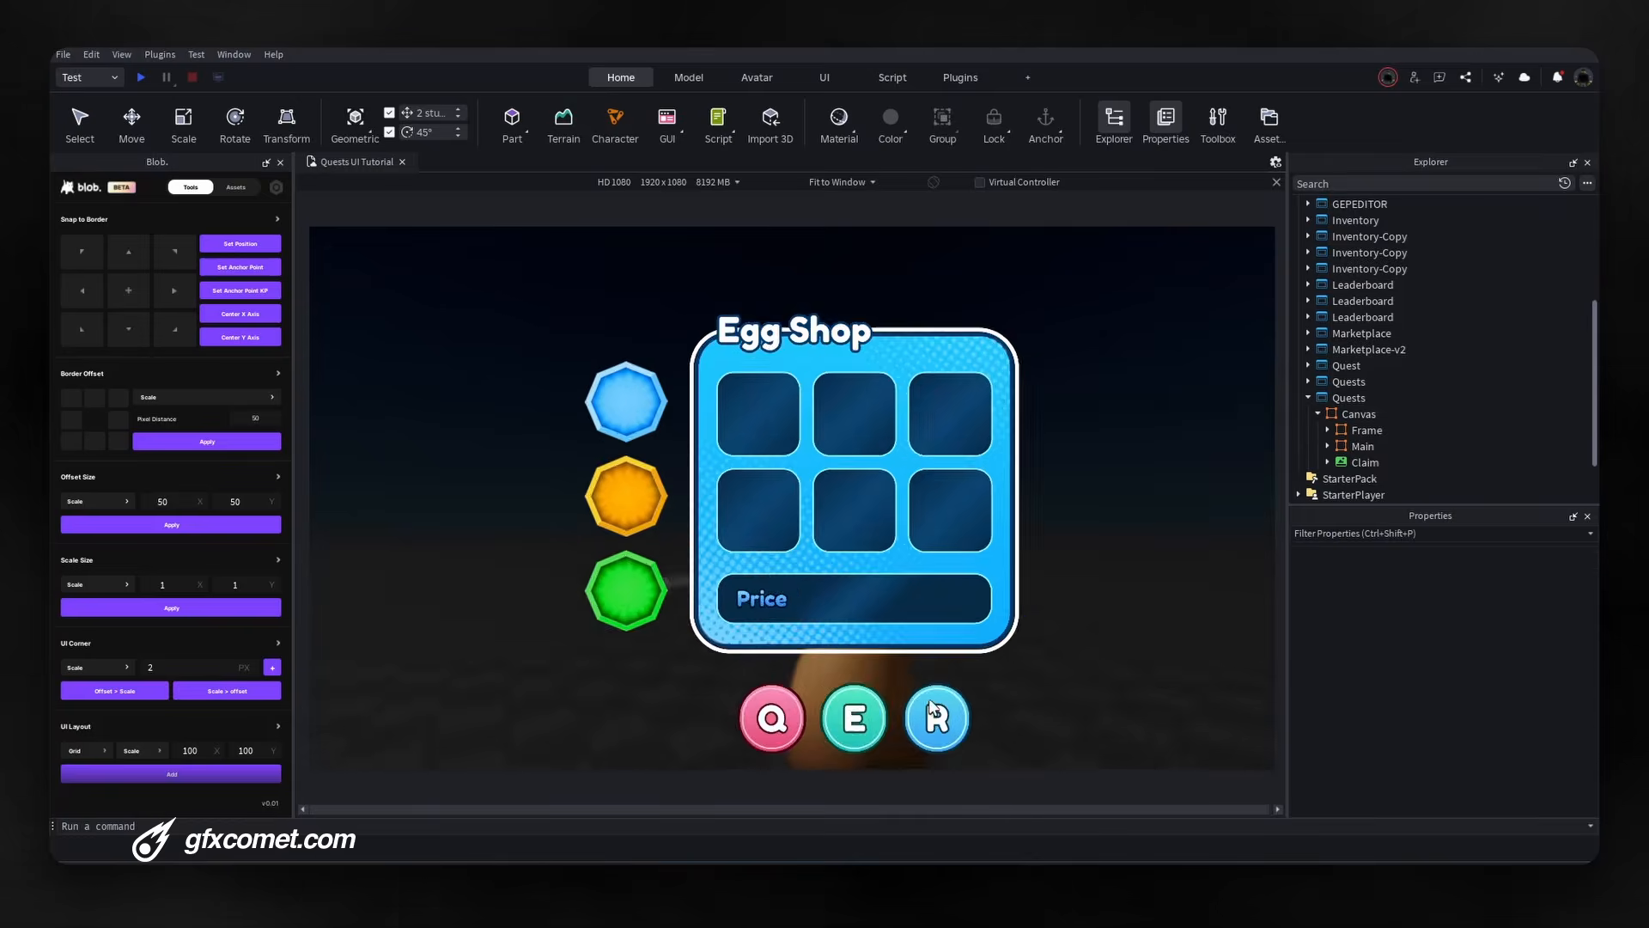
scroll(931, 701, "down", 3)
scroll(930, 699, "down", 1)
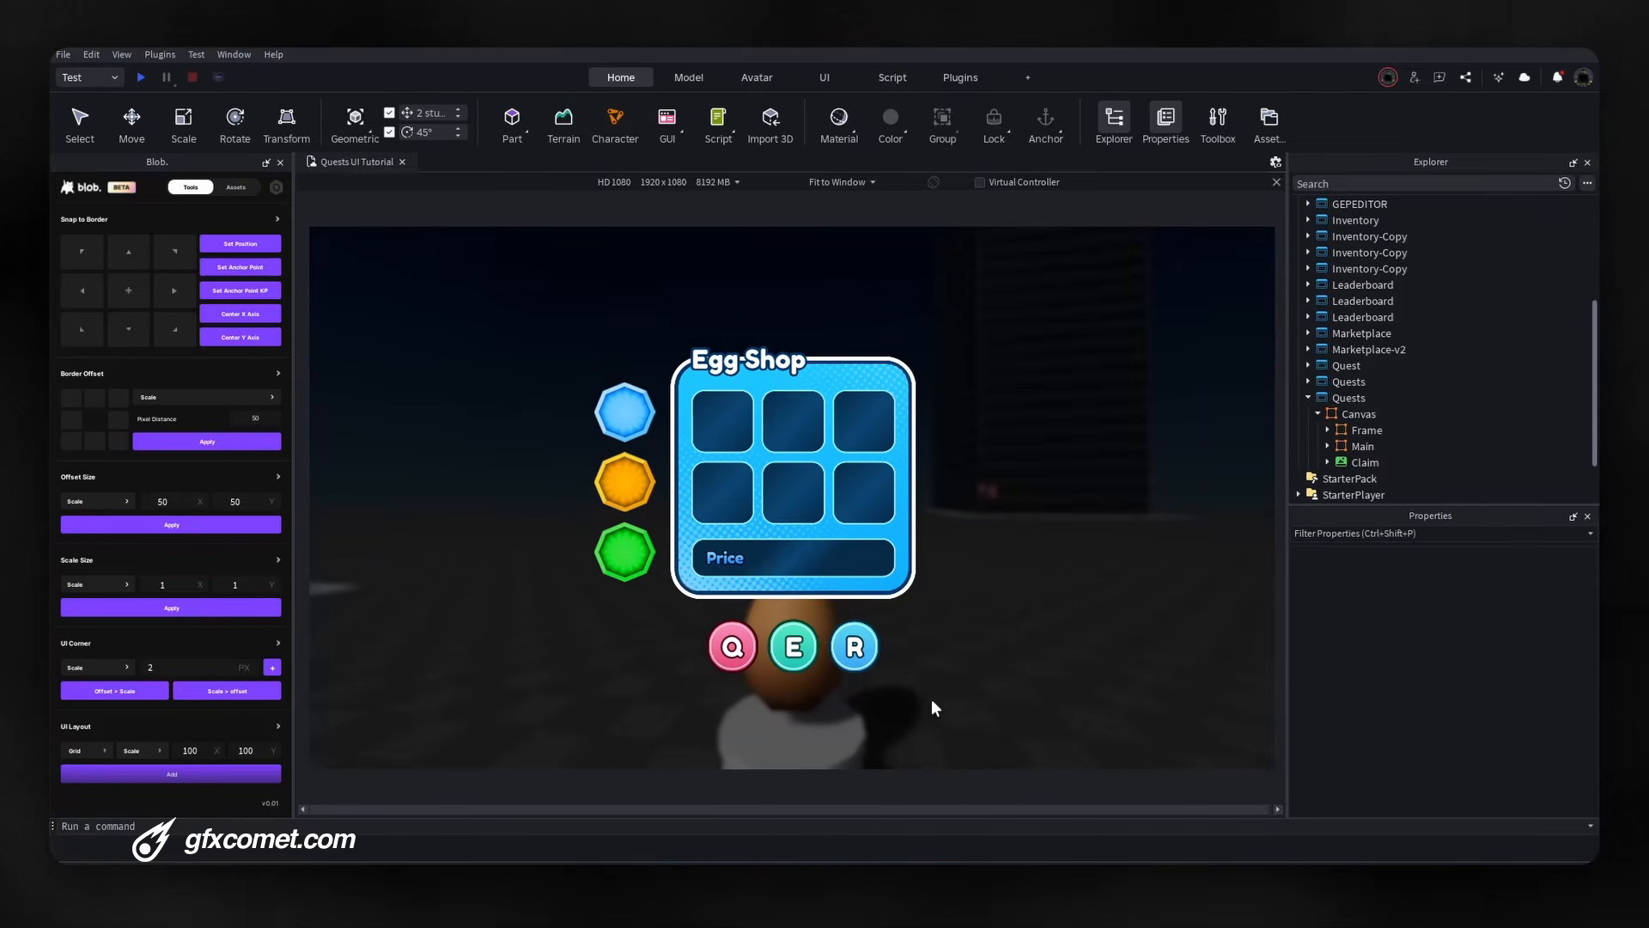
right_click_drag(914, 692, 972, 689)
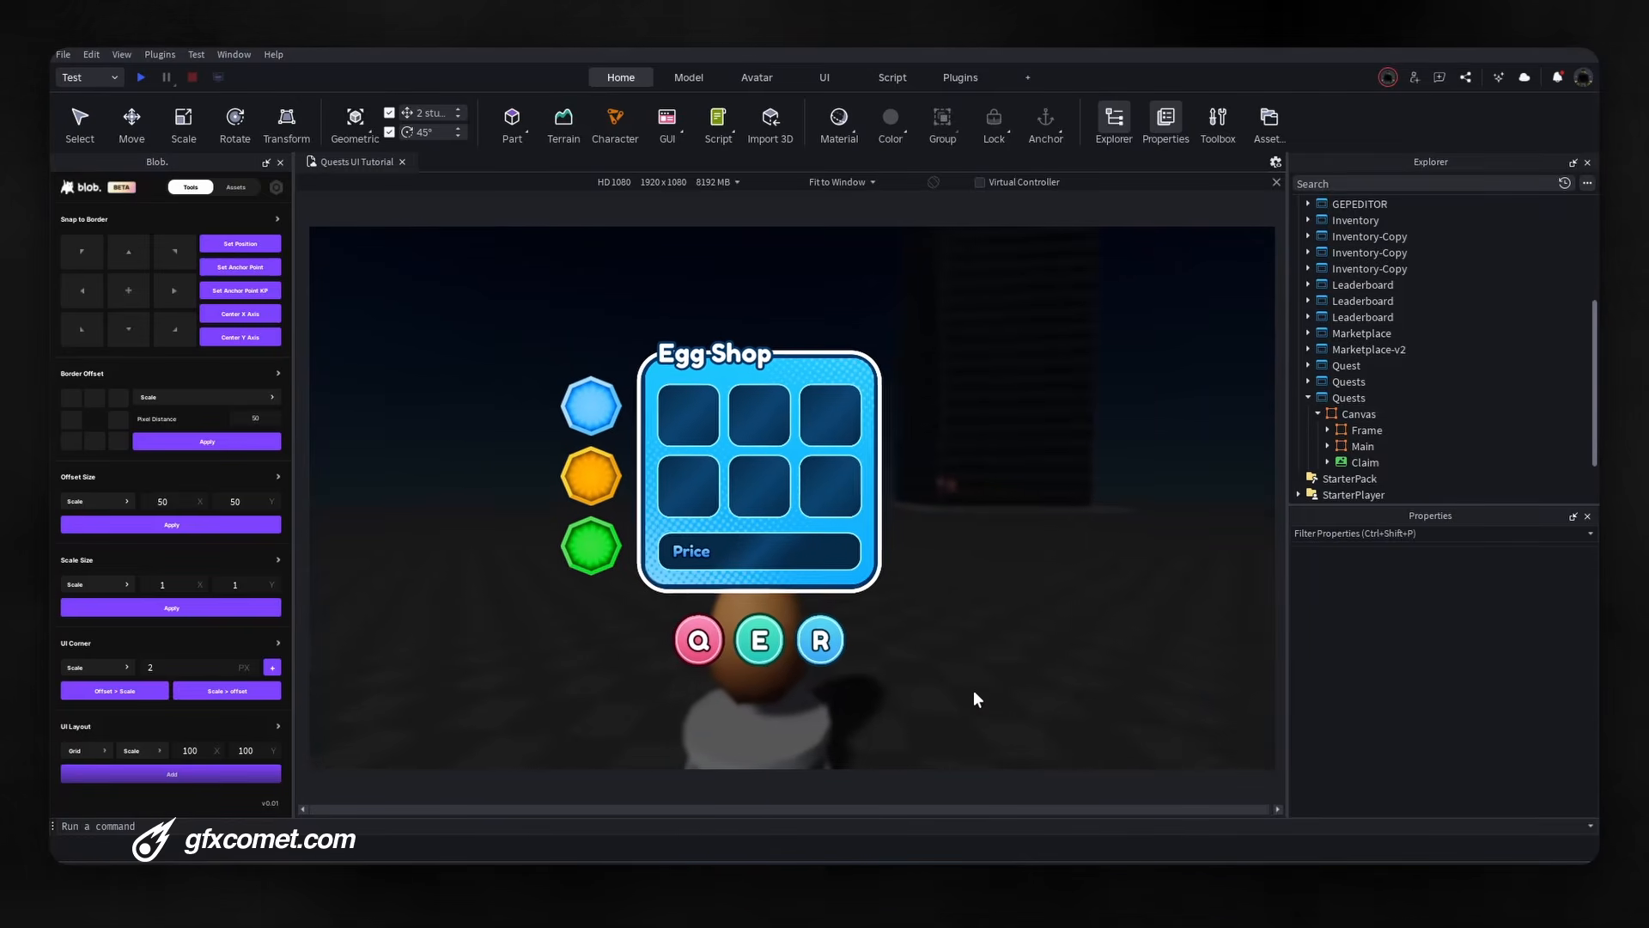
scroll(973, 689, "up", 5)
scroll(972, 689, "down", 10)
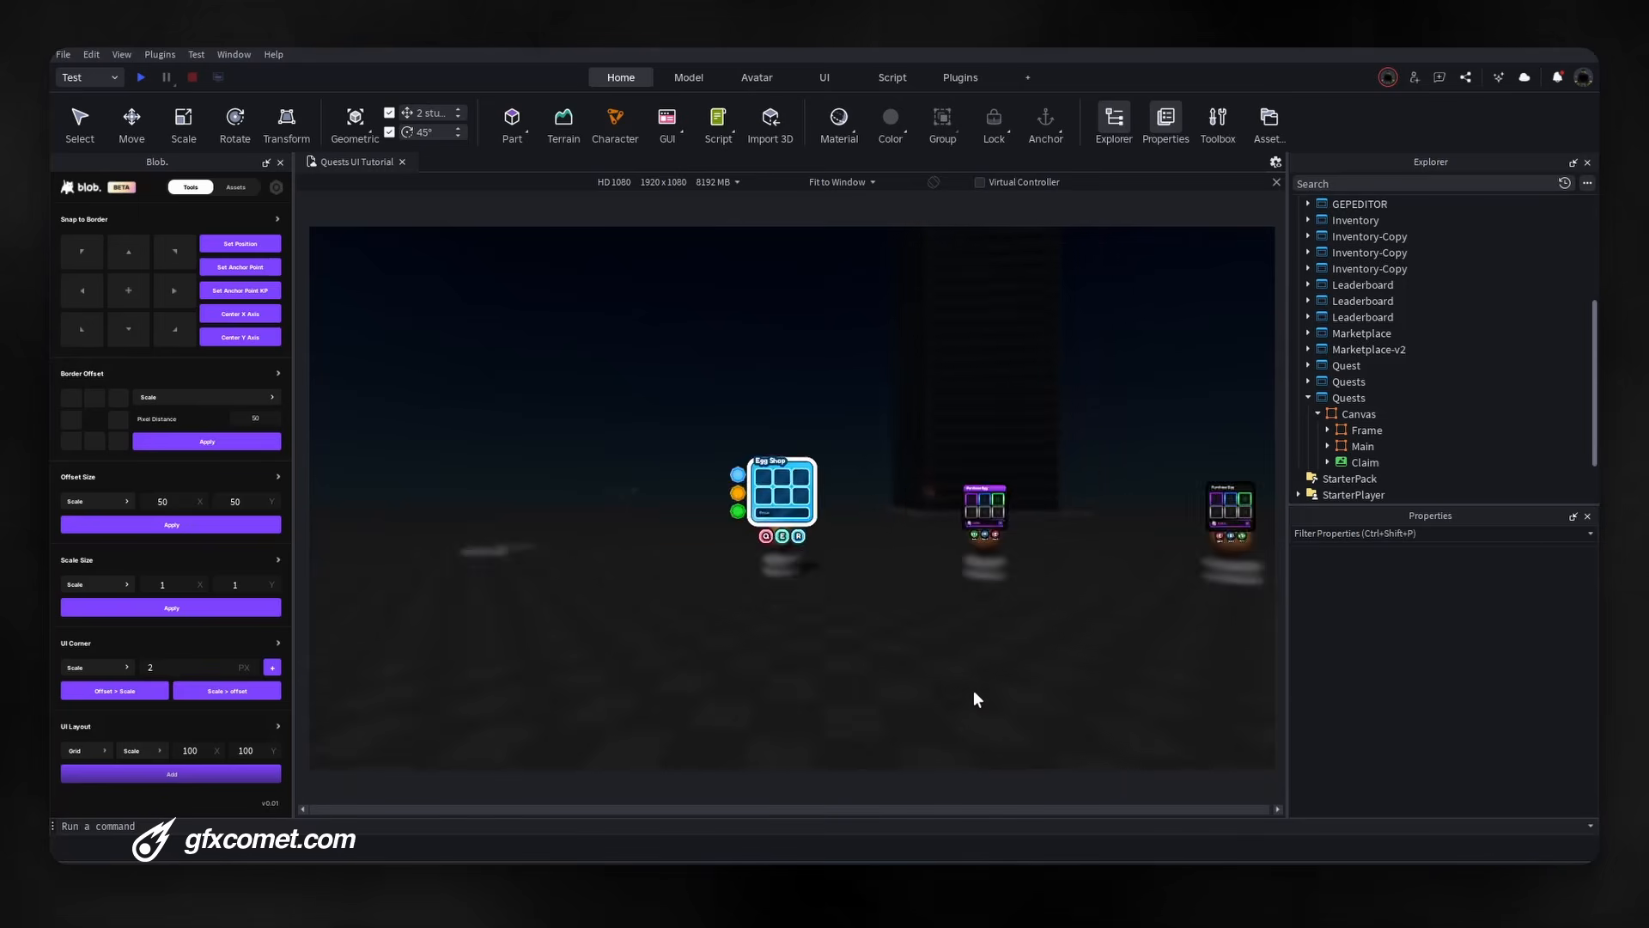
scroll(972, 691, "down", 2)
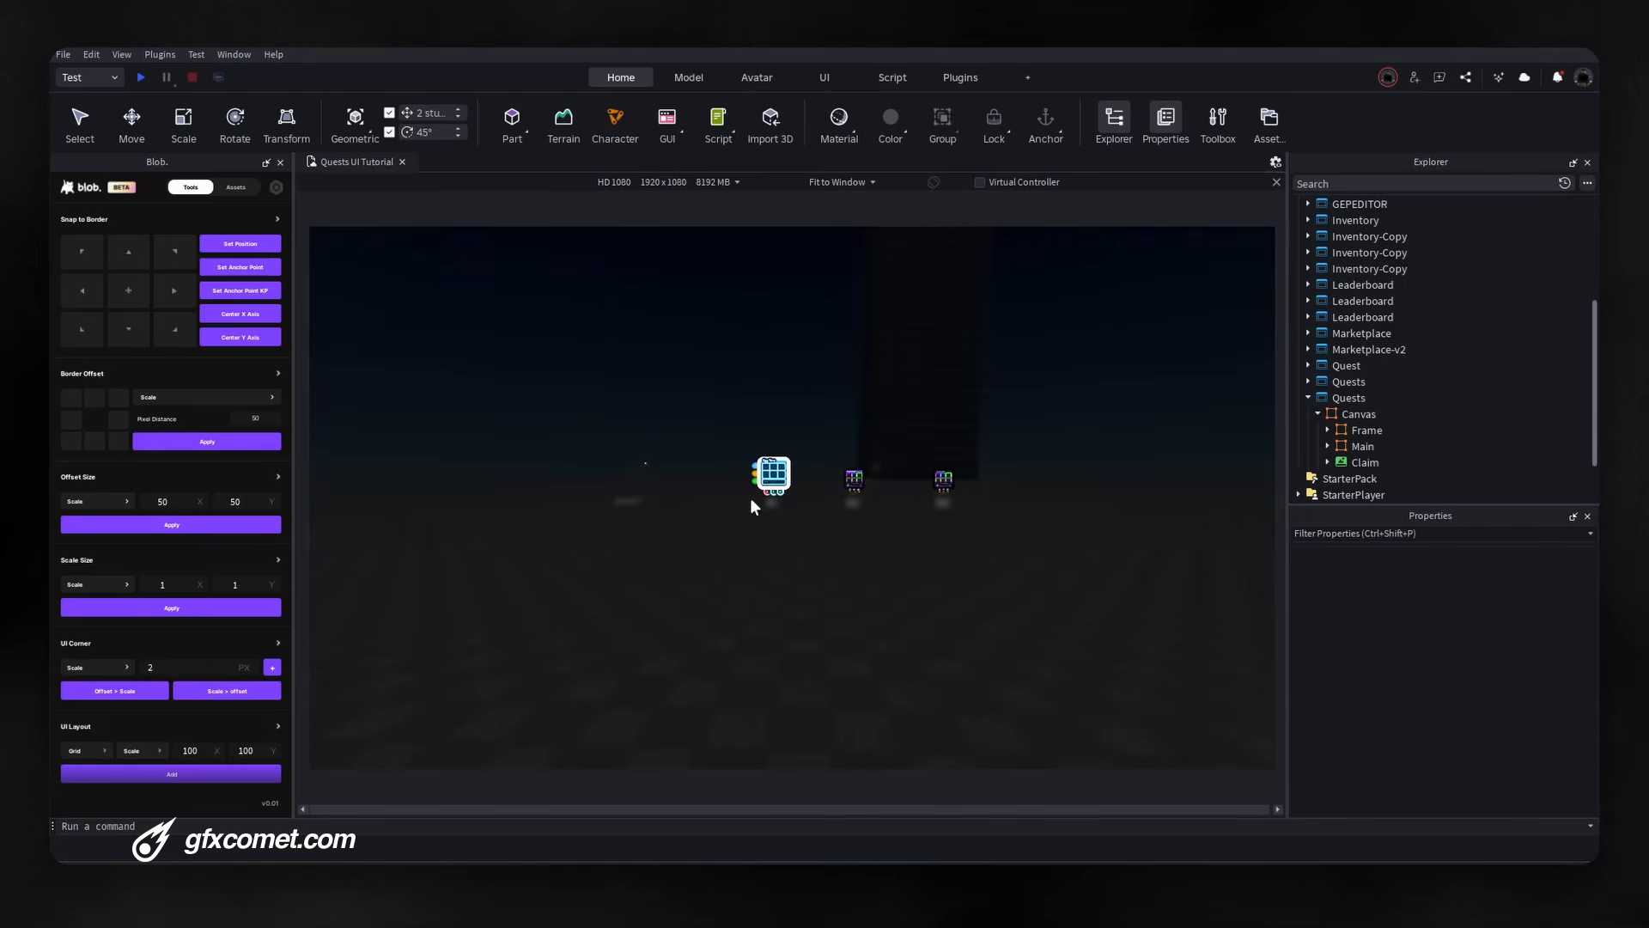
scroll(831, 512, "up", 5)
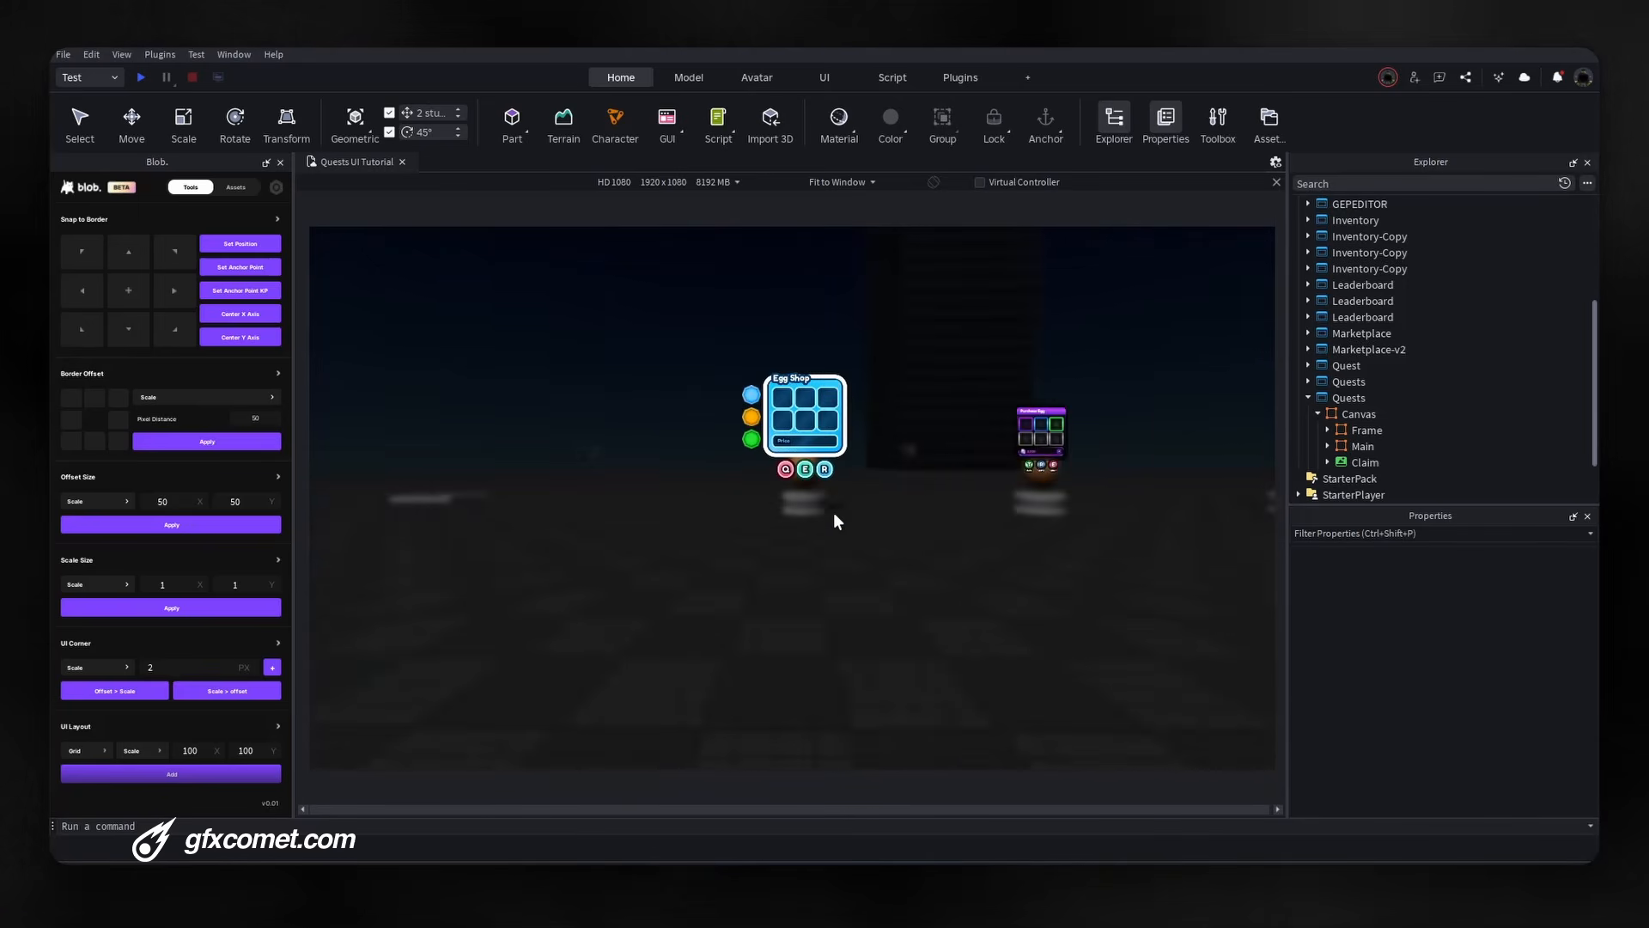
scroll(832, 512, "down", 5)
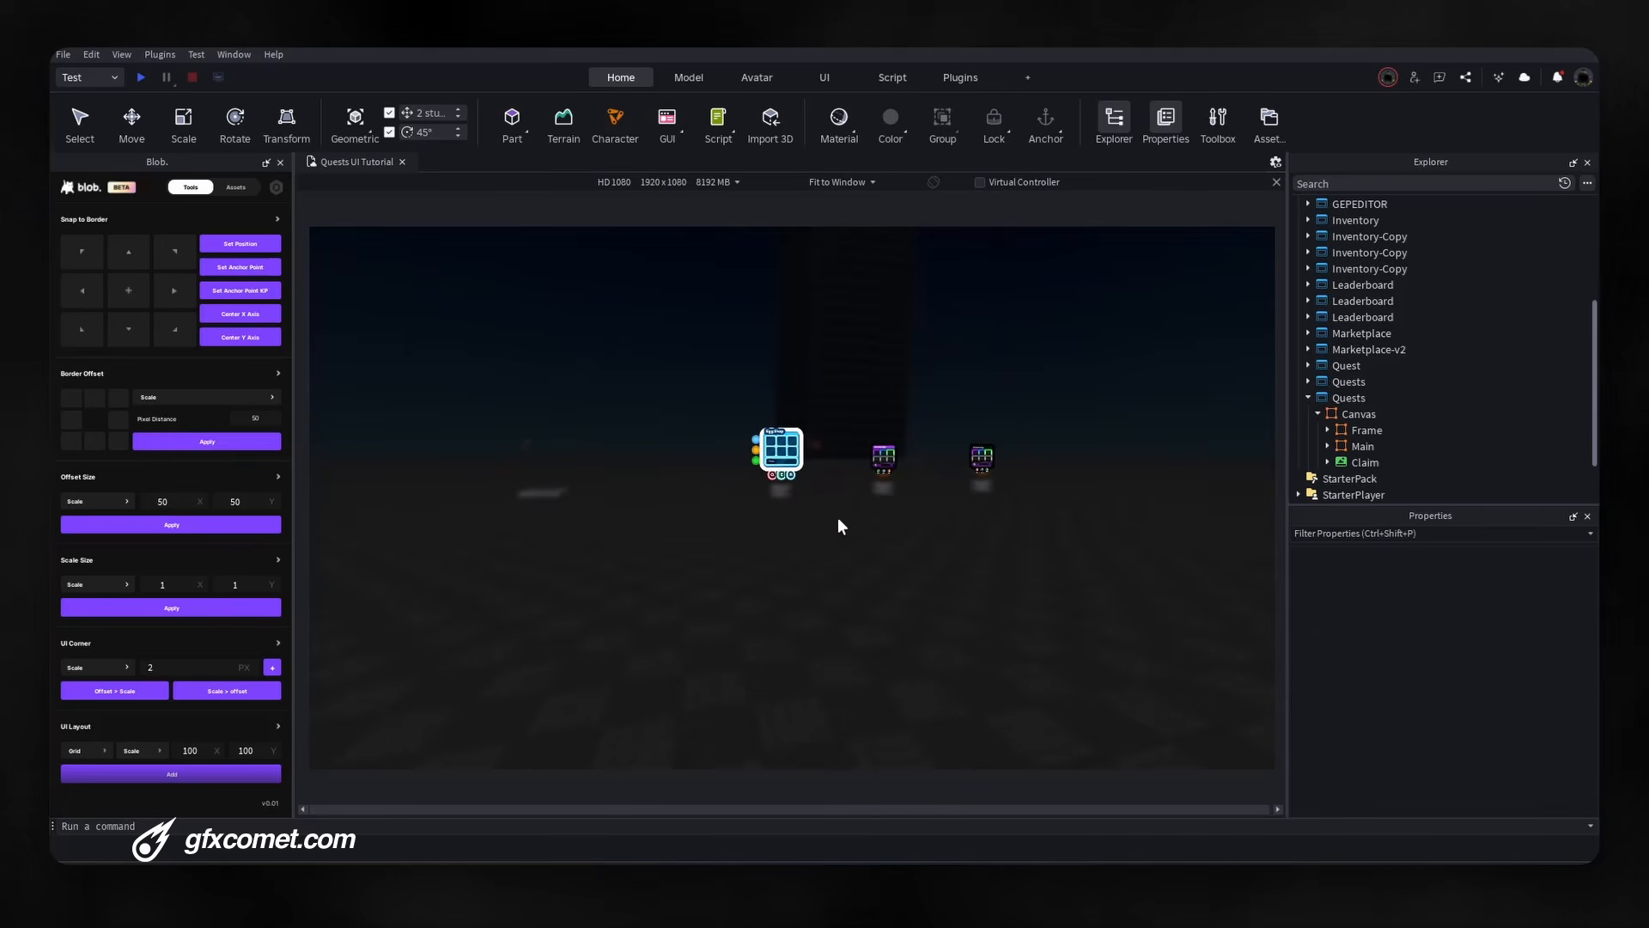
right_click_drag(839, 519, 837, 519)
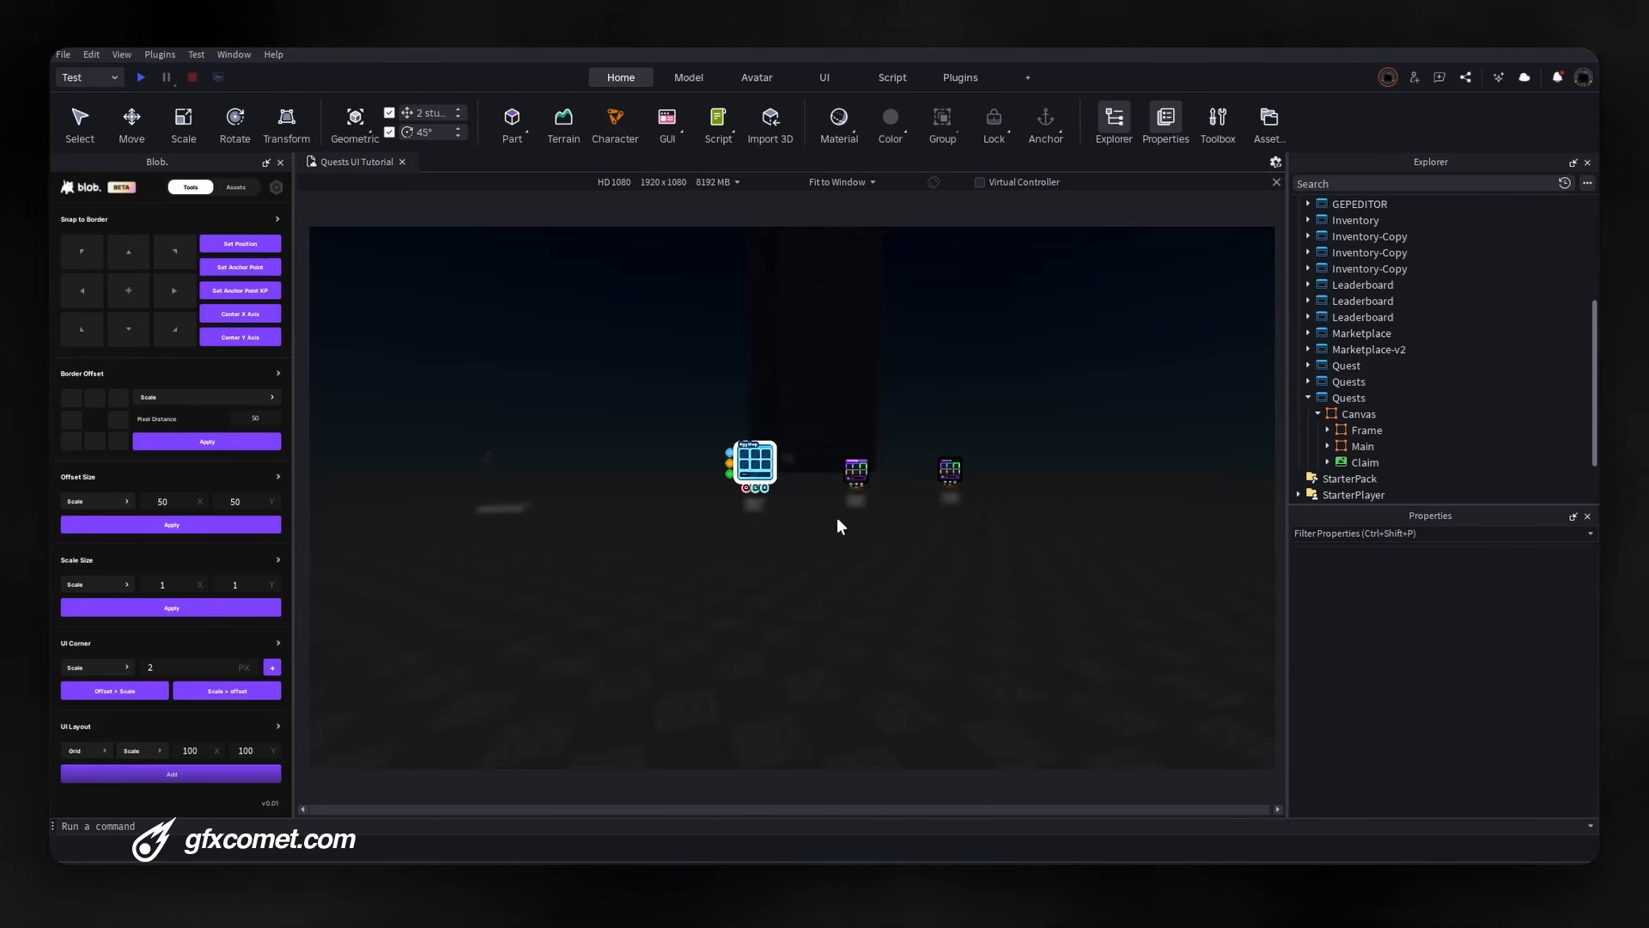
scroll(841, 517, "up", 6)
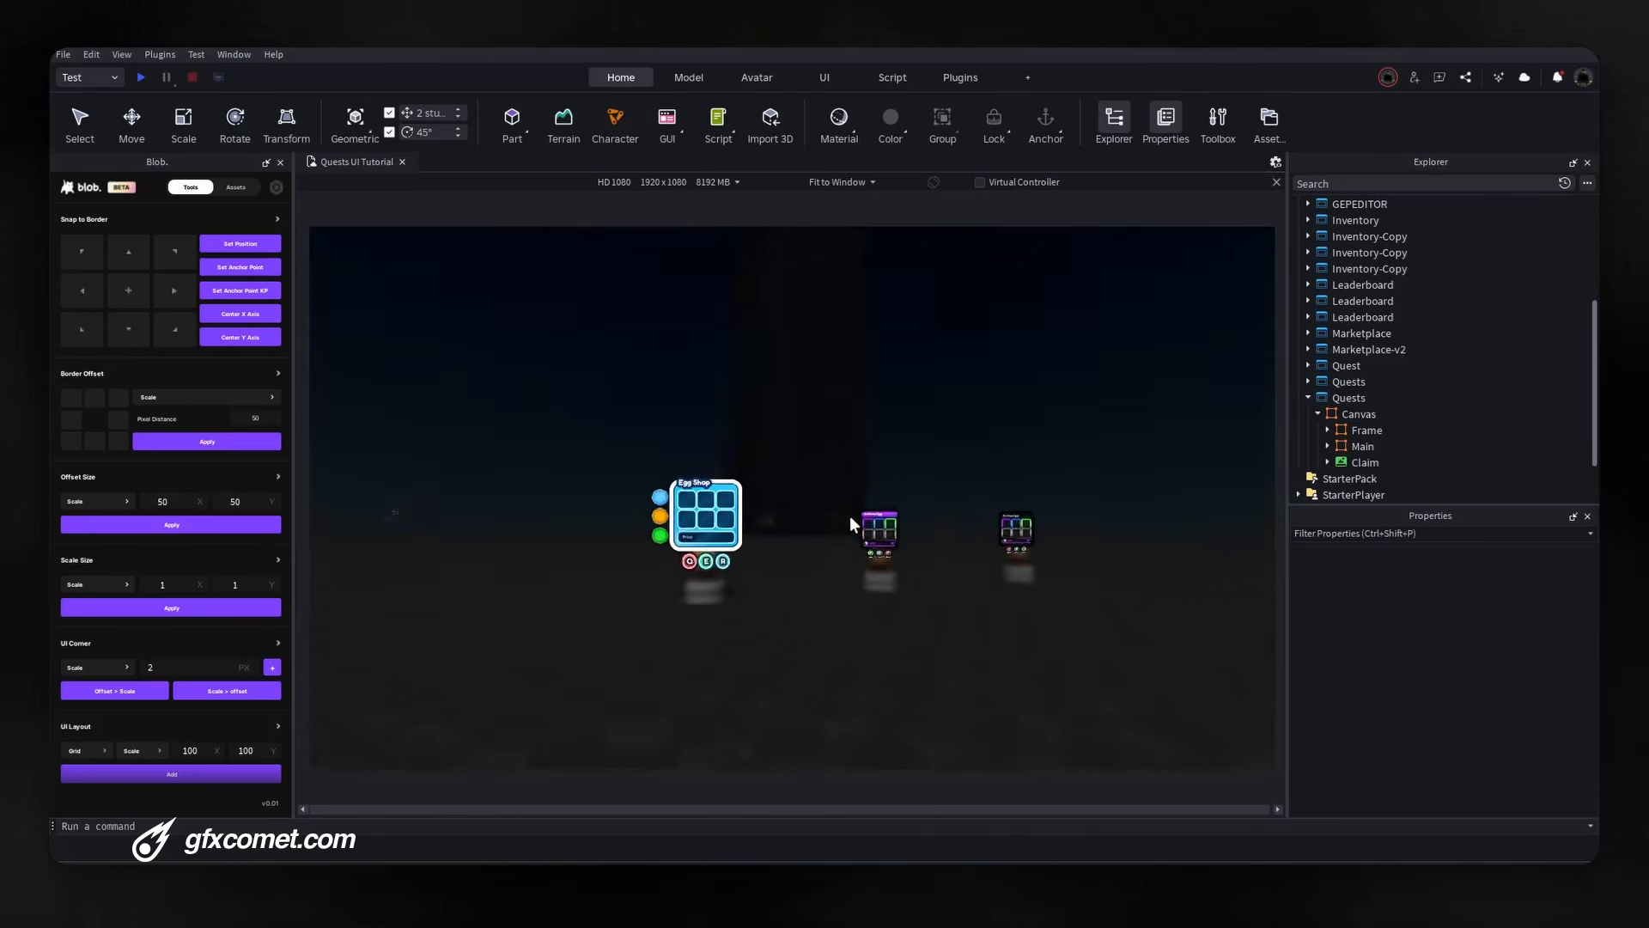
Switch the emulated device to iPhone 6 Plus and compare the Egg Shop billboard's strokes at near and far distances.
left_click(665, 182)
left_click(671, 281)
scroll(904, 453, "down", 5)
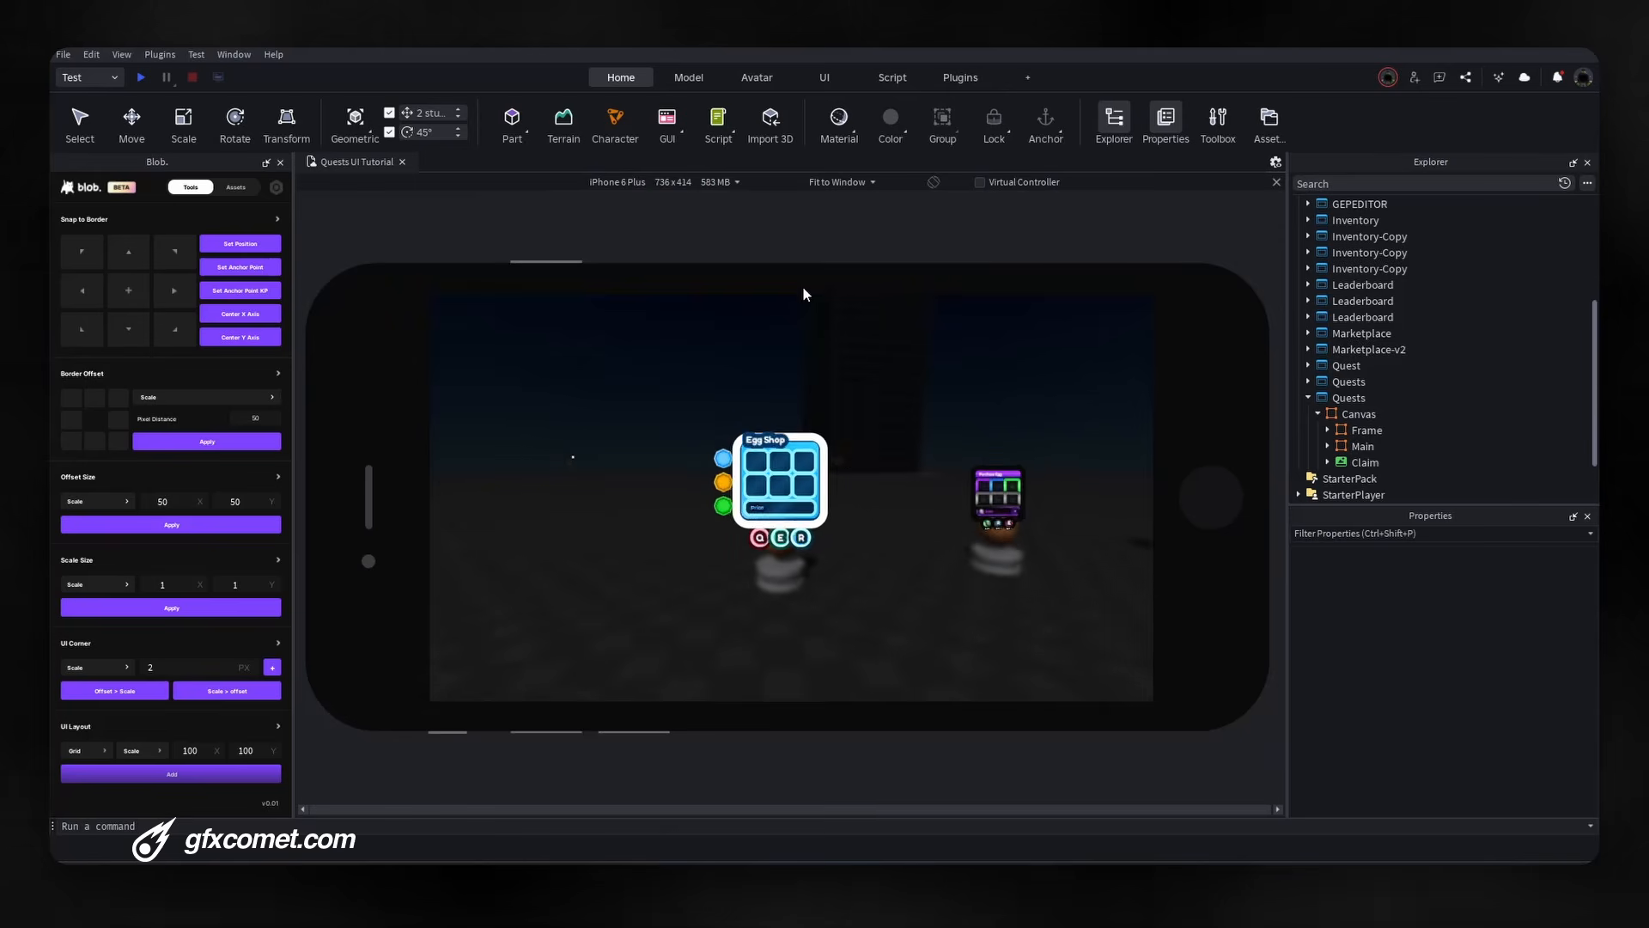
scroll(904, 384, "up", 2)
scroll(904, 383, "up", 3)
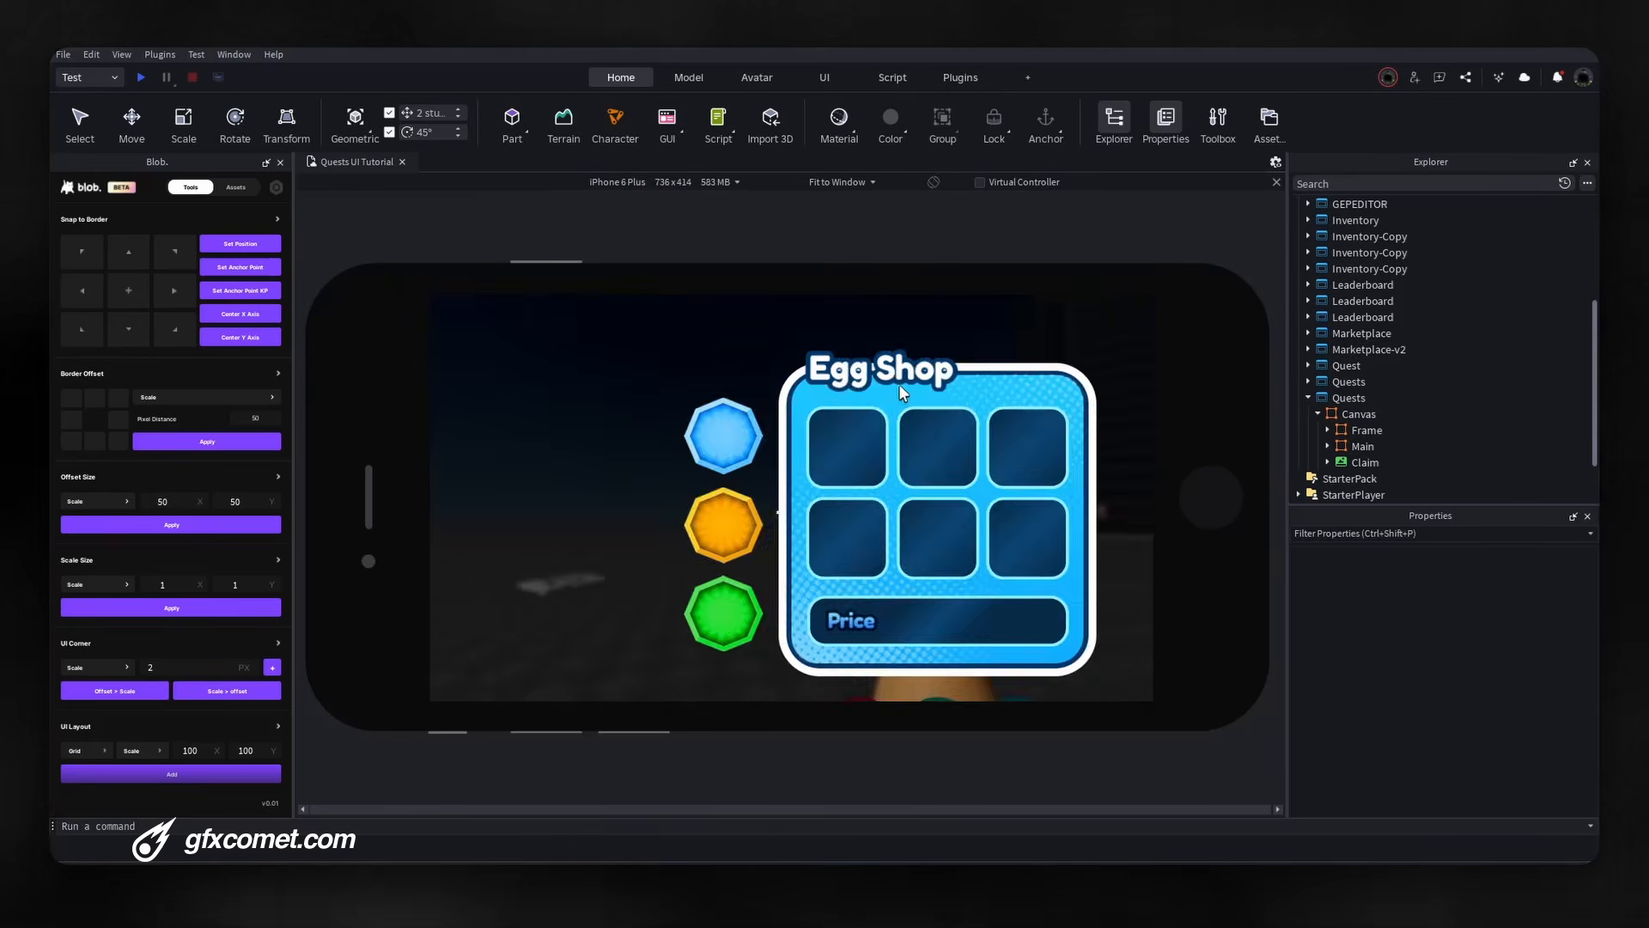
scroll(901, 383, "down", 8)
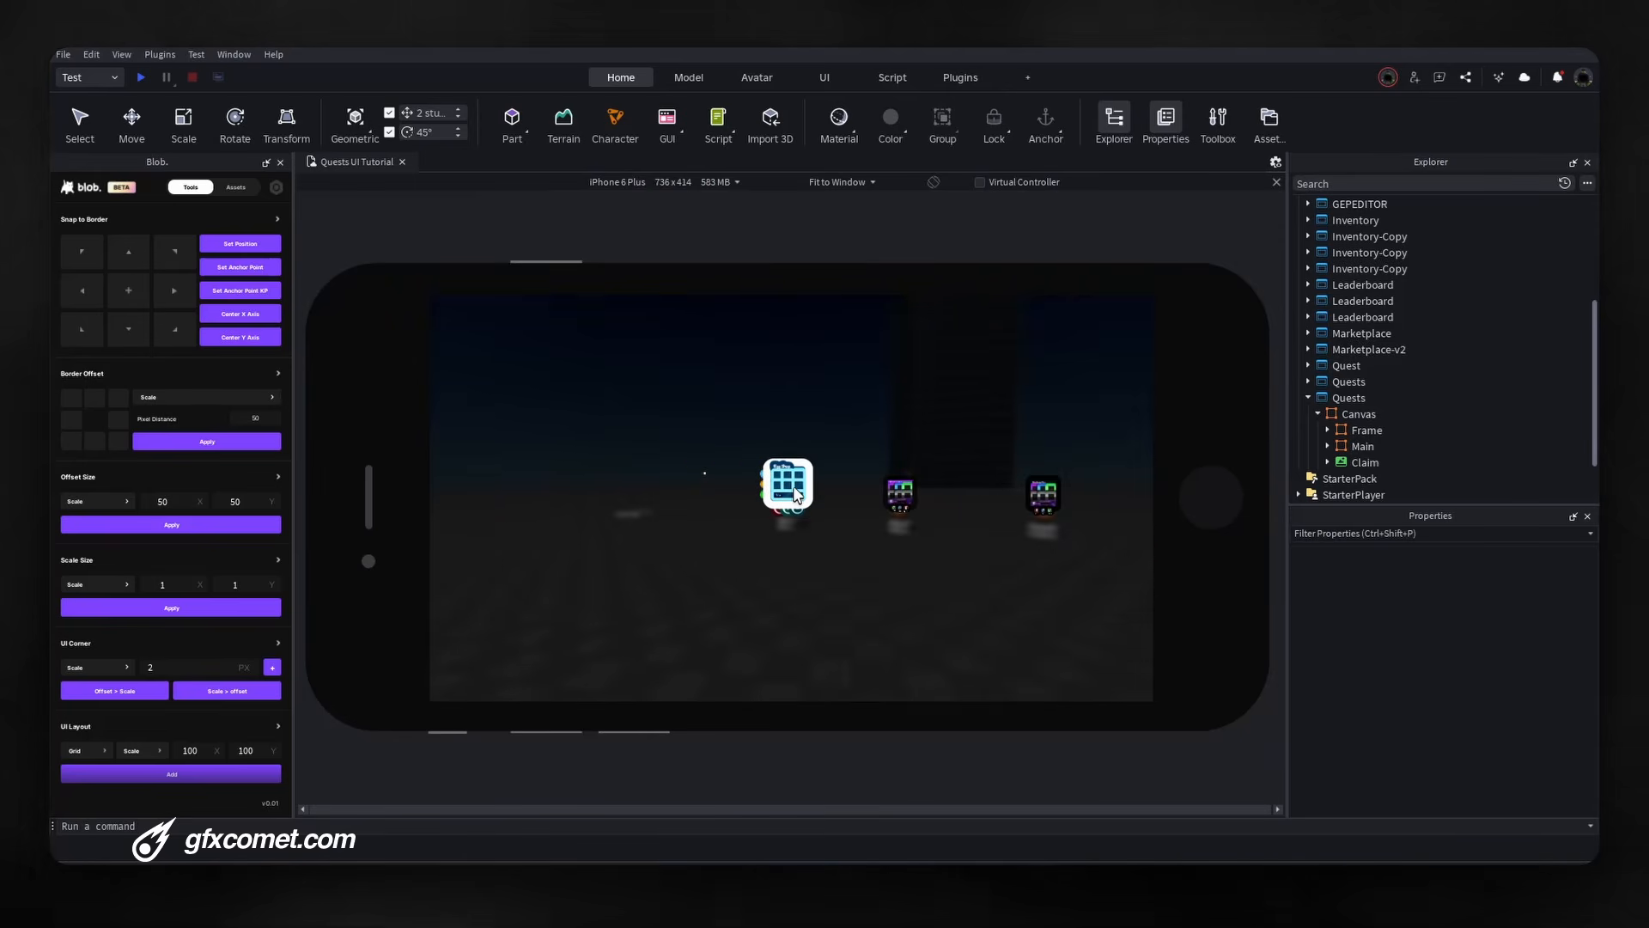
Show the emulated phone at Actual Resolution to view the billboard, and switch the emulated device to HD 1080.
left_click(848, 182)
left_click(855, 262)
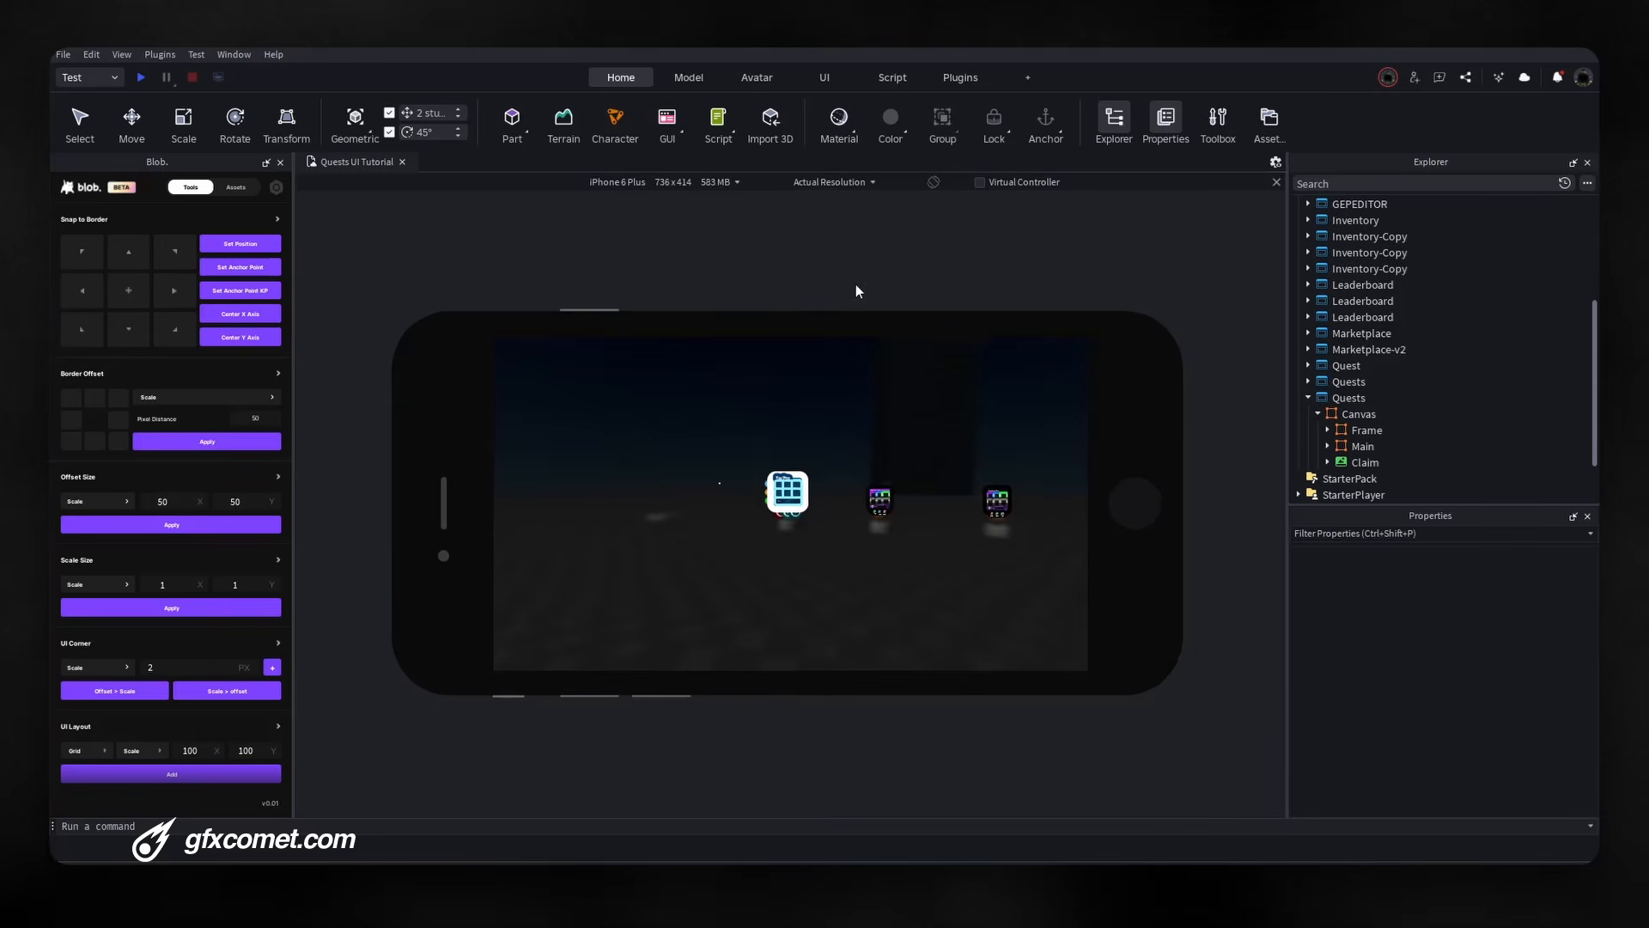
scroll(867, 454, "up", 3)
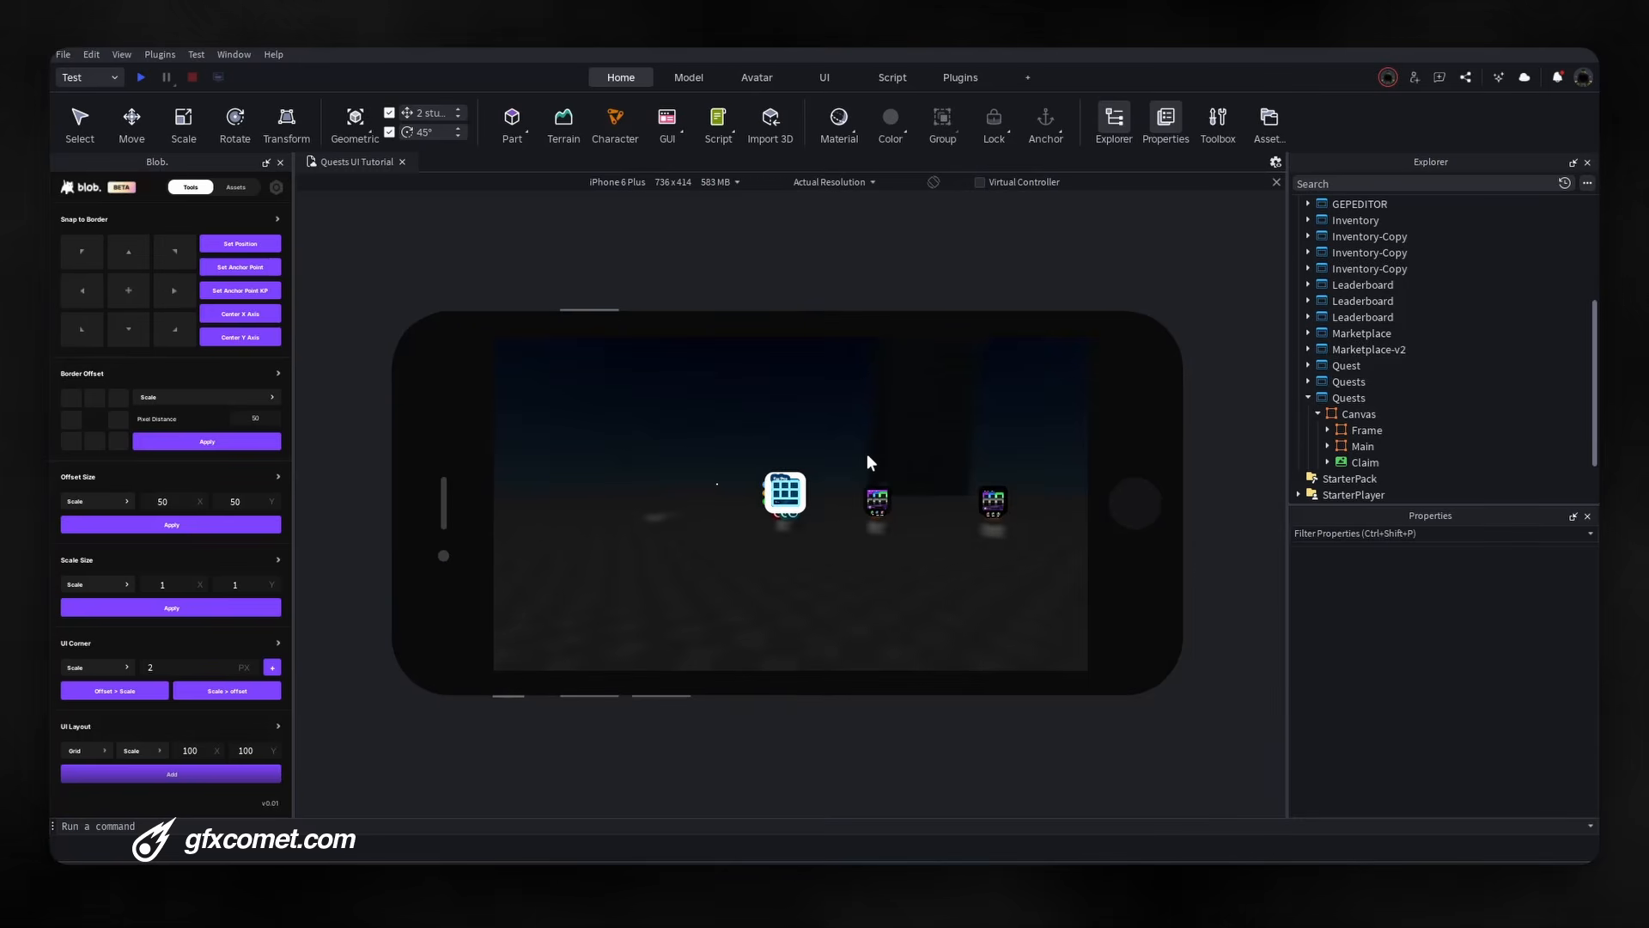
left_click(610, 184)
left_click(591, 755)
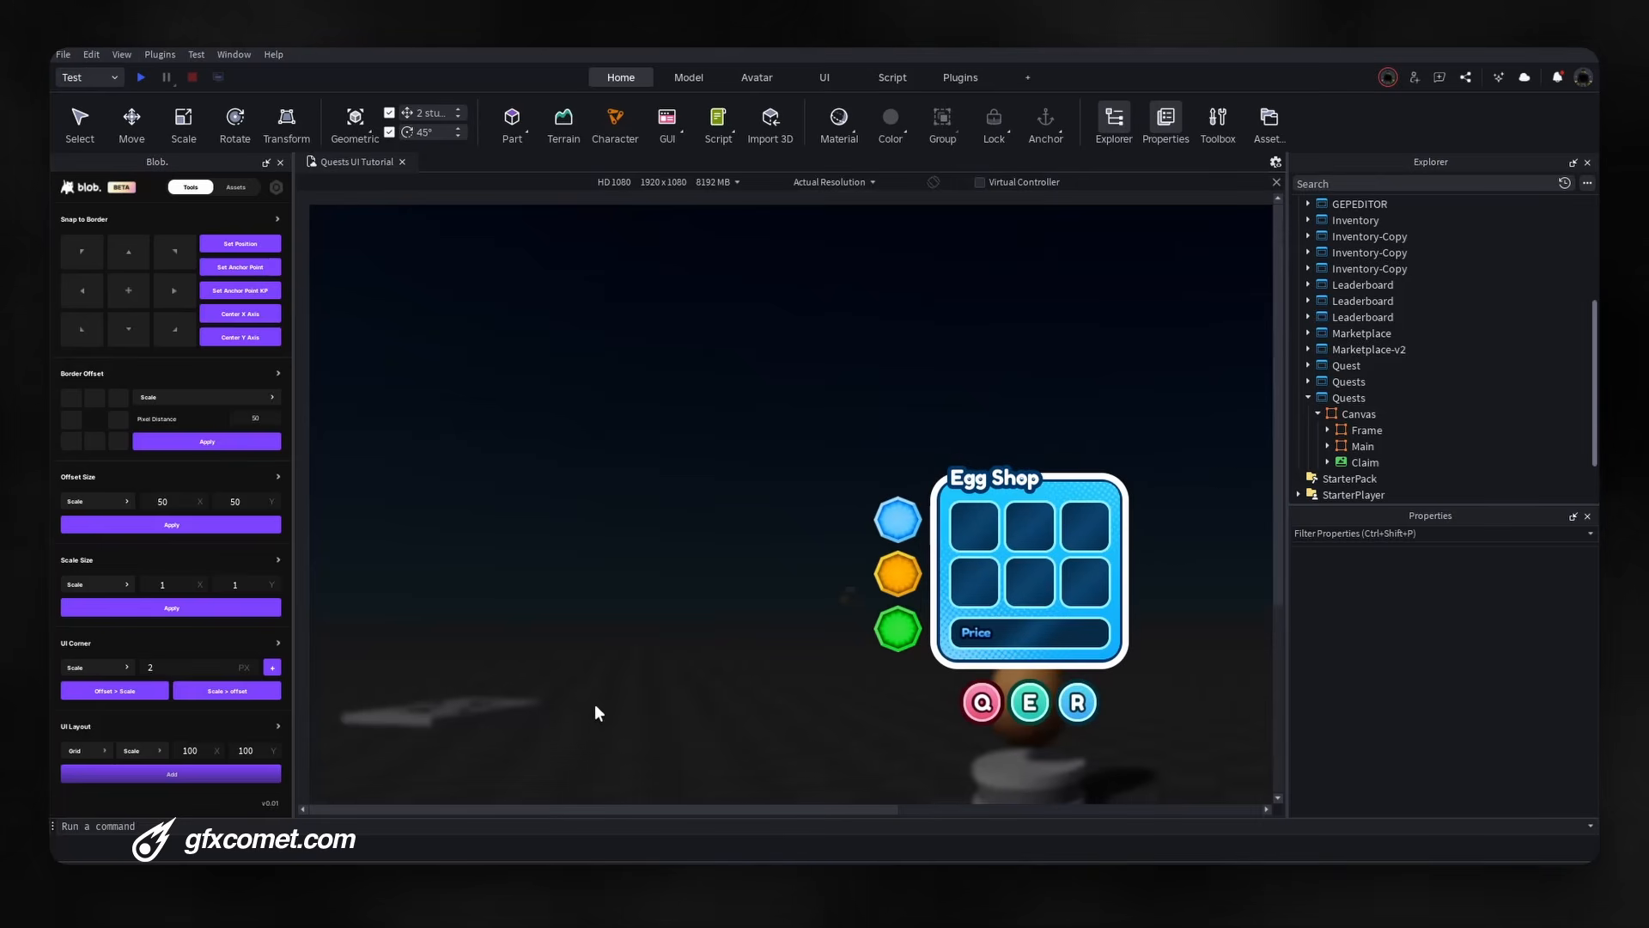
Select the egg model beneath the Egg Shop billboard and set the emulated display to Fit to Window.
right_click_drag(693, 594, 739, 613)
left_click(866, 620)
right_click_drag(905, 619, 920, 651)
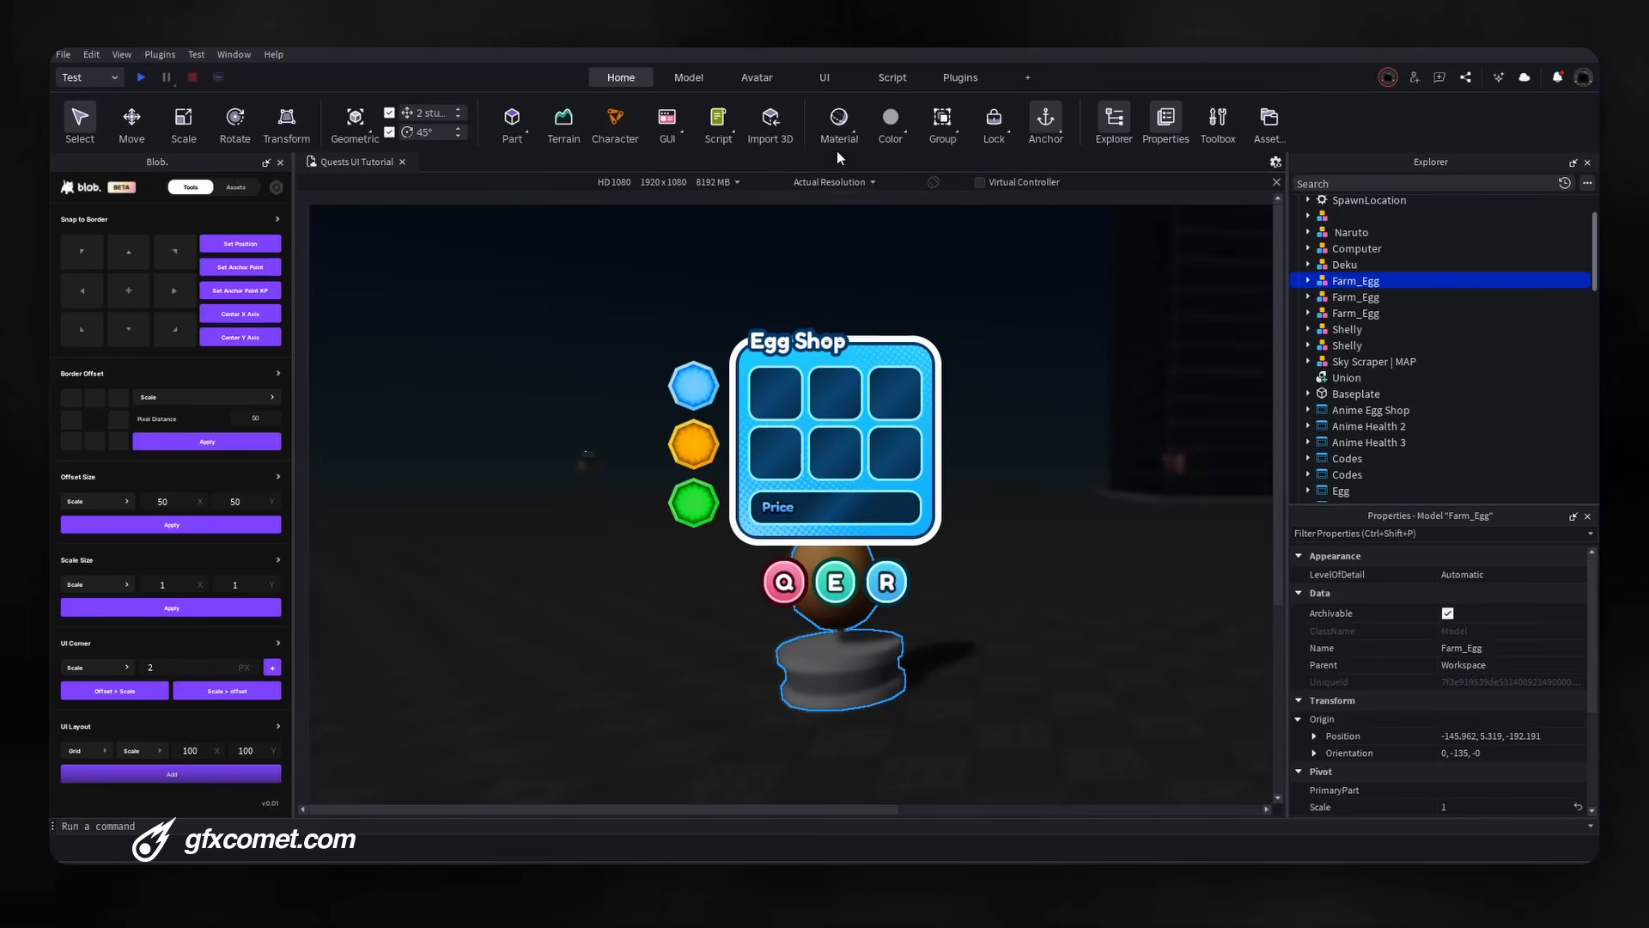
left_click(830, 182)
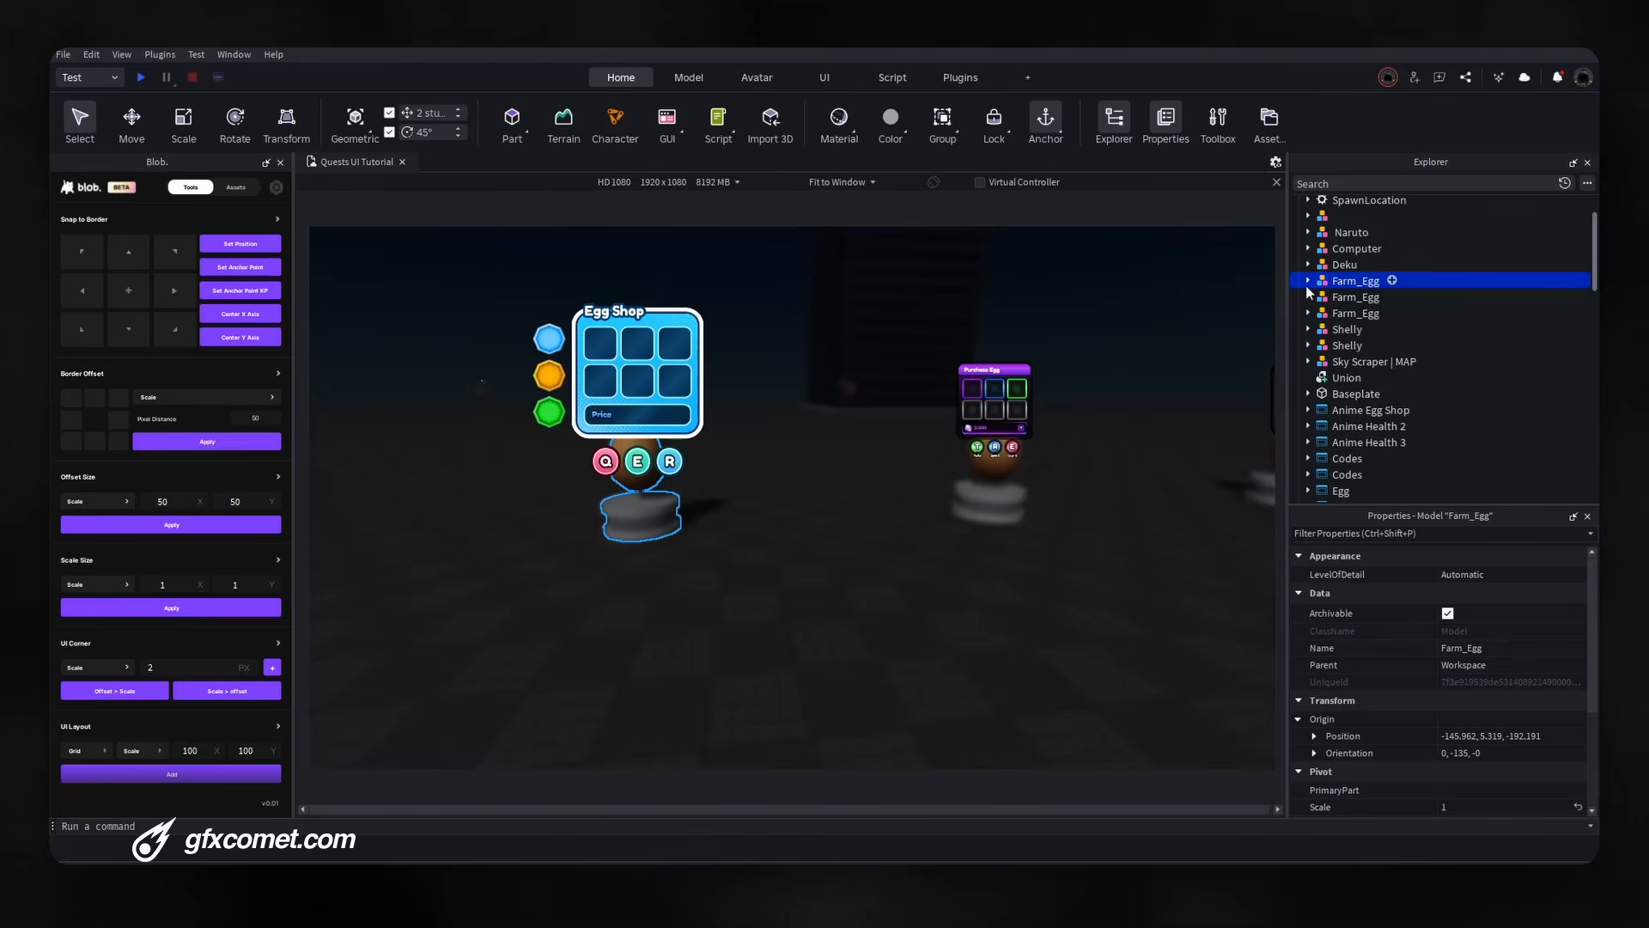
Expand the selected Farm_Egg down to its BillboardGui's Main frame and select the UIStroke inside the Stroke frame.
left_click(1308, 281)
key("Down")
key("Down")
key("Down")
key("Down")
key("Down")
key("Down")
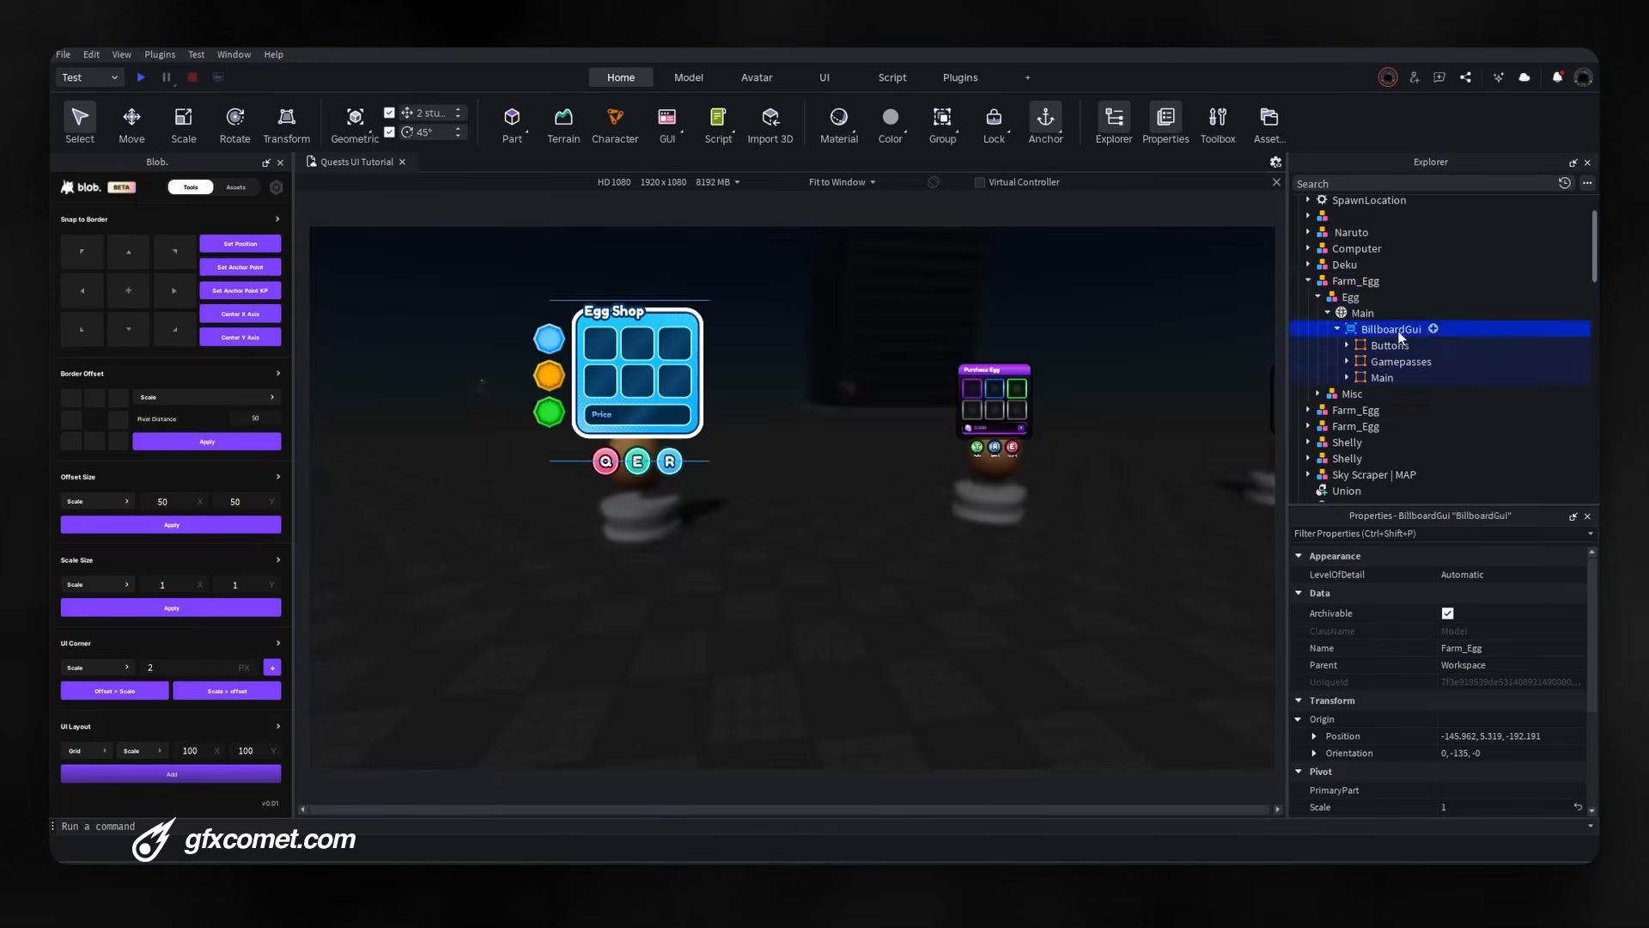
left_click(1347, 378)
scroll(1388, 402, "down", 3)
left_click(1401, 379)
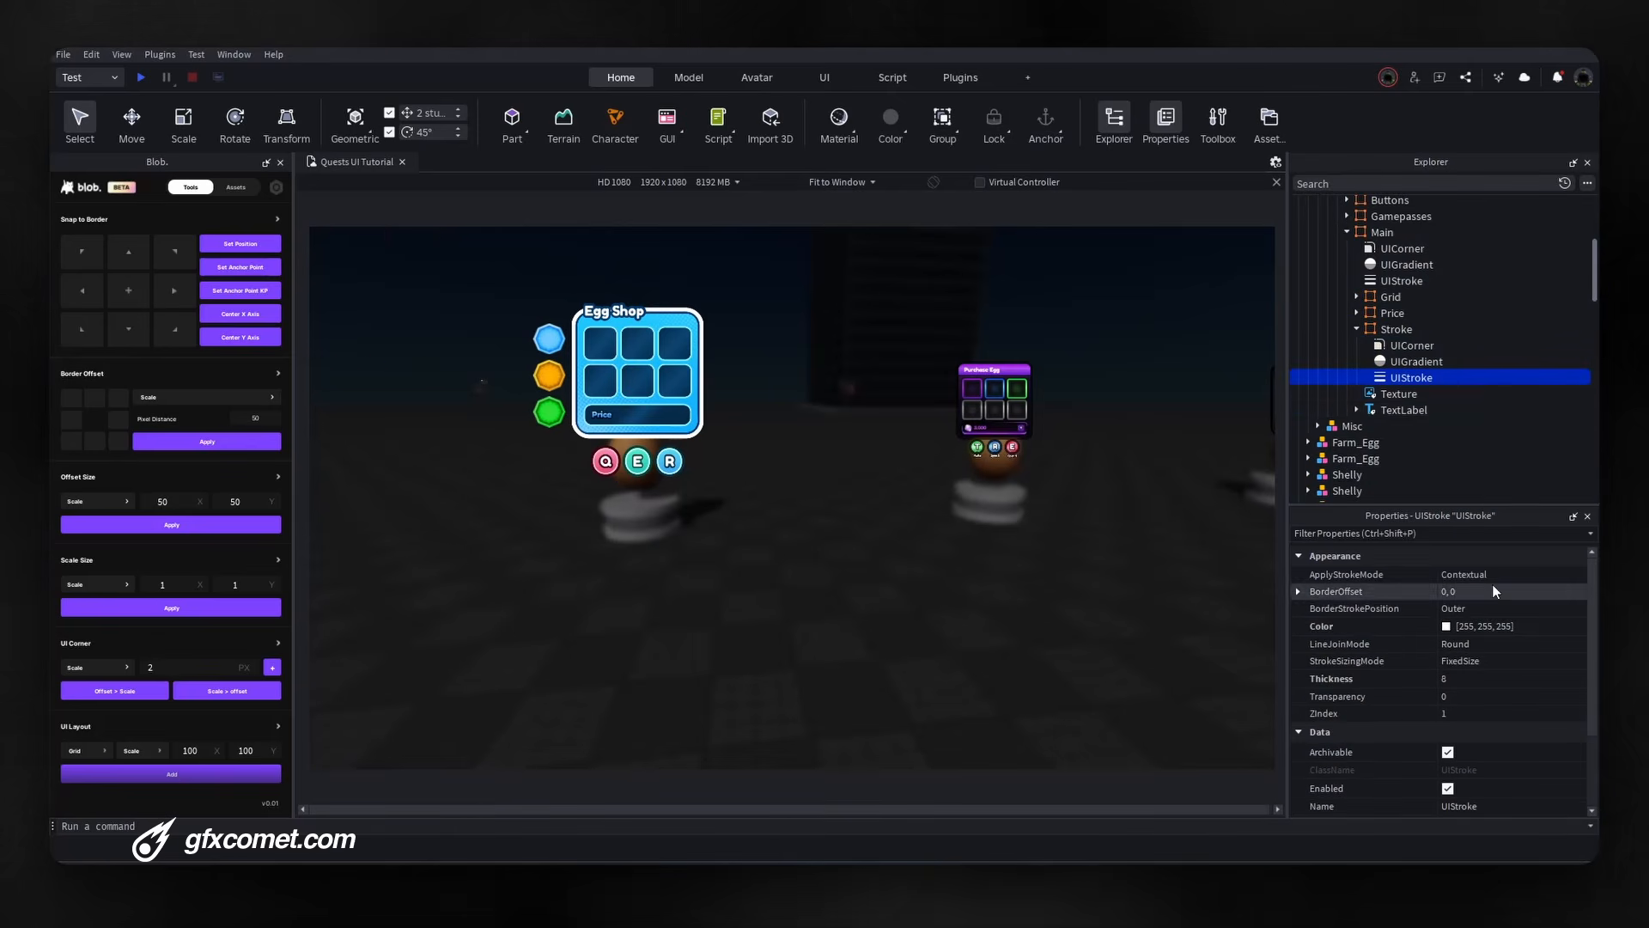
Compare the properties of Main's own UIStroke with those of the Stroke frame's UIStroke on the Egg Shop billboard.
left_click(1388, 281)
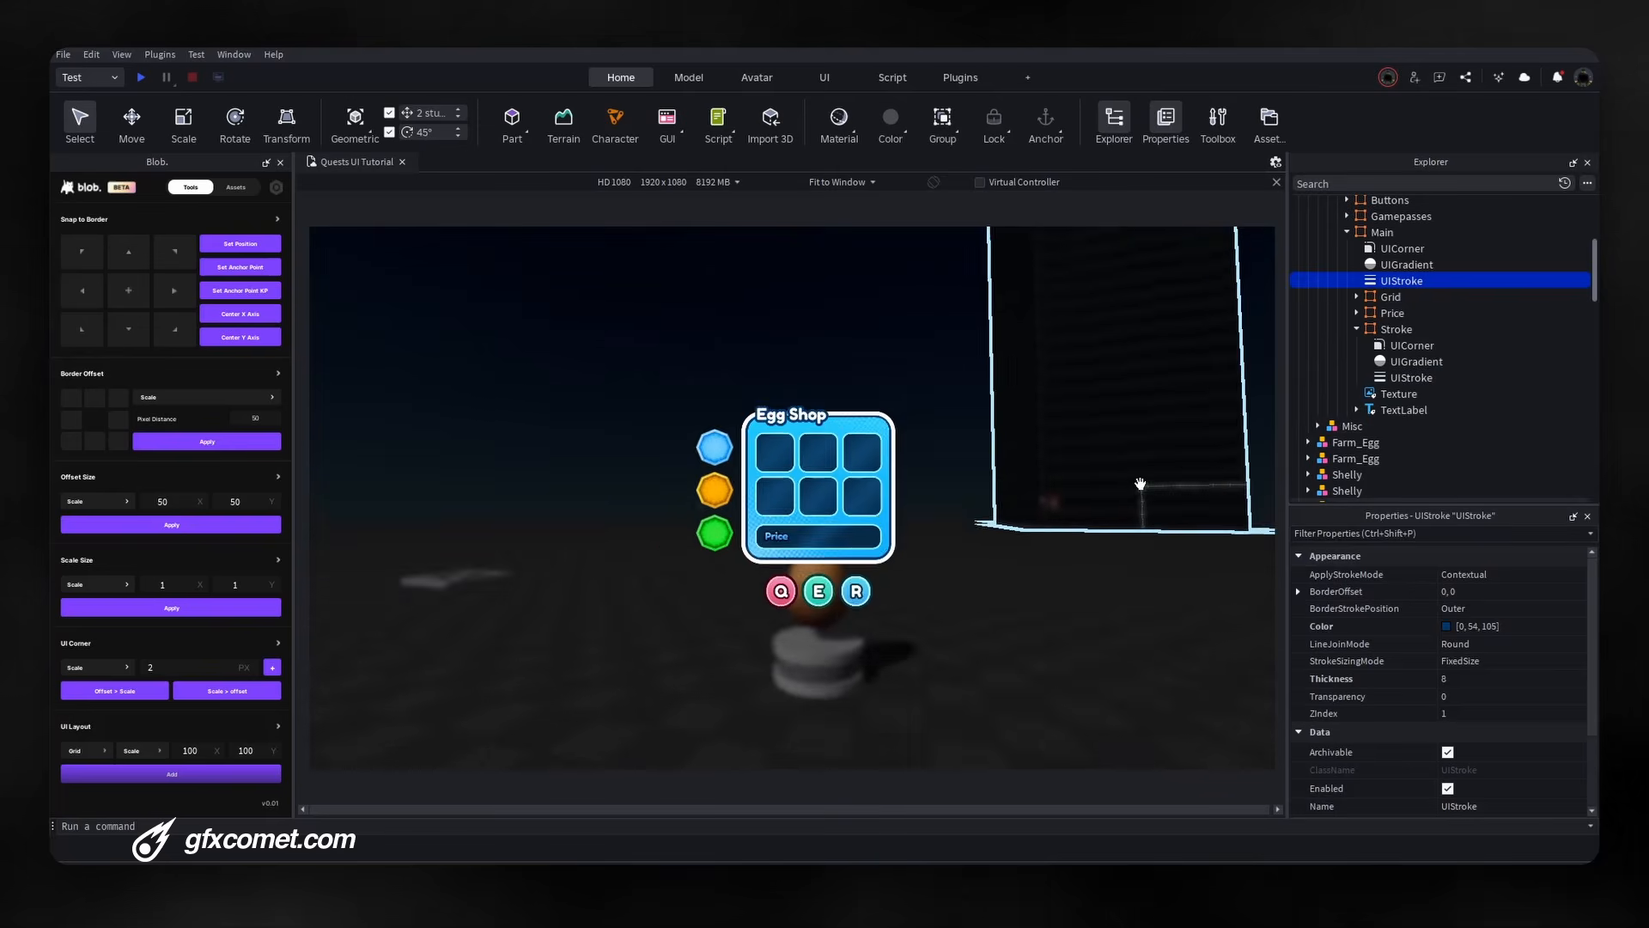
left_click(1393, 376)
right_click_drag(1060, 653, 1064, 654)
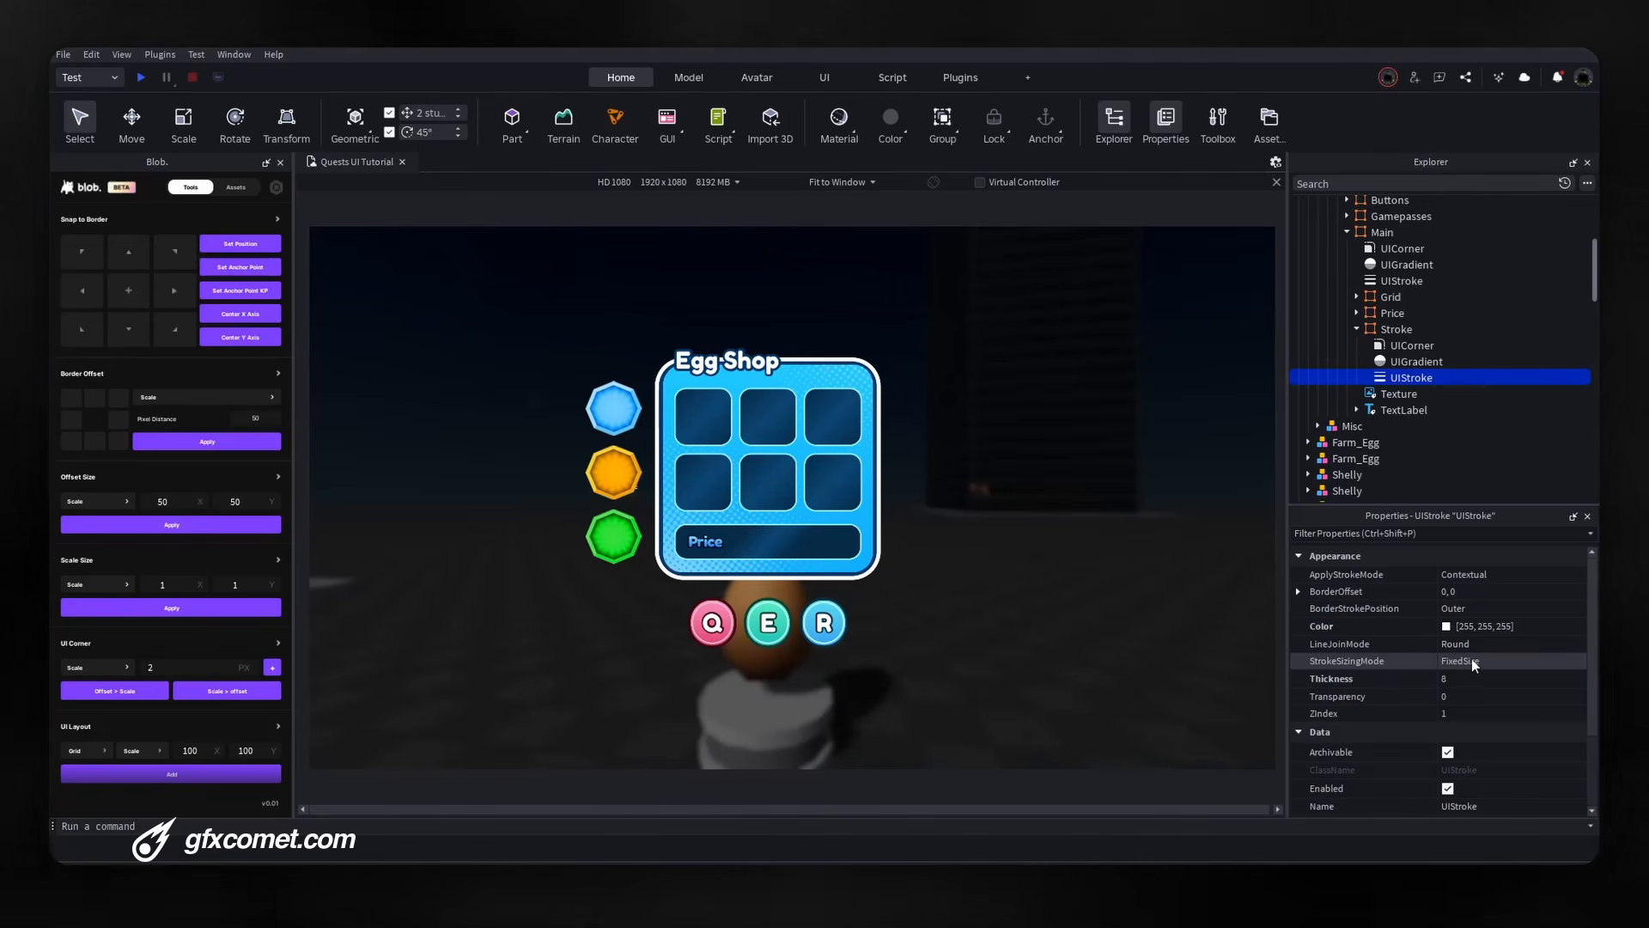
Set the thickness of the Stroke frame's UIStroke to 10 and view the Egg Shop billboard from far away.
left_click(1463, 679)
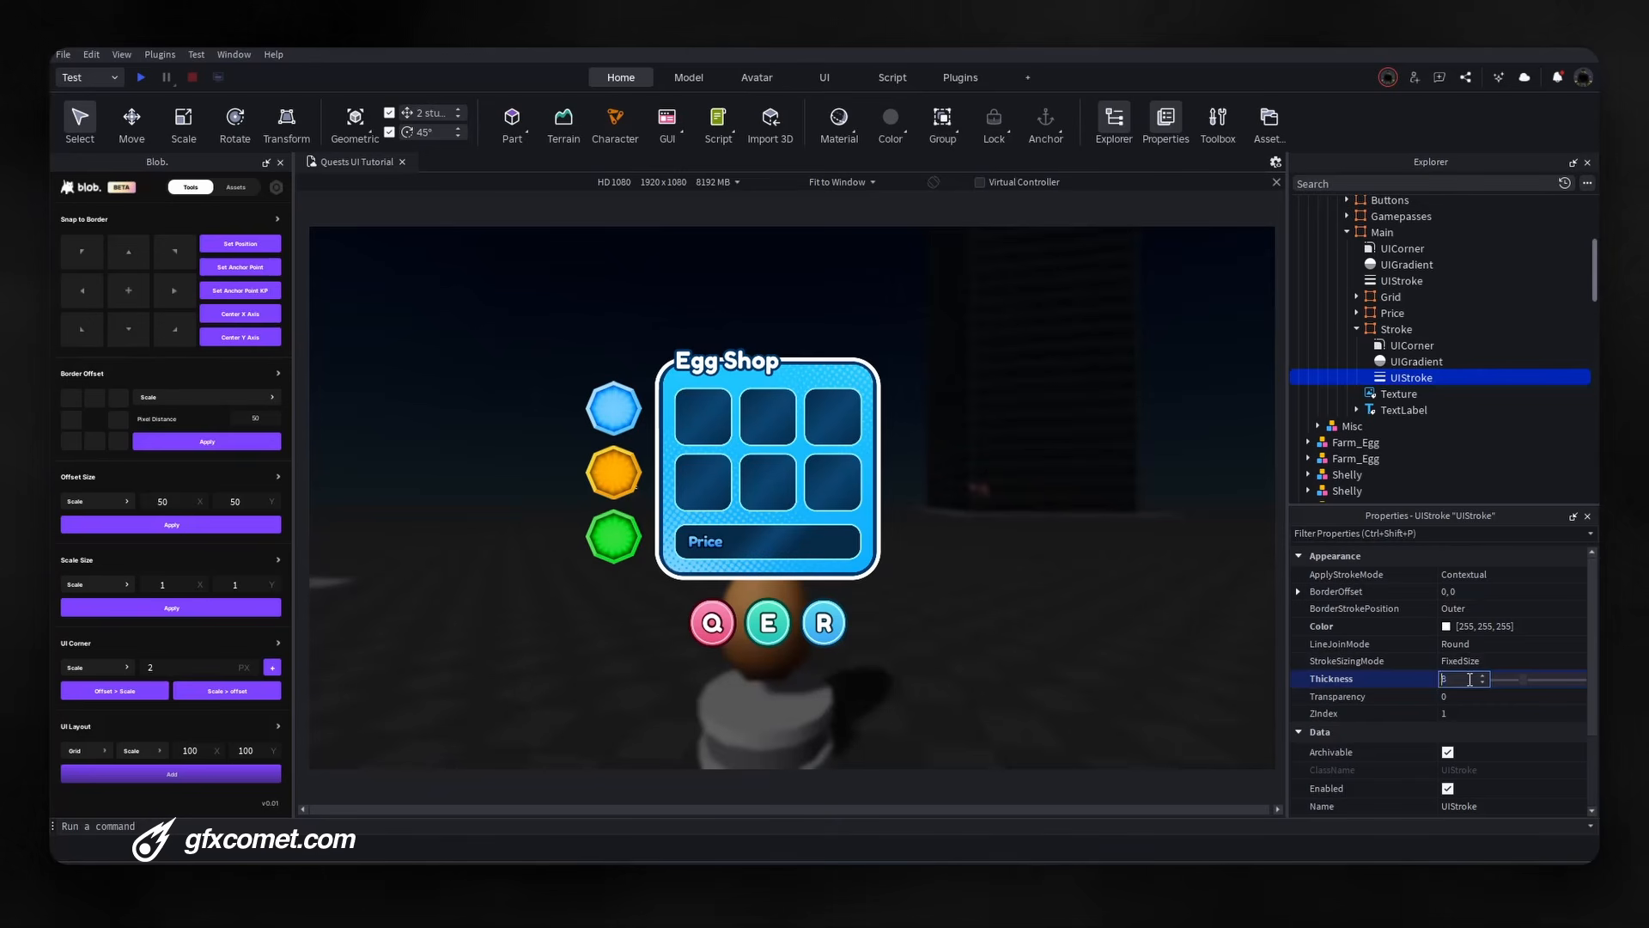
type("10")
key("Return")
mouse_move(1028, 506)
right_mouse_down()
mouse_move(1100, 467)
mouse_move(1023, 508)
mouse_move(1052, 514)
mouse_move(1028, 506)
right_mouse_up()
scroll(1028, 506, "down", 10)
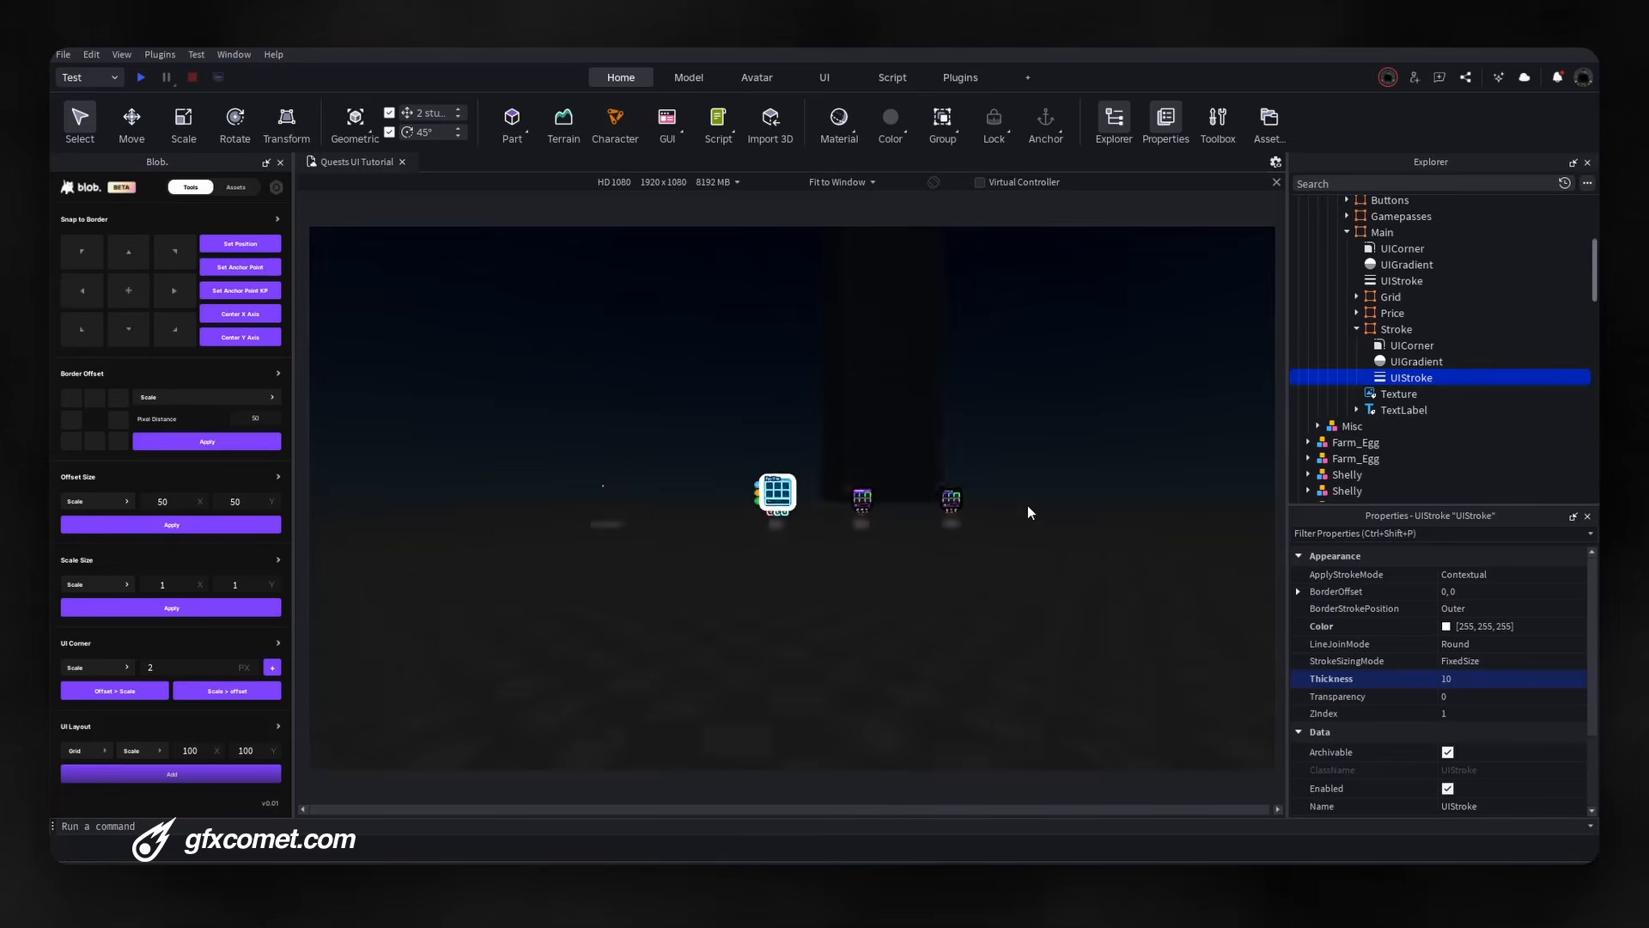
Compare the billboard's fixed-size outline on the emulated iPhone 6 Plus and on HD 1080, leaving HD 1080 active.
left_click(693, 185)
left_click(666, 287)
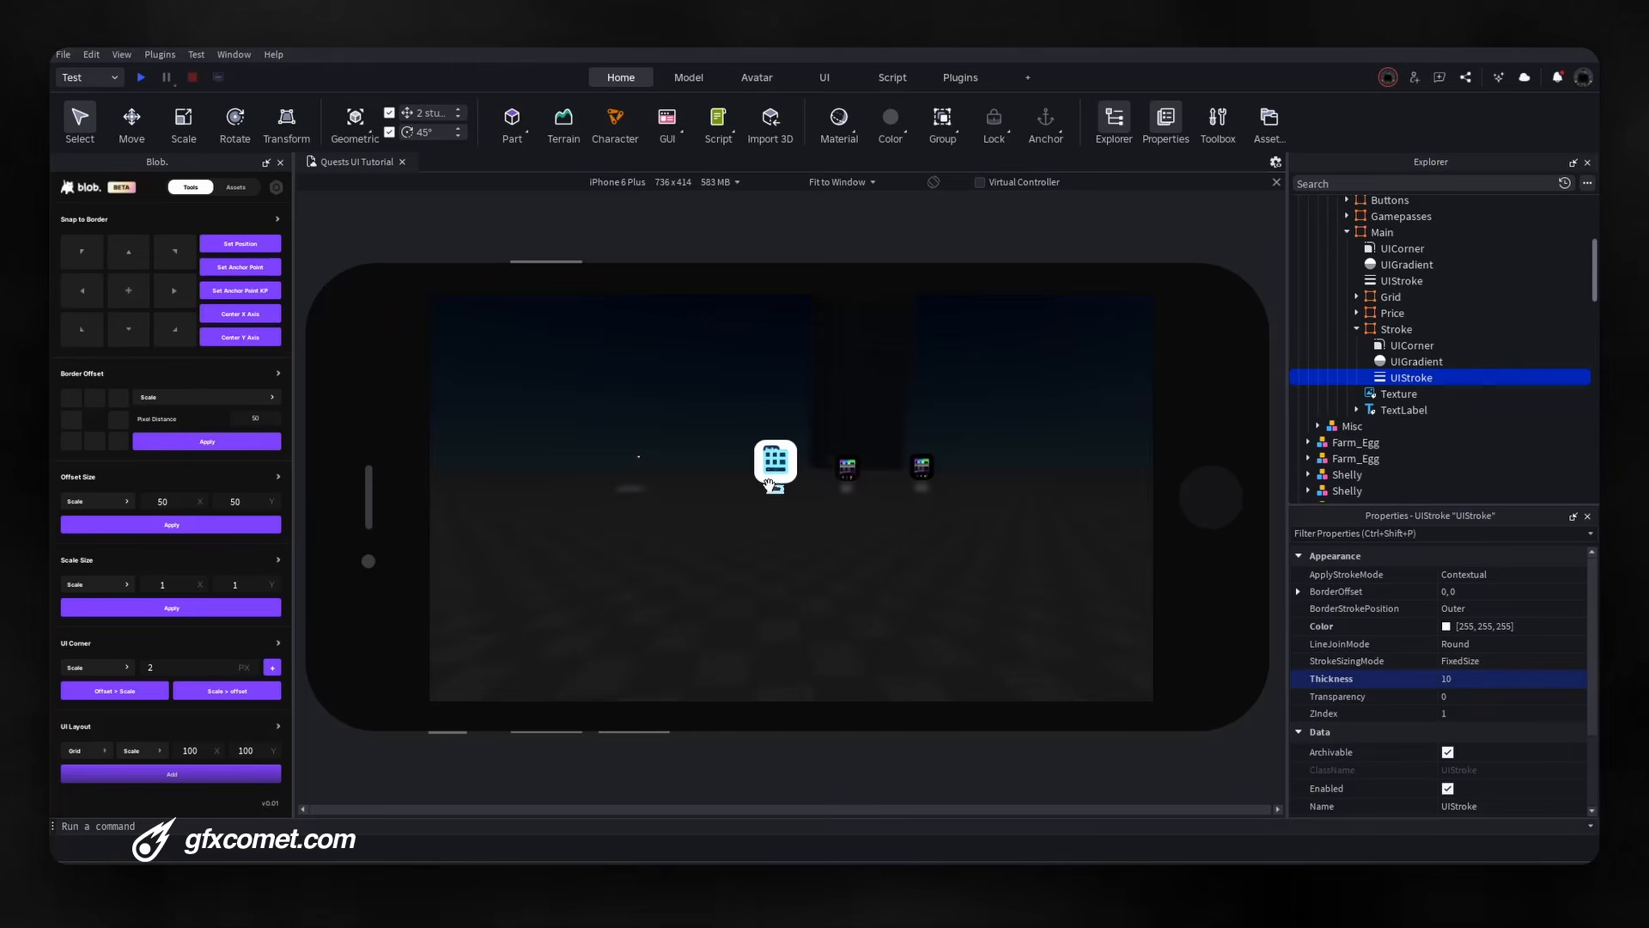
left_click(672, 183)
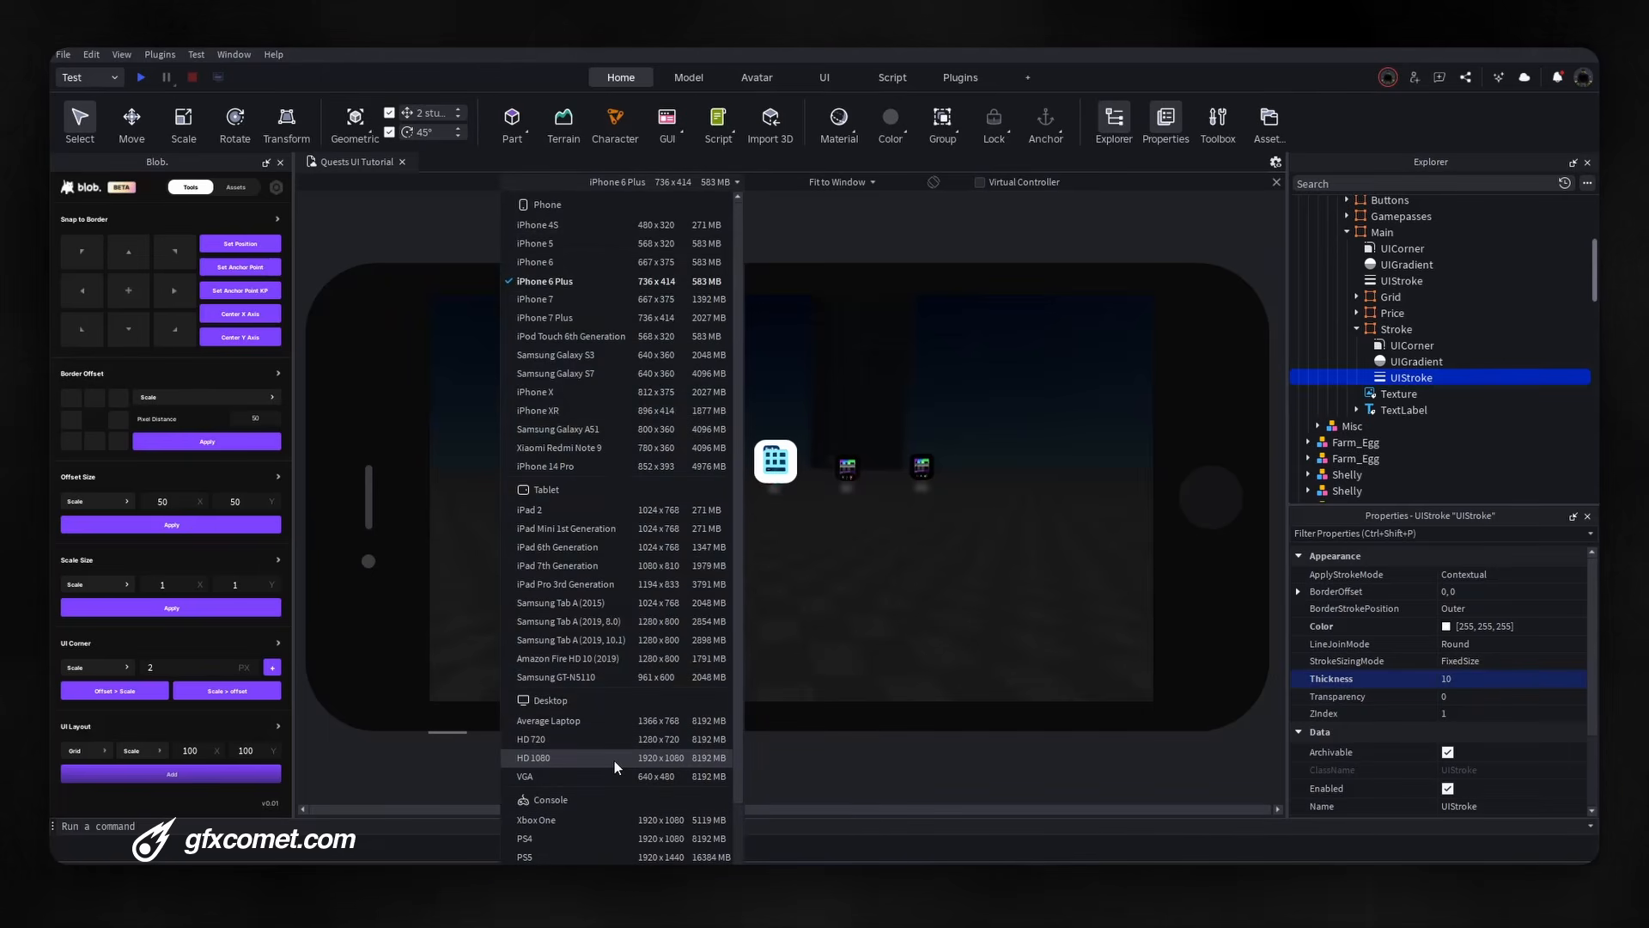
left_click(945, 557)
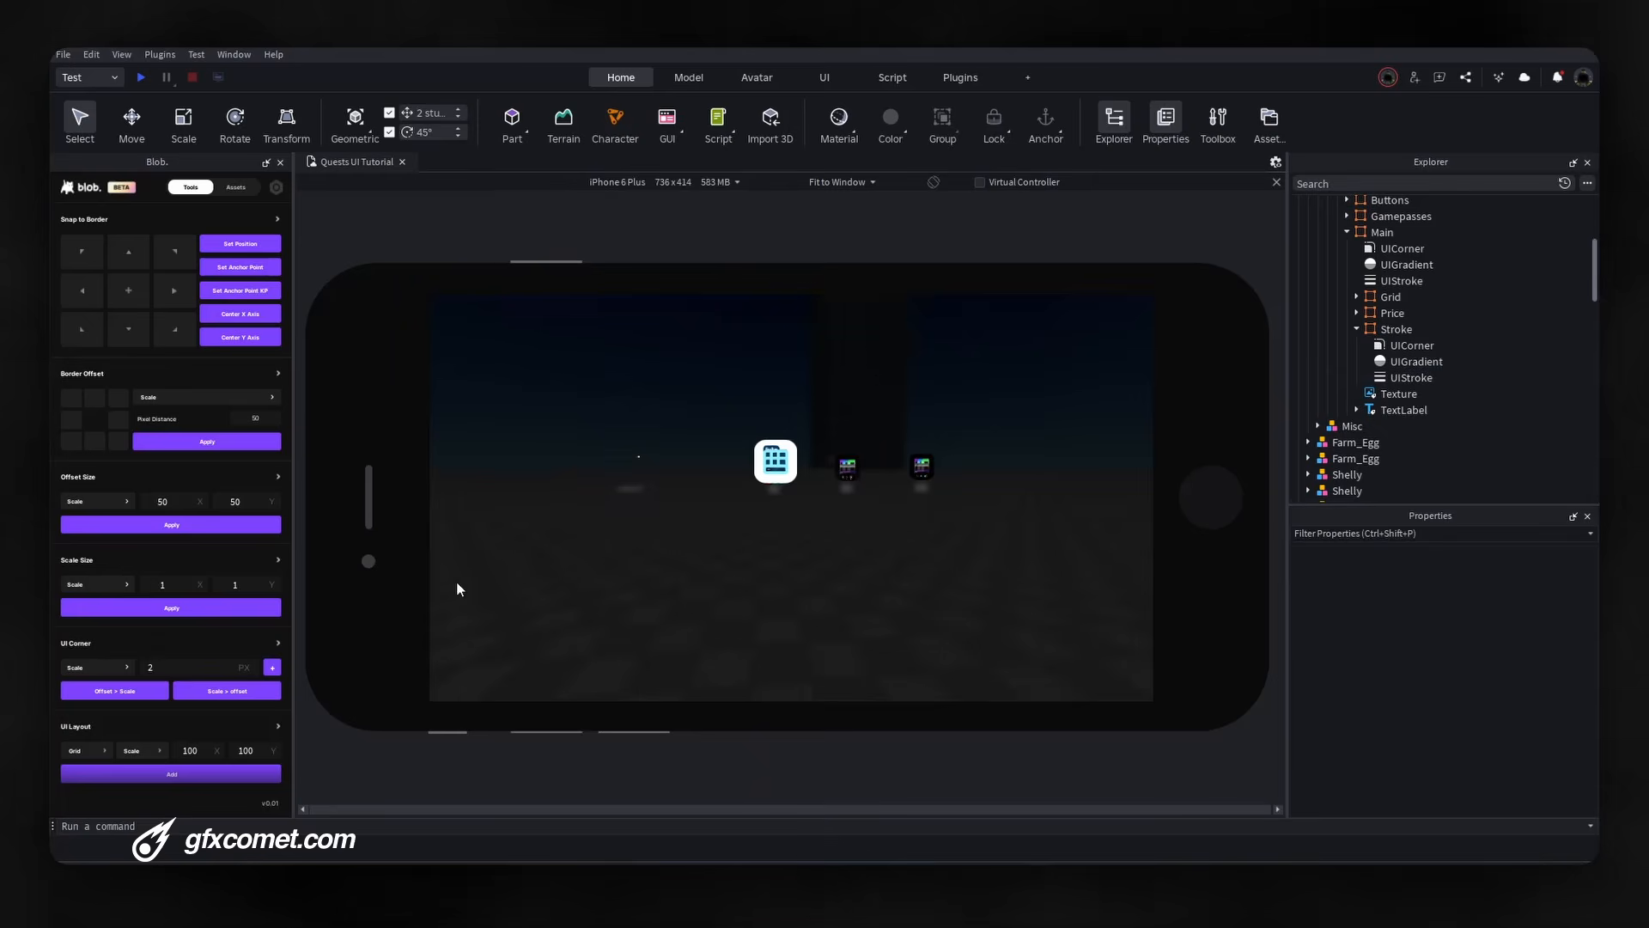
left_click(678, 182)
left_click(627, 754)
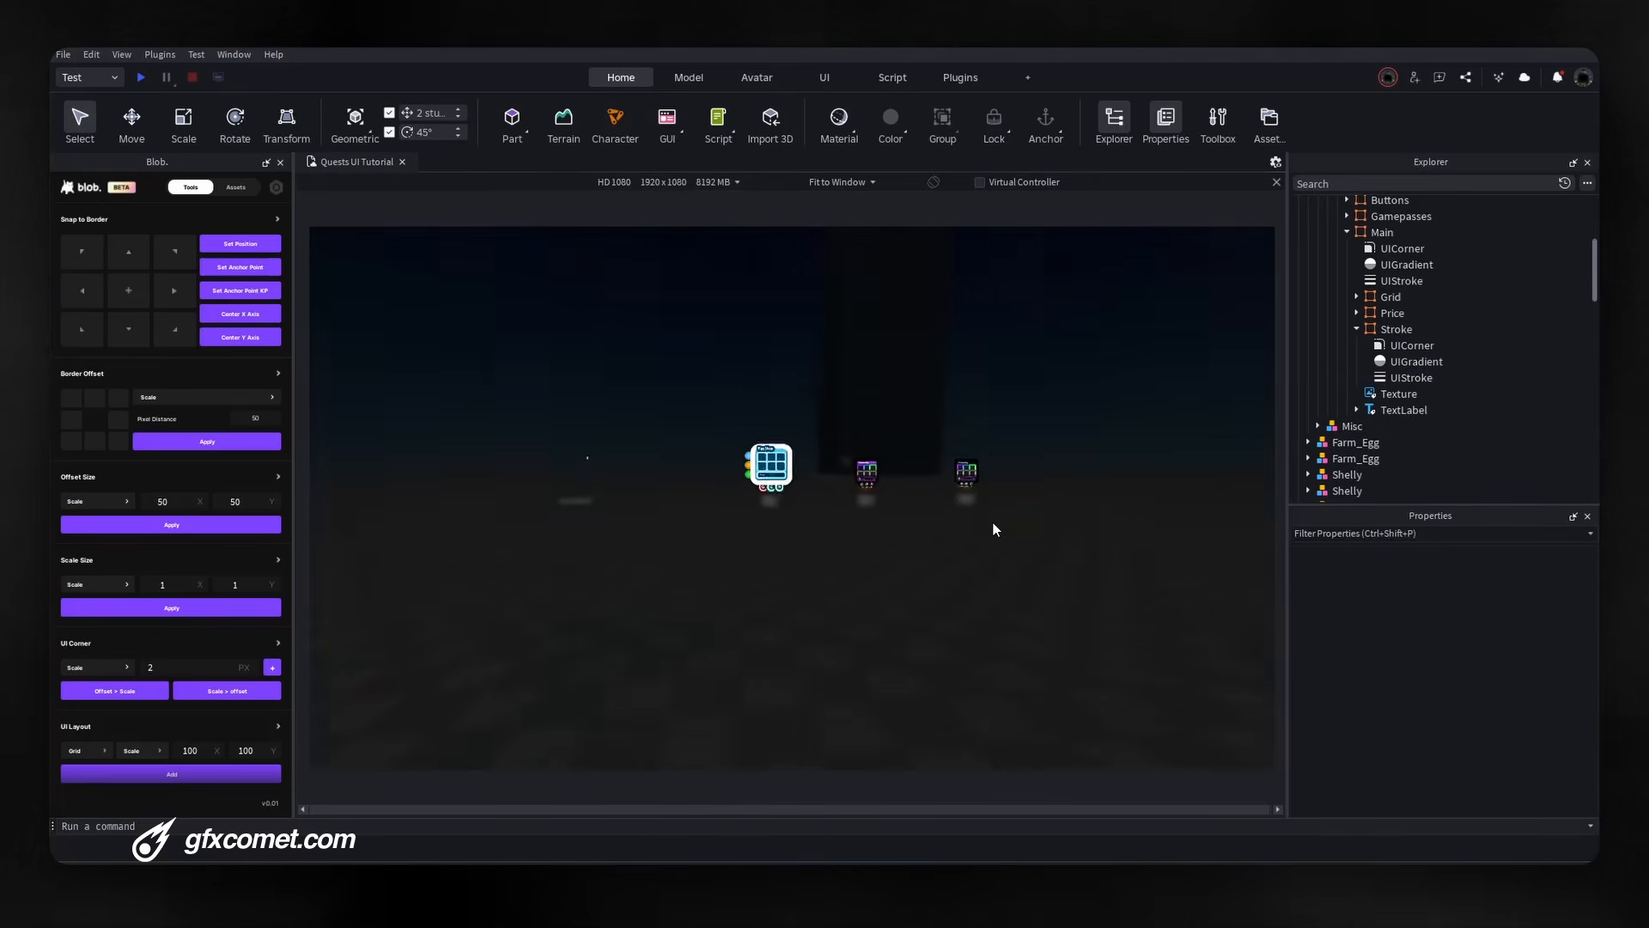
scroll(806, 520, "up", 5)
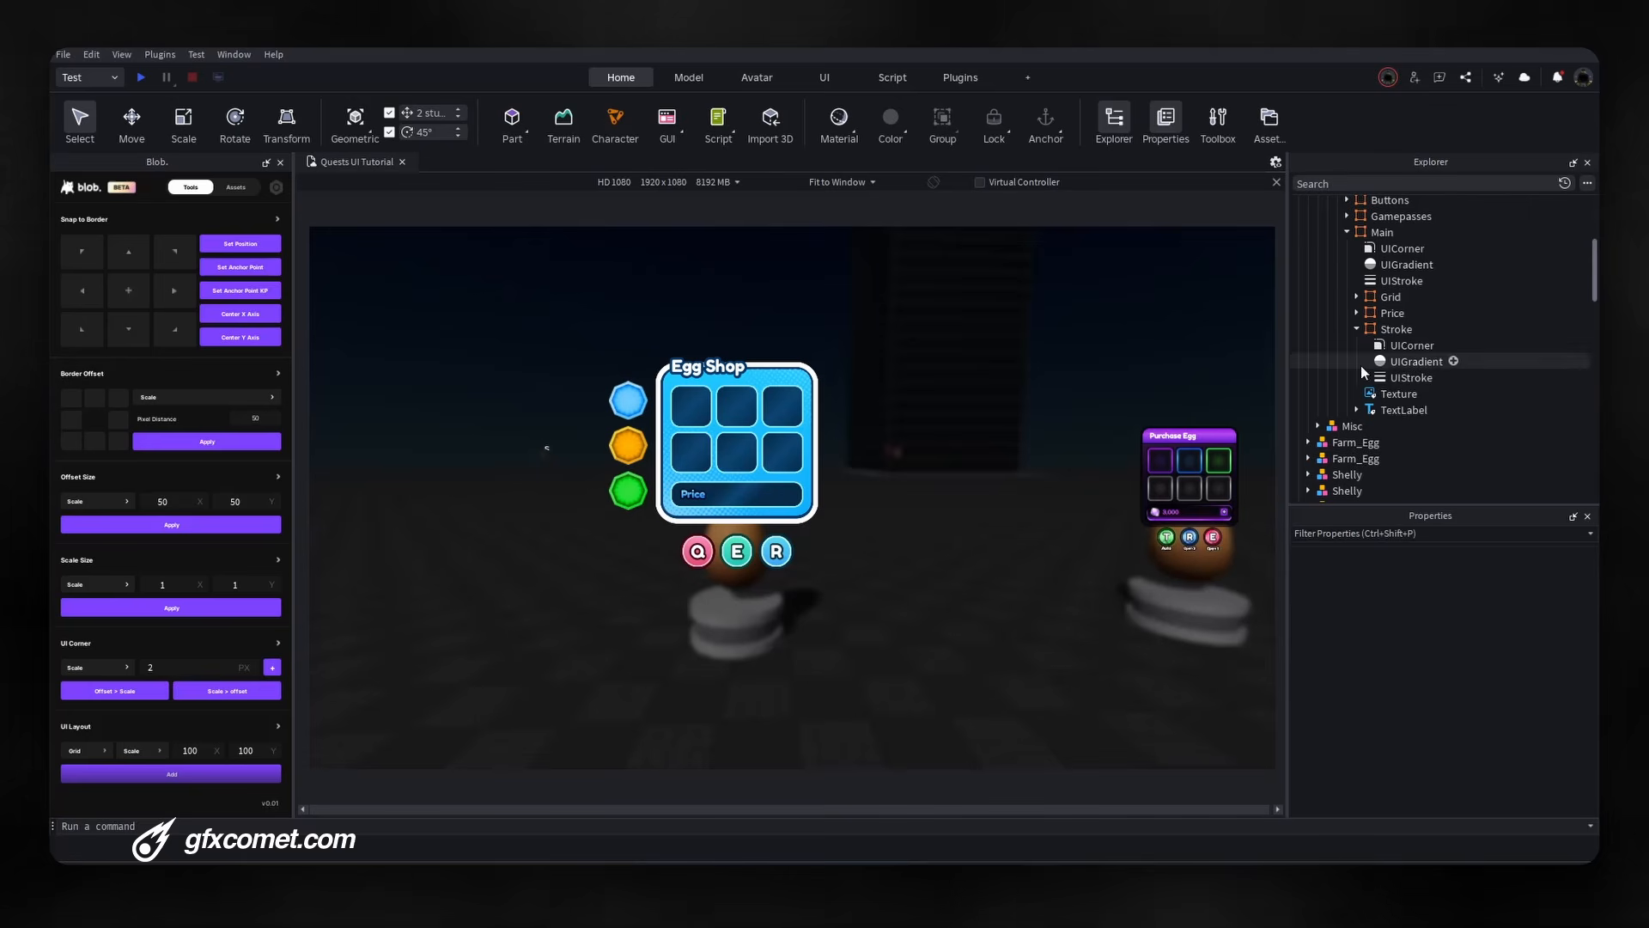
Set StrokeSizingMode to ScaledSize on the UIStroke inside the Egg Shop billboard's Stroke frame.
left_click(1405, 378)
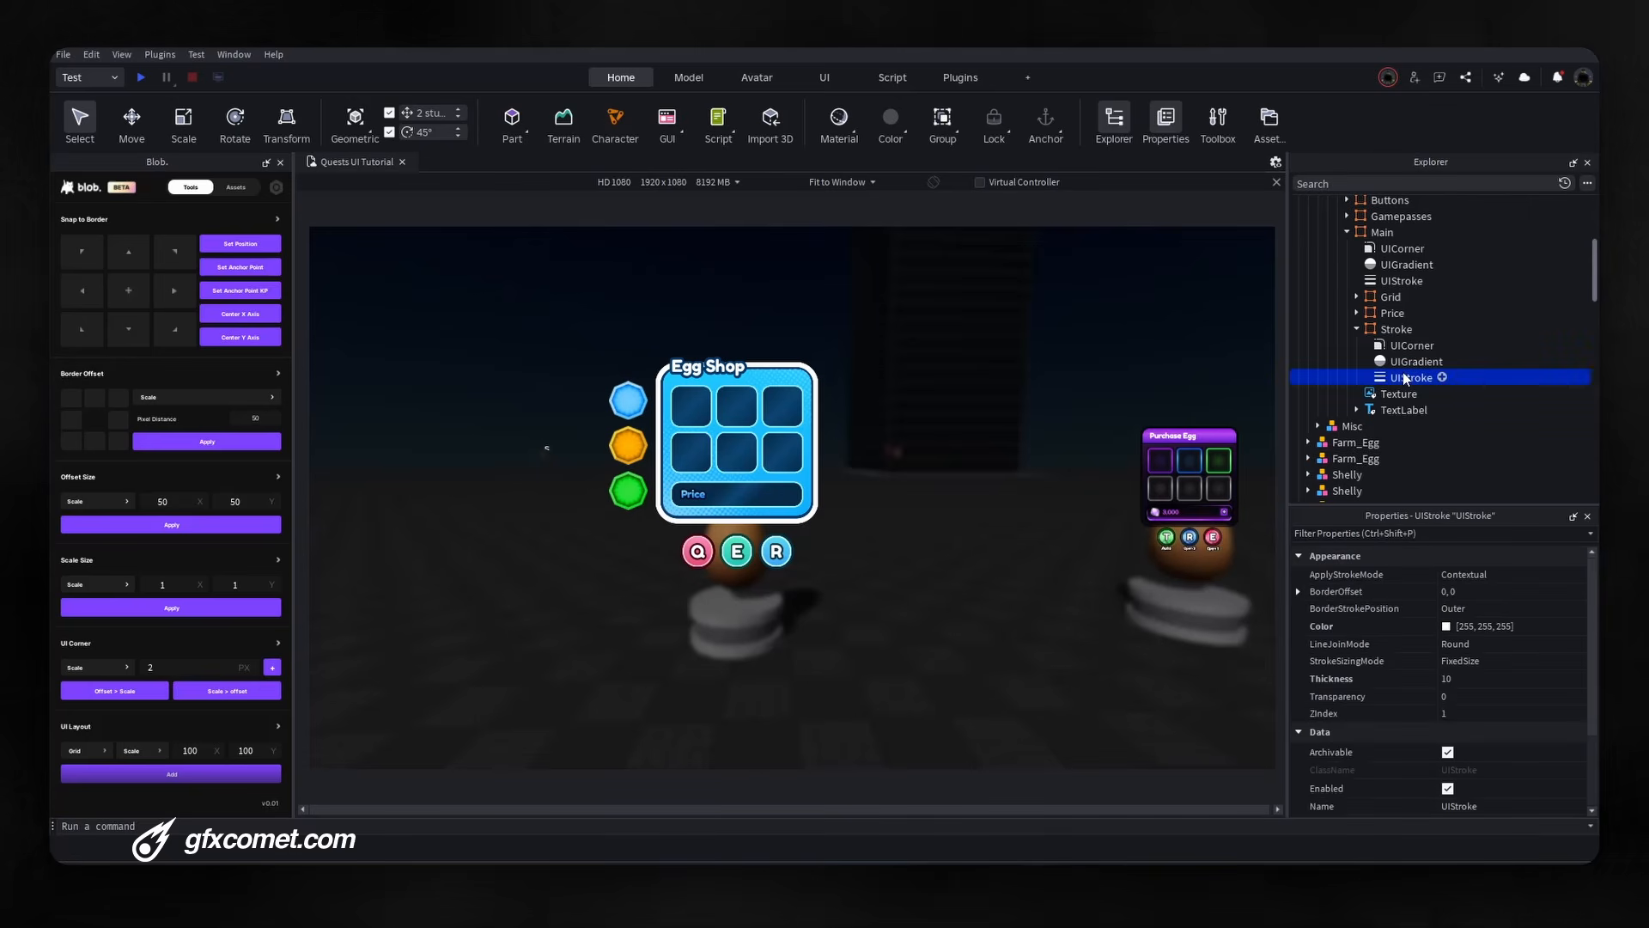
left_click(1475, 661)
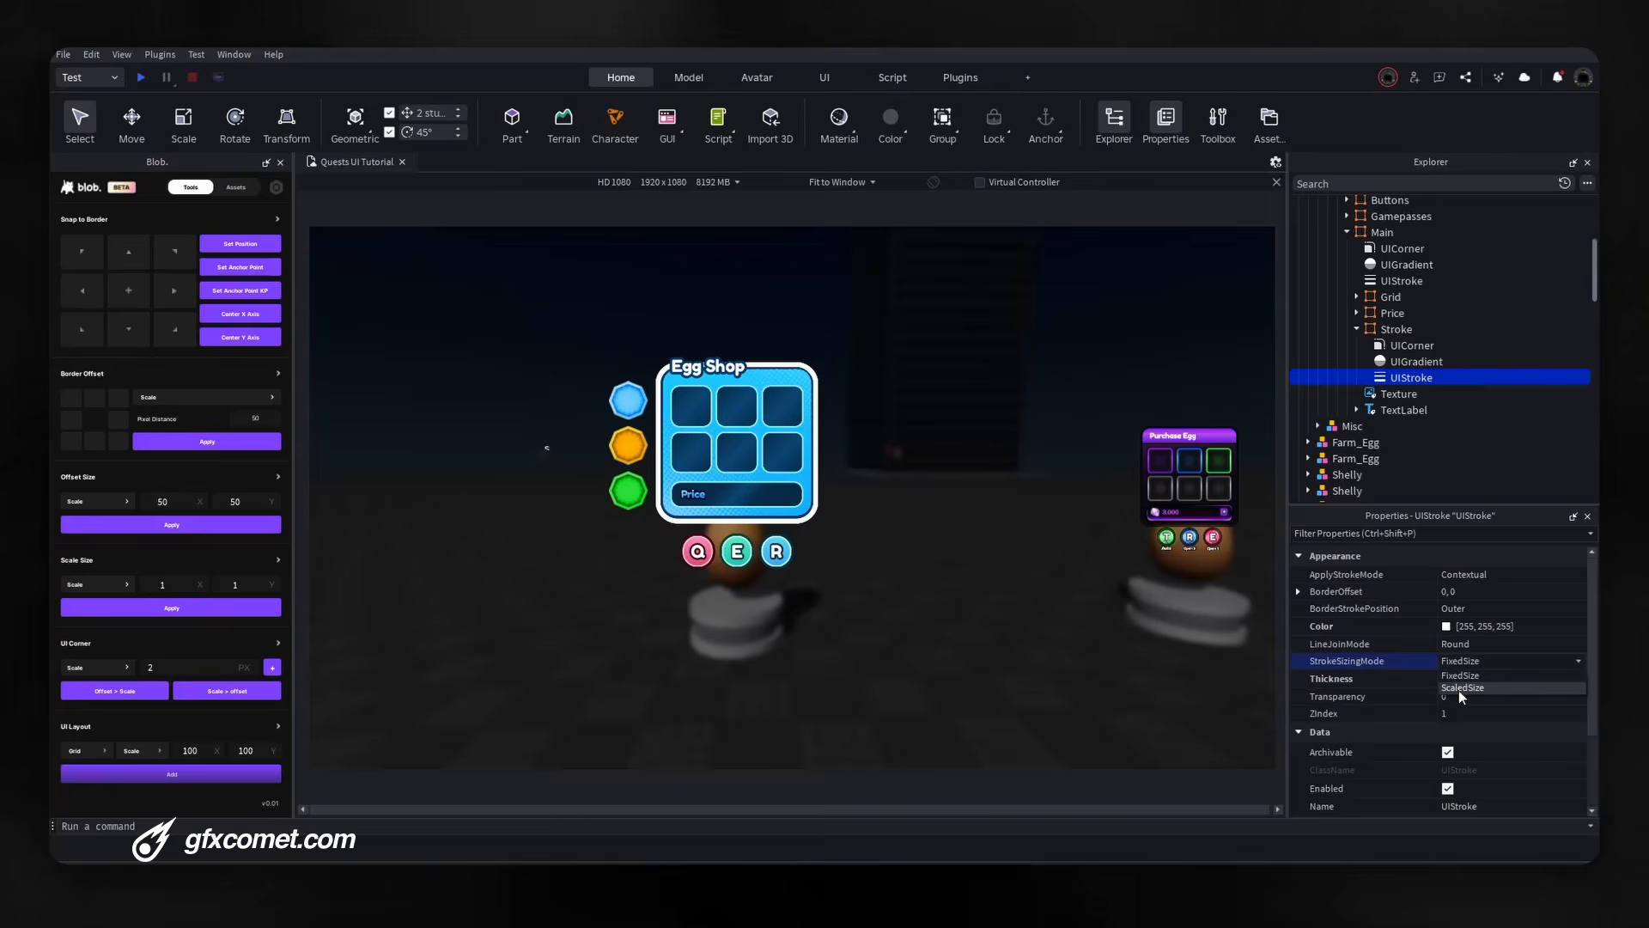
left_click(1459, 688)
right_click_drag(916, 450, 917, 452)
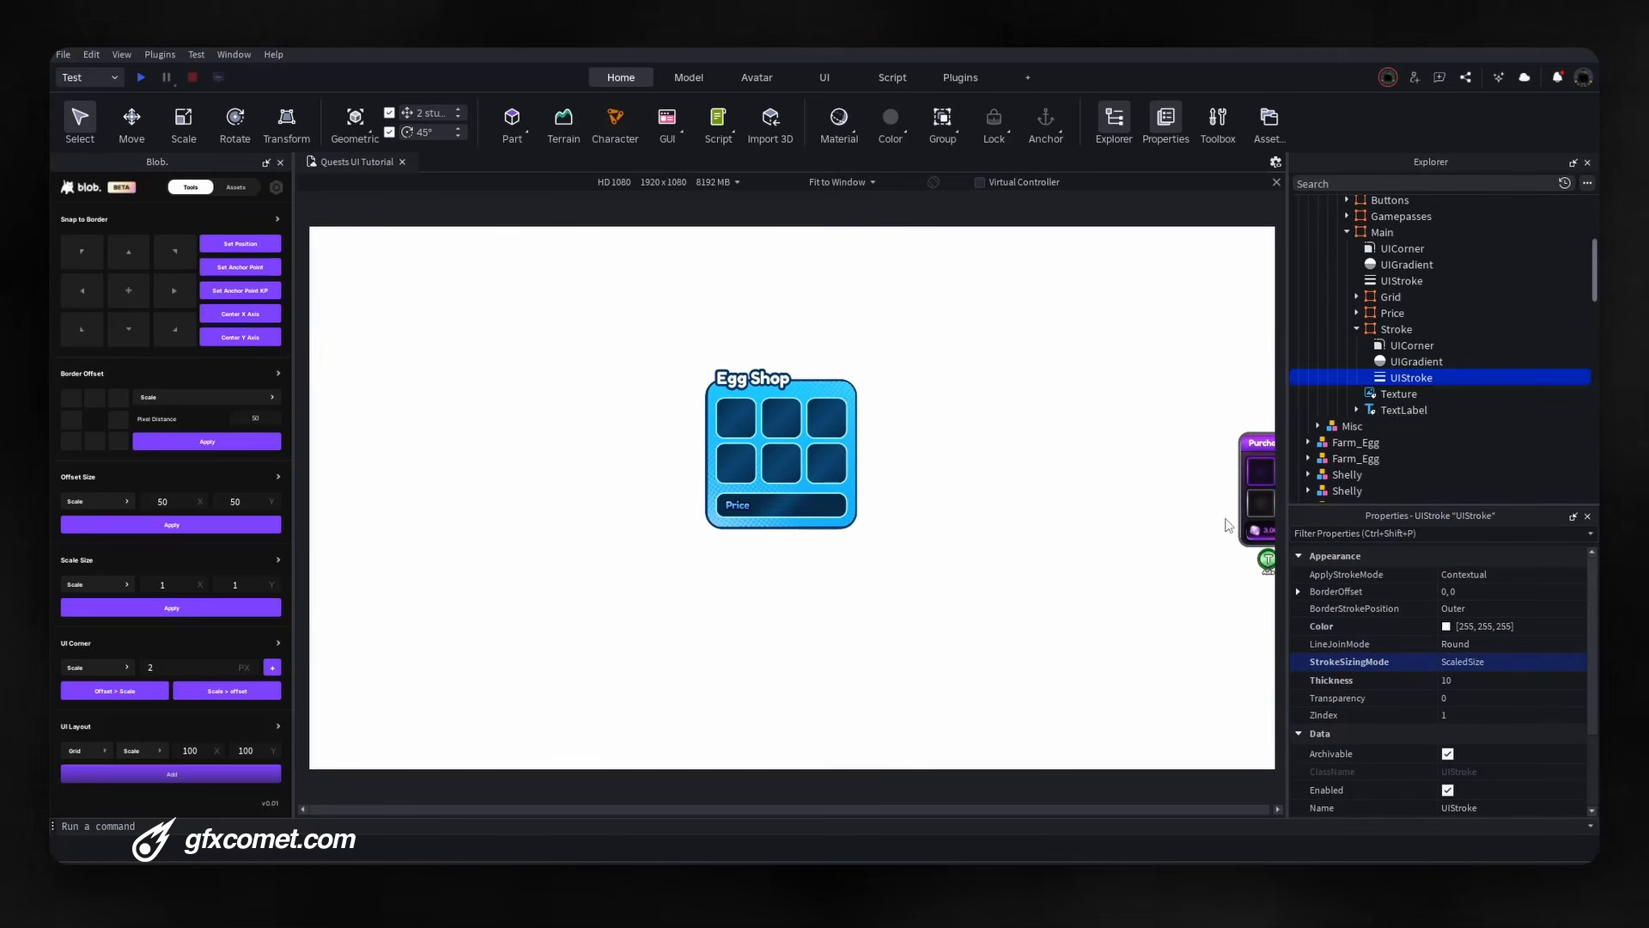
right_click_drag(864, 547, 864, 547)
Set the thickness of the Stroke frame's UIStroke to 0.025.
left_click(1492, 678)
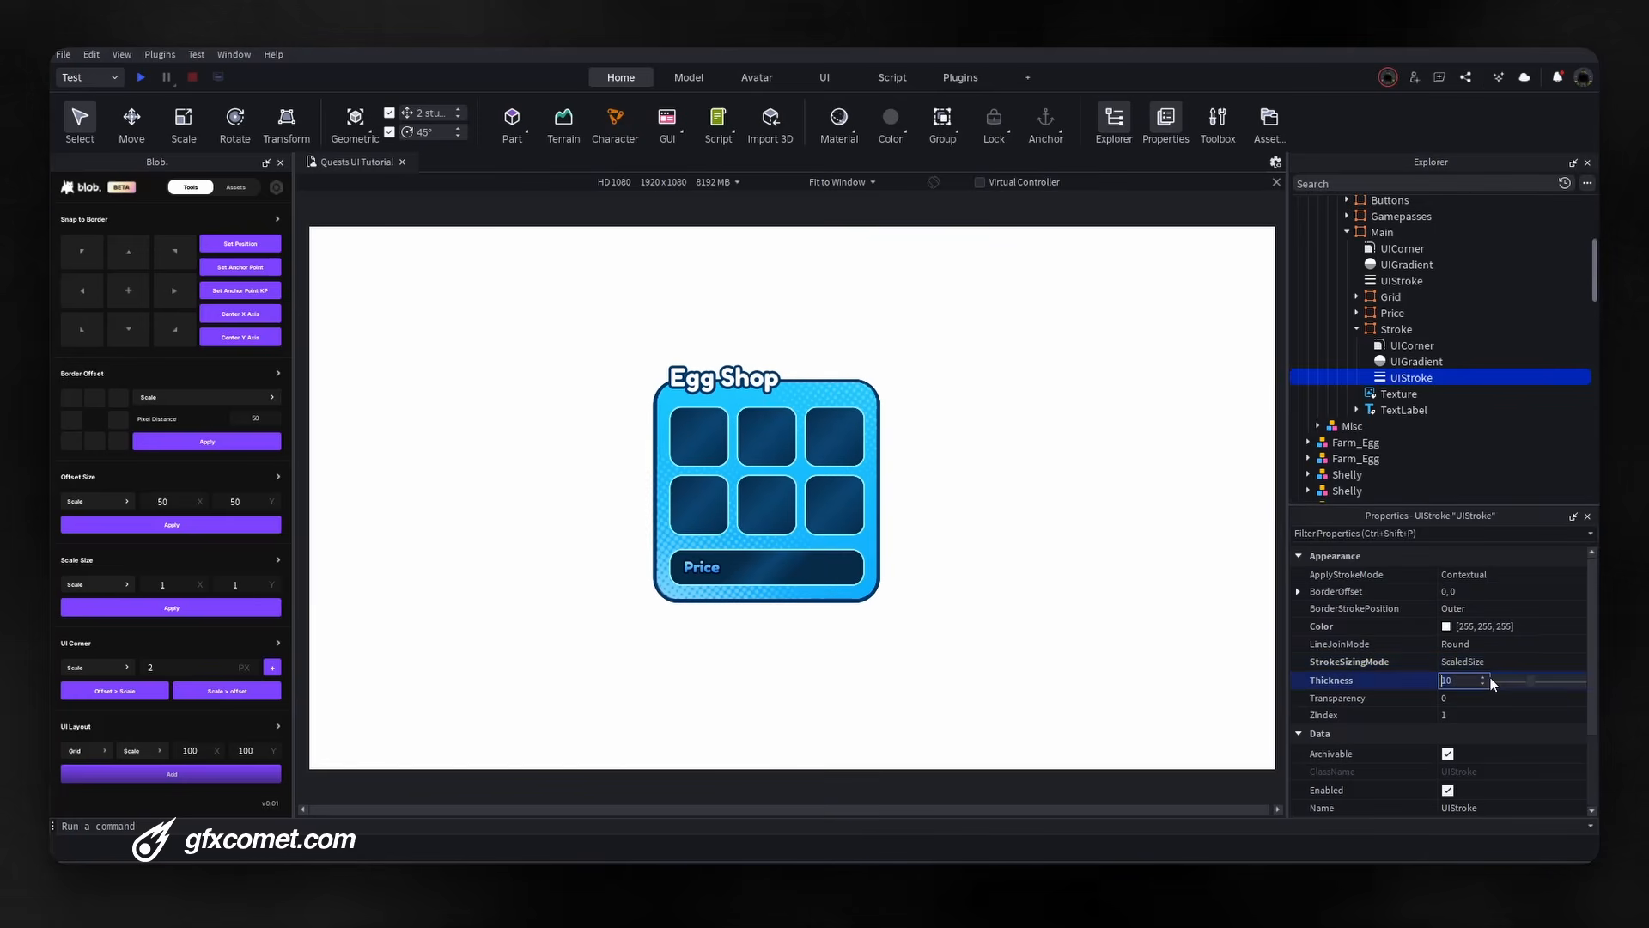
type("1")
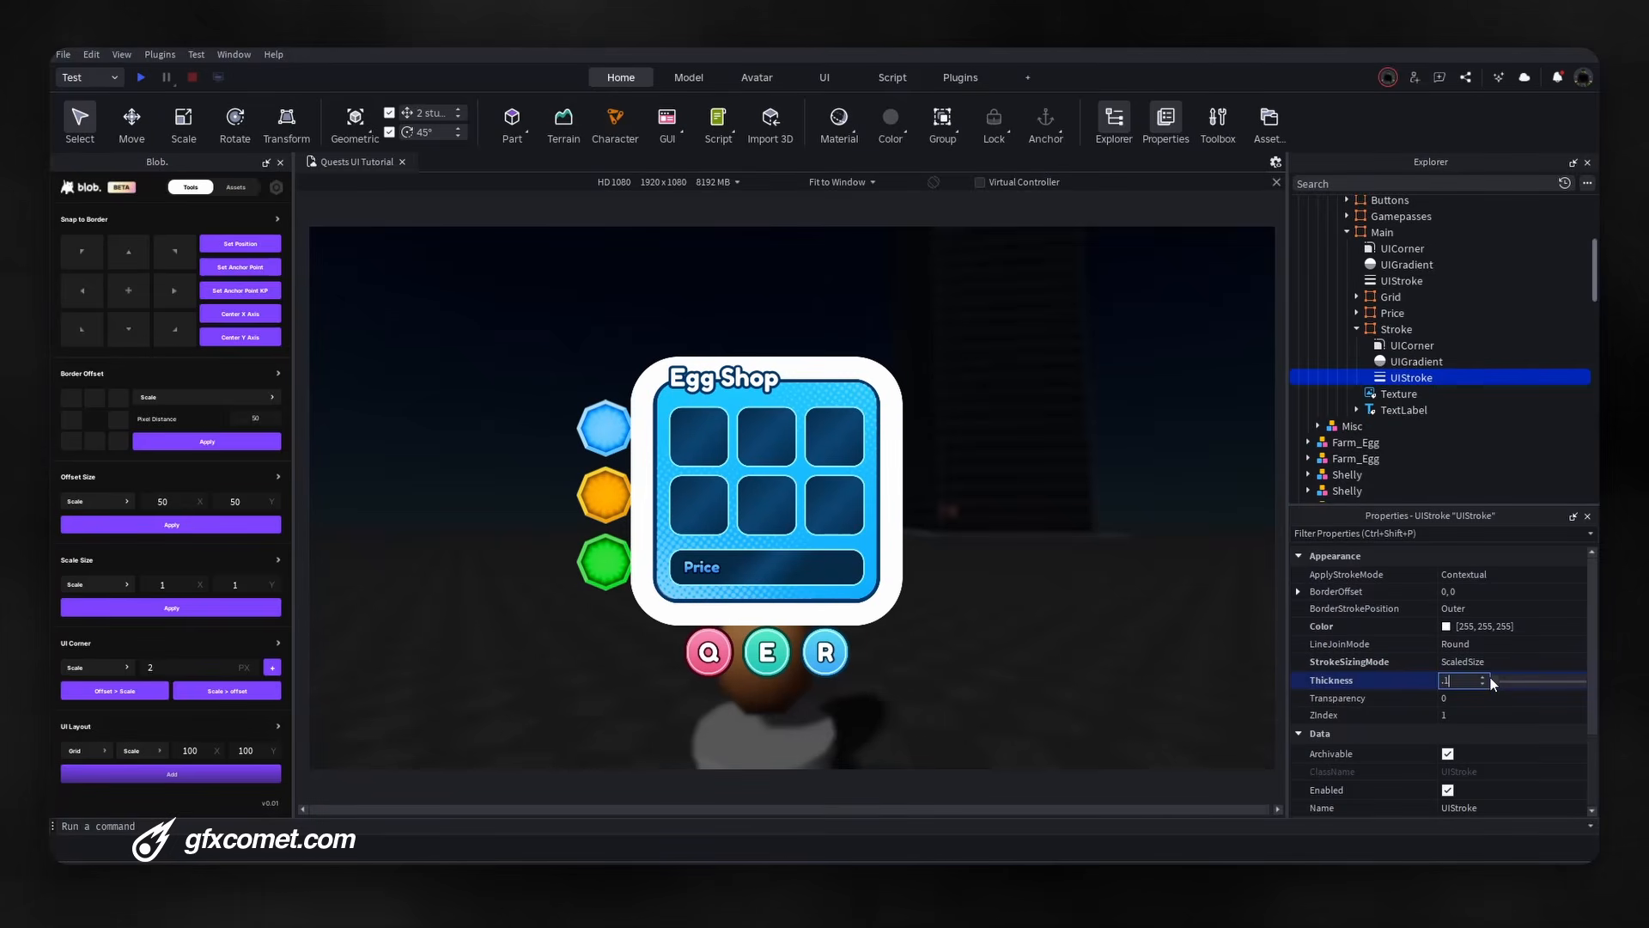
key("BackSpace")
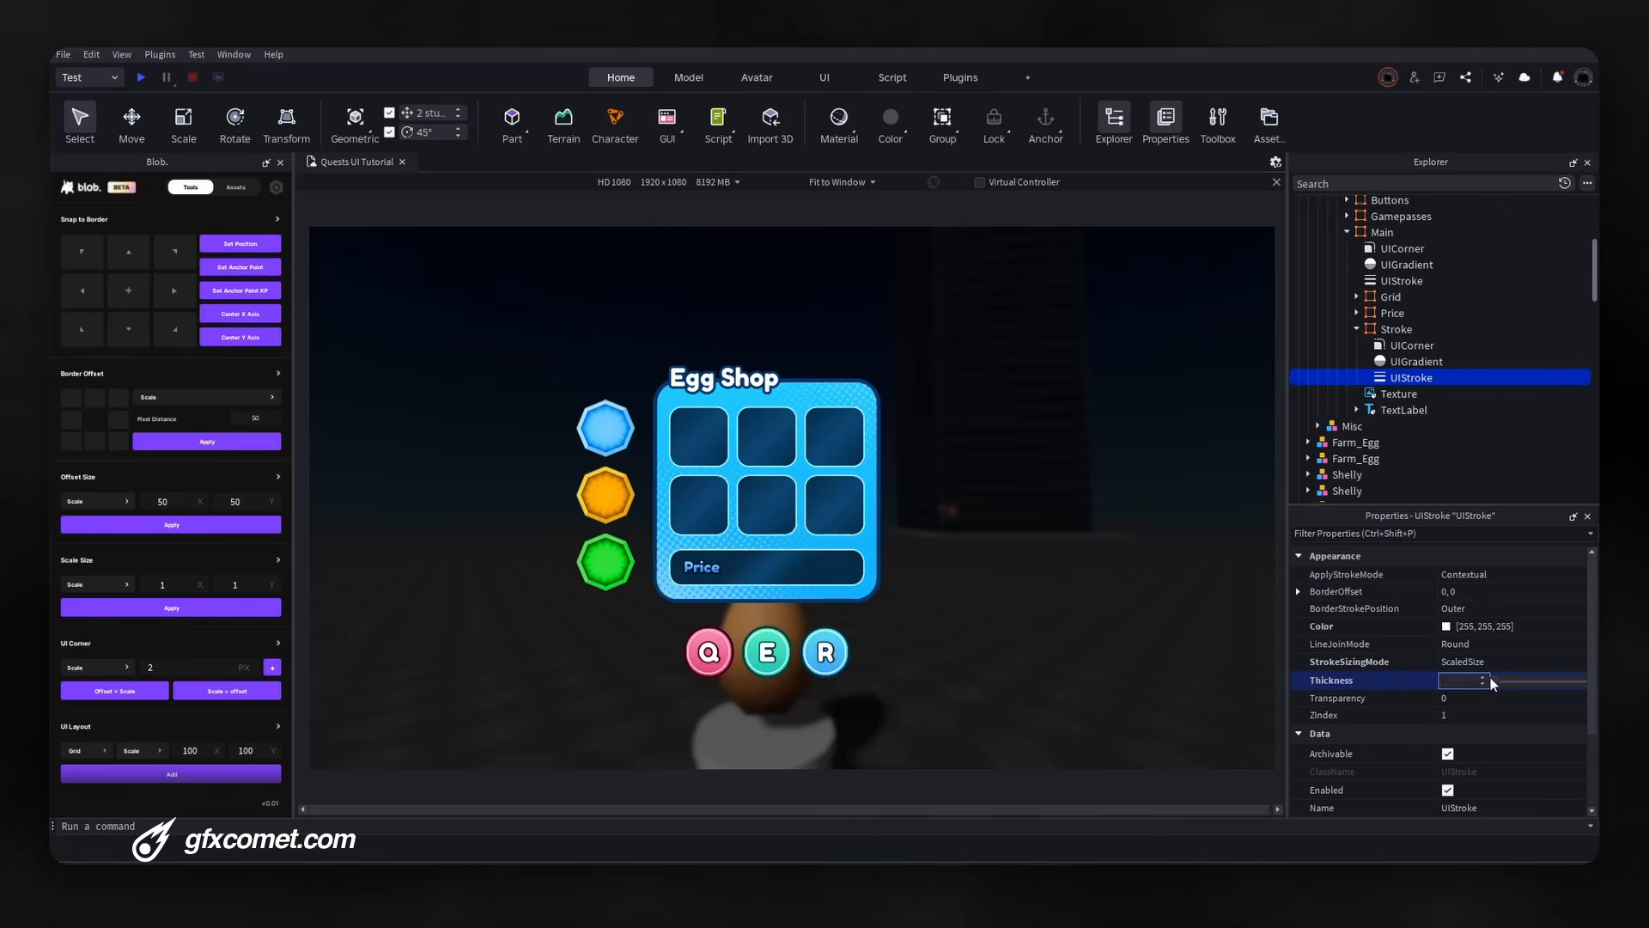
type(".")
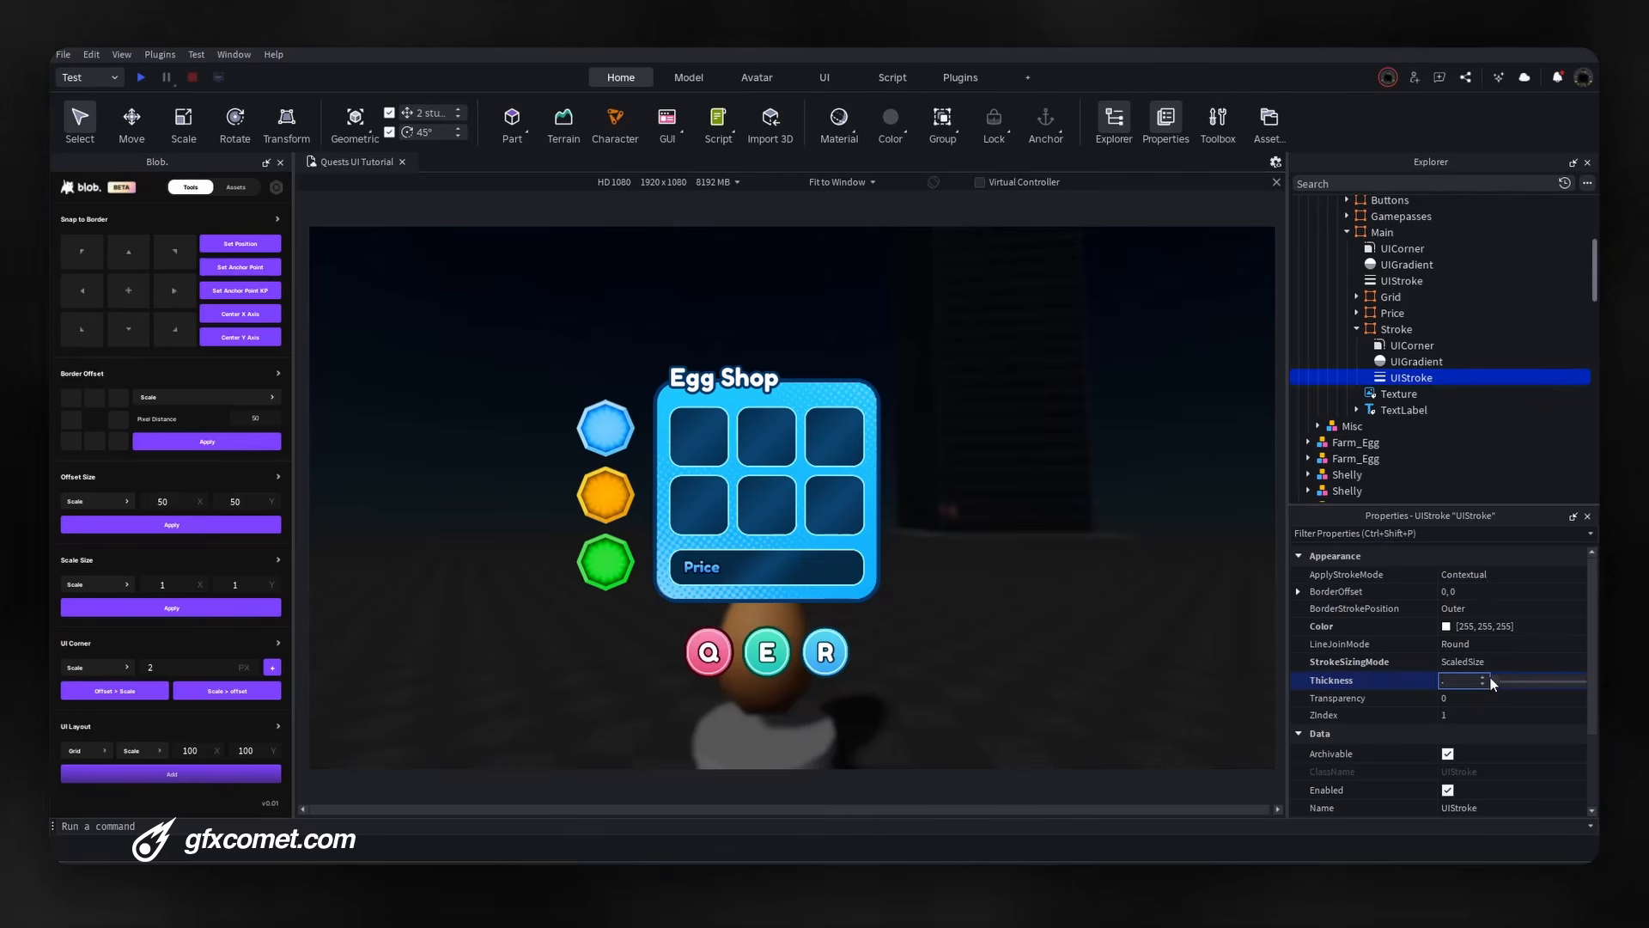
type("05")
key("BackSpace")
type("2")
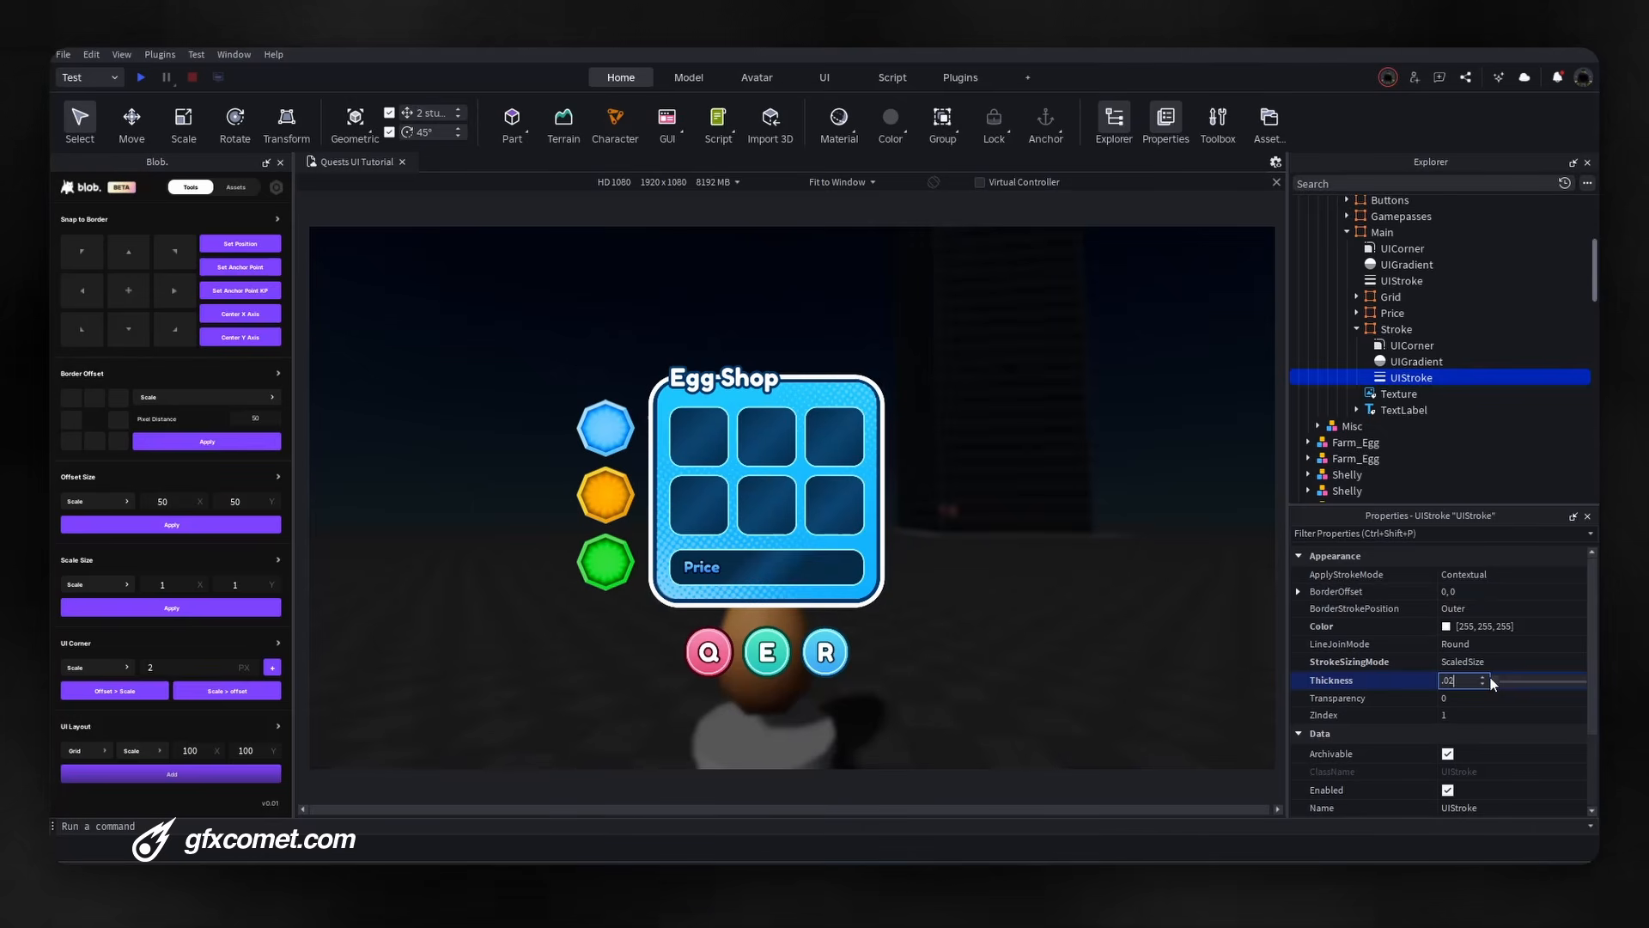
type("5")
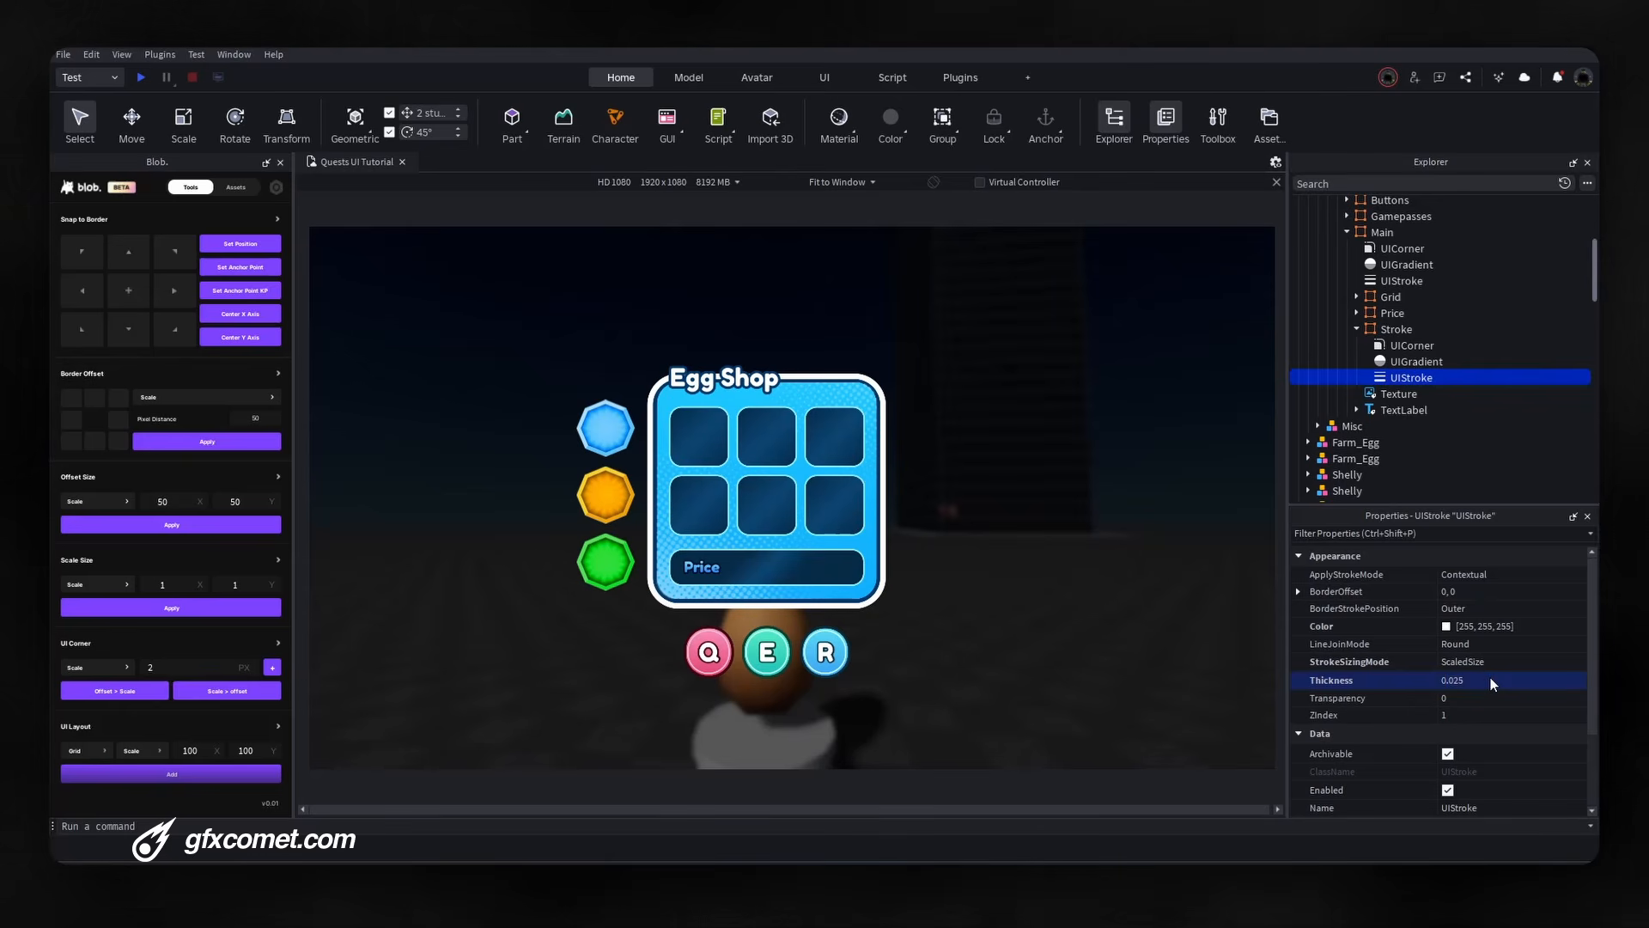
Examine how the Egg Shop billboard's scaled outline looks at near and far distances.
scroll(977, 635, "up", 3)
left_click(962, 615)
right_click_drag(963, 613, 975, 606)
scroll(974, 605, "down", 5)
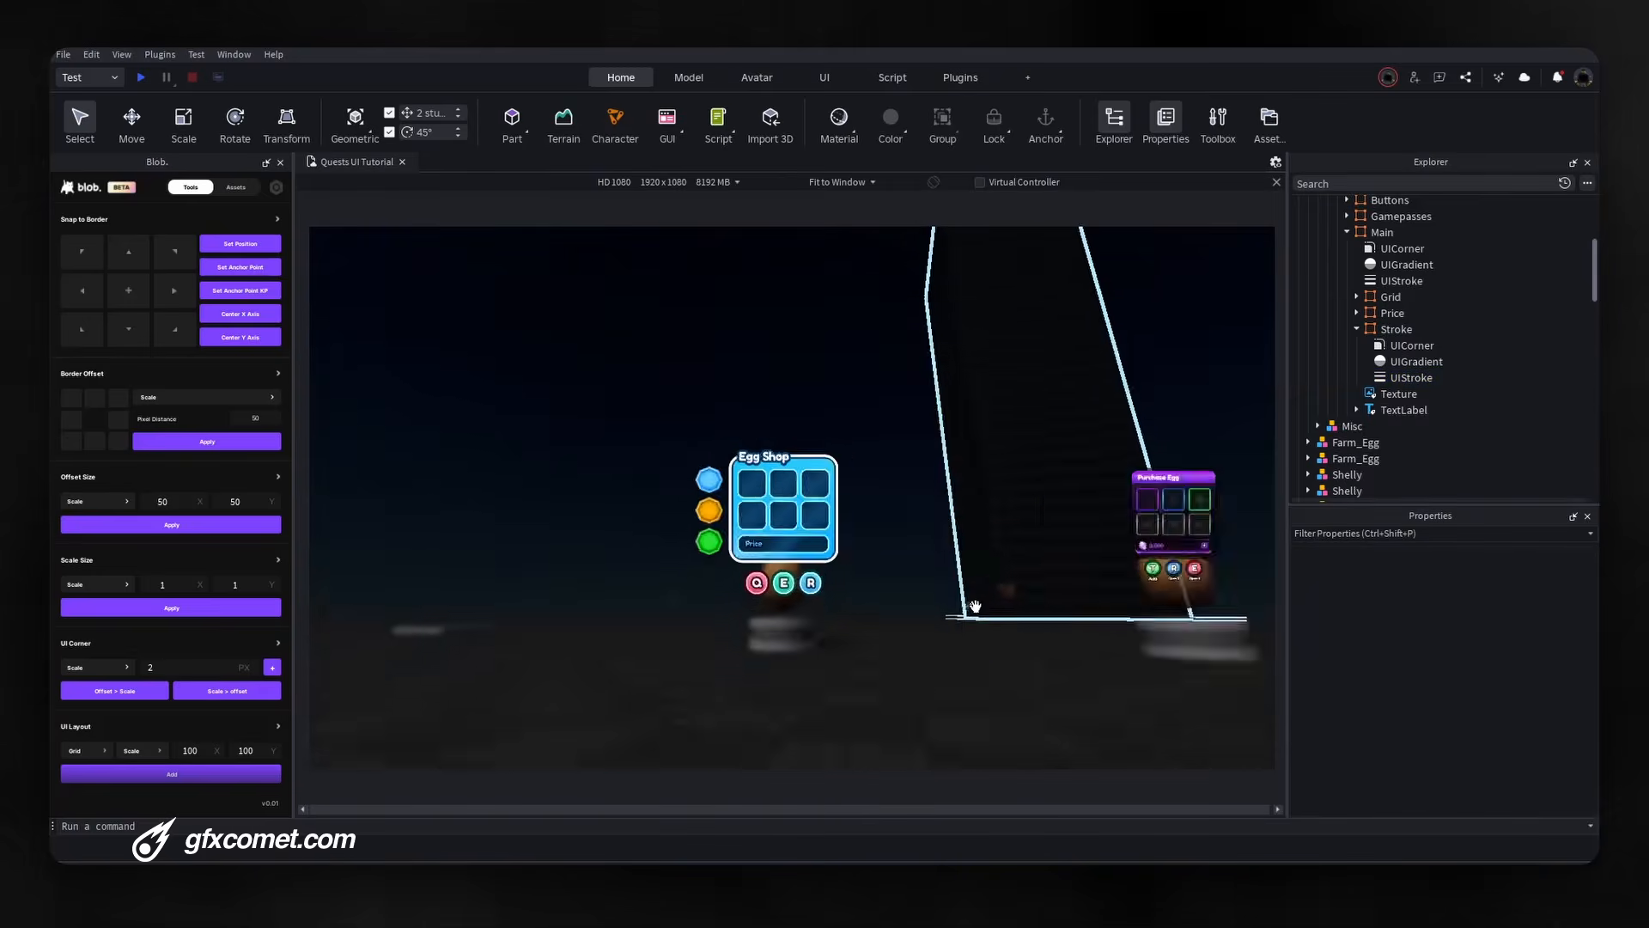
scroll(976, 605, "down", 4)
scroll(976, 598, "up", 3)
scroll(975, 606, "down", 4)
scroll(975, 606, "down", 4)
scroll(976, 605, "up", 4)
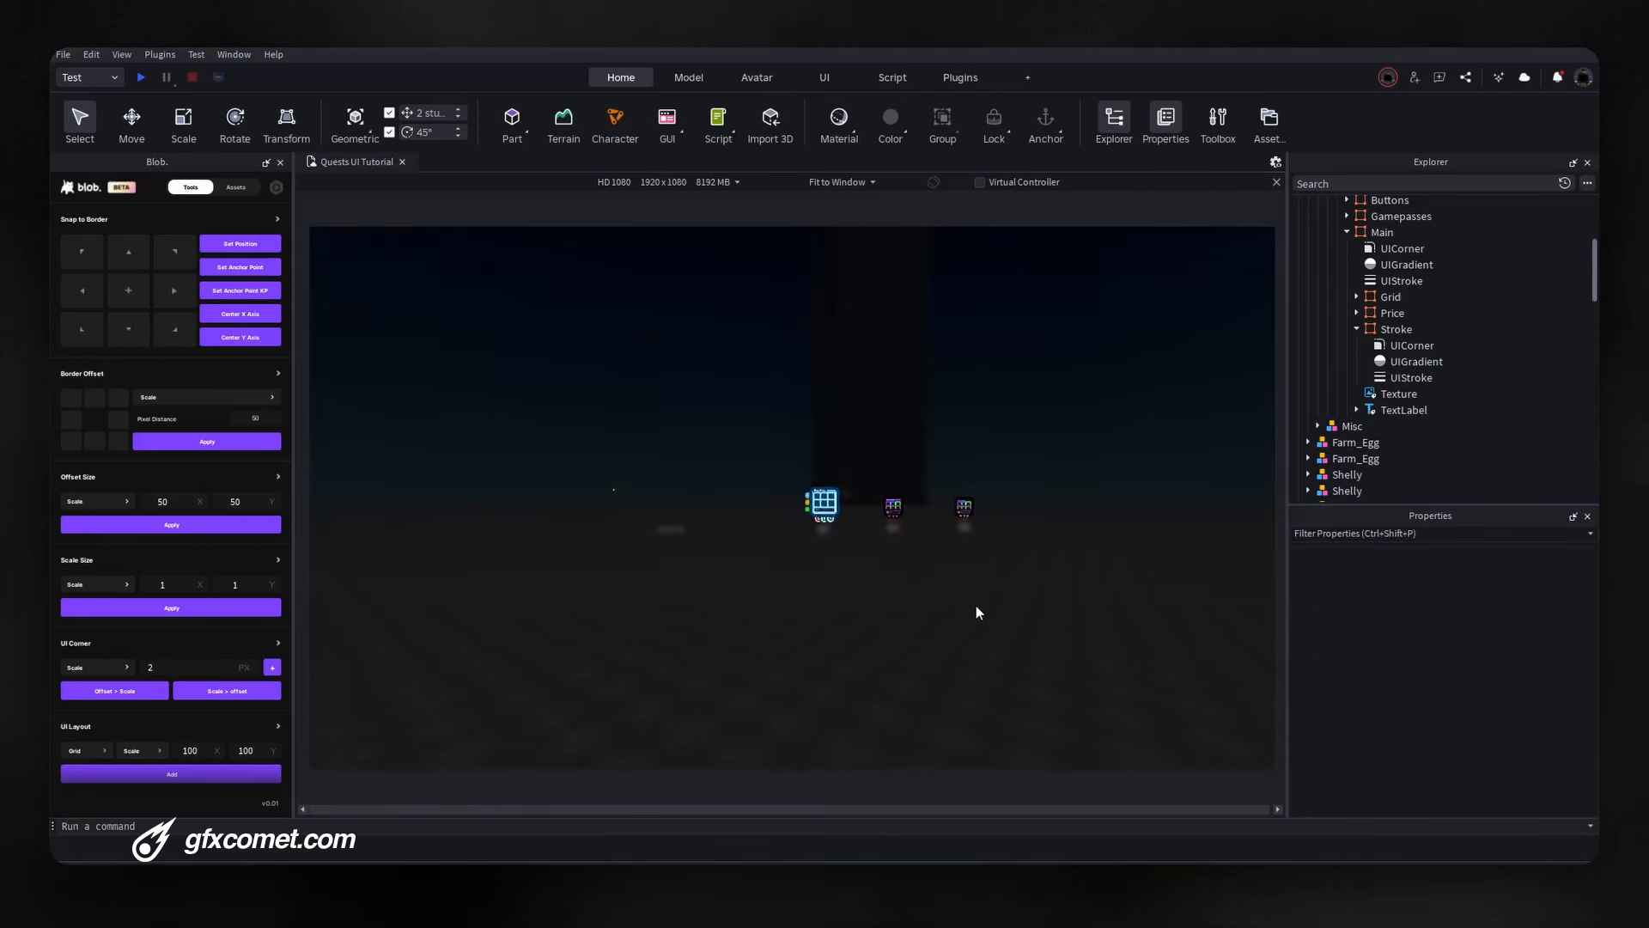
scroll(975, 605, "up", 3)
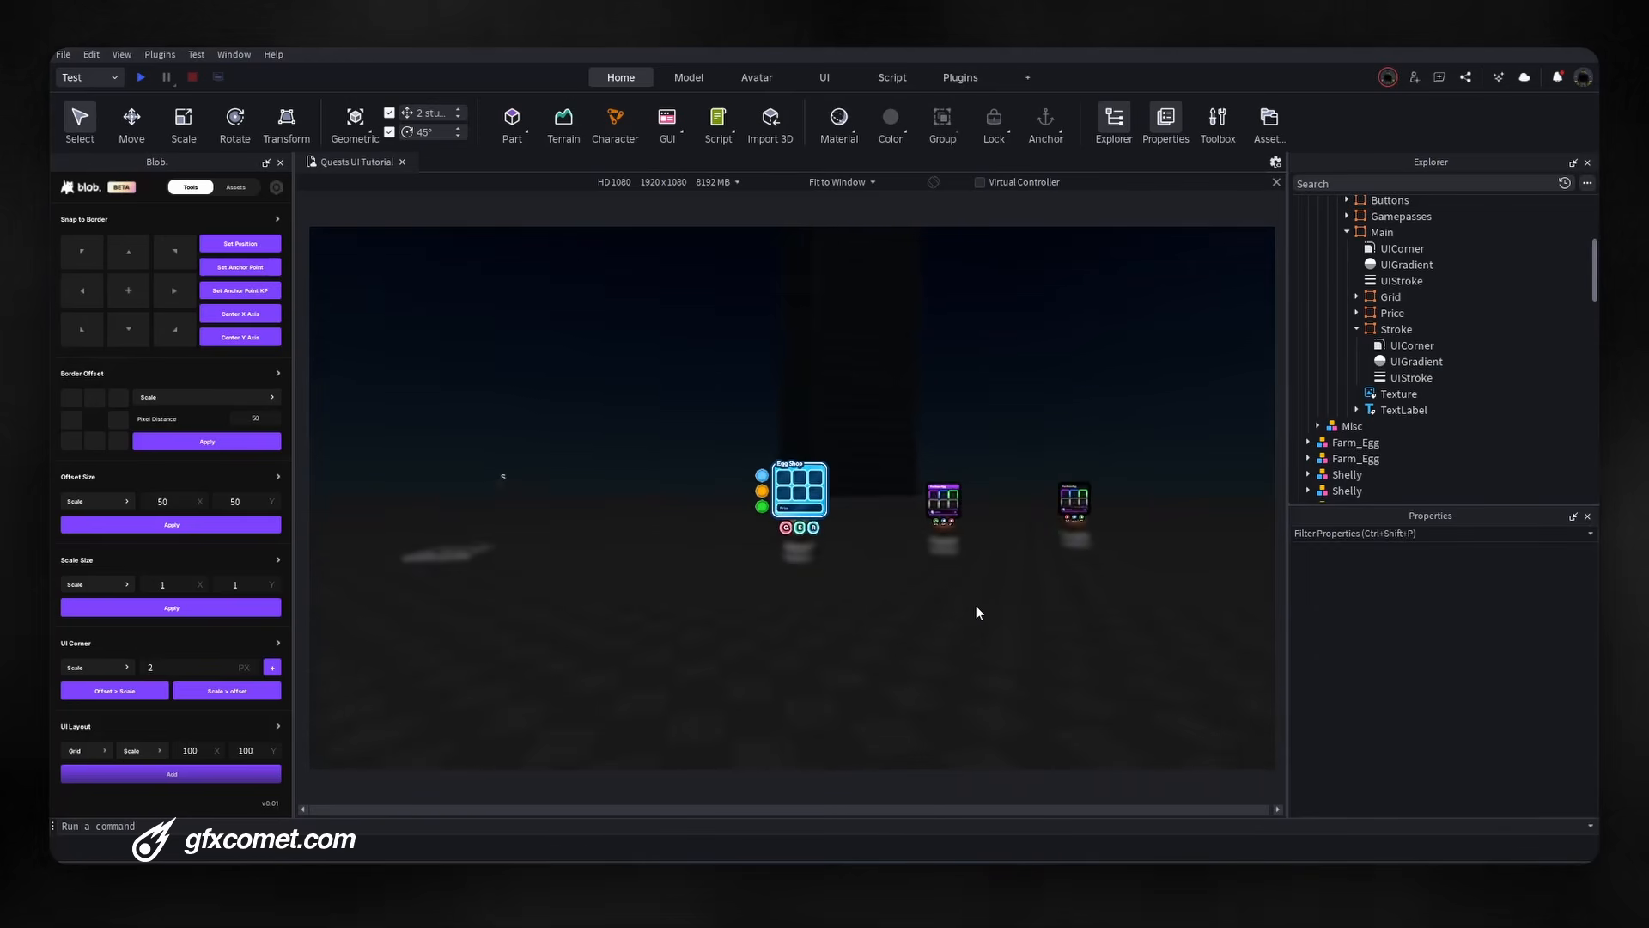
scroll(889, 496, "up", 2)
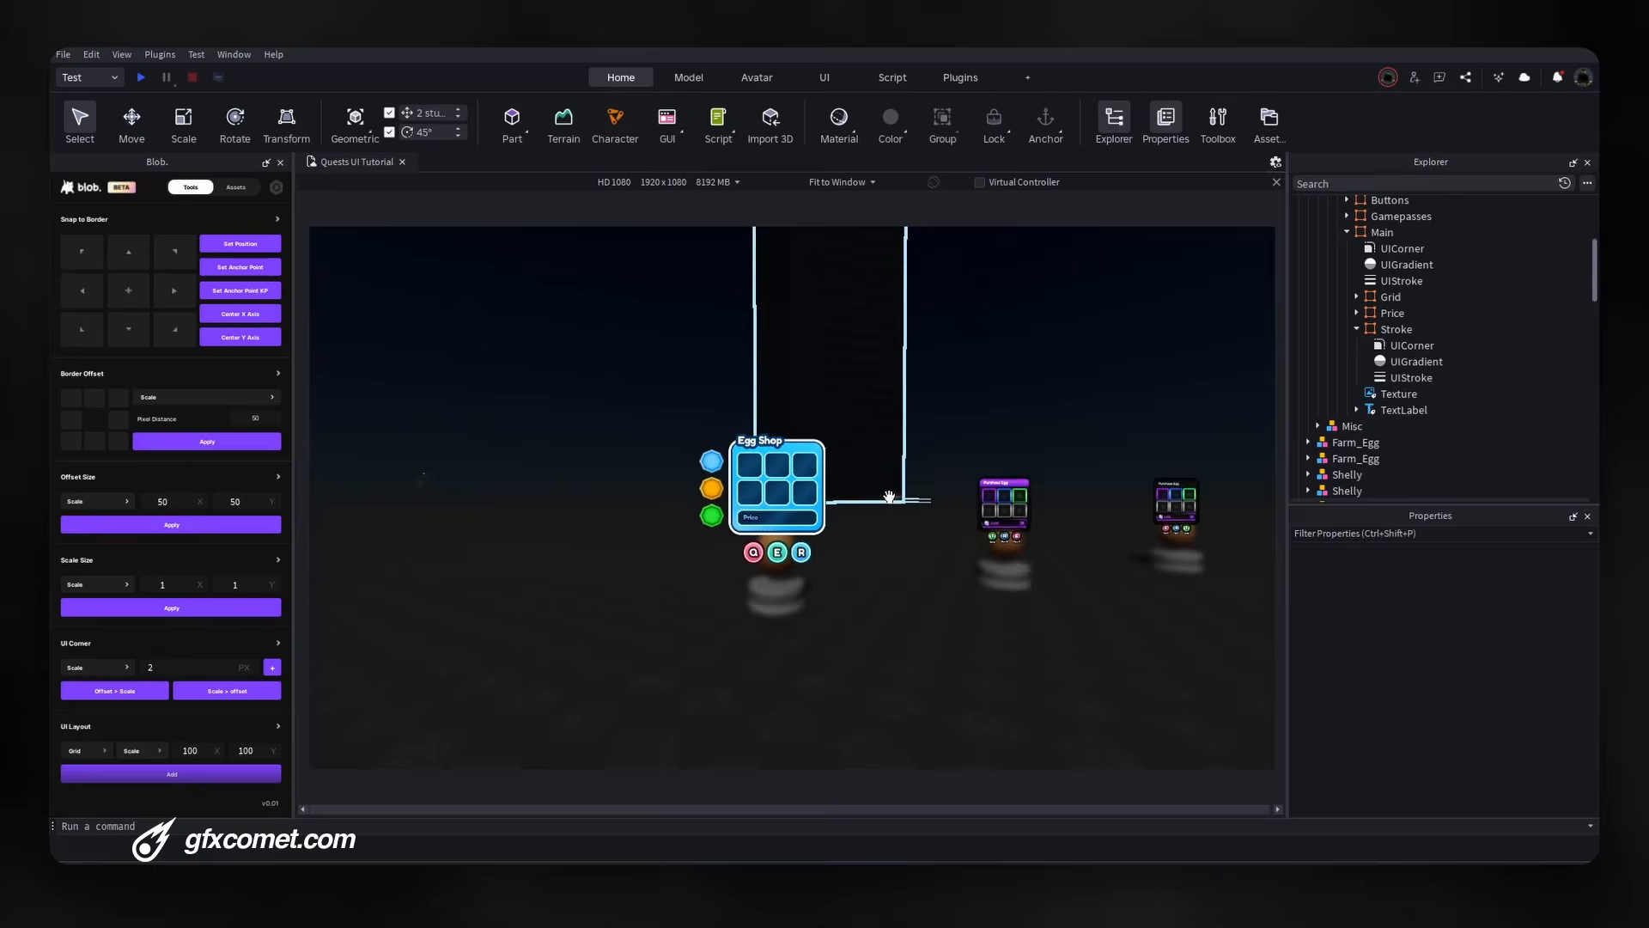
scroll(889, 497, "up", 5)
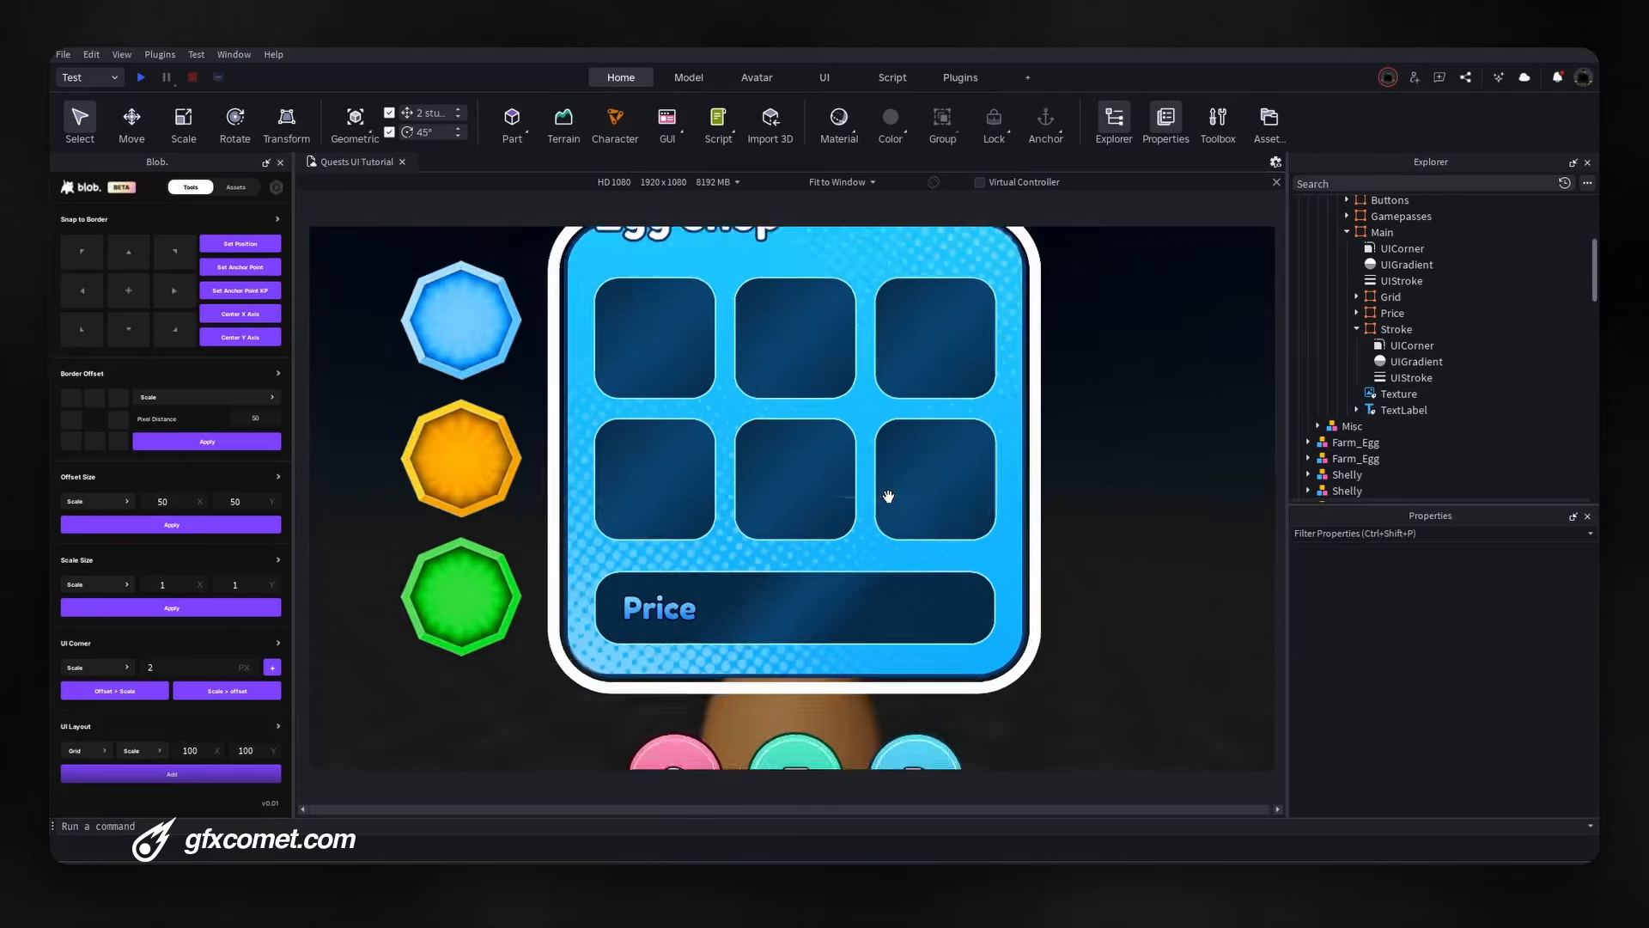
scroll(883, 489, "down", 3)
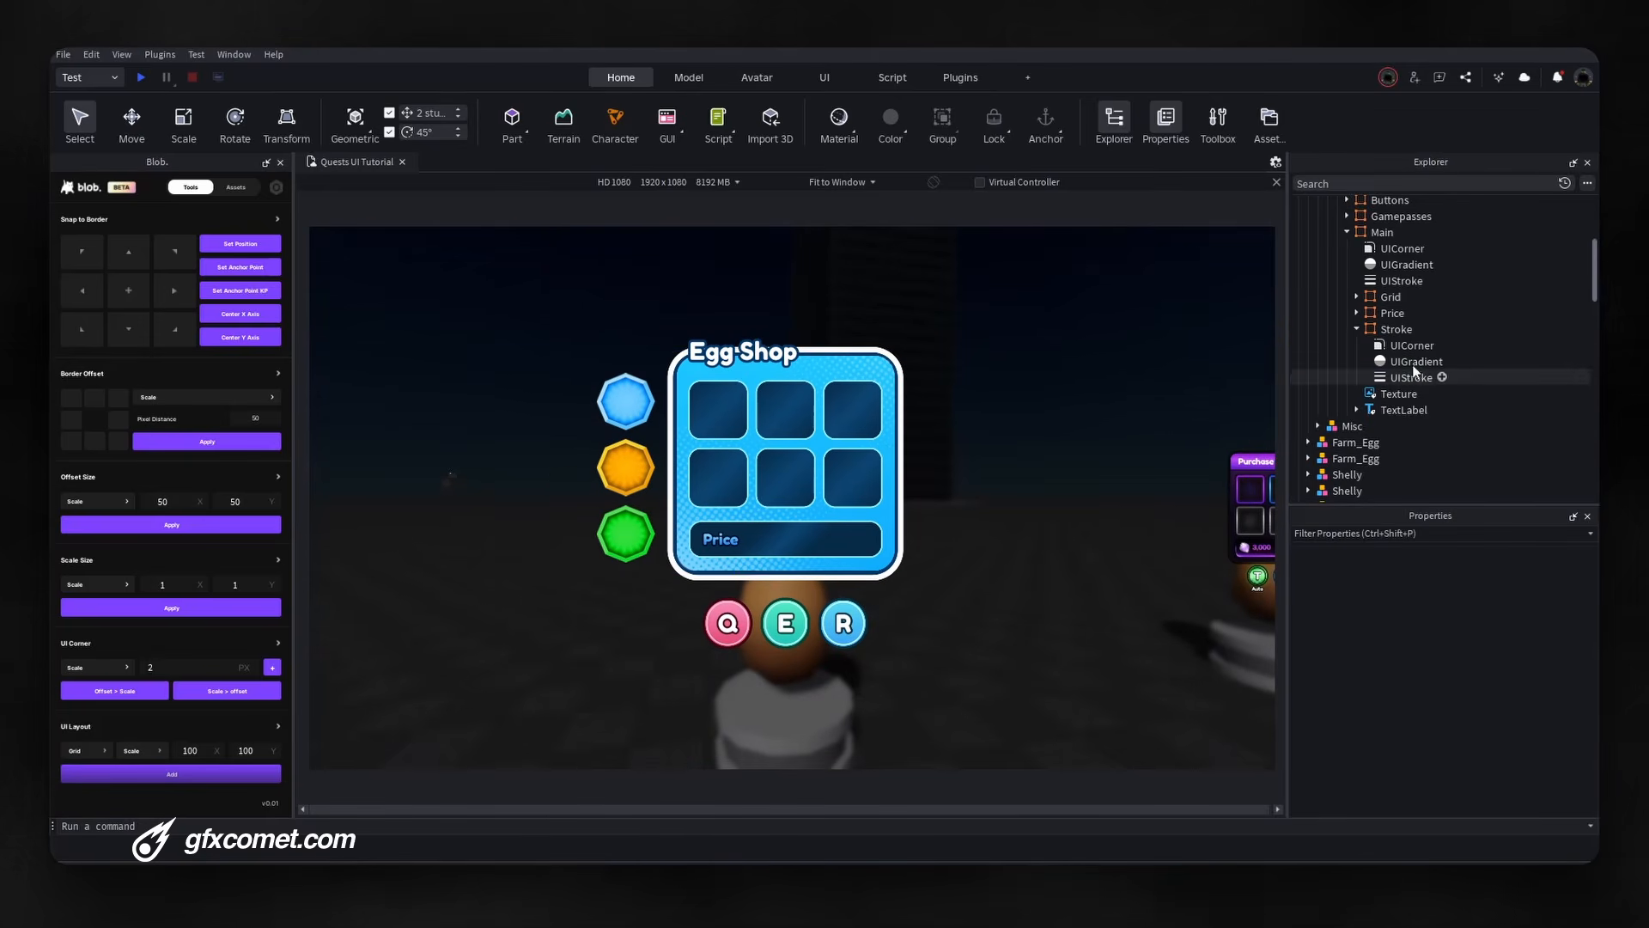
Set the UIStroke of the Egg Shop title's TextLabel to ScaledSize with a thickness of 0.1.
left_click(1396, 329)
left_click(1411, 378)
double_click(1394, 407)
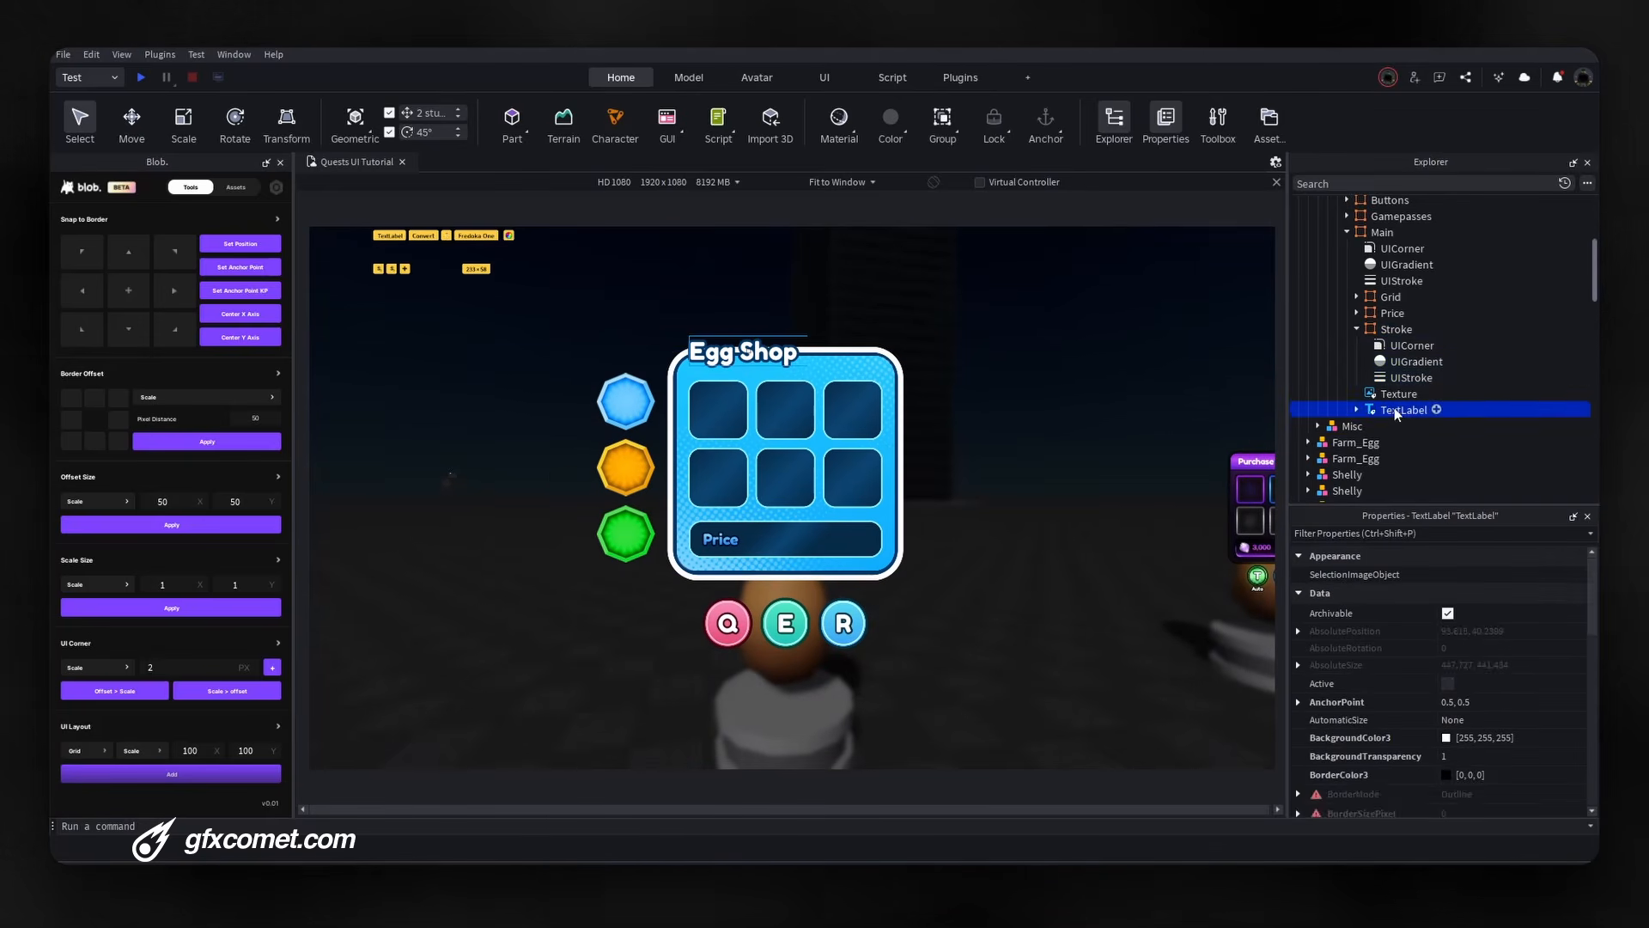
left_click(1405, 424)
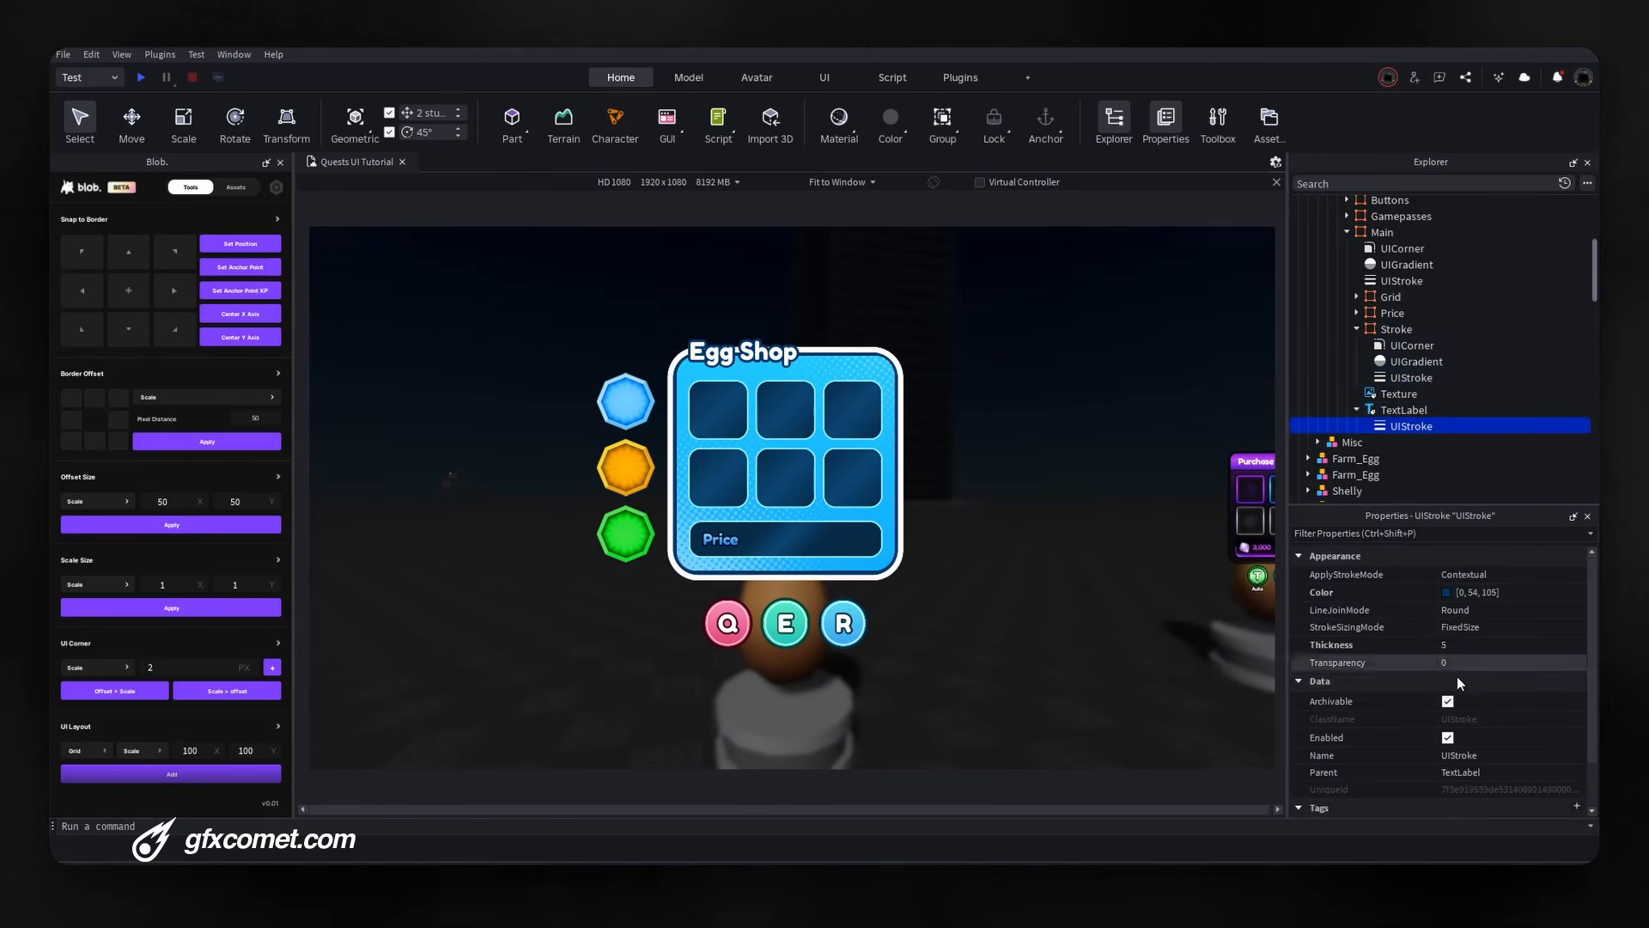
left_click(1508, 632)
left_click(1508, 655)
left_click(1496, 645)
type("0.1")
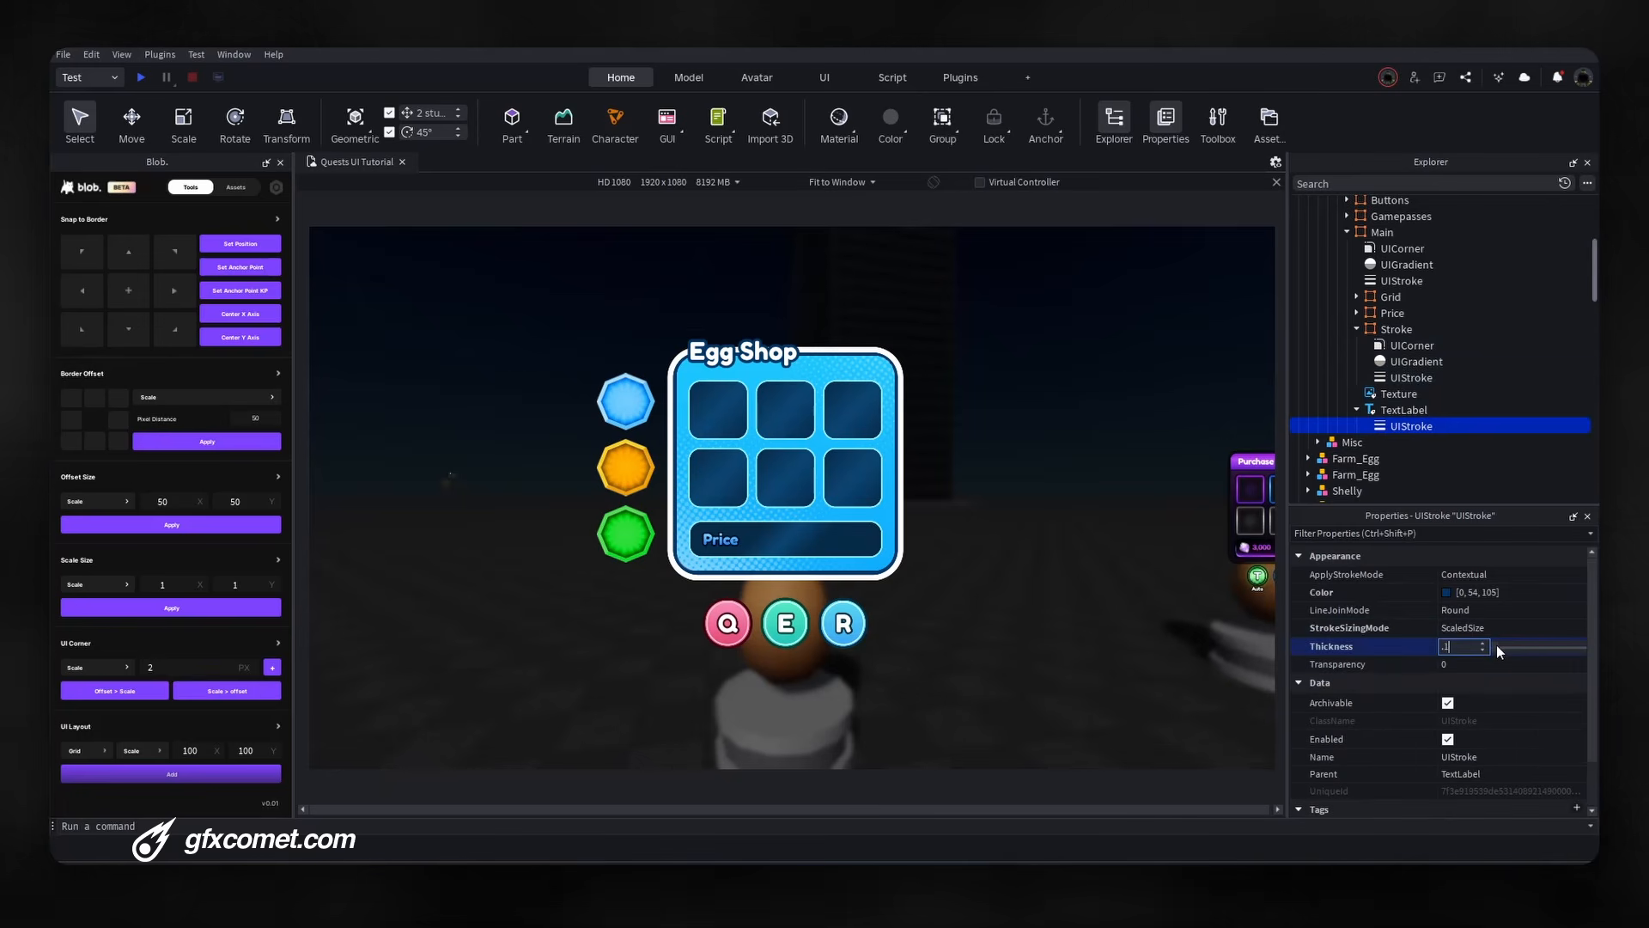
key("Return")
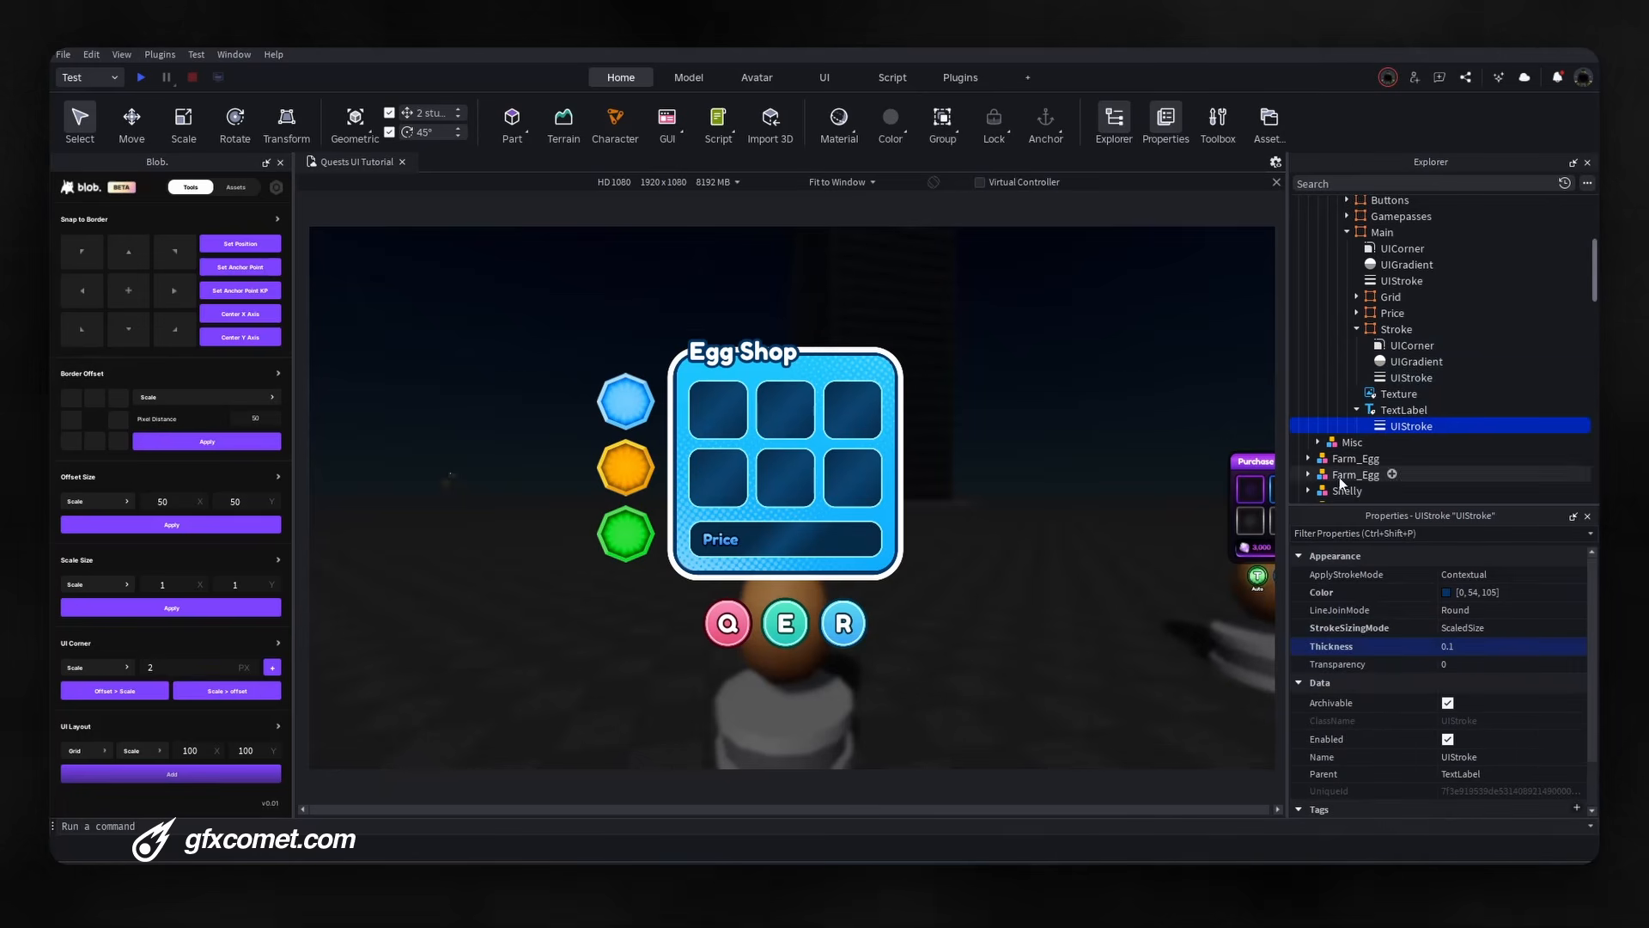
Set StrokeSizingMode to ScaledSize on the UIStroke directly inside the Egg Shop billboard's Price frame.
left_click(1357, 312)
left_click(1395, 361)
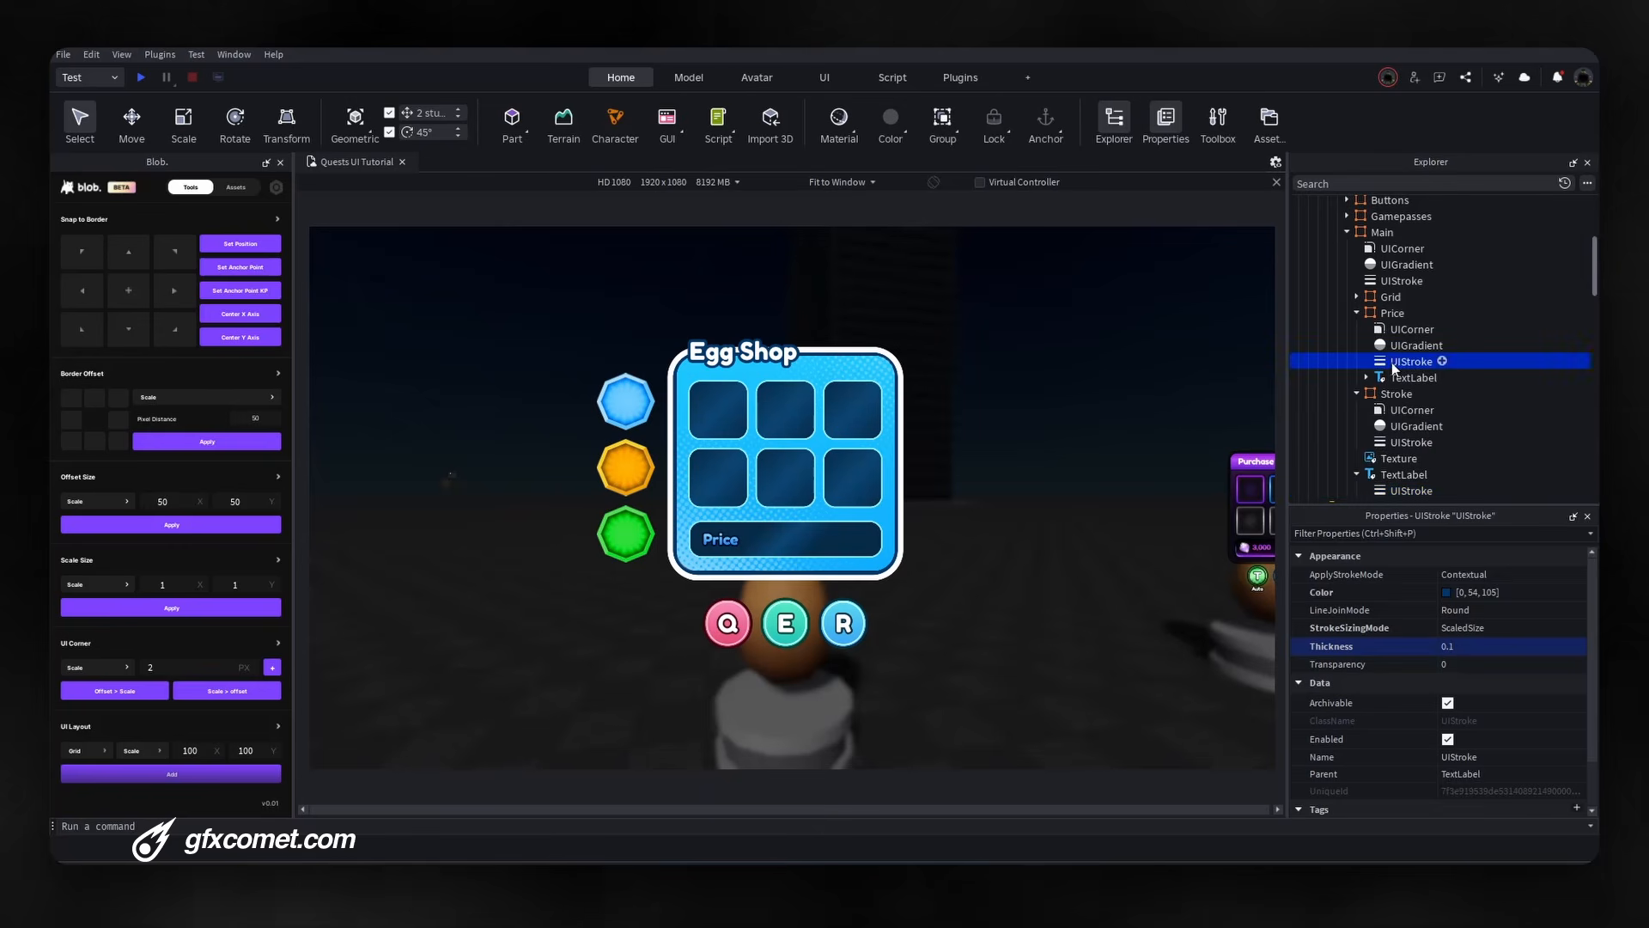
left_click(1499, 660)
left_click(1494, 685)
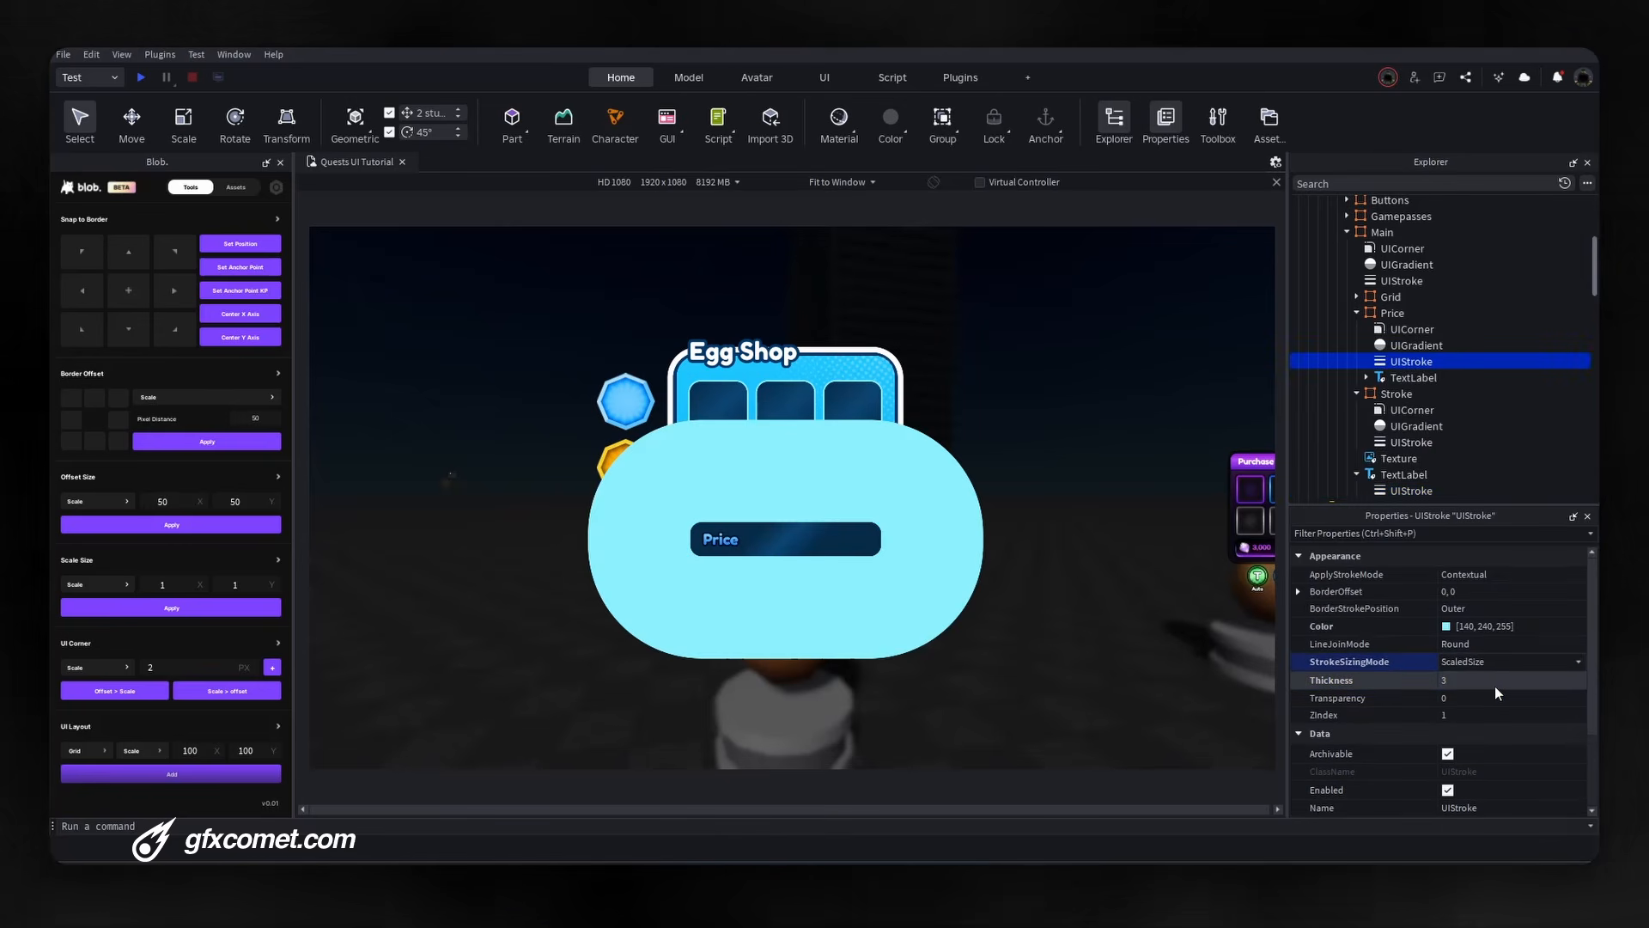
Set the thickness of the Price frame's UIStroke to 0.05.
left_click(1497, 686)
type(".1")
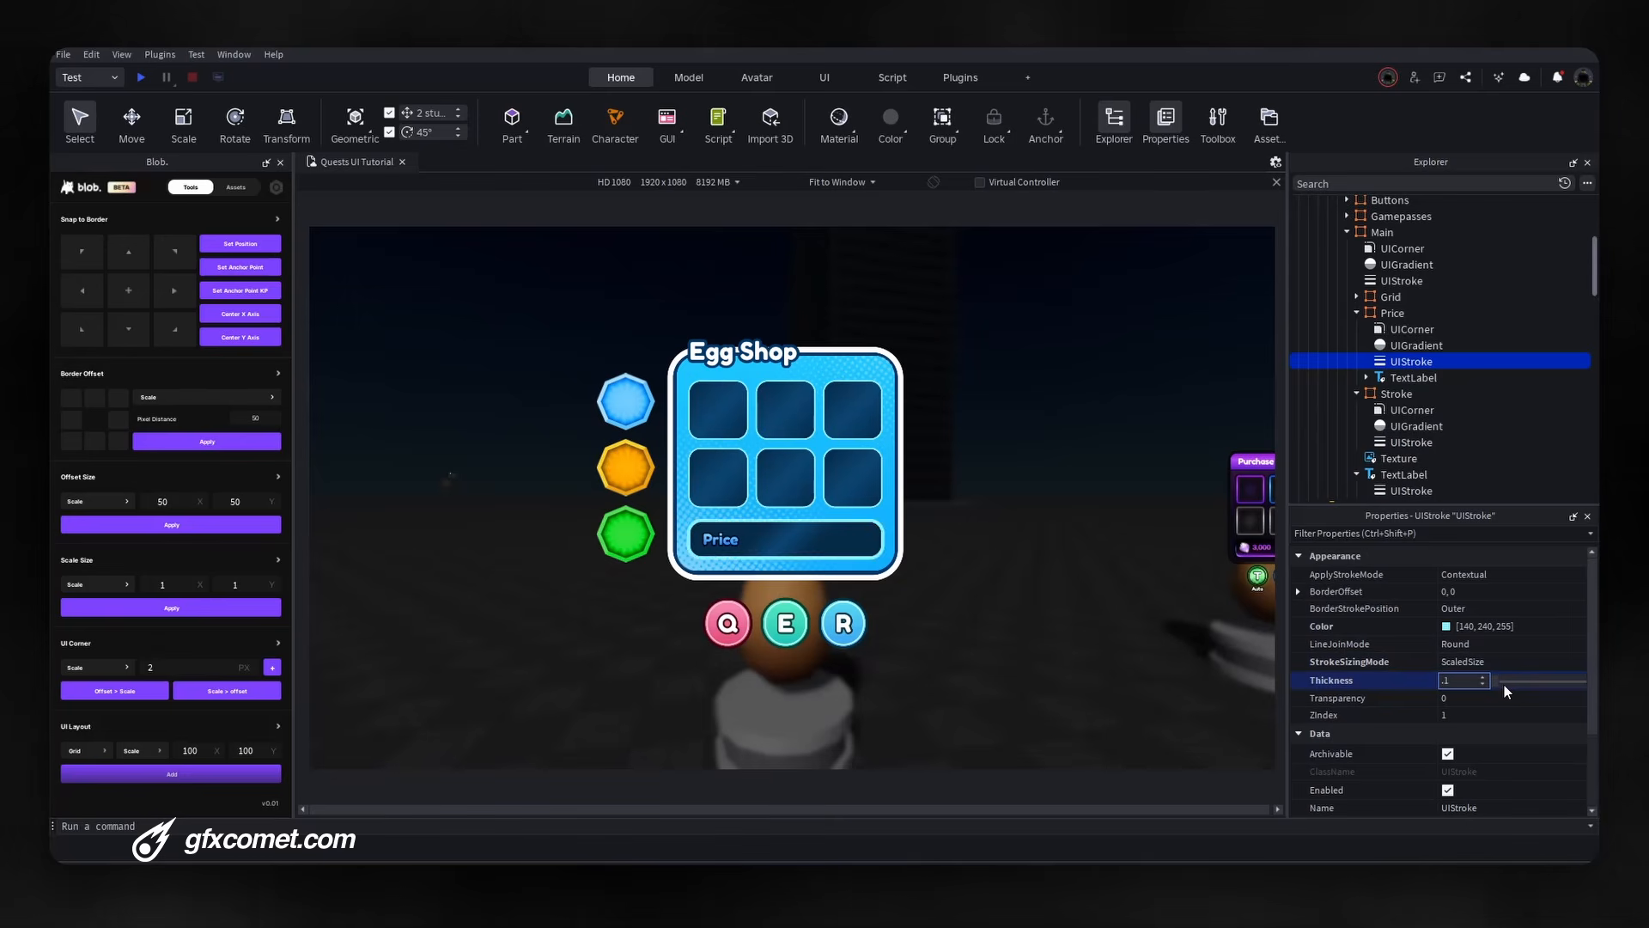
key("BackSpace")
type("05")
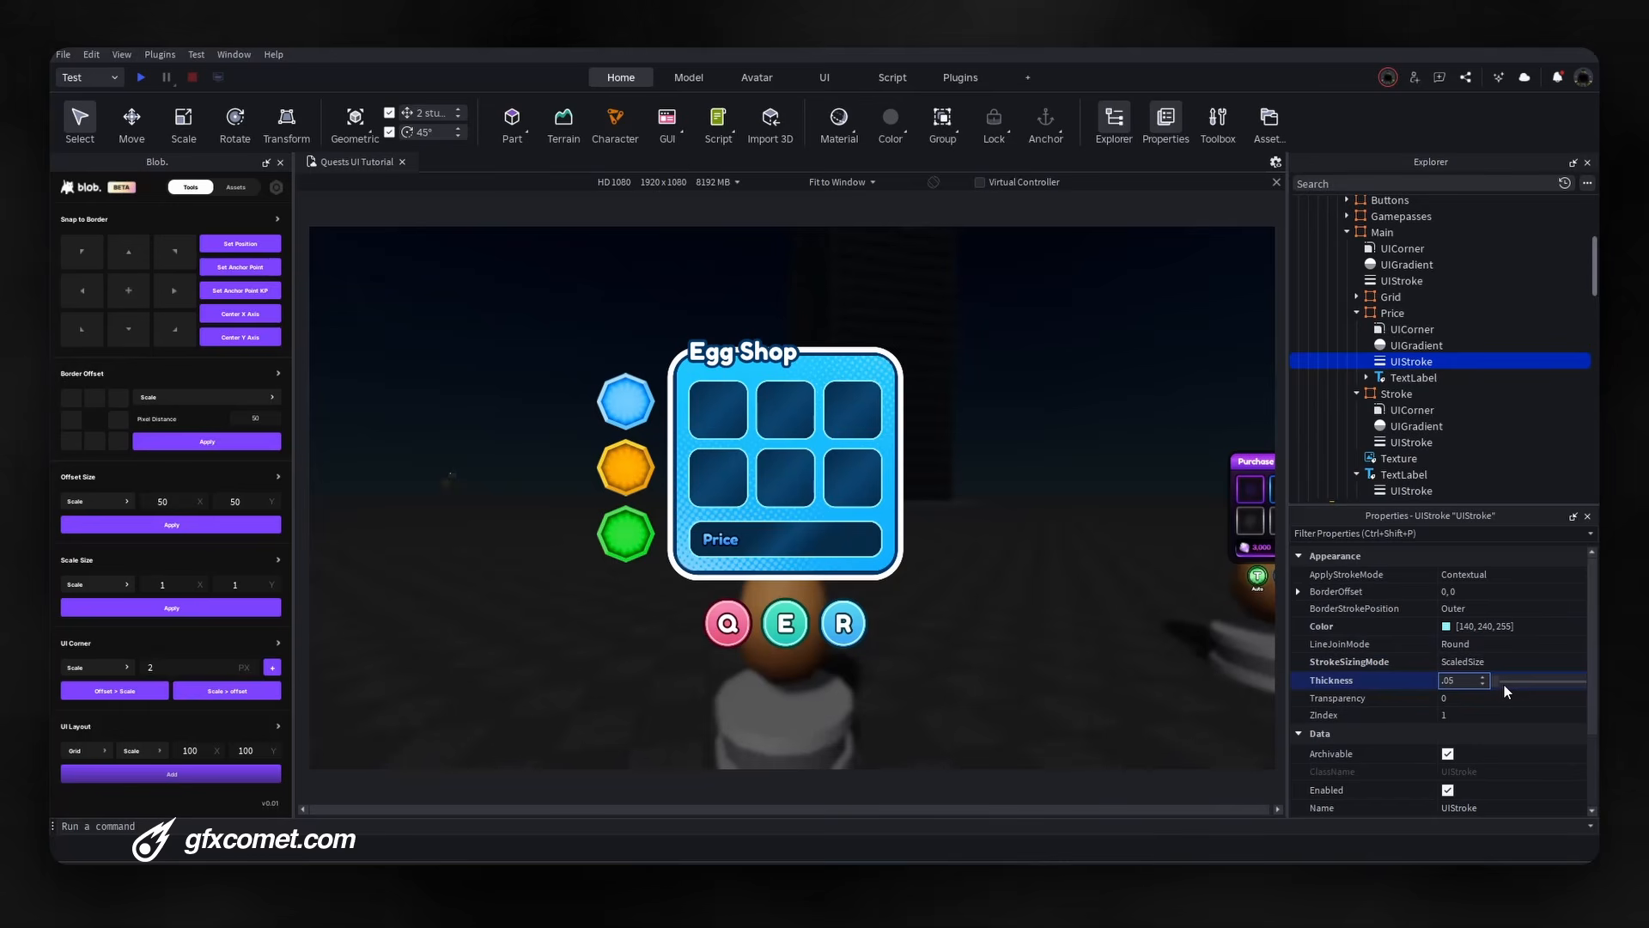
key("BackSpace")
type("6")
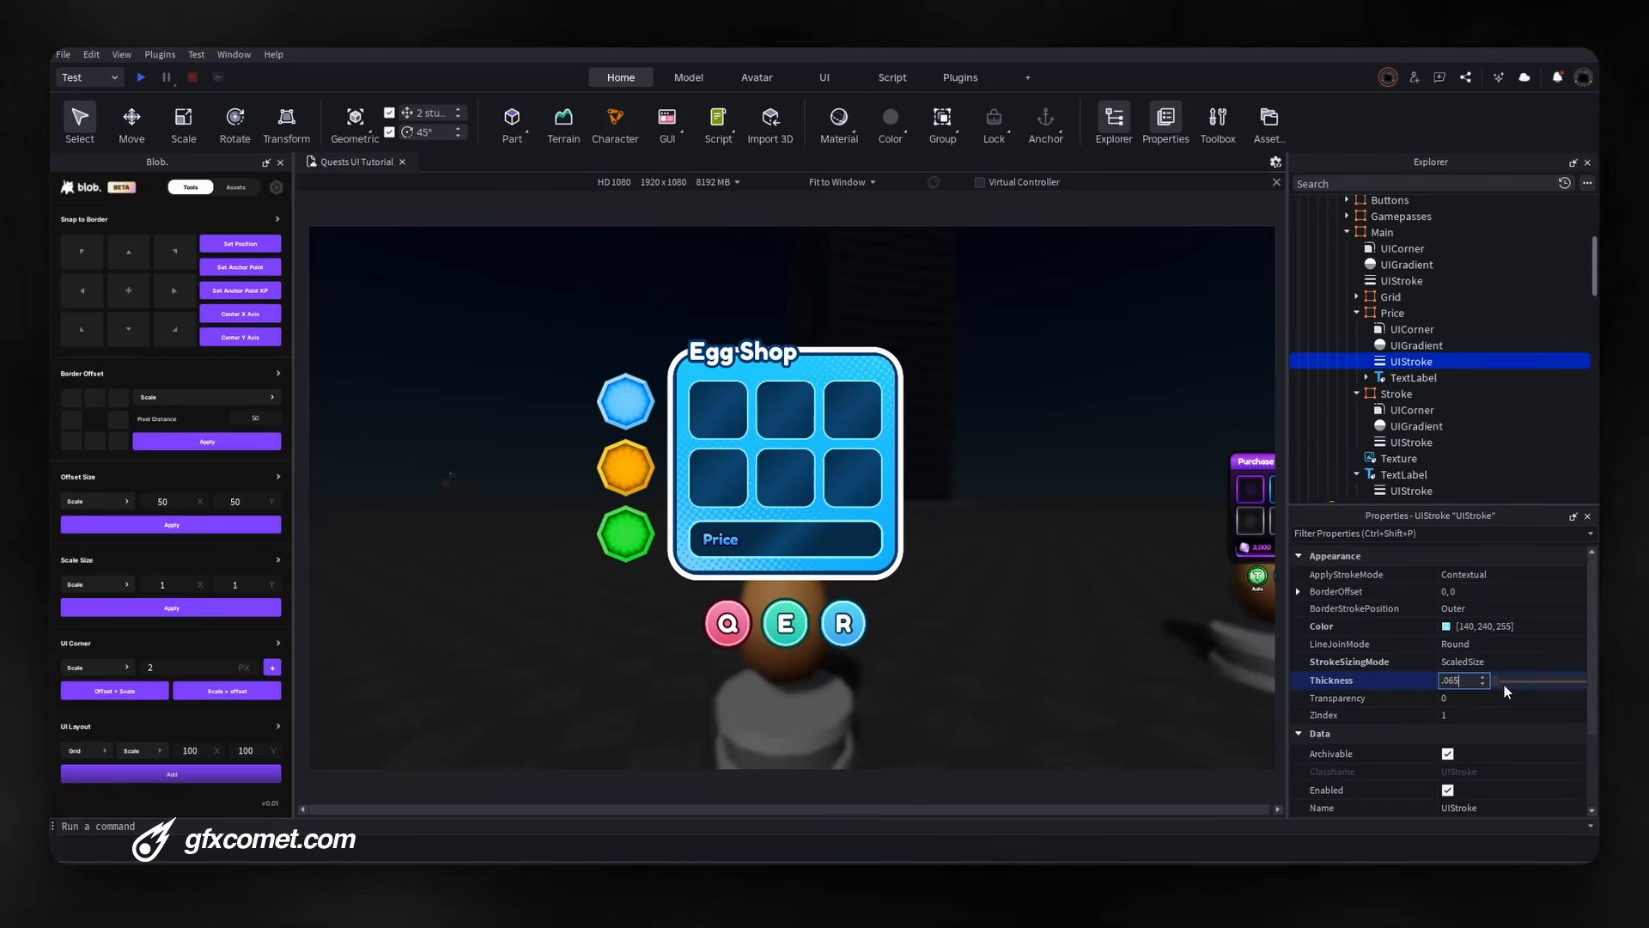
type("5")
key("BackSpace")
key("BackSpace")
type("5")
key("Return")
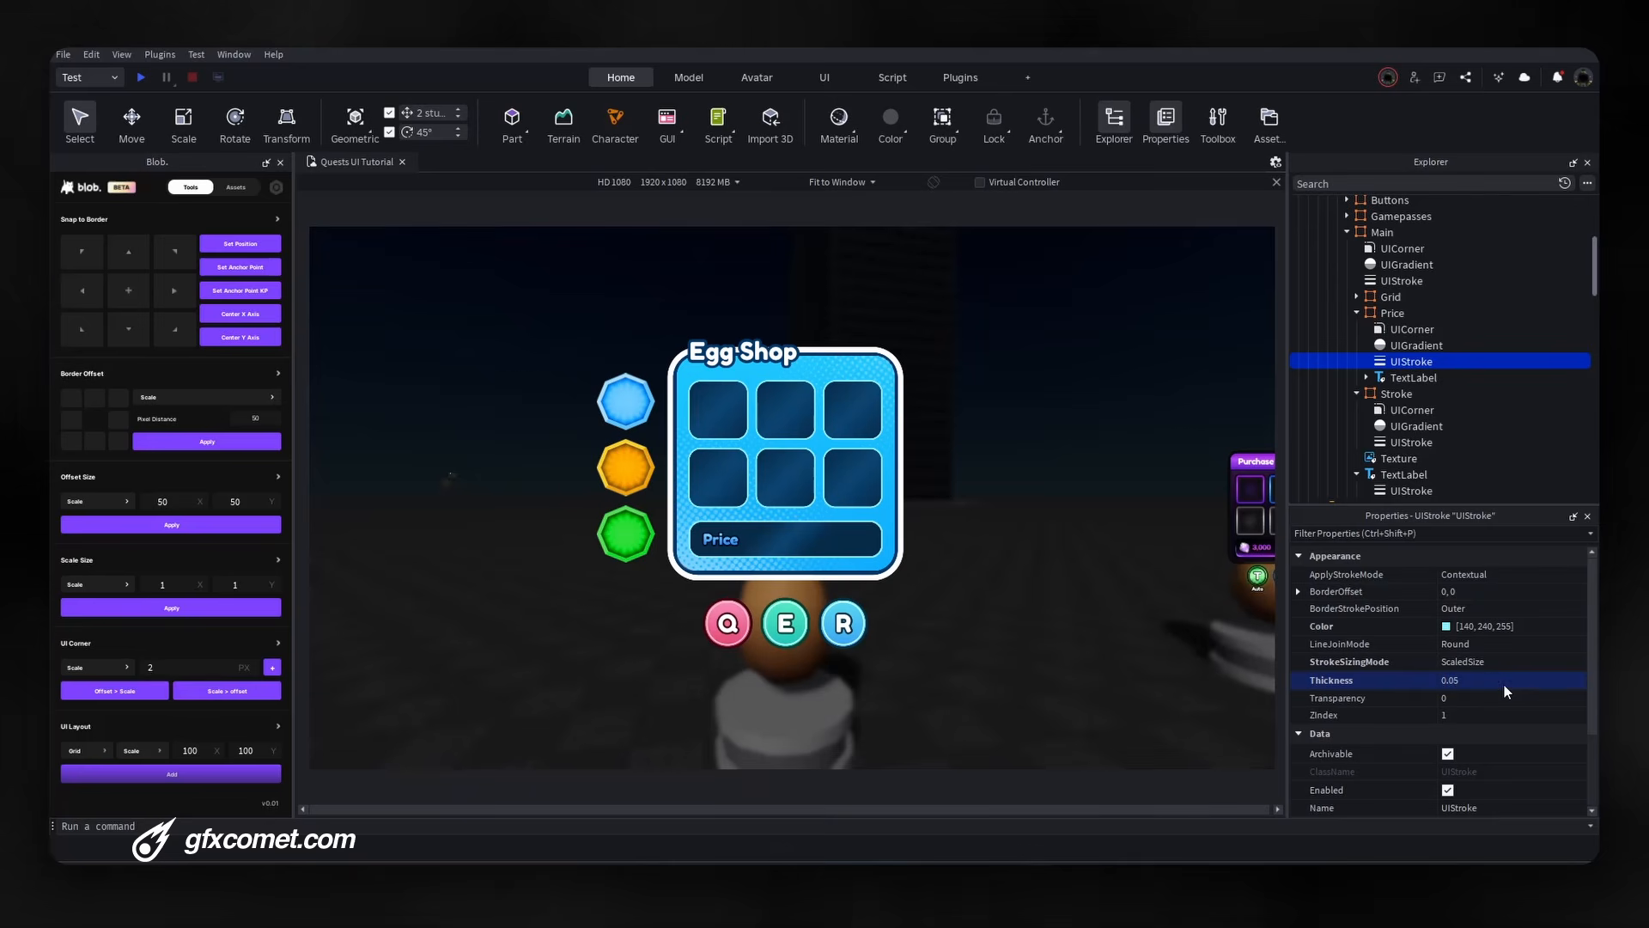
Delete five of the Template frames in the Egg Shop billboard's Grid, keeping only the first one.
scroll(1386, 313, "up", 1)
left_click(1357, 346)
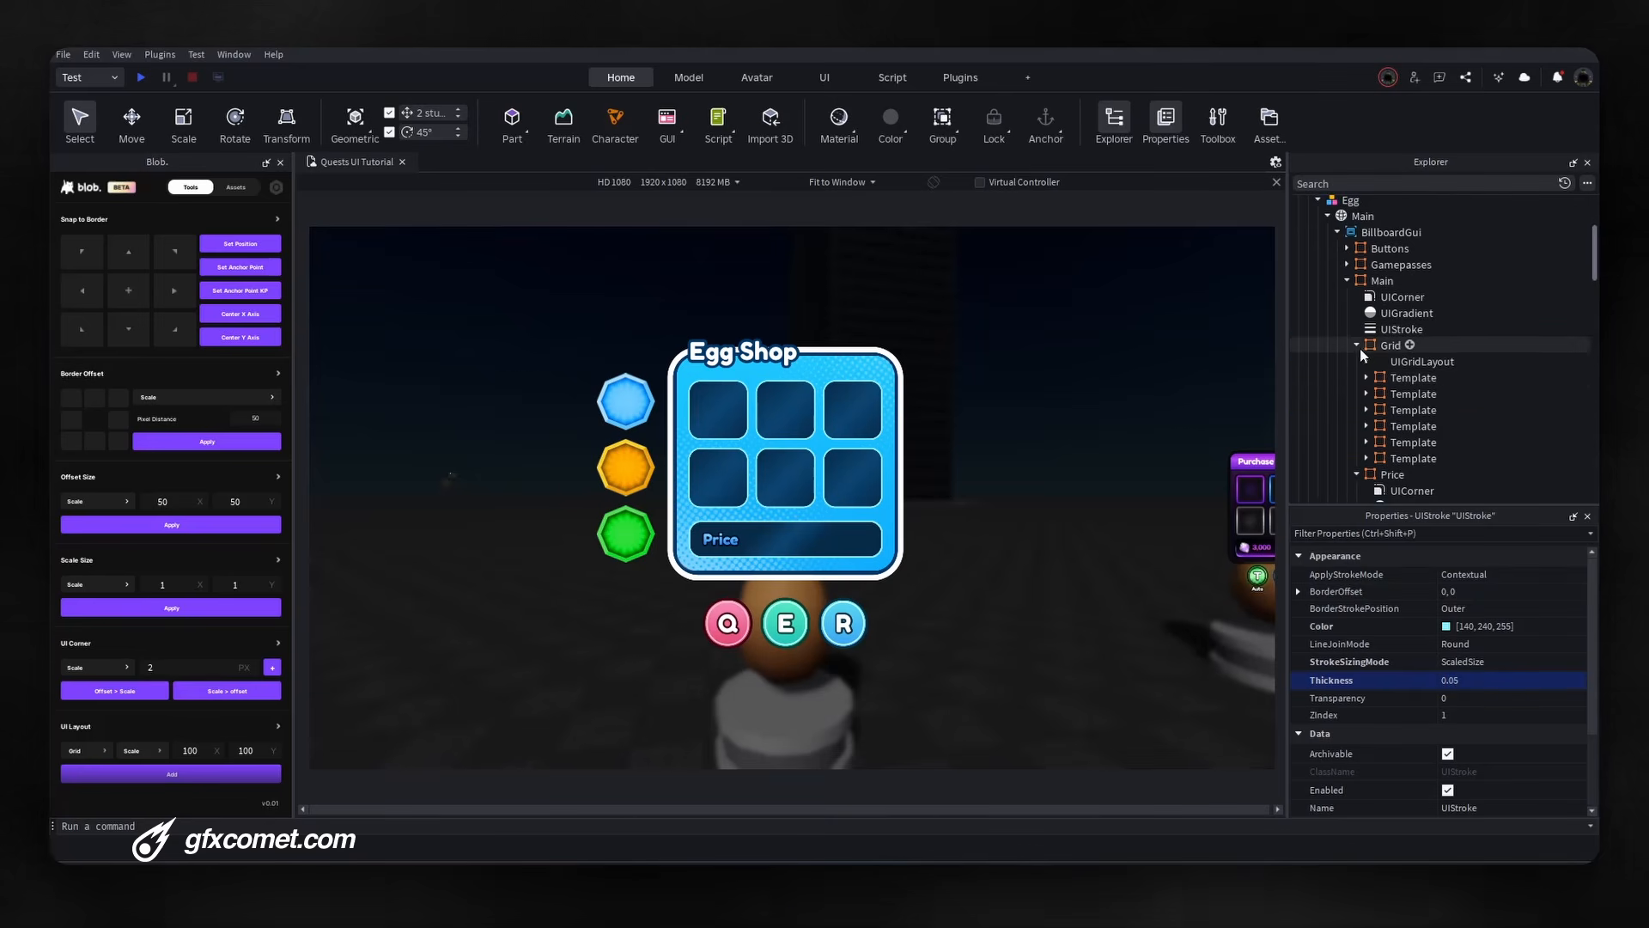
left_click(1422, 458)
left_click(1403, 397, "shift")
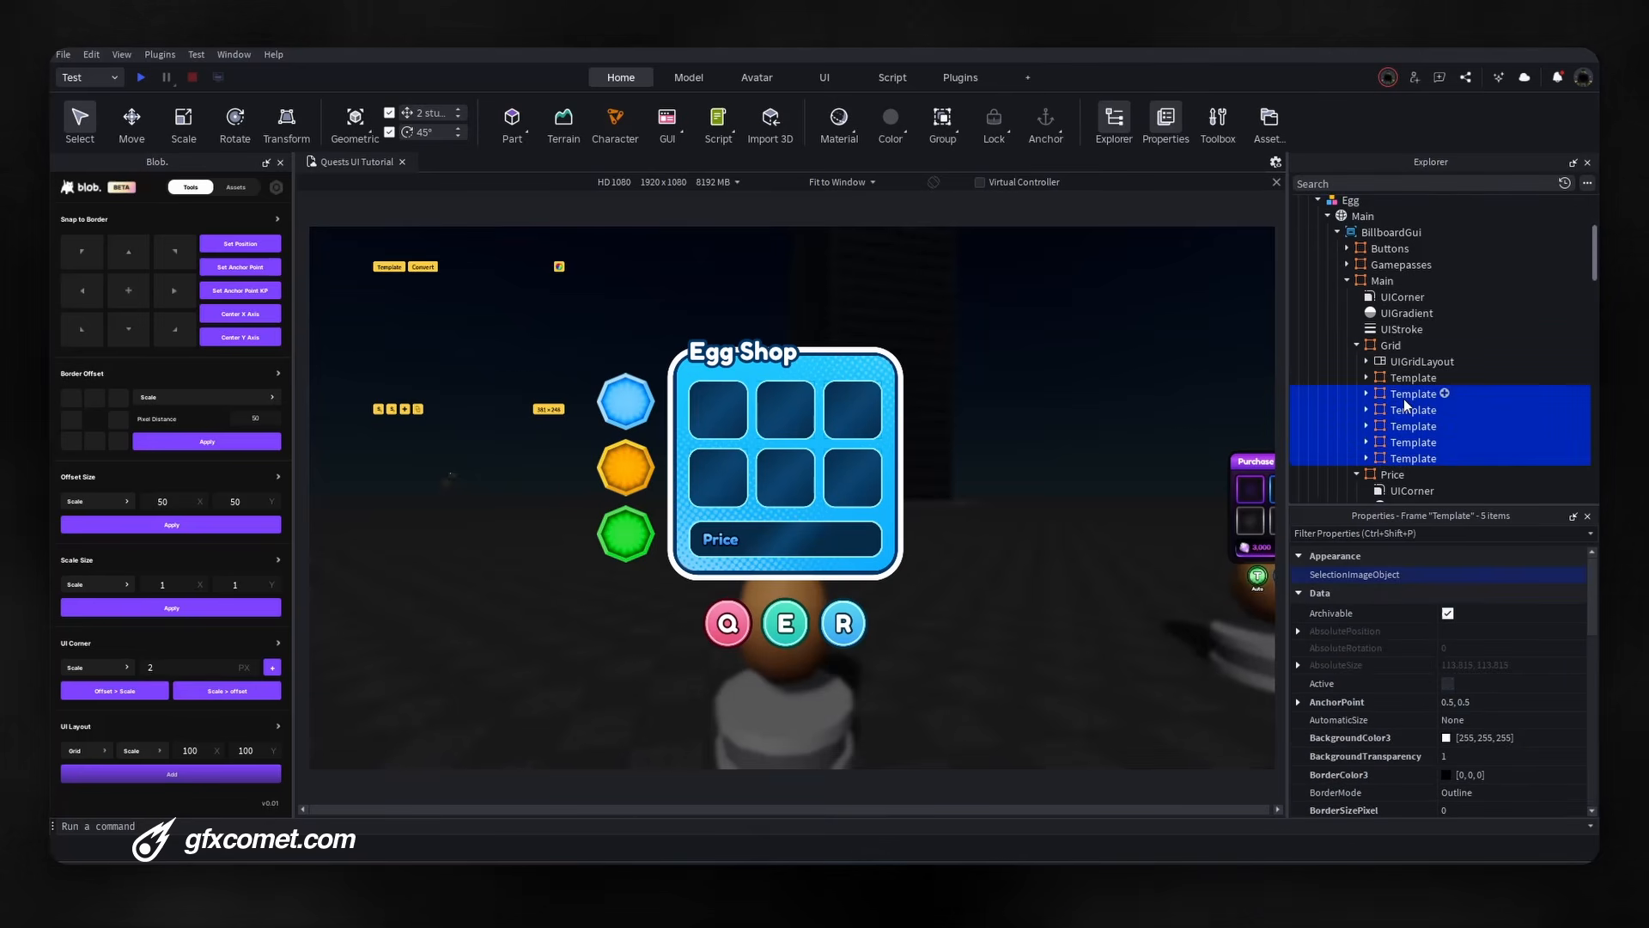
key("Delete")
Set the UIStroke in the remaining Grid Template's Main frame to ScaledSize with a thickness of 0.05.
left_click(1367, 378)
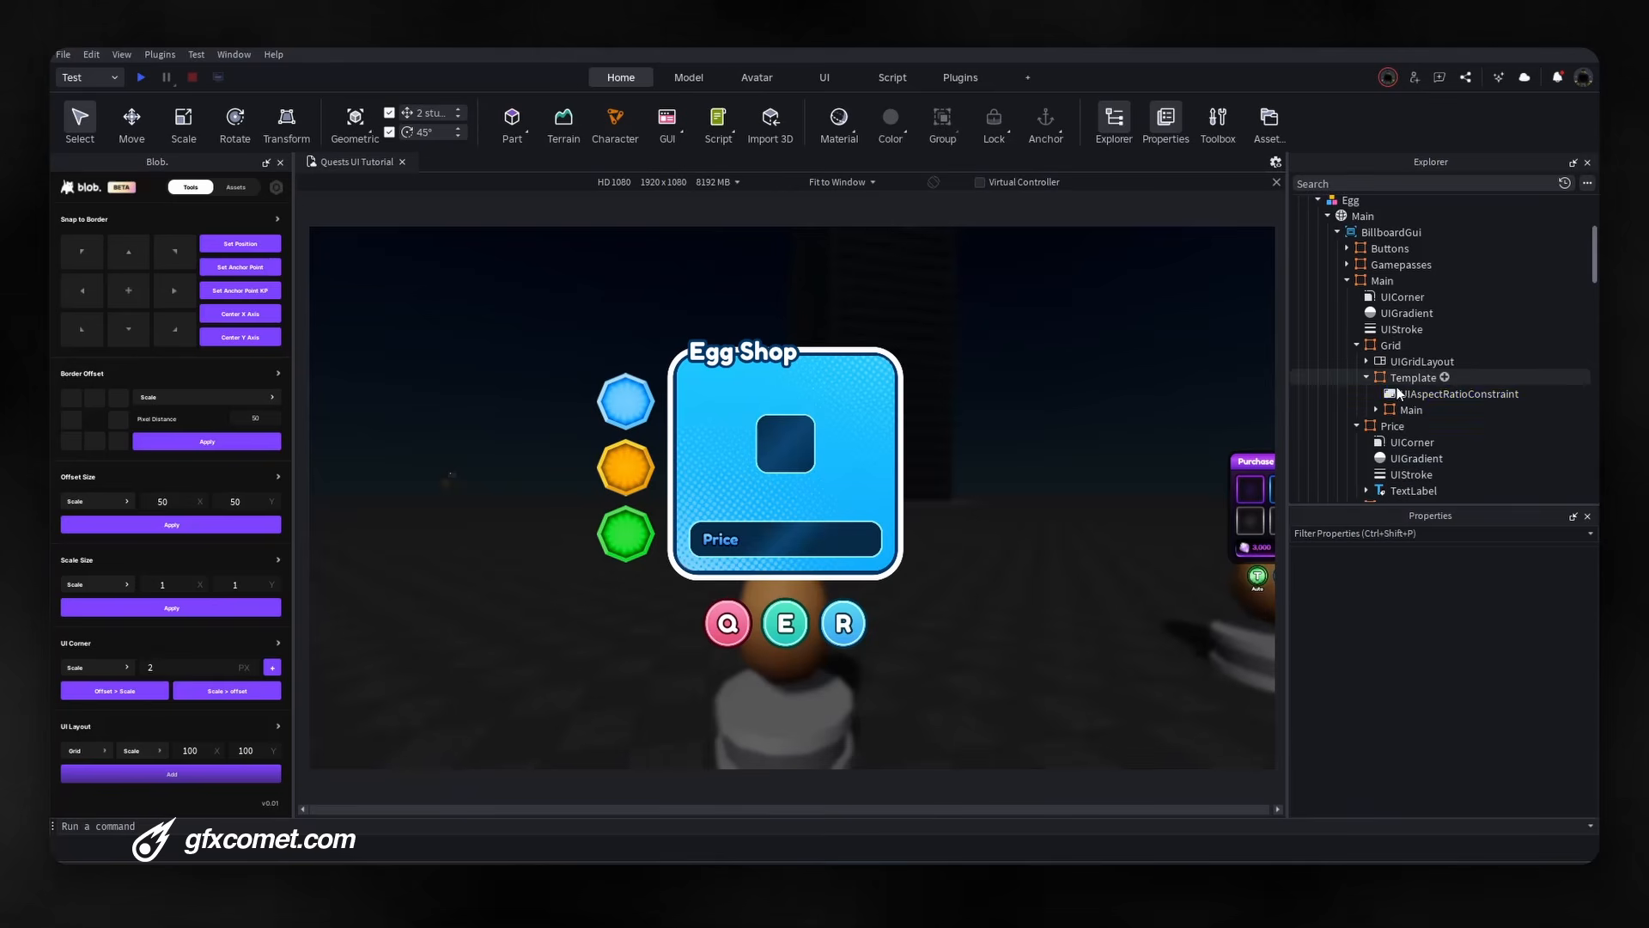
left_click(1409, 395)
left_click(1412, 409)
left_click(1377, 410)
left_click(1430, 458)
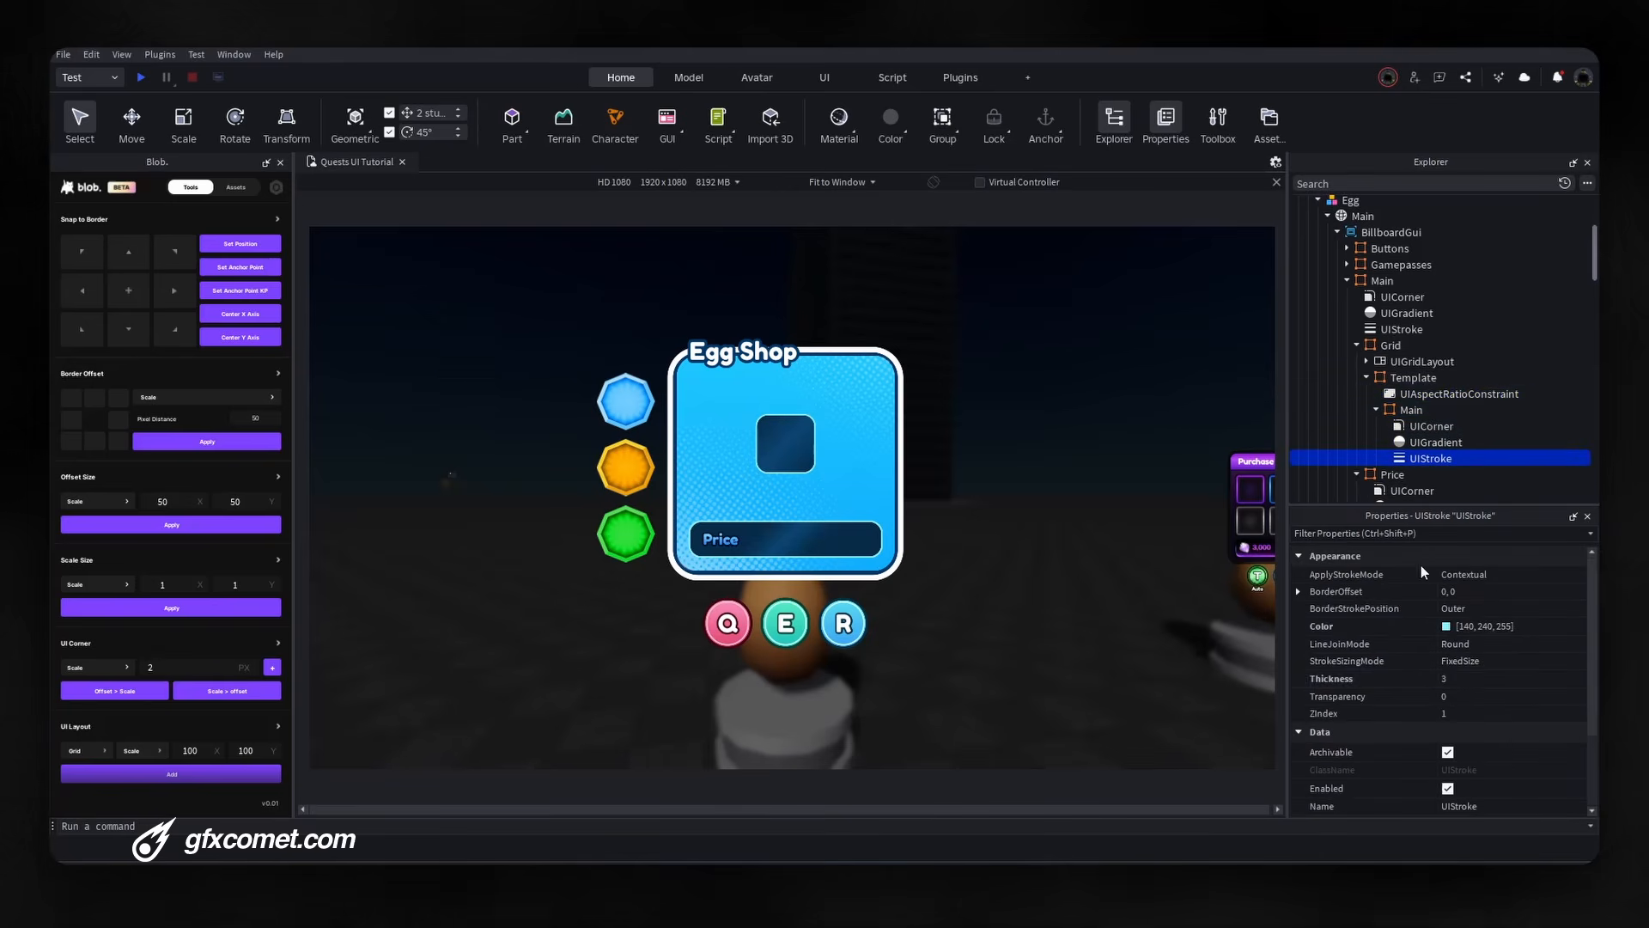
left_click(1503, 660)
left_click(1493, 688)
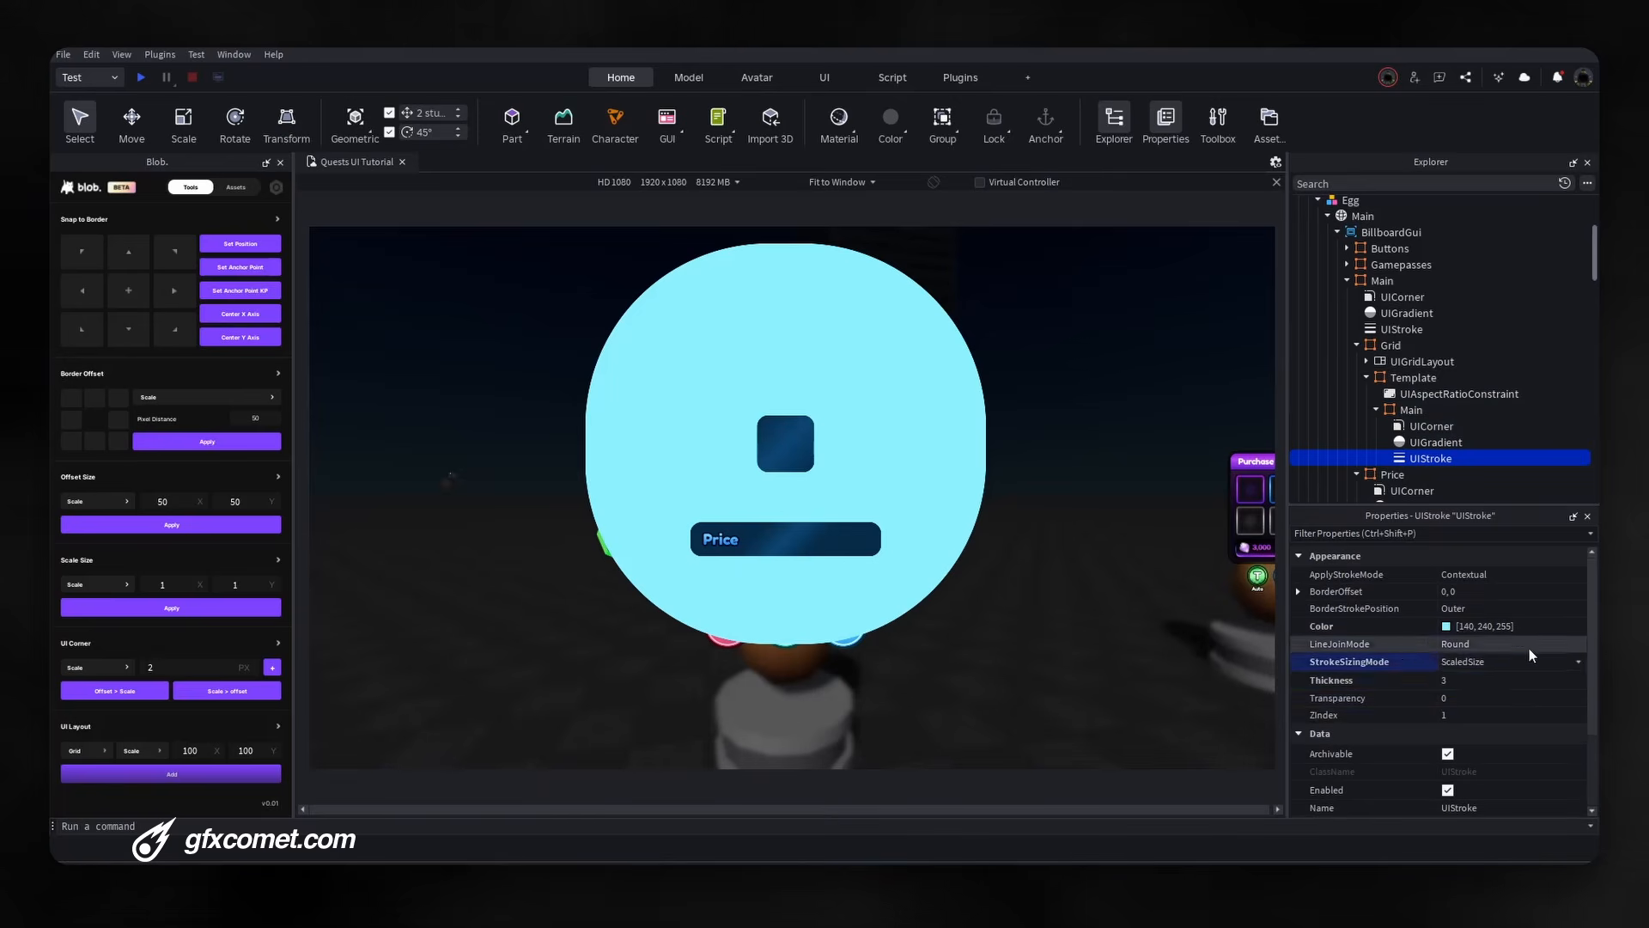
left_click(1491, 681)
type(".05")
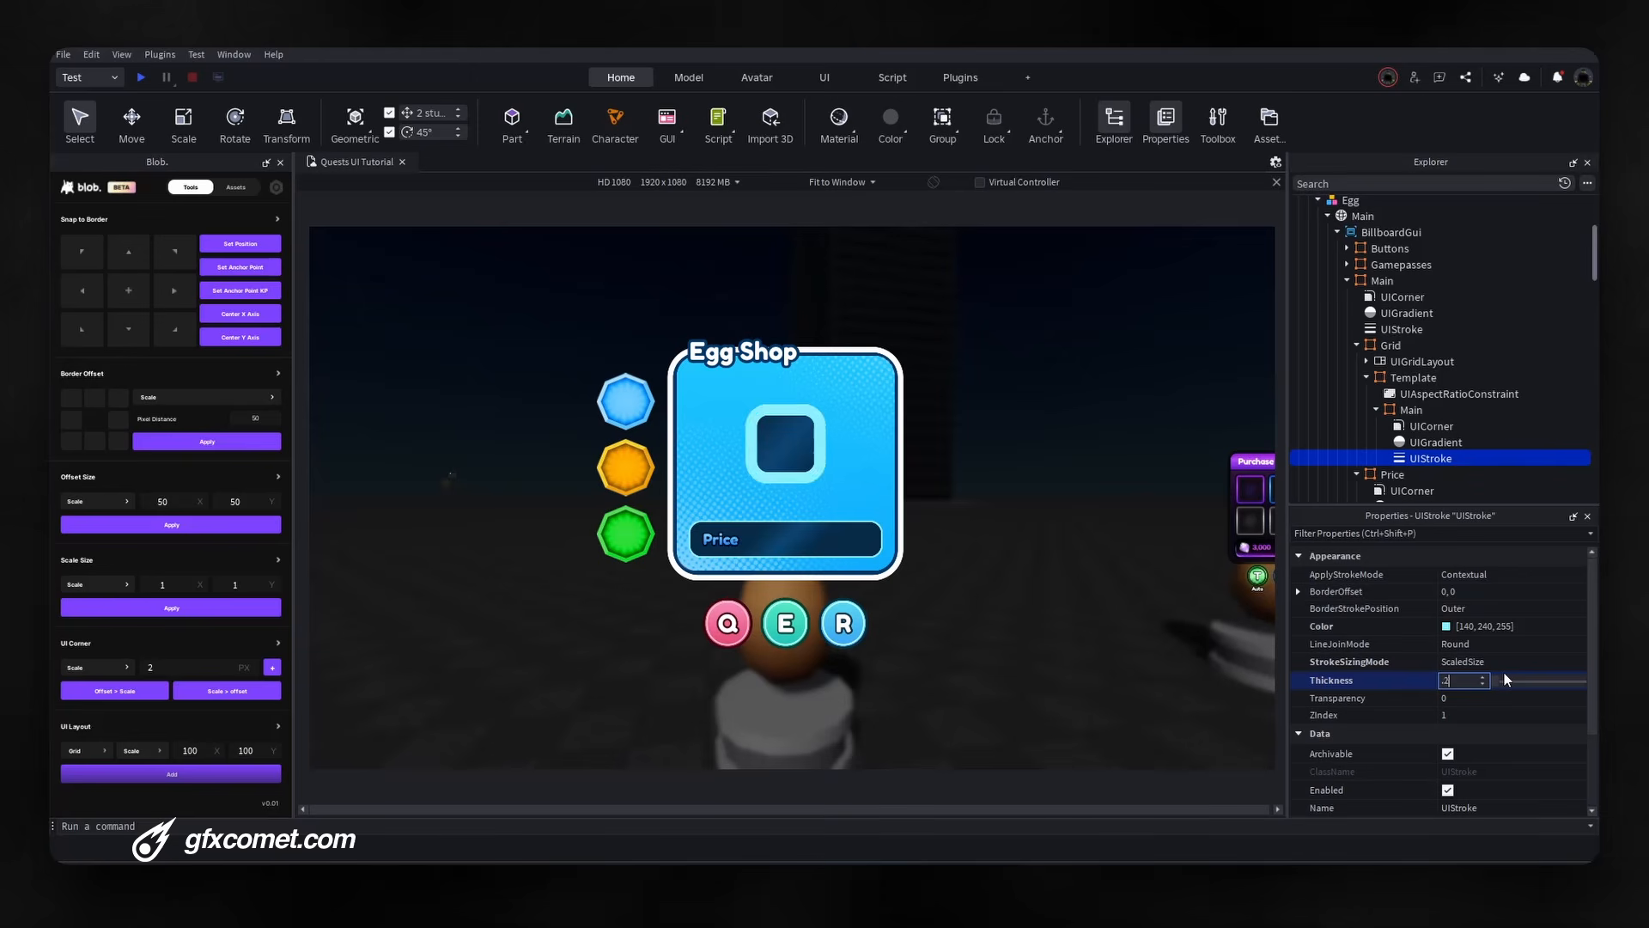
key("Return")
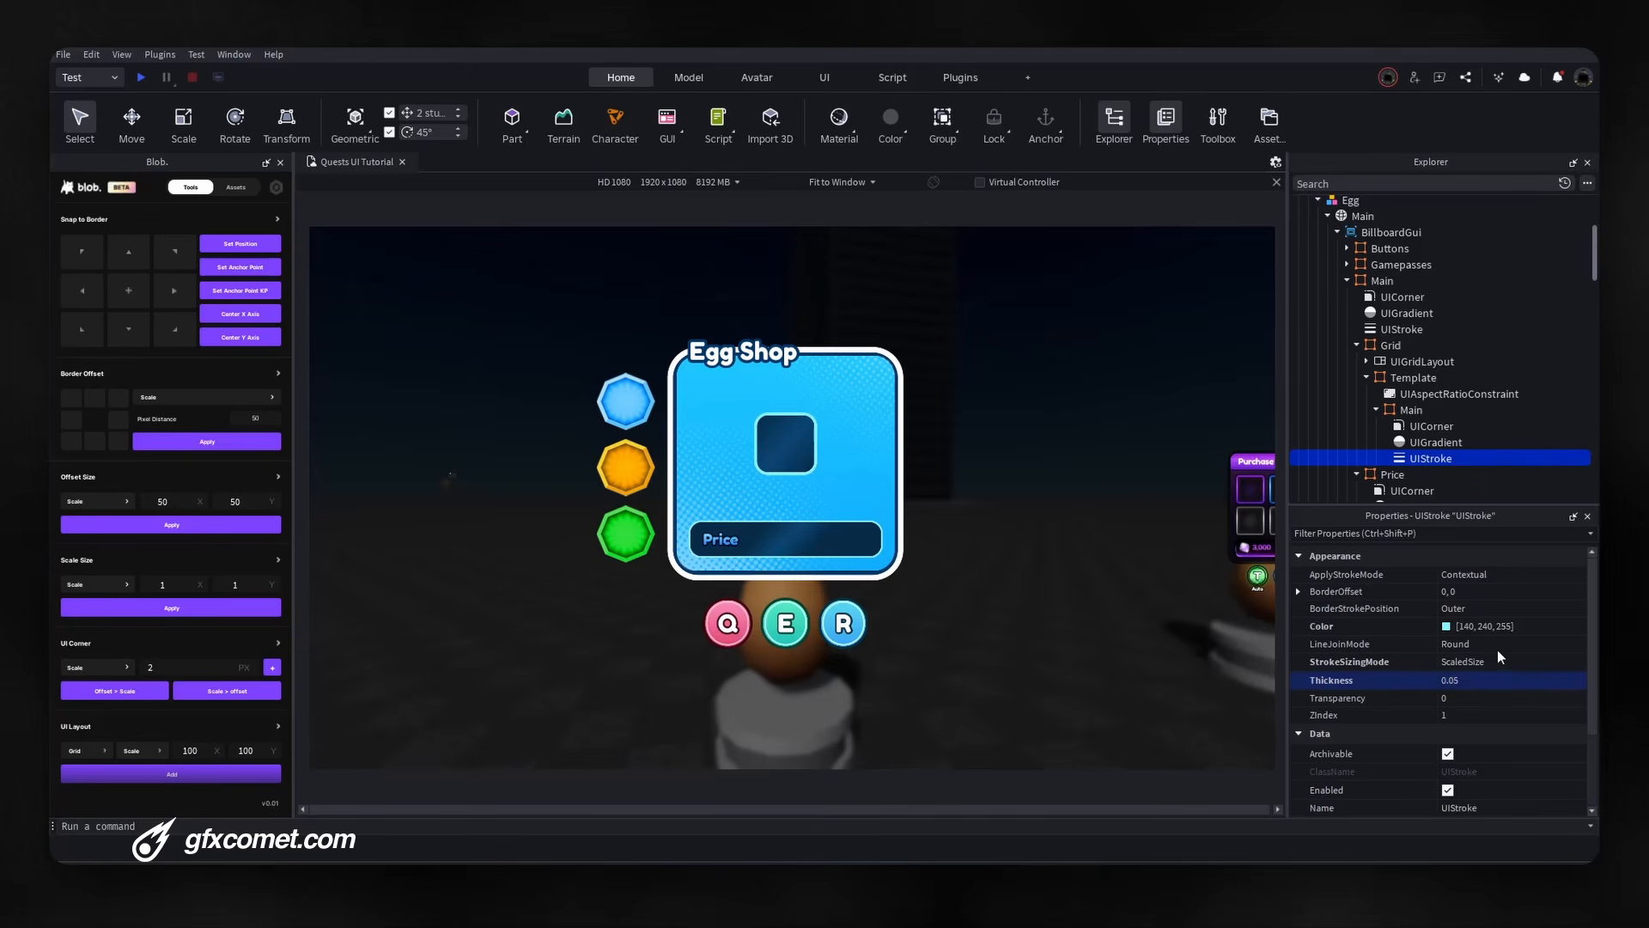
Duplicate the edited Grid Template five times so the grid has six slots.
left_click(1384, 410)
left_click(1367, 378)
left_click(1404, 379)
key("ctrl+d")
key("ctrl+d")
key("ctrl+d")
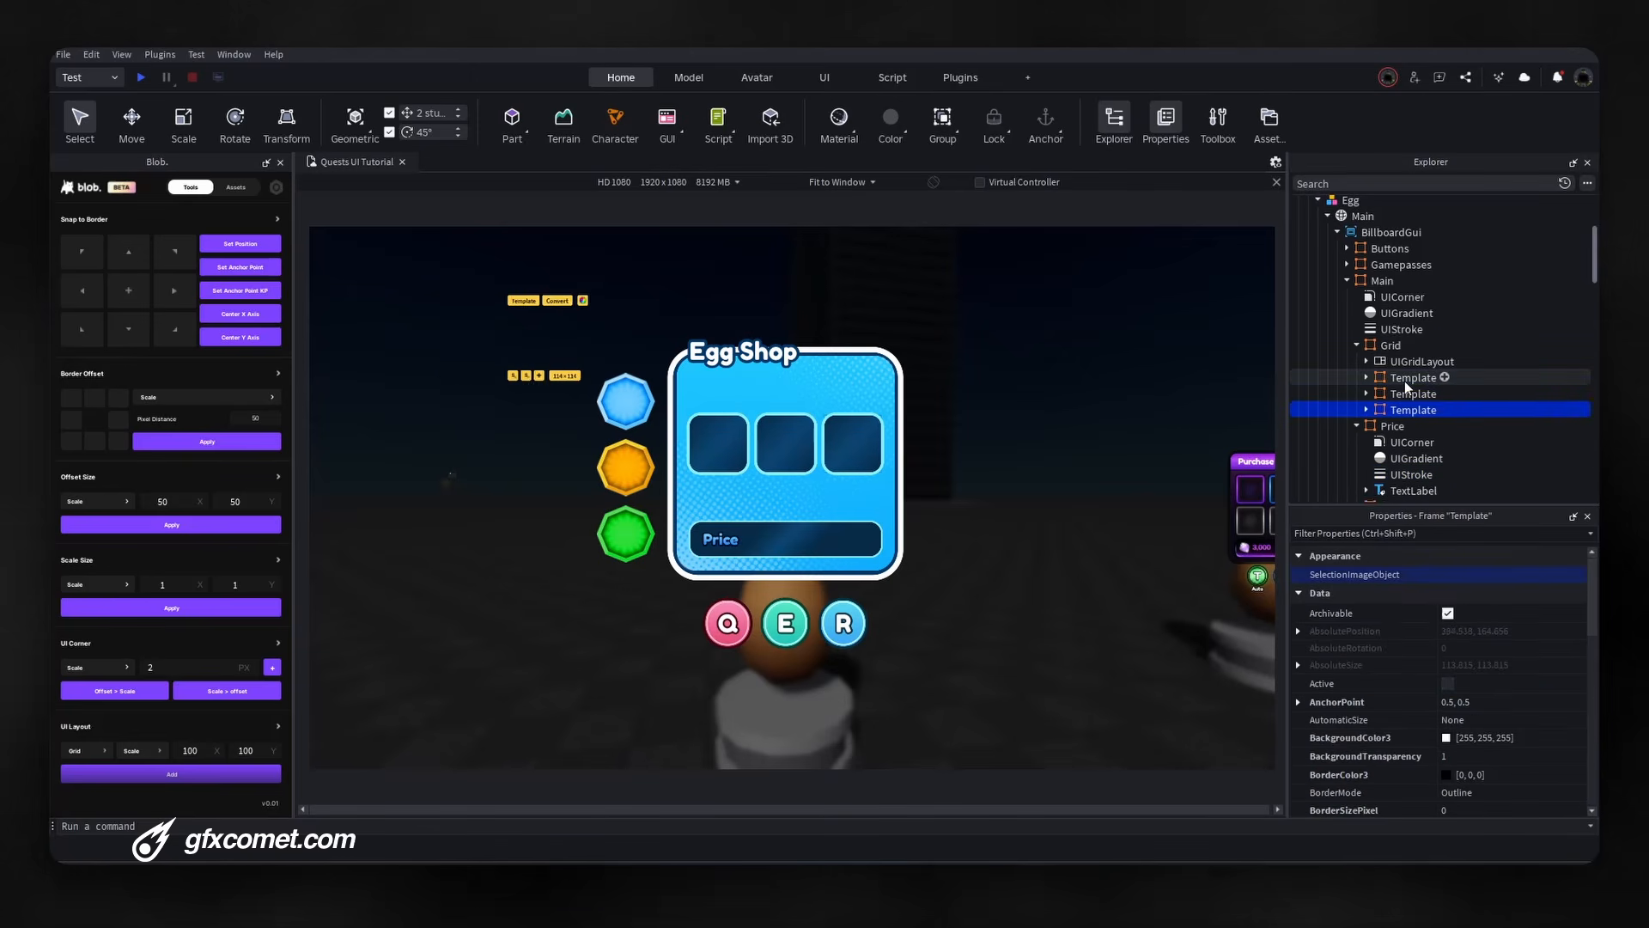
key("ctrl+d")
key("ctrl+d")
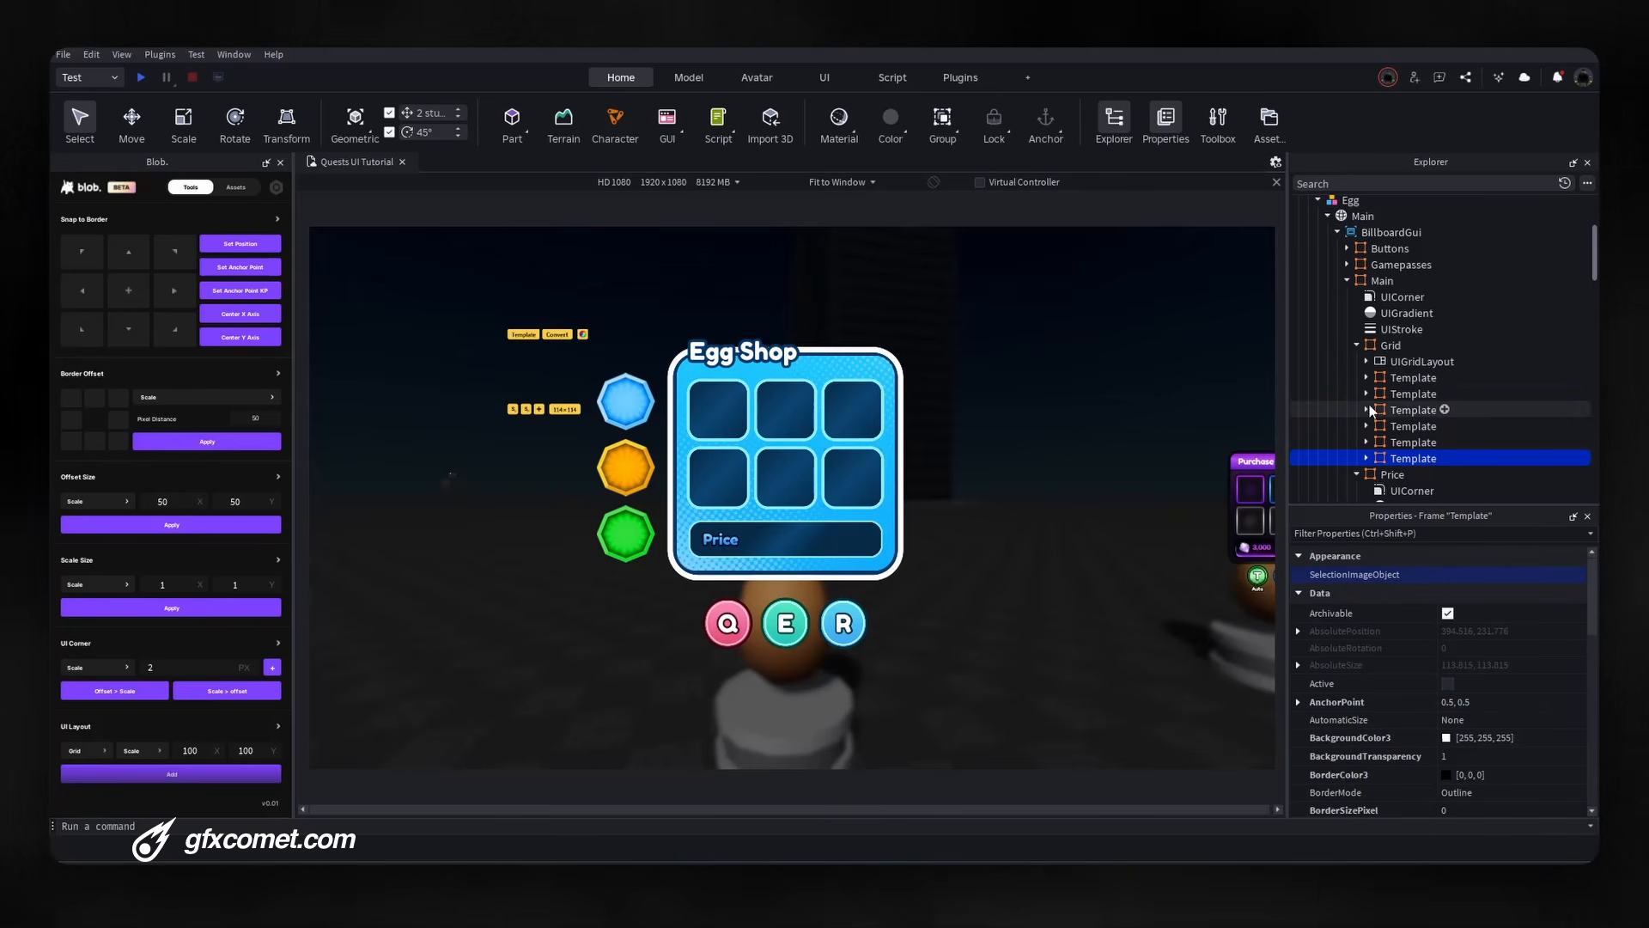
Set the UIStroke of the Price frame's TextLabel to ScaledSize with a thickness of 0.1.
scroll(1374, 412, "down", 2)
left_click(1366, 442)
left_click(1421, 474)
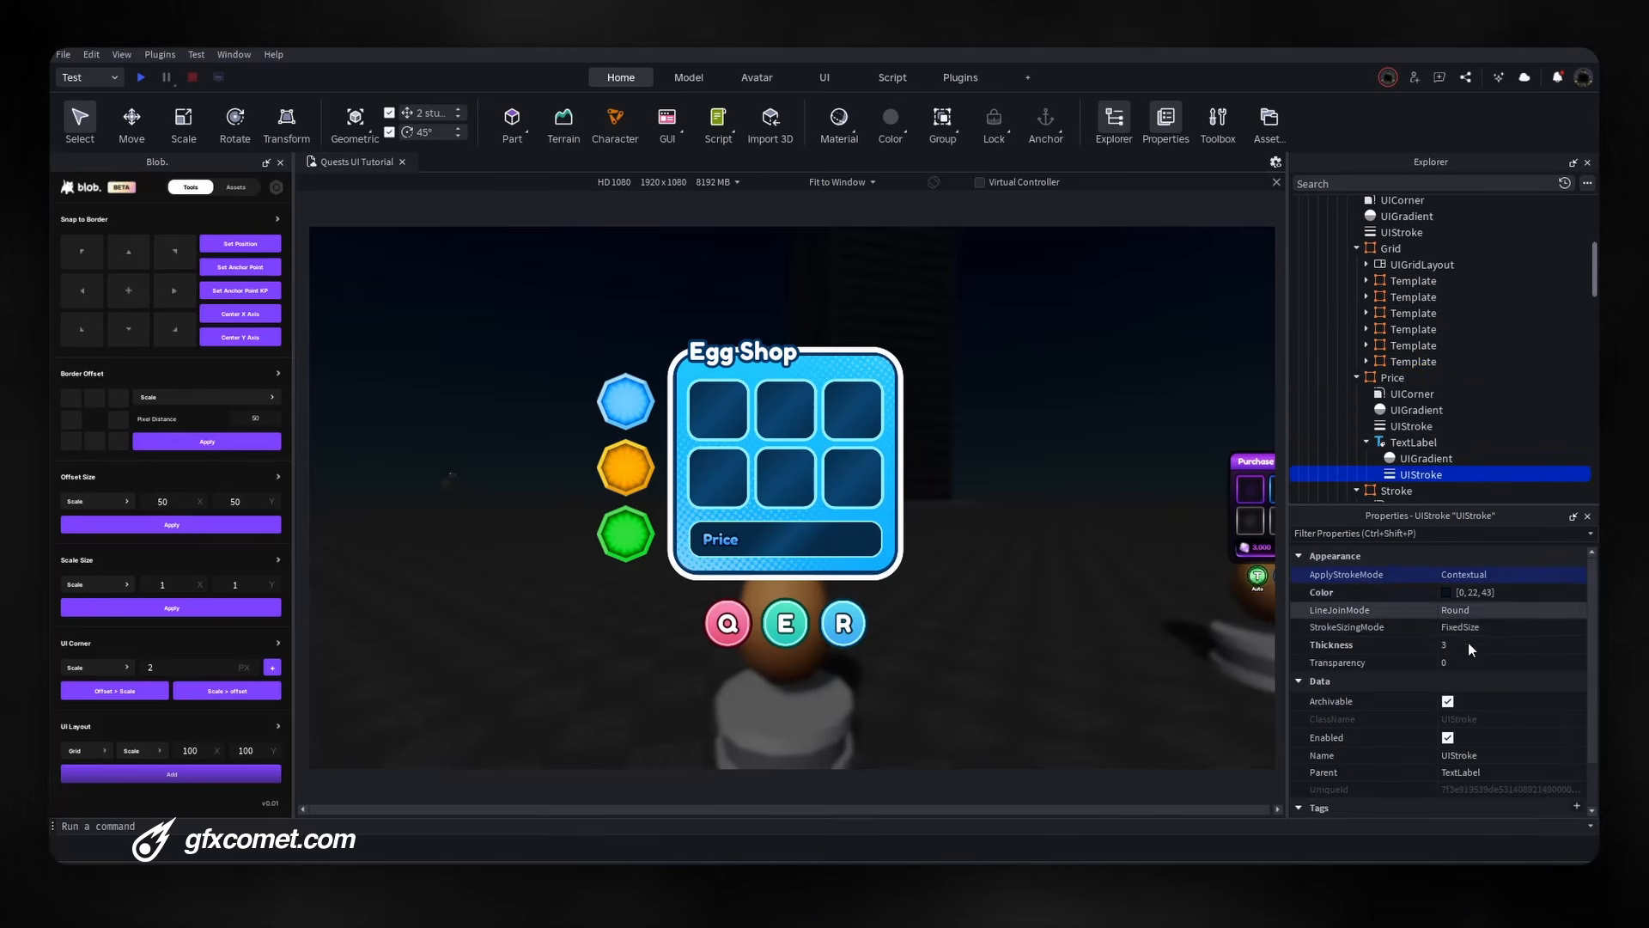
left_click(1507, 628)
left_click(1500, 653)
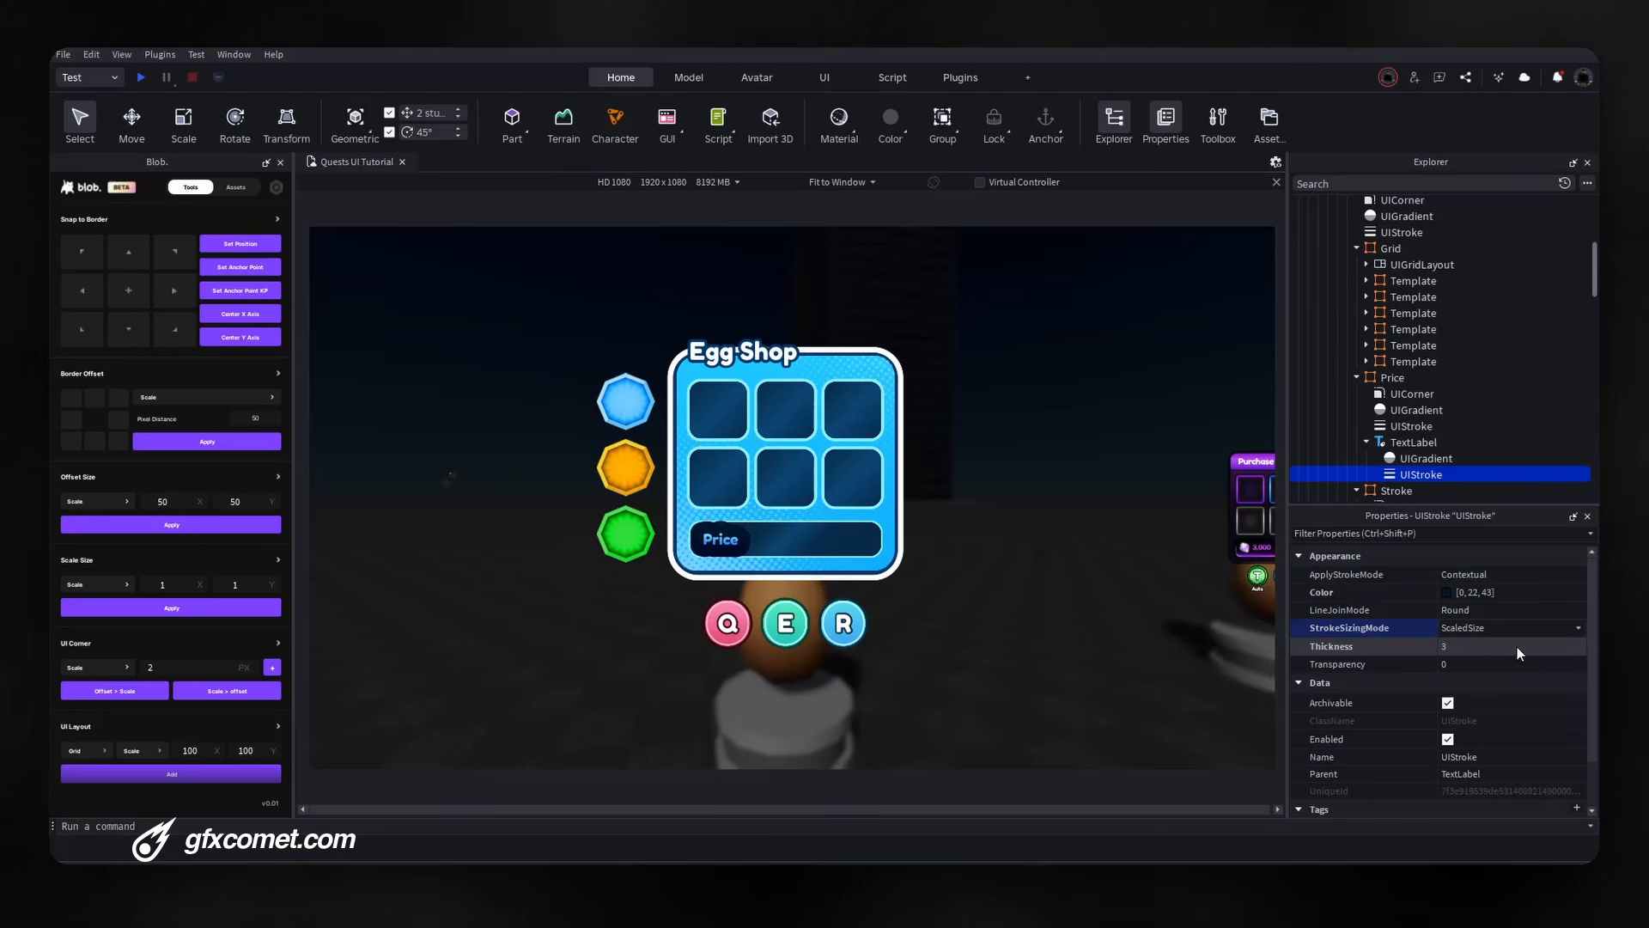
left_click(1517, 647)
type(".15")
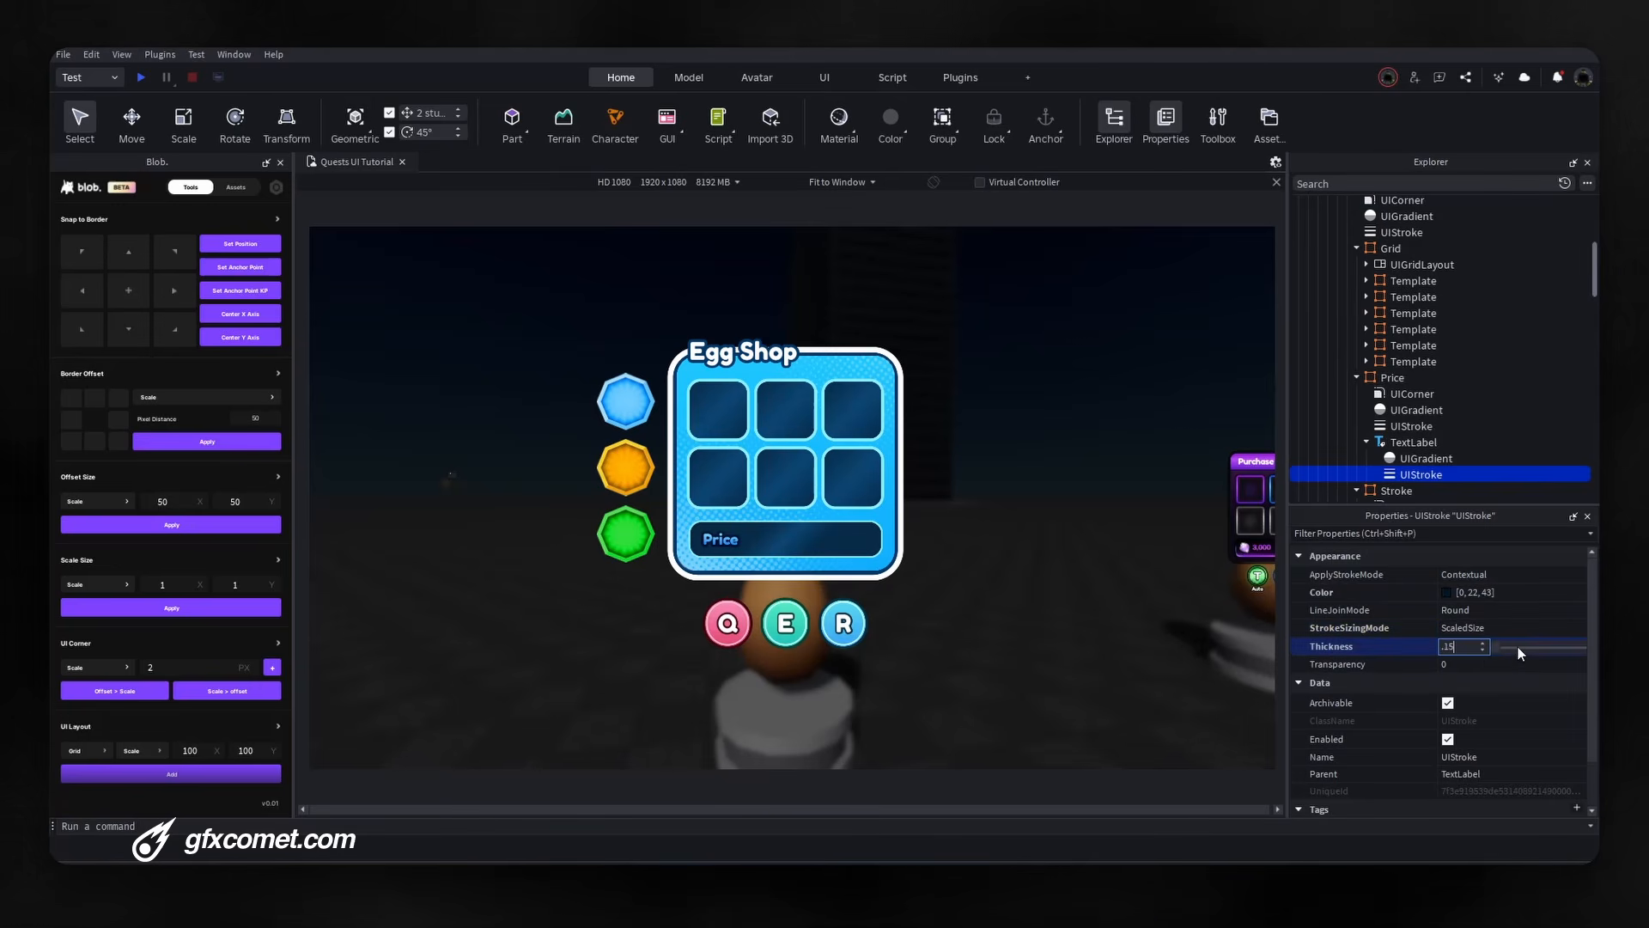
key("Return")
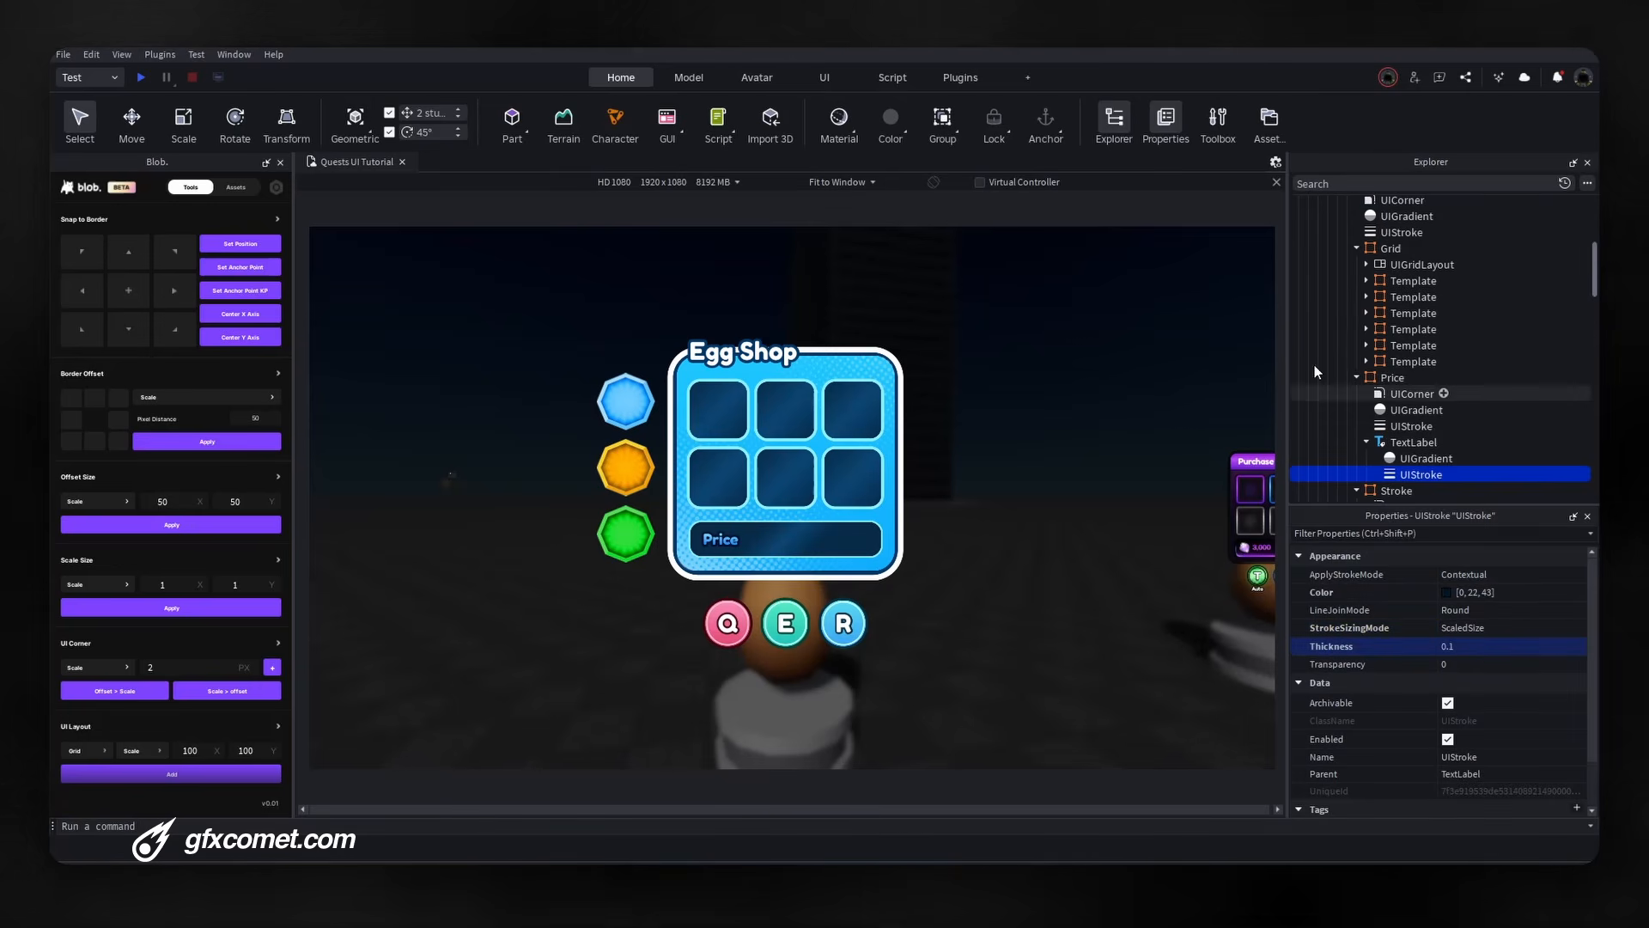
Set the UIStroke directly inside the billboard's Main frame to ScaledSize with a thickness of 0.02.
scroll(1323, 352, "up", 6)
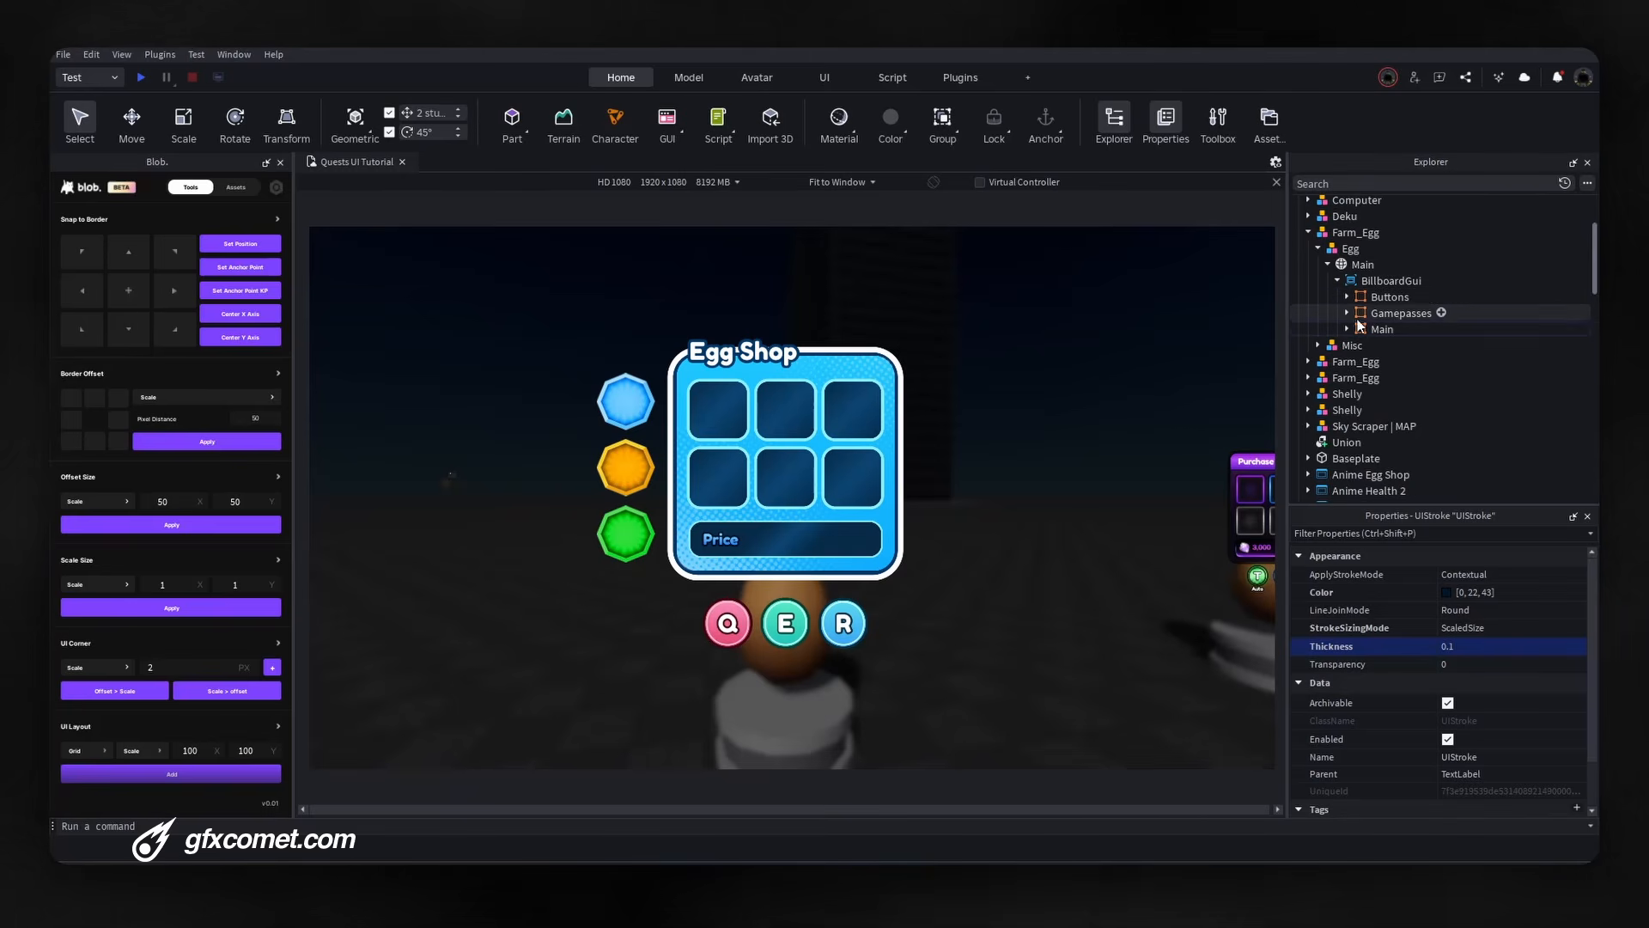
left_click(1347, 328)
left_click(1396, 378)
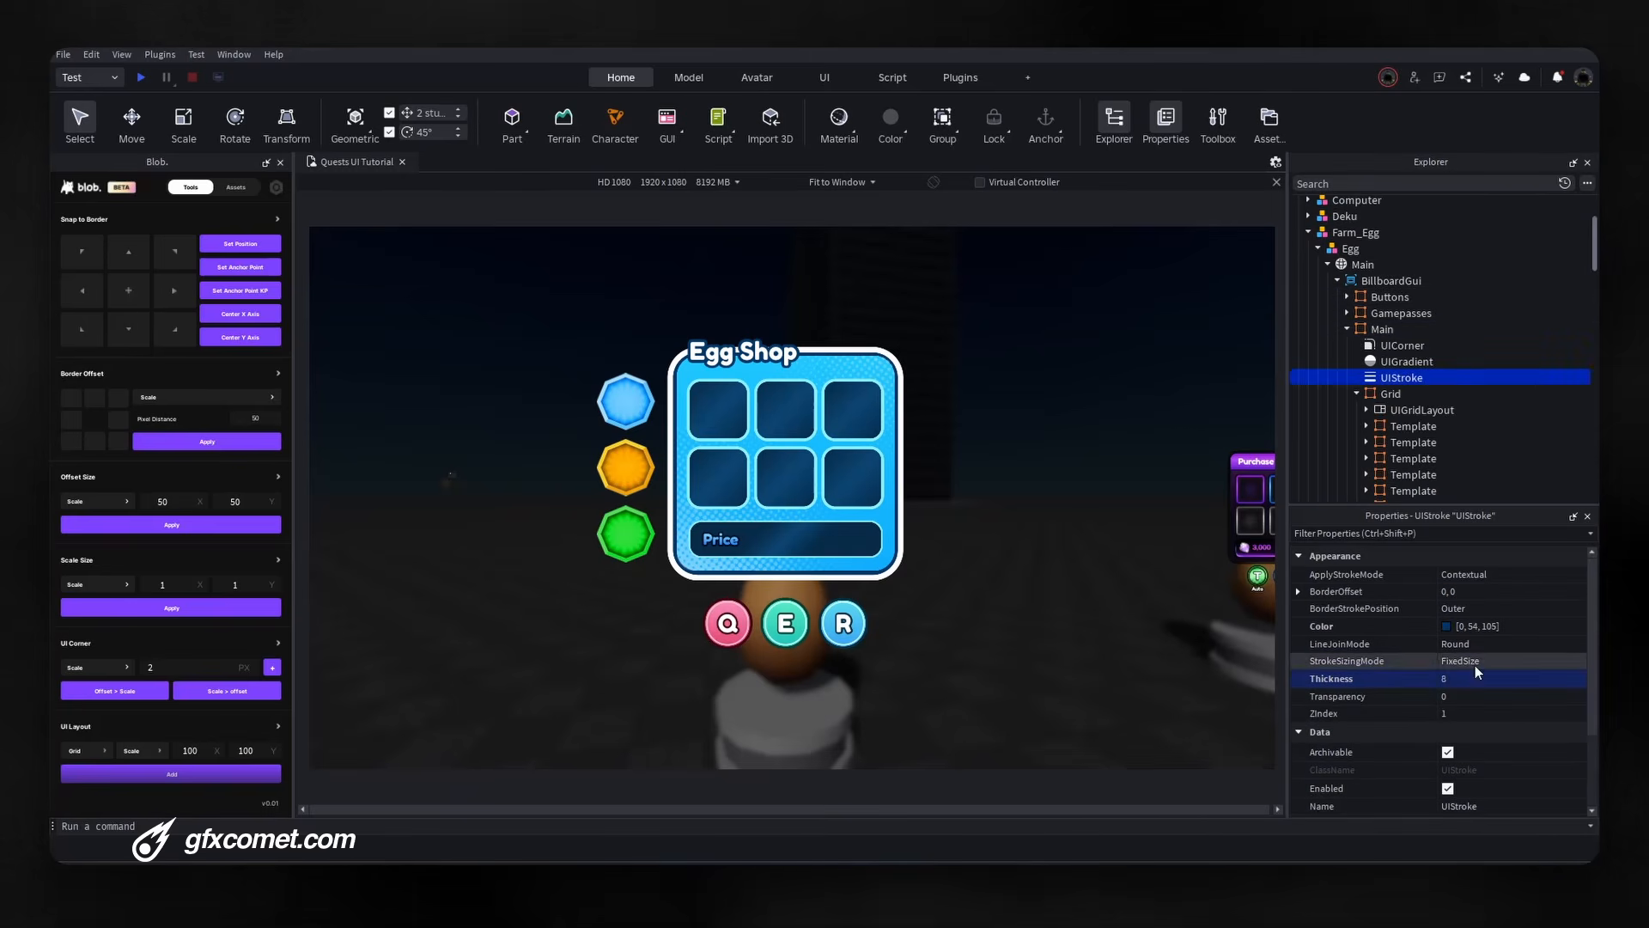
left_click(1479, 683)
left_click(1480, 663)
left_click(1480, 663)
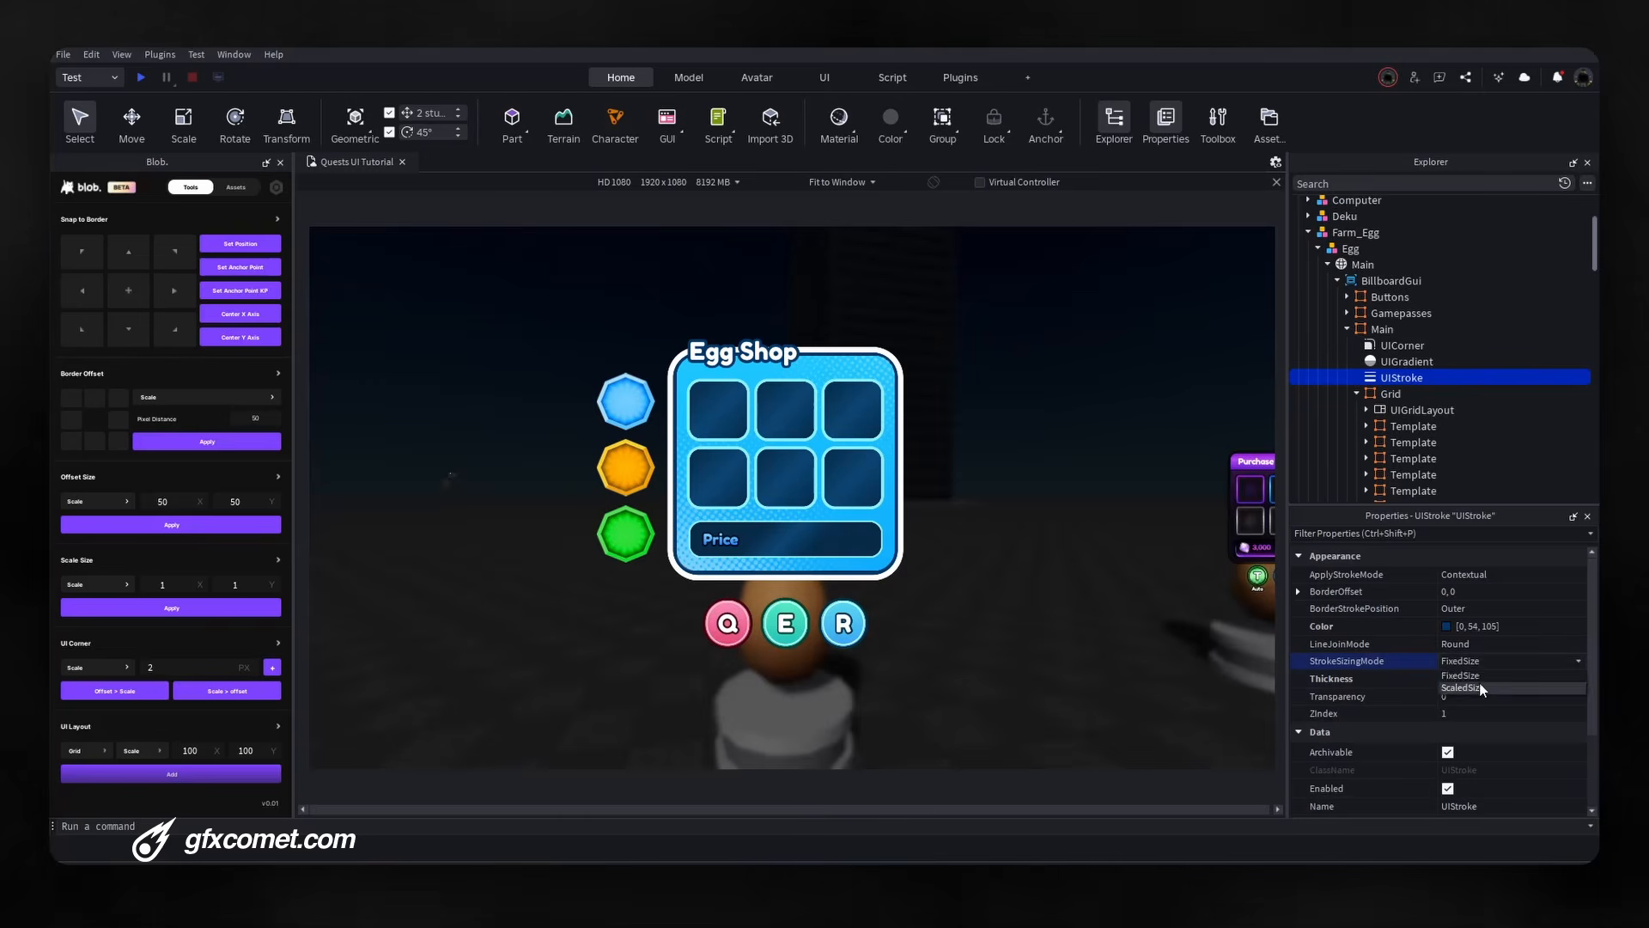
left_click(1481, 686)
left_click(1490, 680)
type(".05")
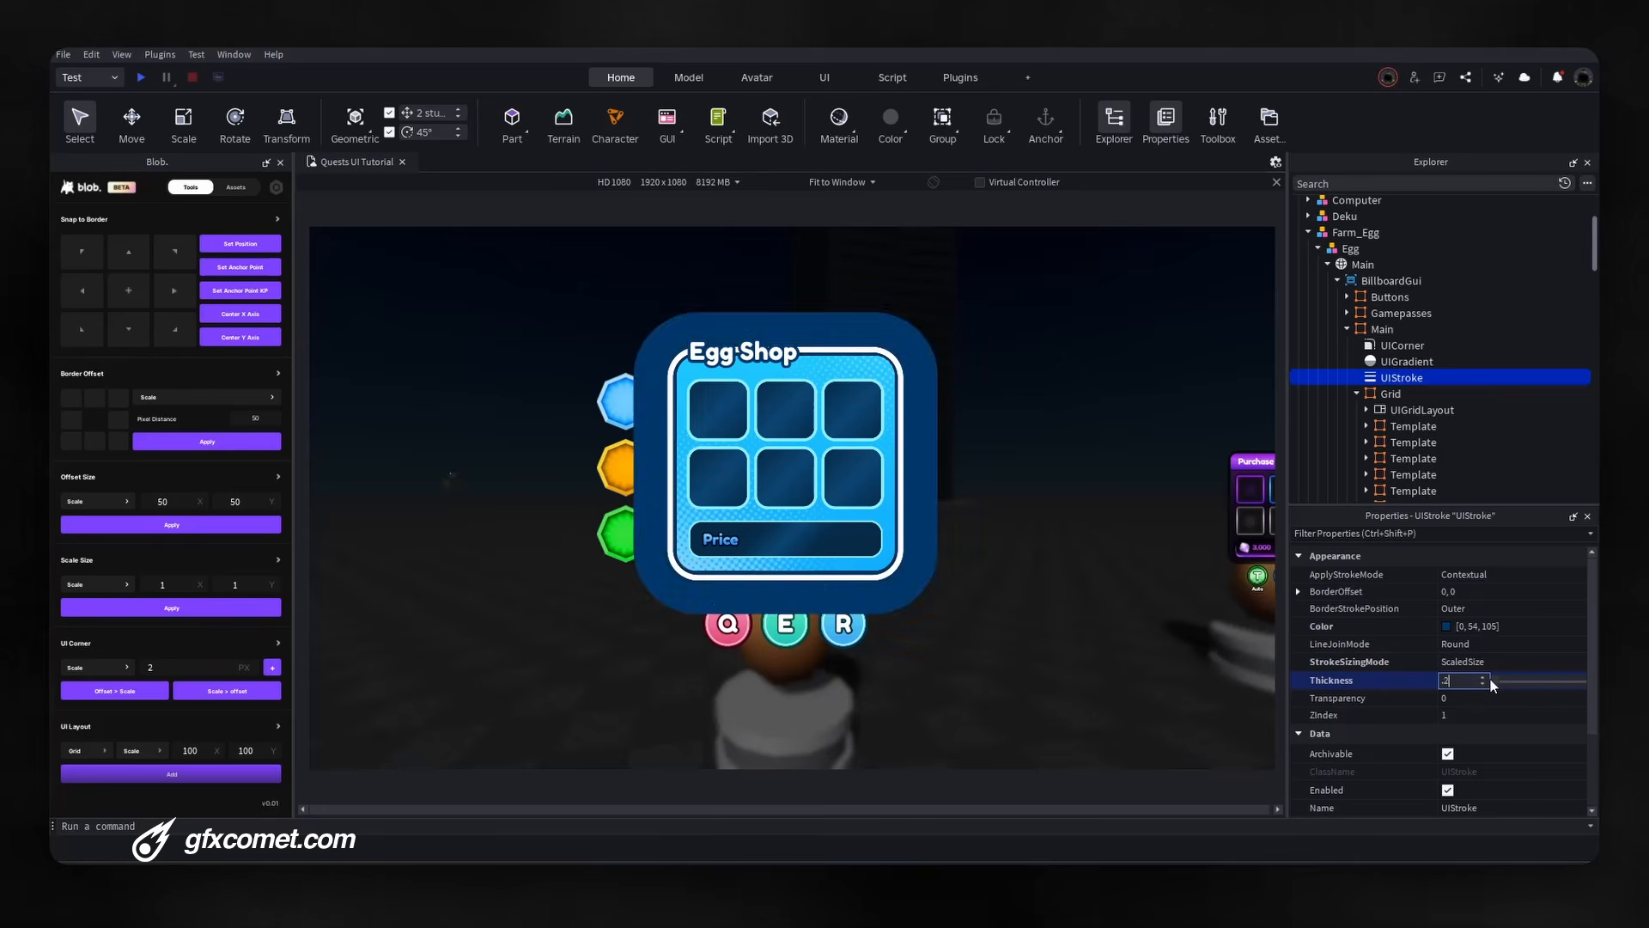
key("BackSpace")
type("3")
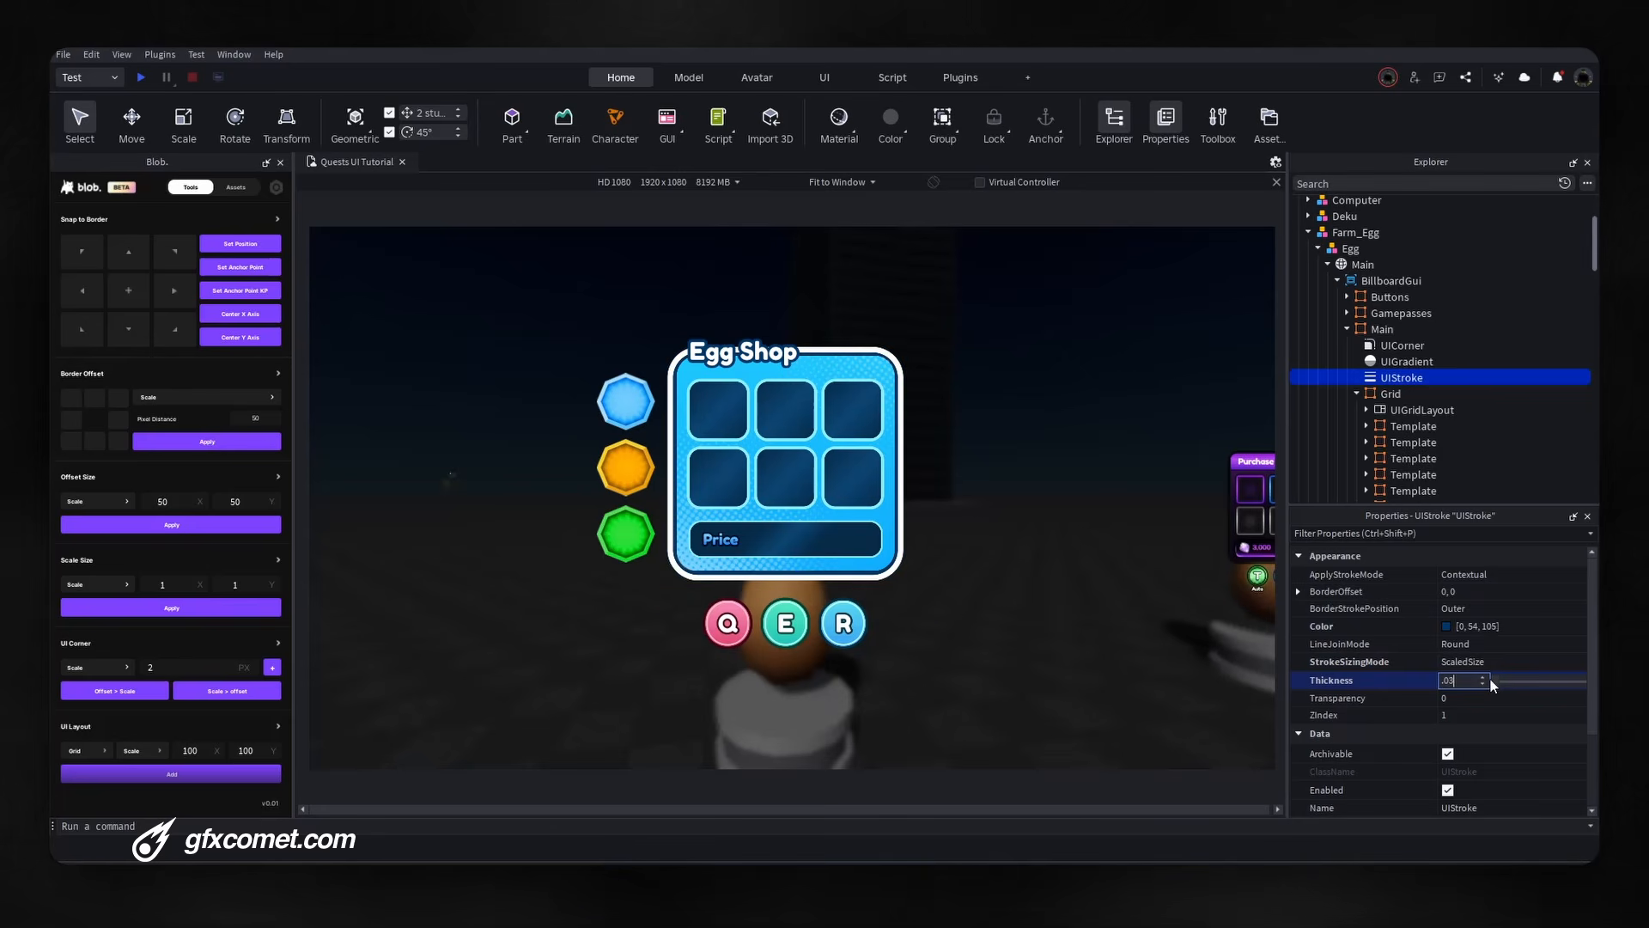
key("Return")
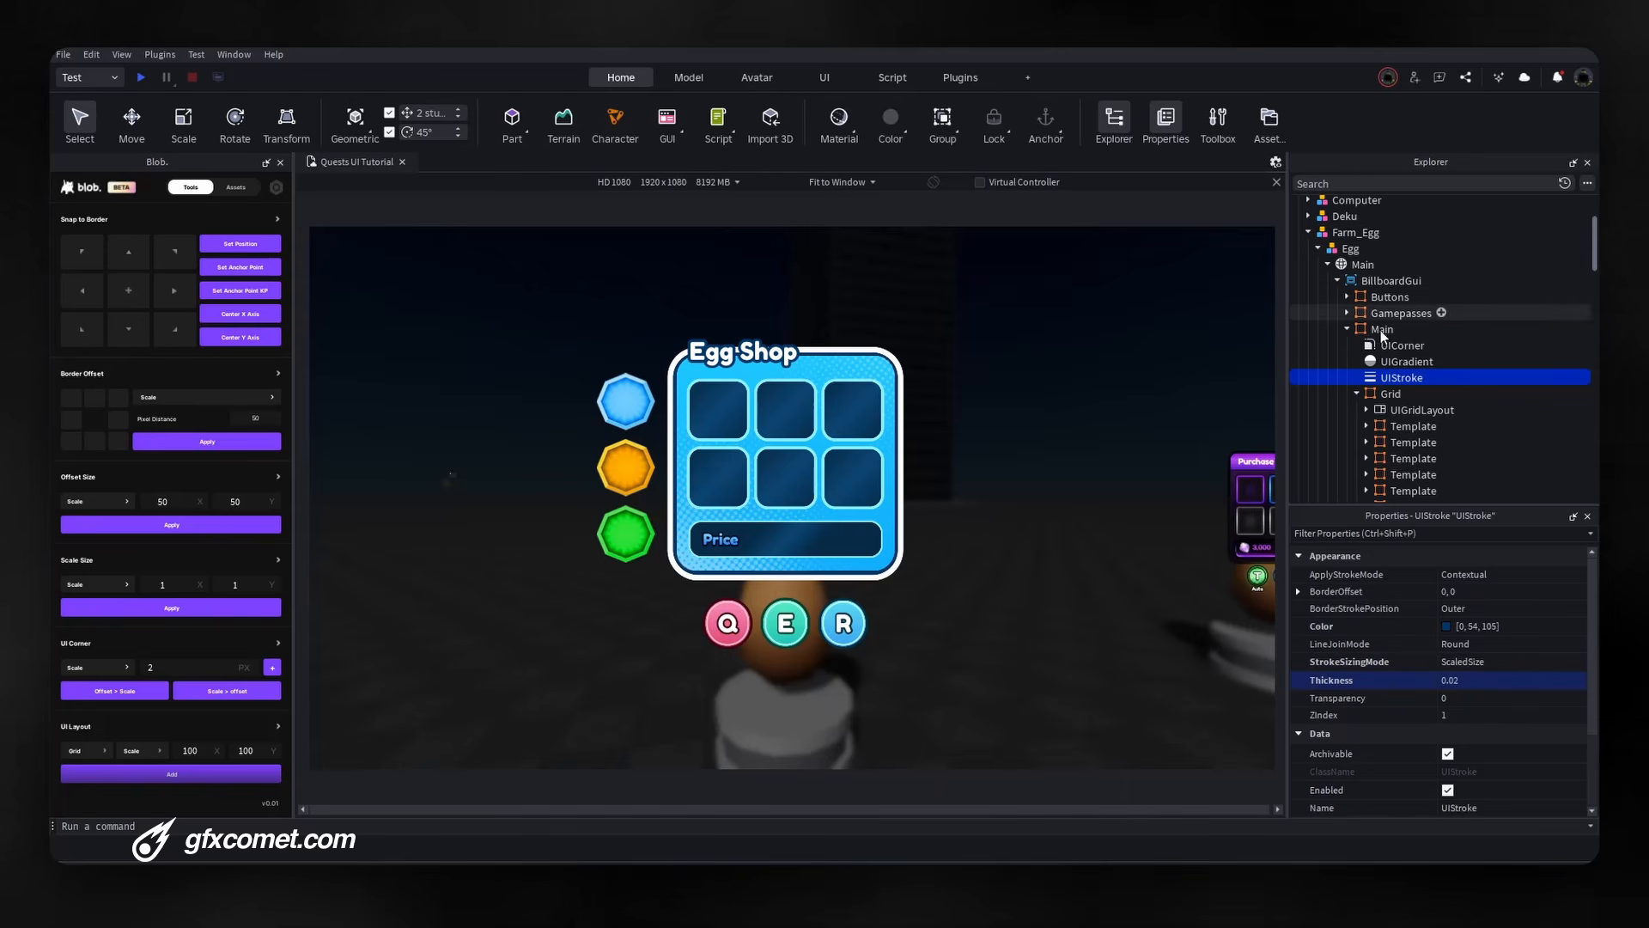
Expand the billboard's Buttons templates in the object hierarchy down to the second template's Stroke frame.
left_click(1346, 329)
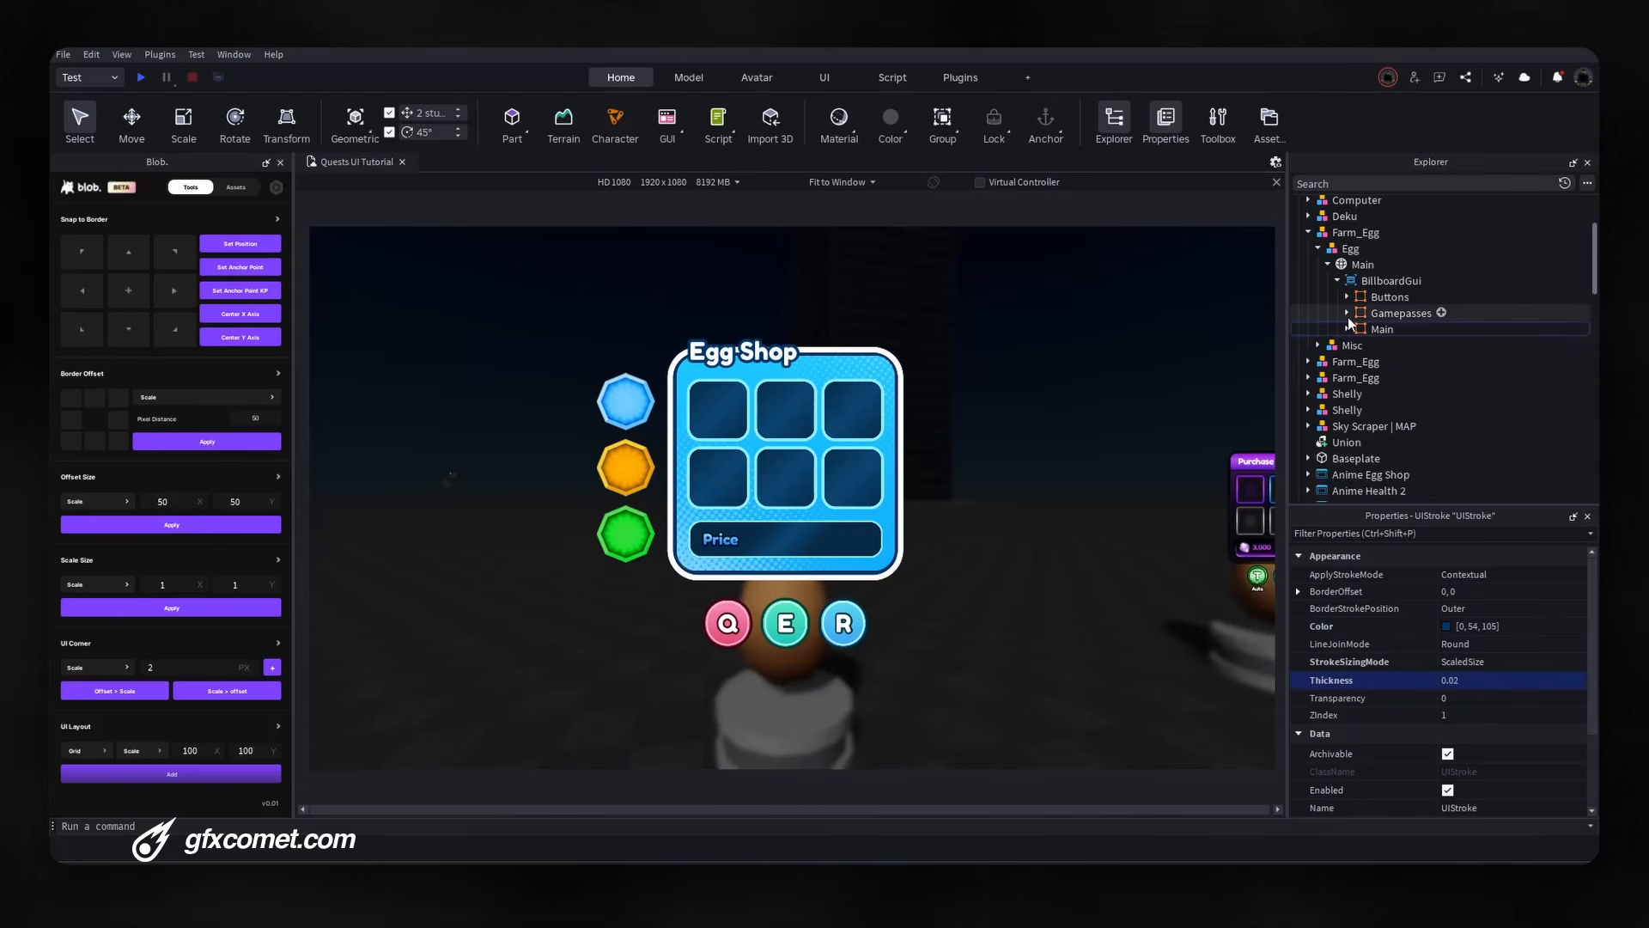
left_click(1346, 296)
left_click(1356, 329)
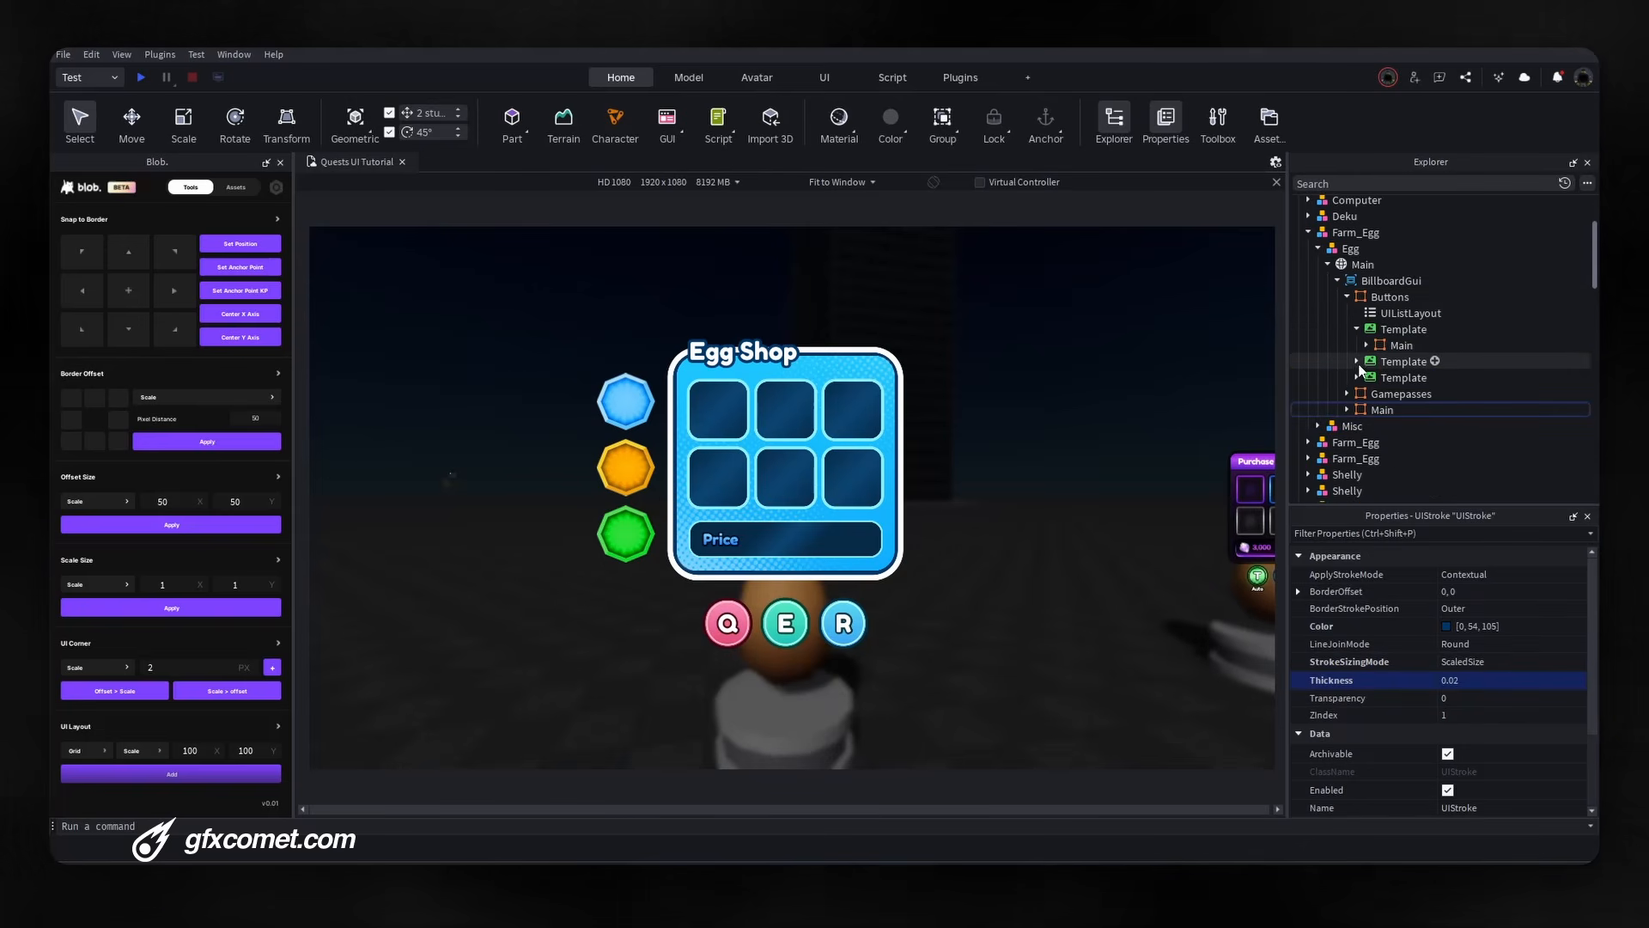
left_click(1357, 361)
left_click(1367, 377)
left_click(1367, 344)
scroll(1374, 403, "down", 3)
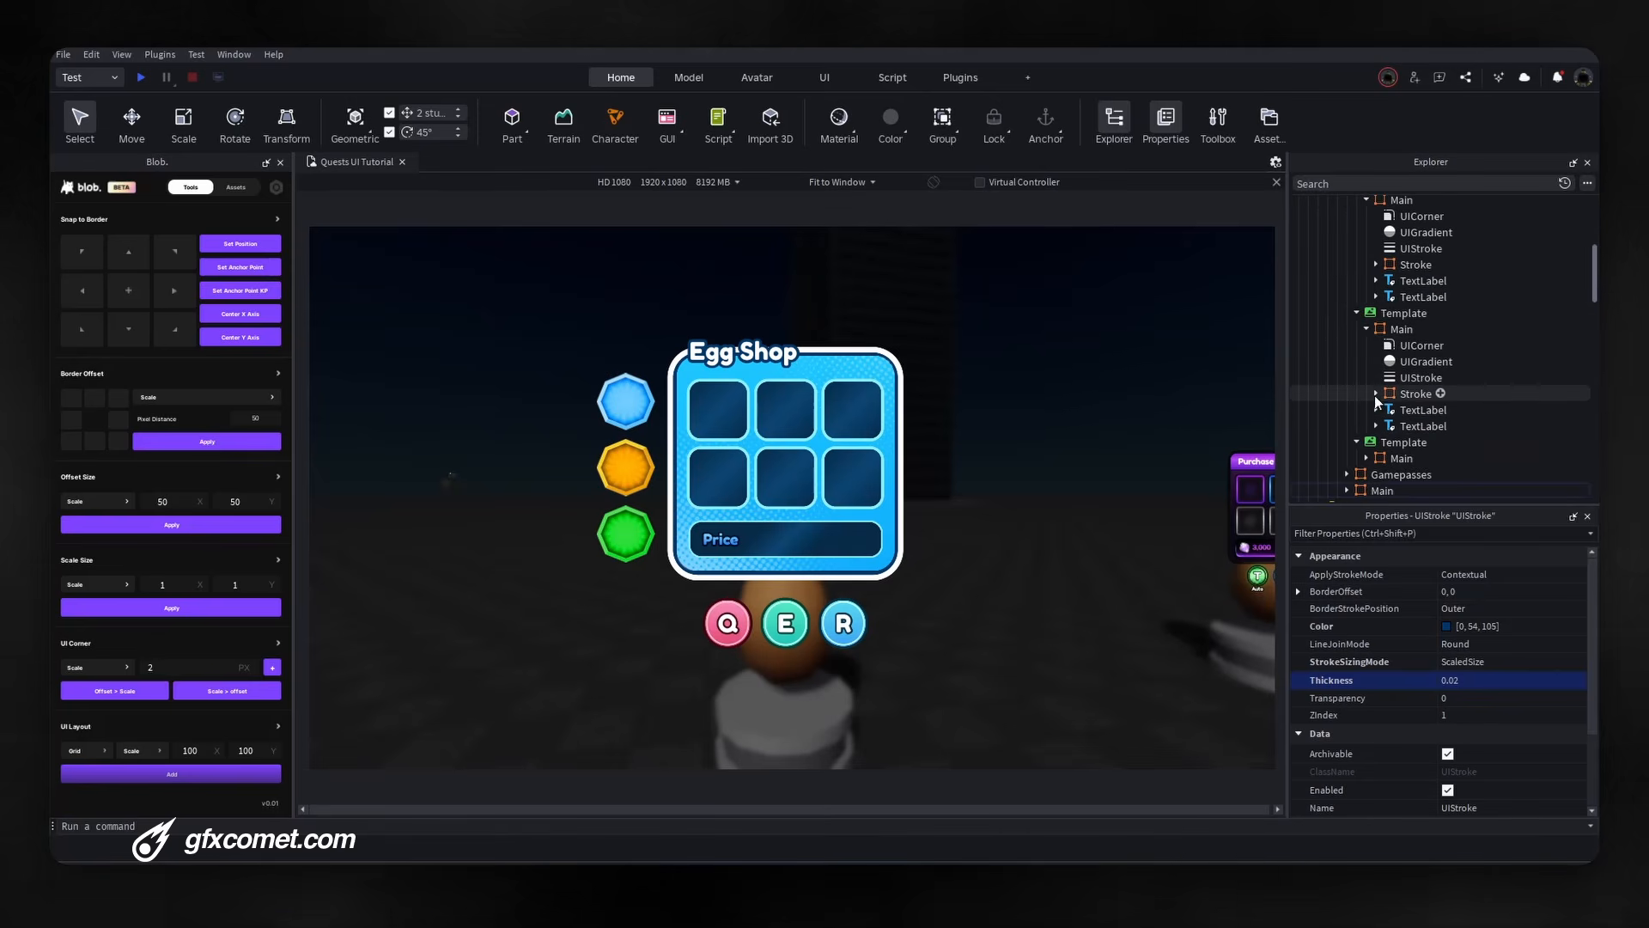
left_click(1376, 394)
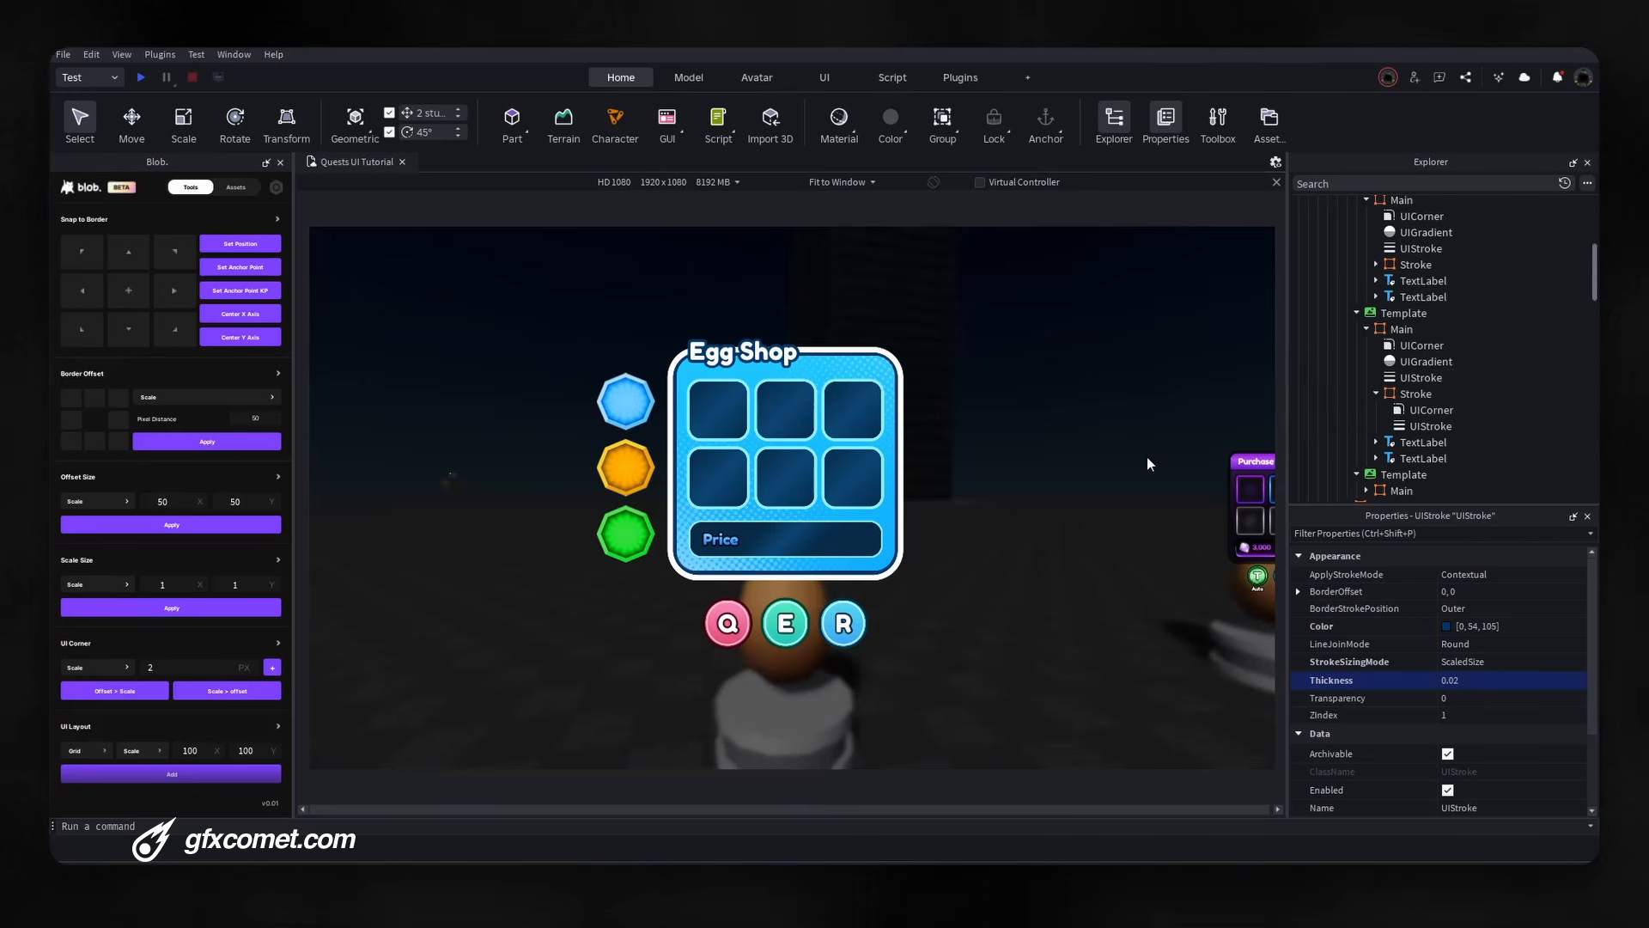
Show the viewport at Actual Resolution and view the Q, E and R buttons close up.
left_click(842, 182)
left_click(837, 206)
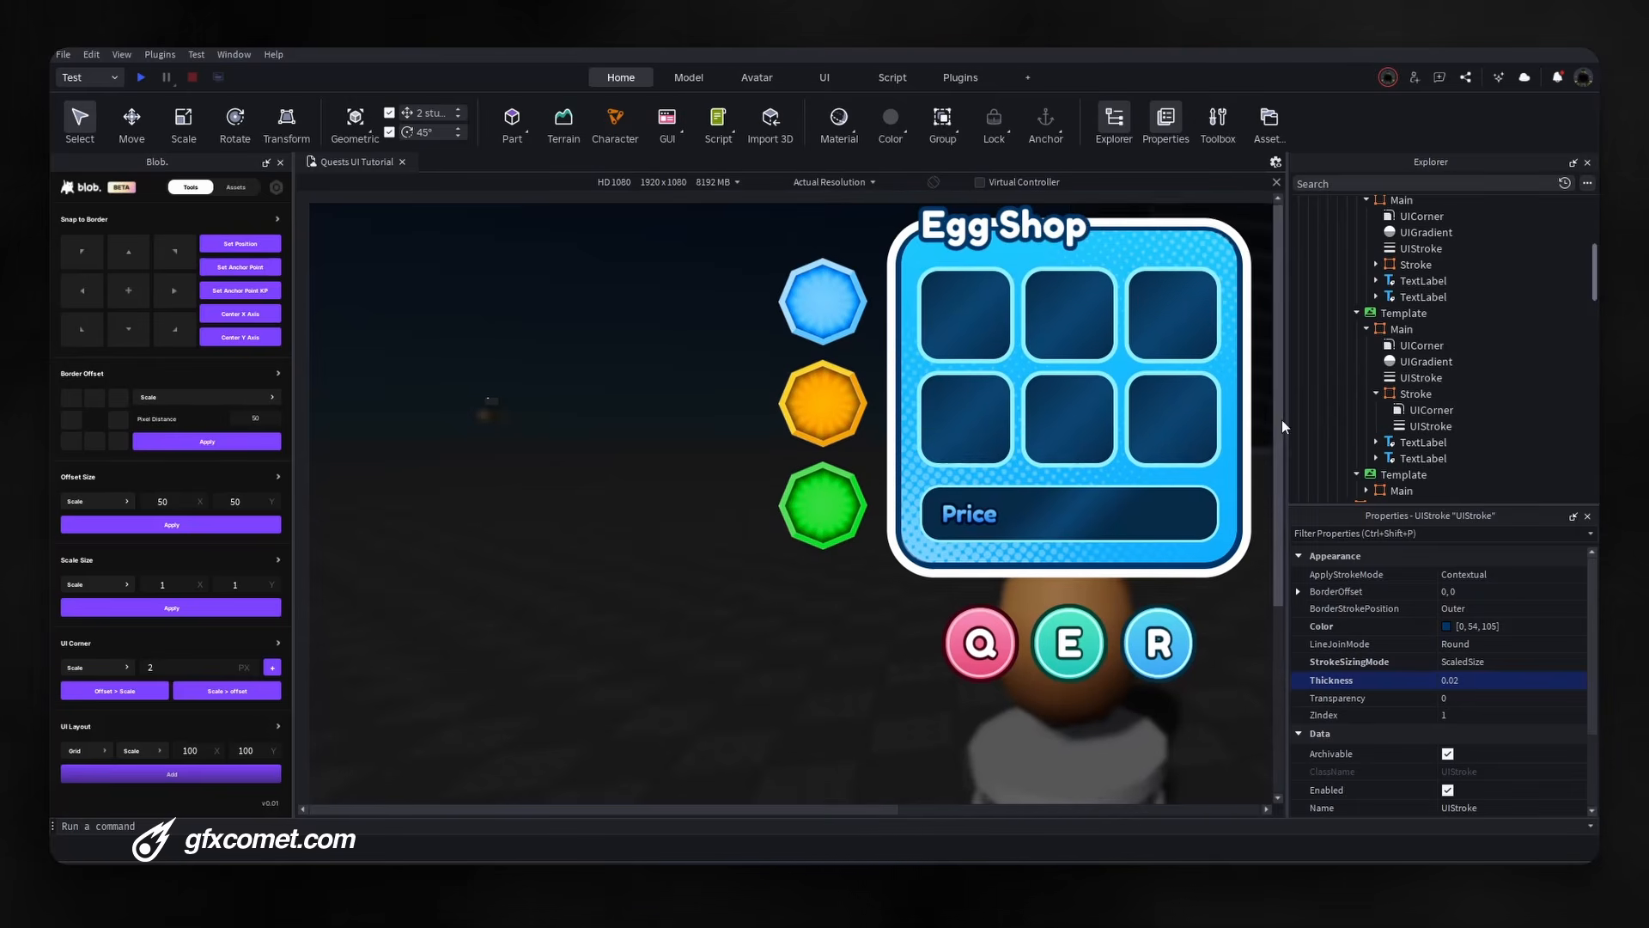
left_click_drag(1278, 419, 1279, 452)
left_click_drag(849, 810, 1033, 809)
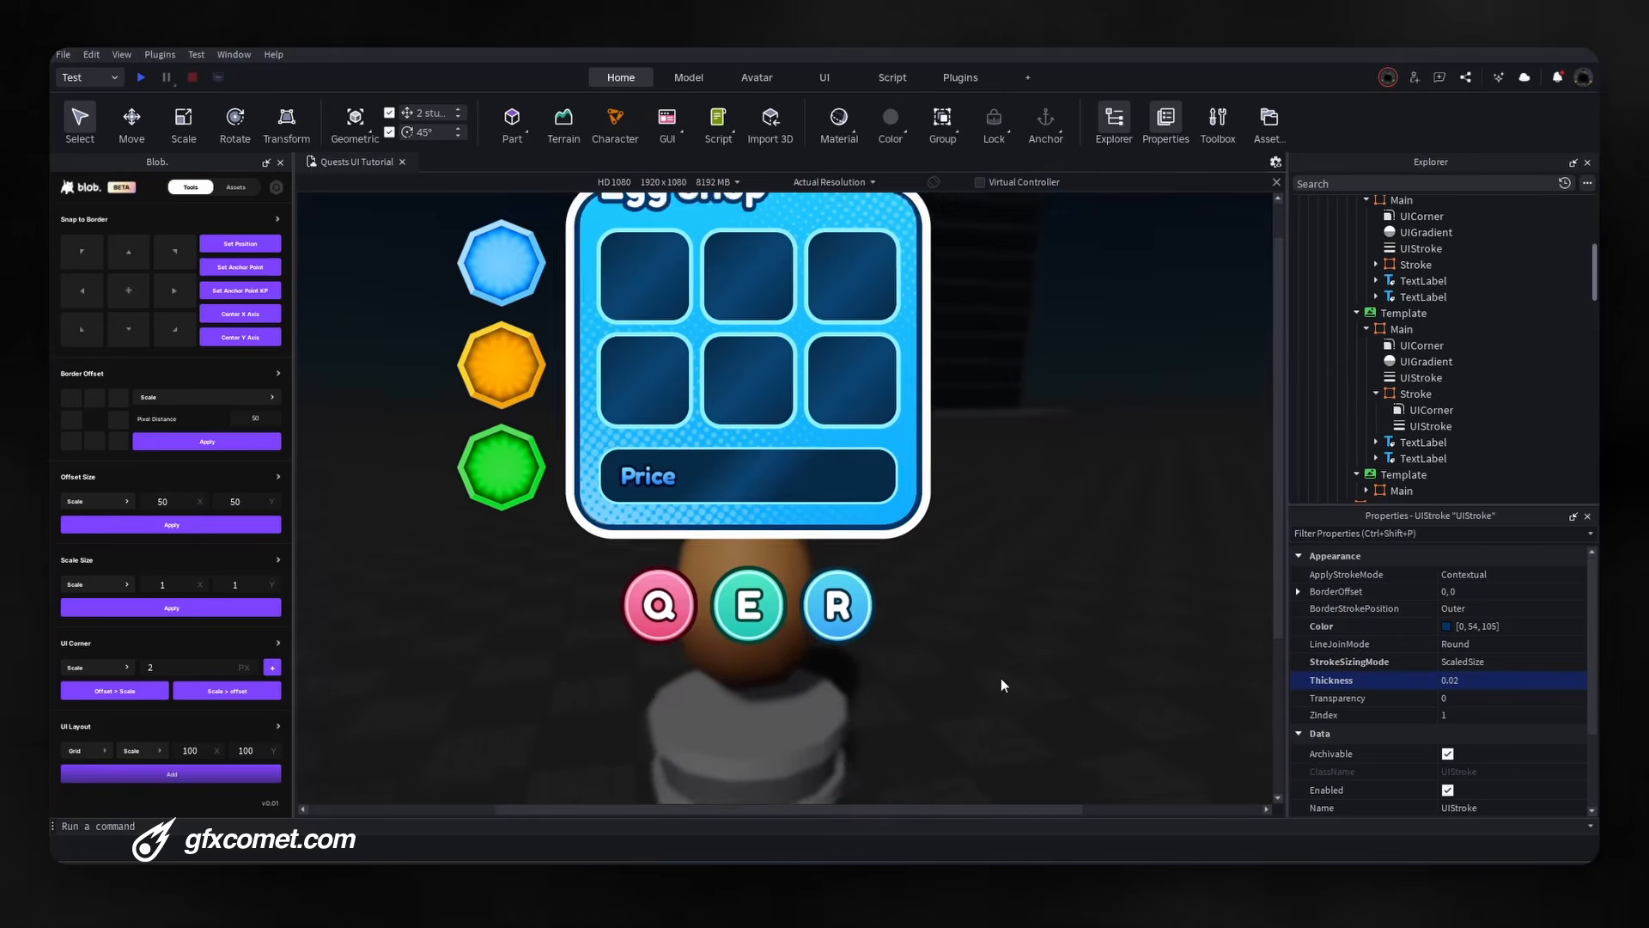
scroll(1001, 677, "up", 10)
scroll(1001, 678, "down", 5)
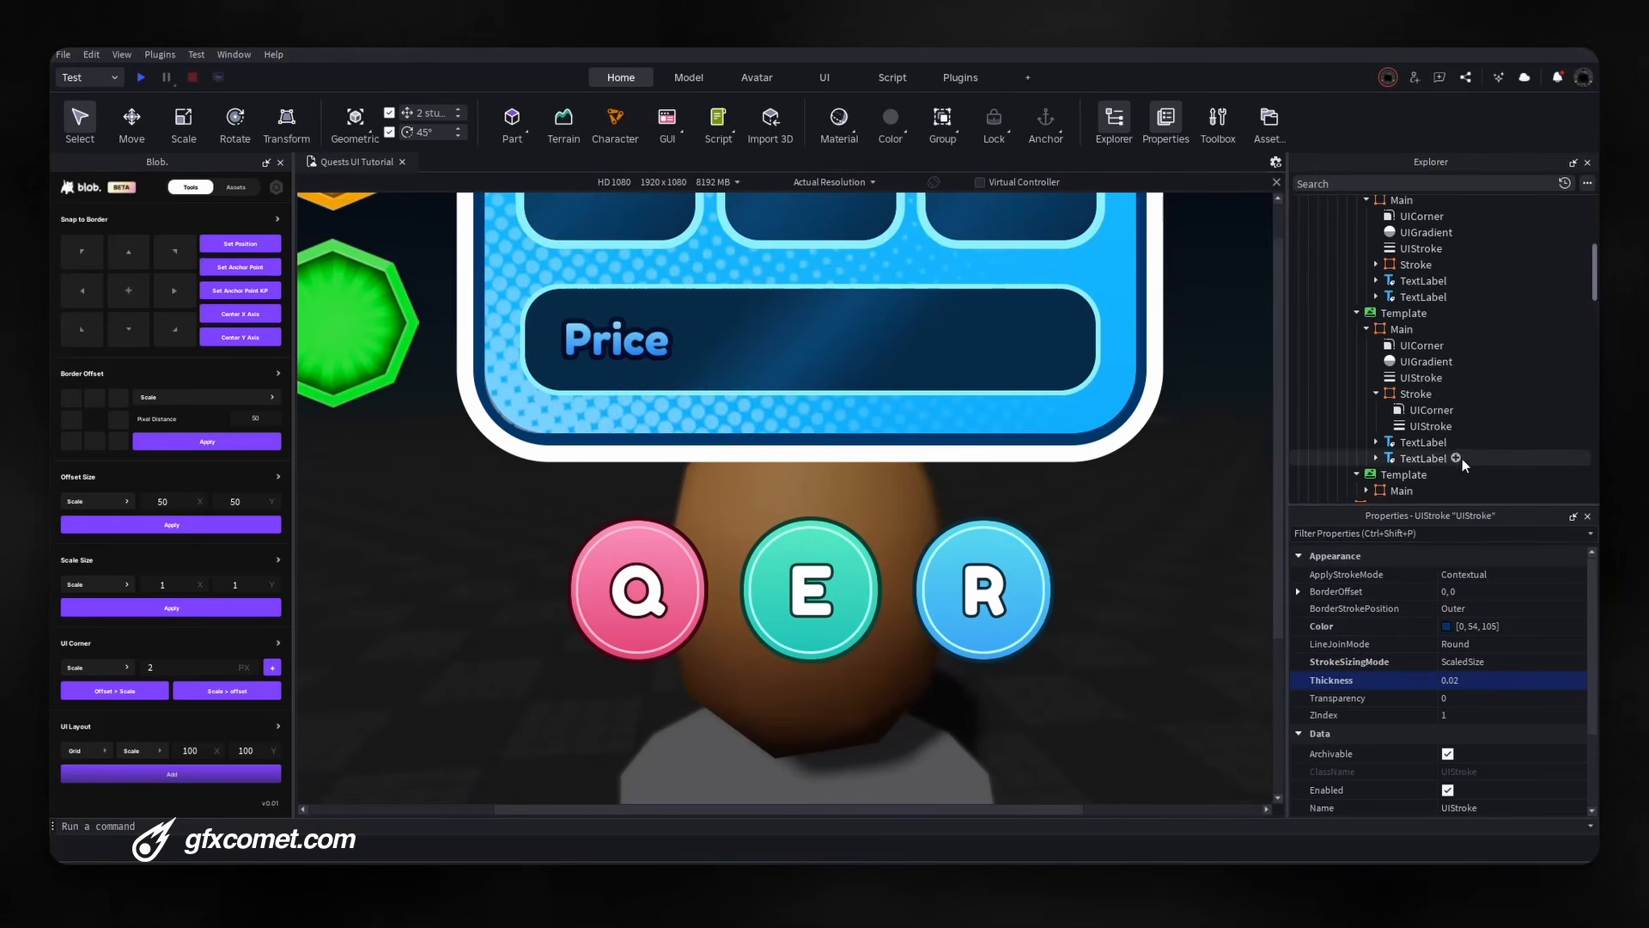
Select the UIStroke in the E button's Main frame and examine its outline at near and far distances.
left_click(1419, 379)
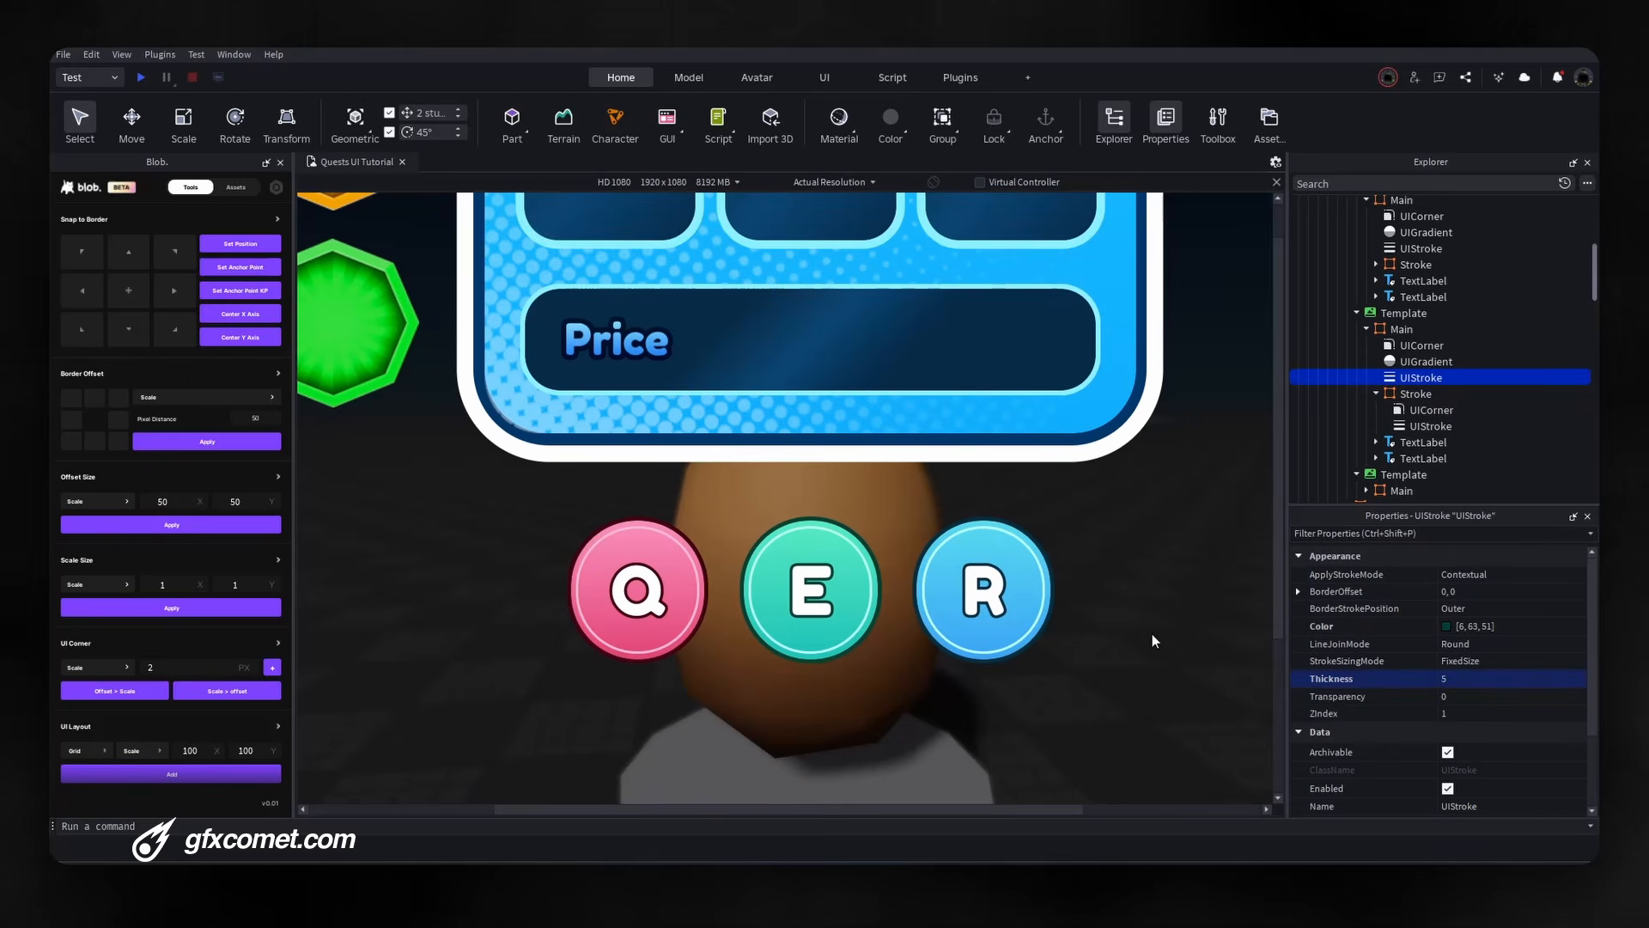
scroll(1066, 574, "down", 10)
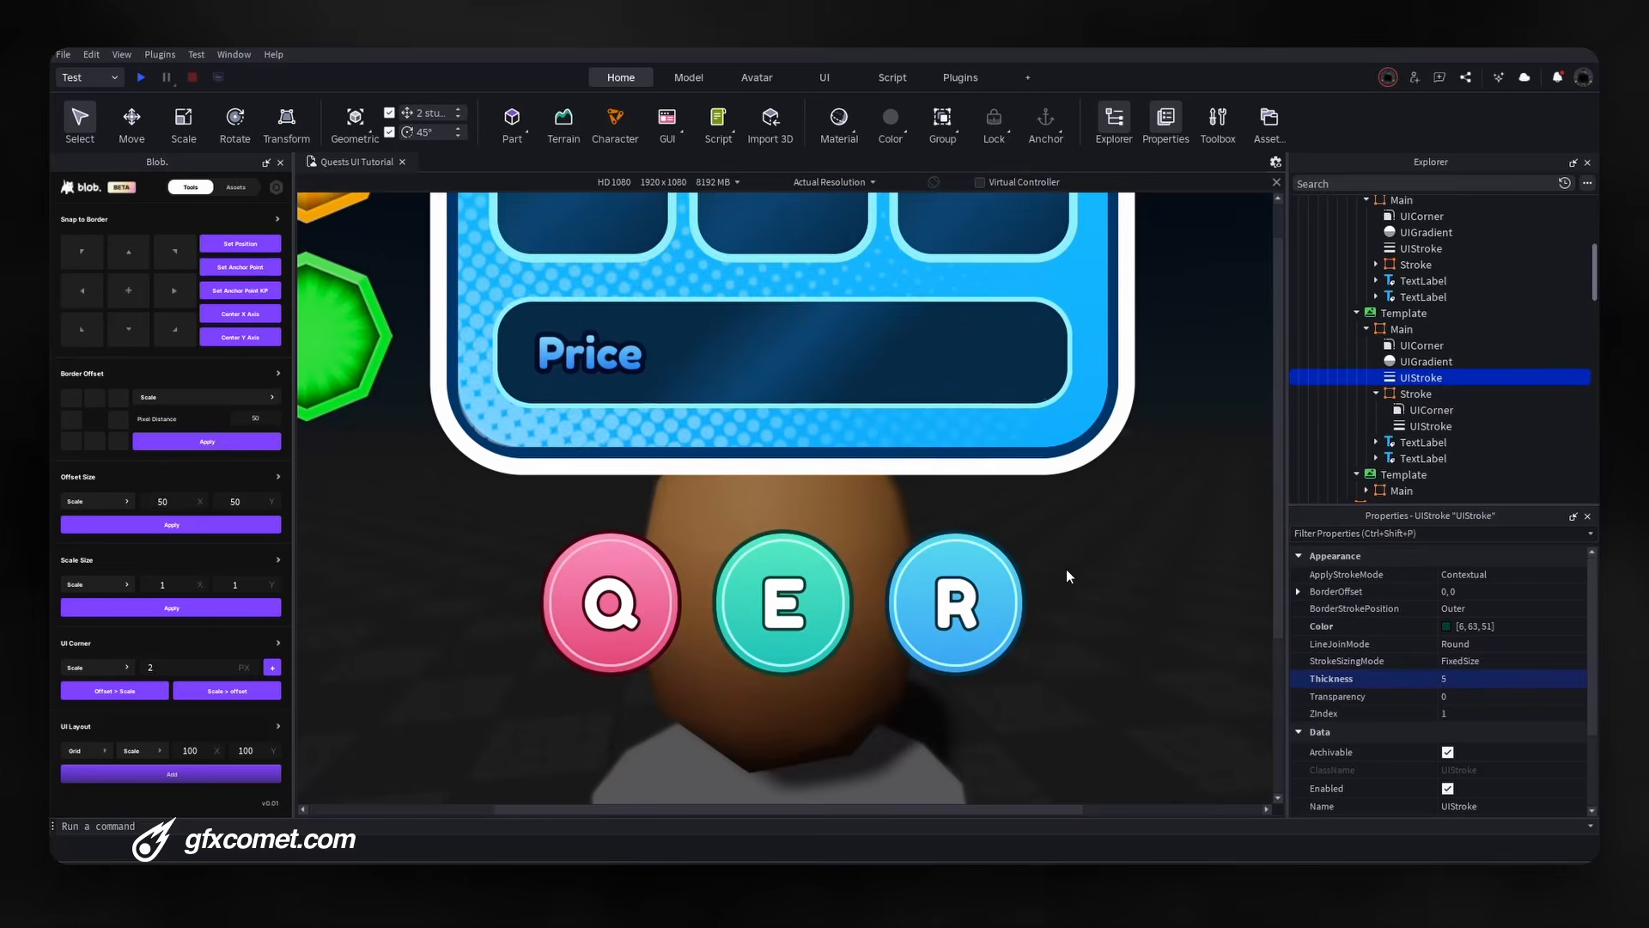
scroll(1066, 575, "up", 4)
scroll(1066, 575, "down", 3)
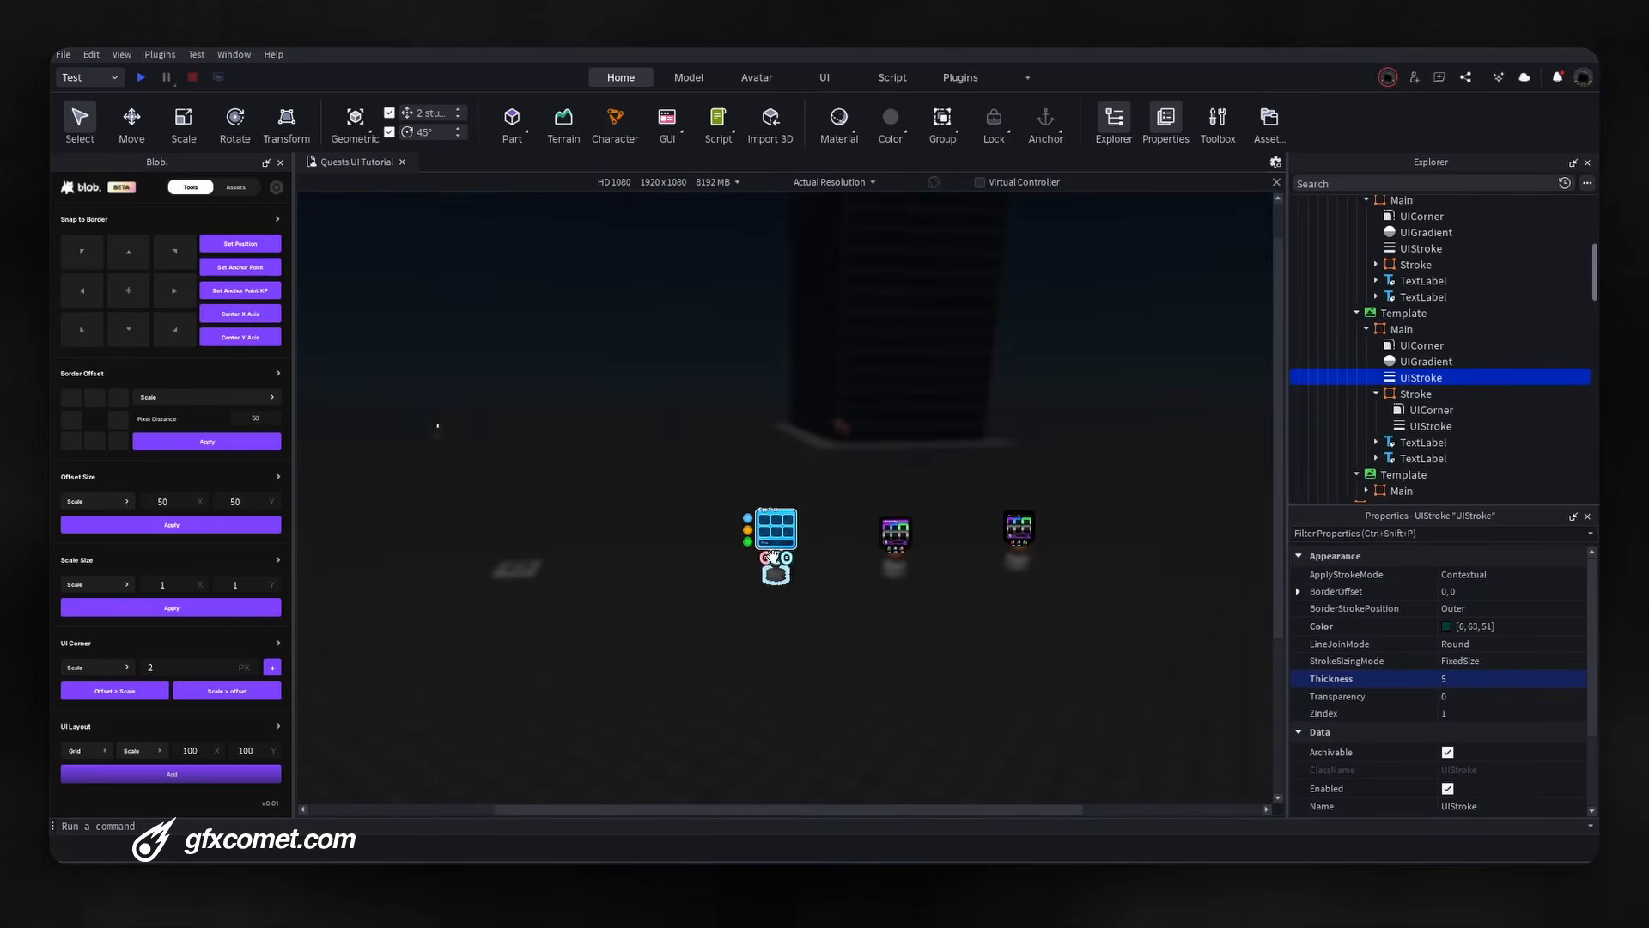
Set the UIStrokes directly inside the Main frames of the Q, E and R buttons to ScaledSize with a thickness of 0.05.
scroll(950, 508, "up", 6)
scroll(958, 488, "up", 5)
scroll(967, 473, "down", 6)
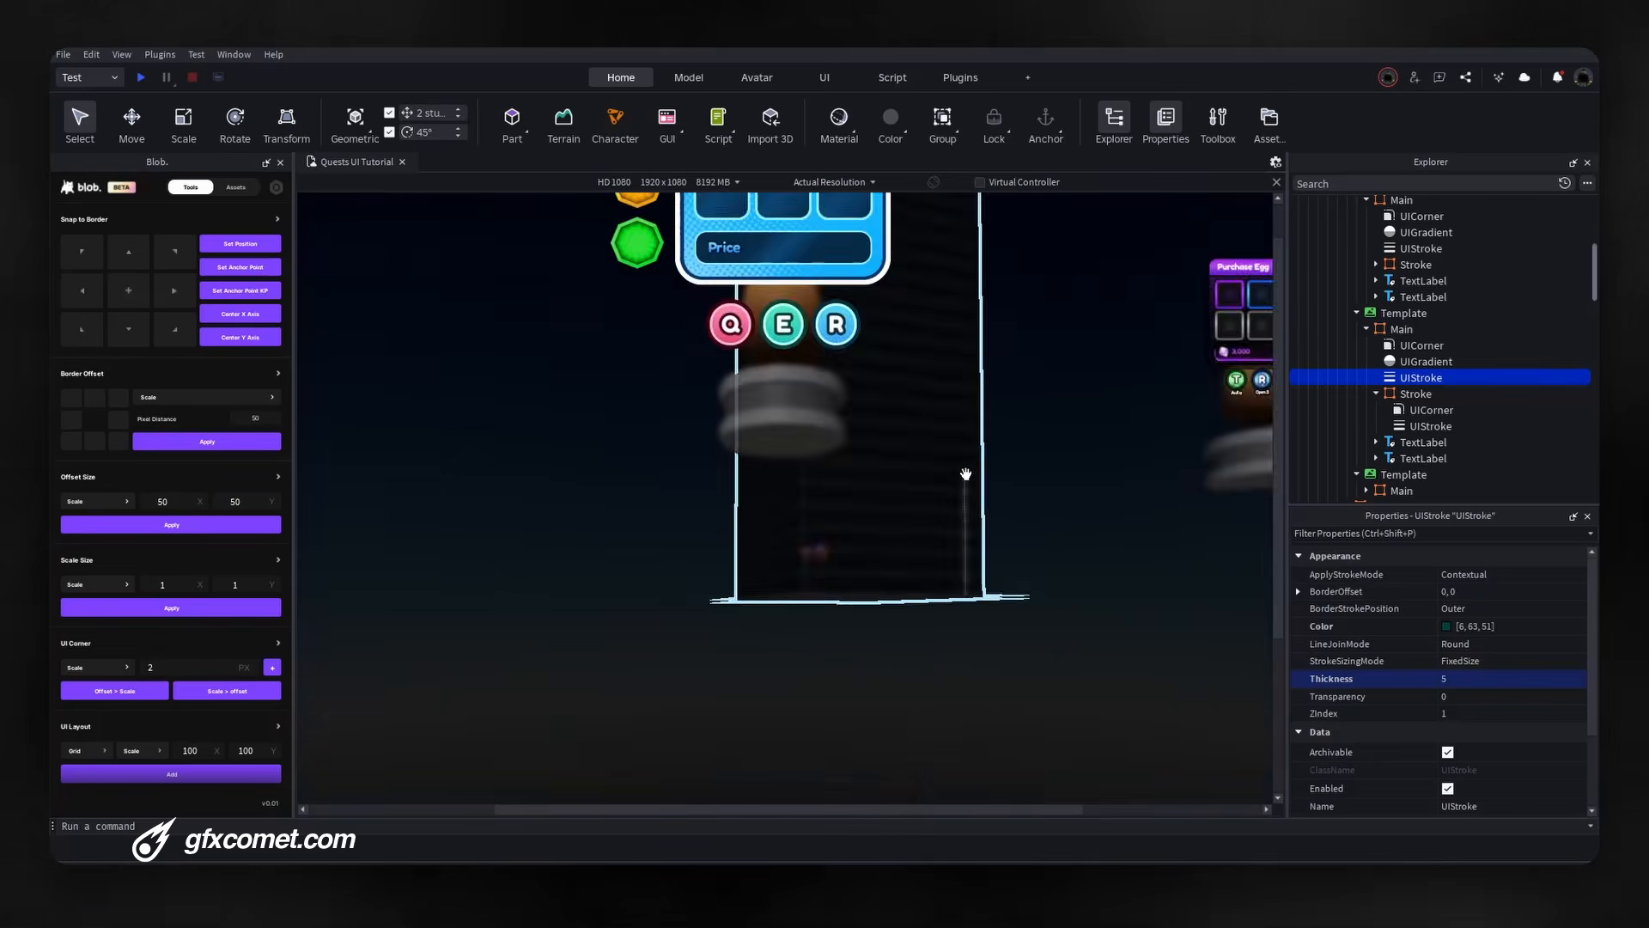
scroll(965, 474, "up", 6)
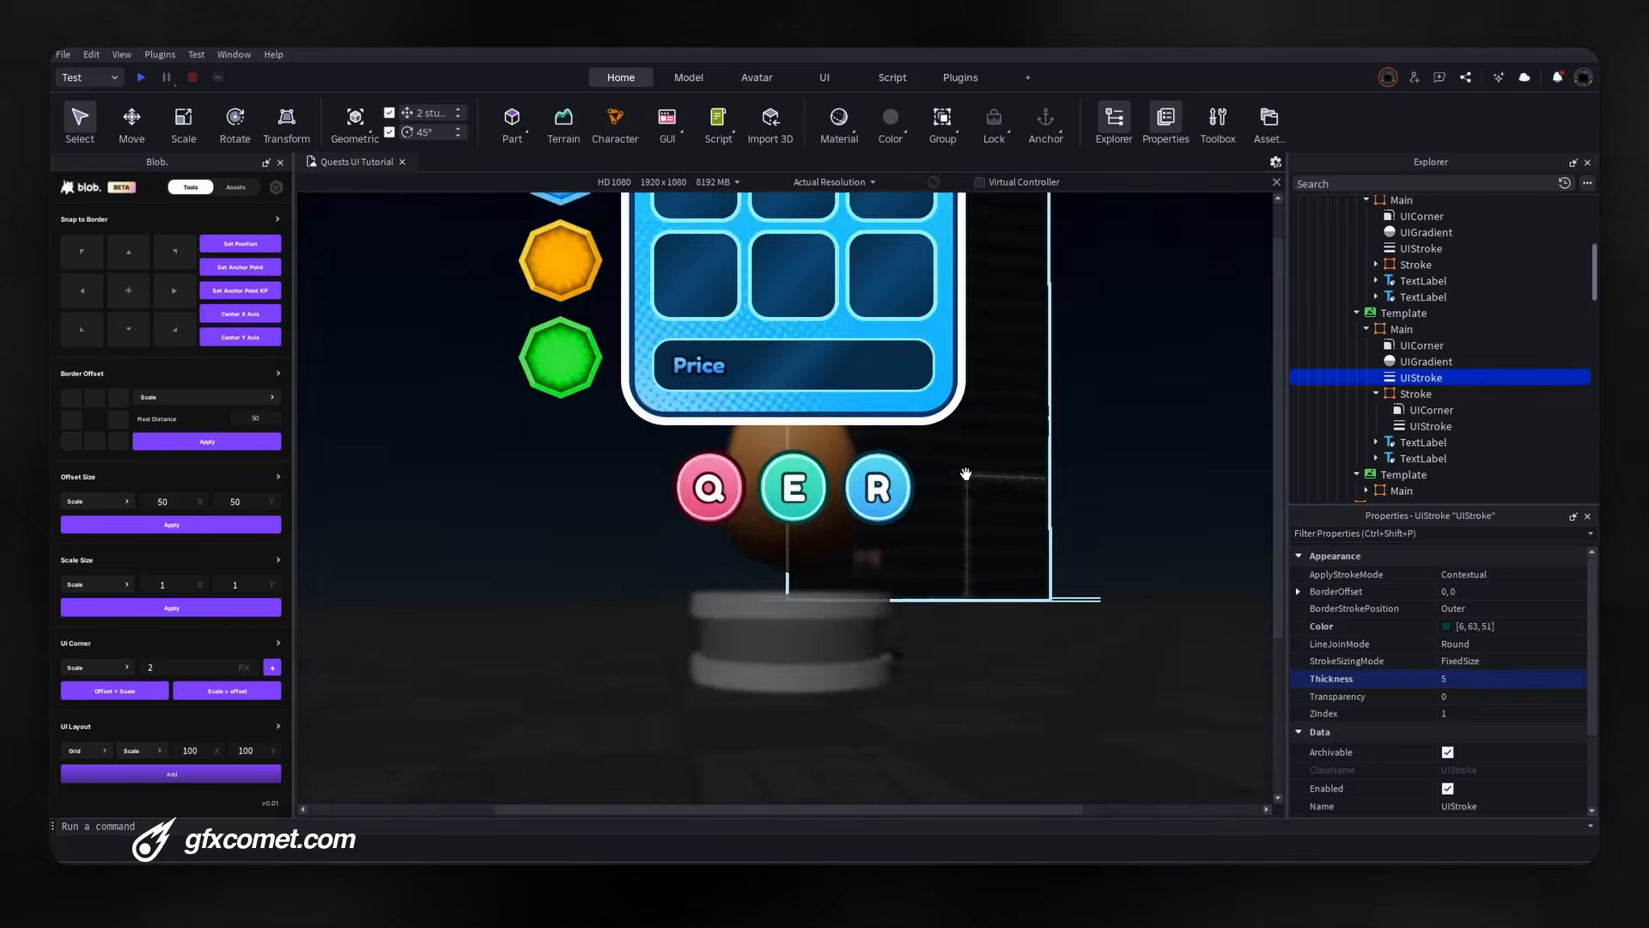
scroll(965, 474, "up", 4)
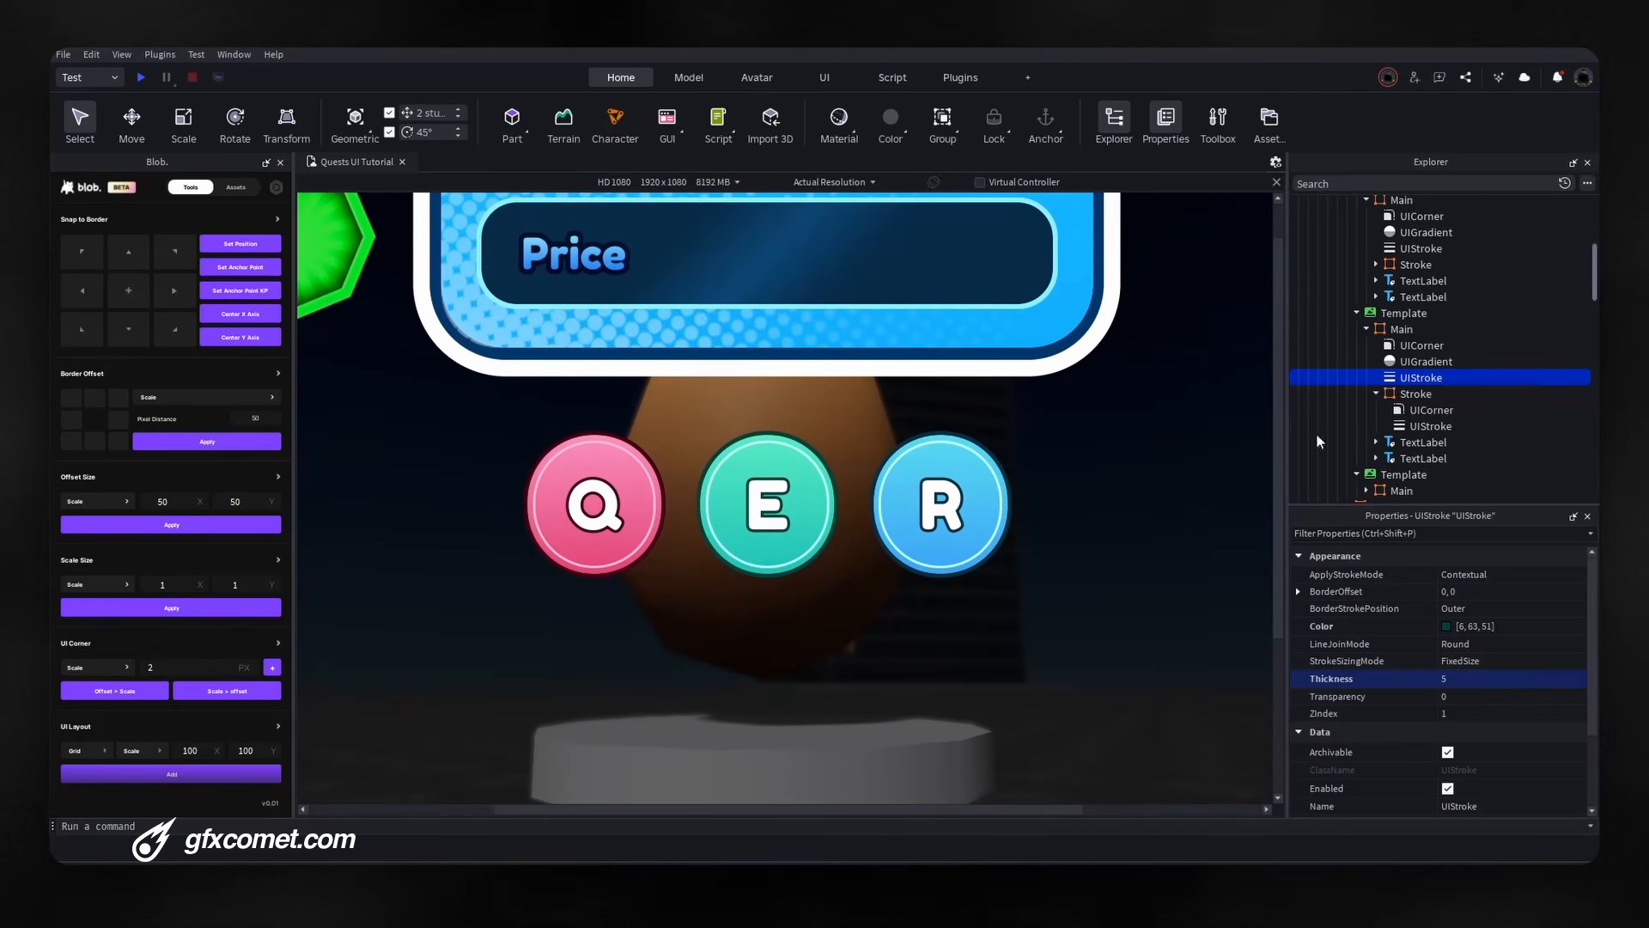
scroll(1443, 344, "up", 1)
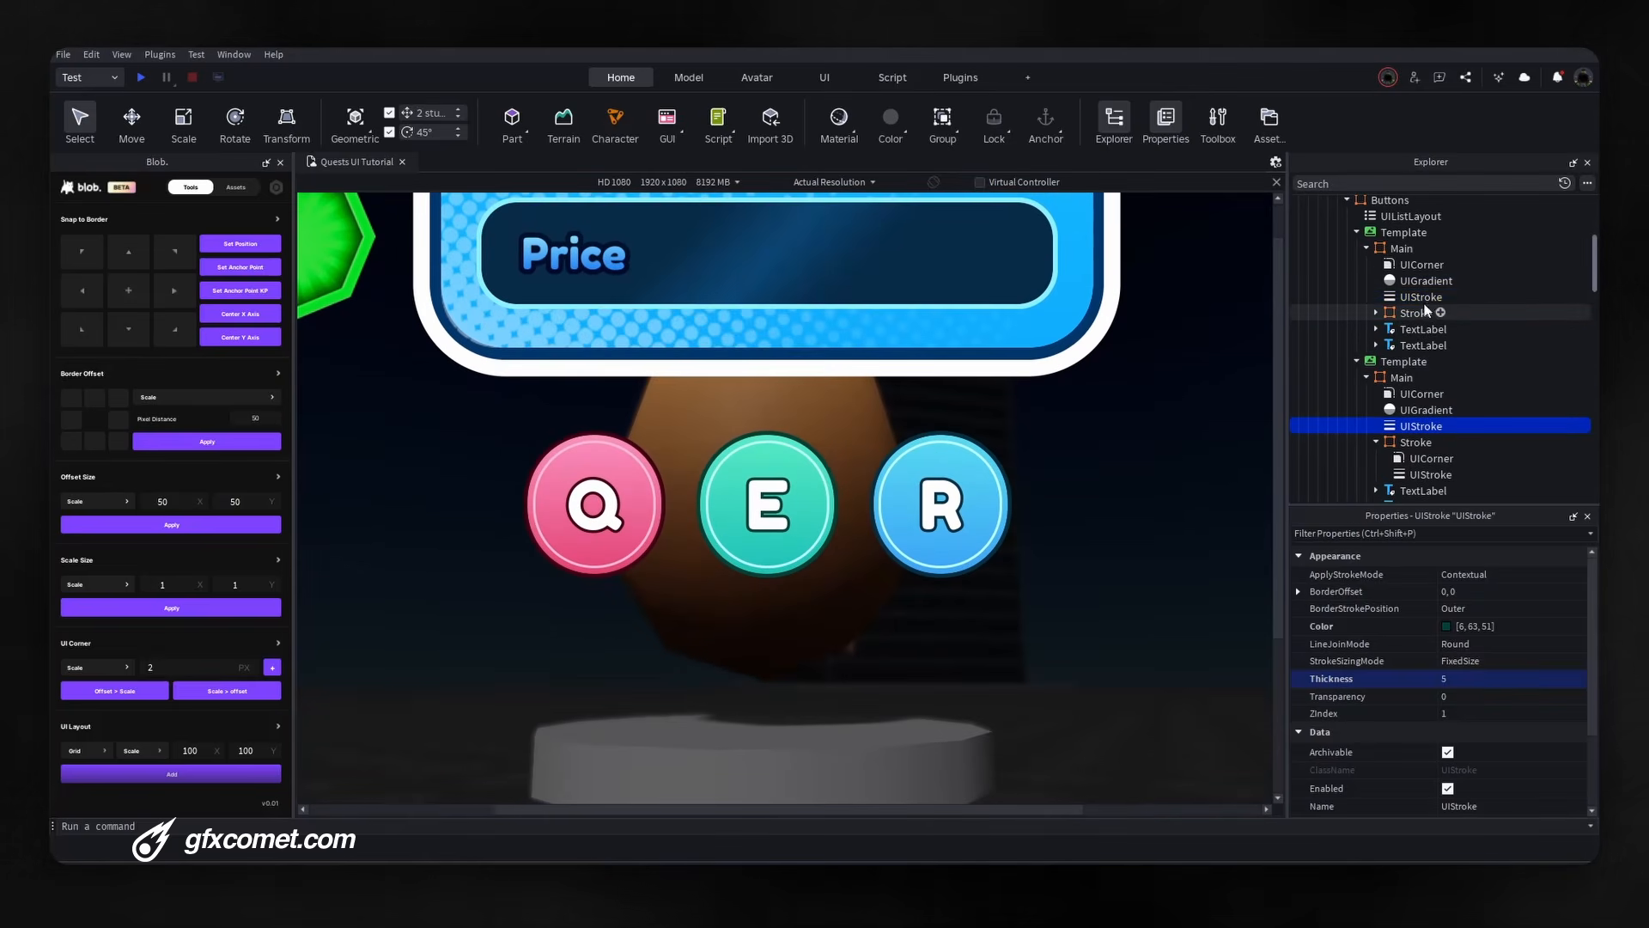
left_click(1424, 302, "ctrl")
scroll(1424, 307, "up", 1)
scroll(1422, 326, "down", 3)
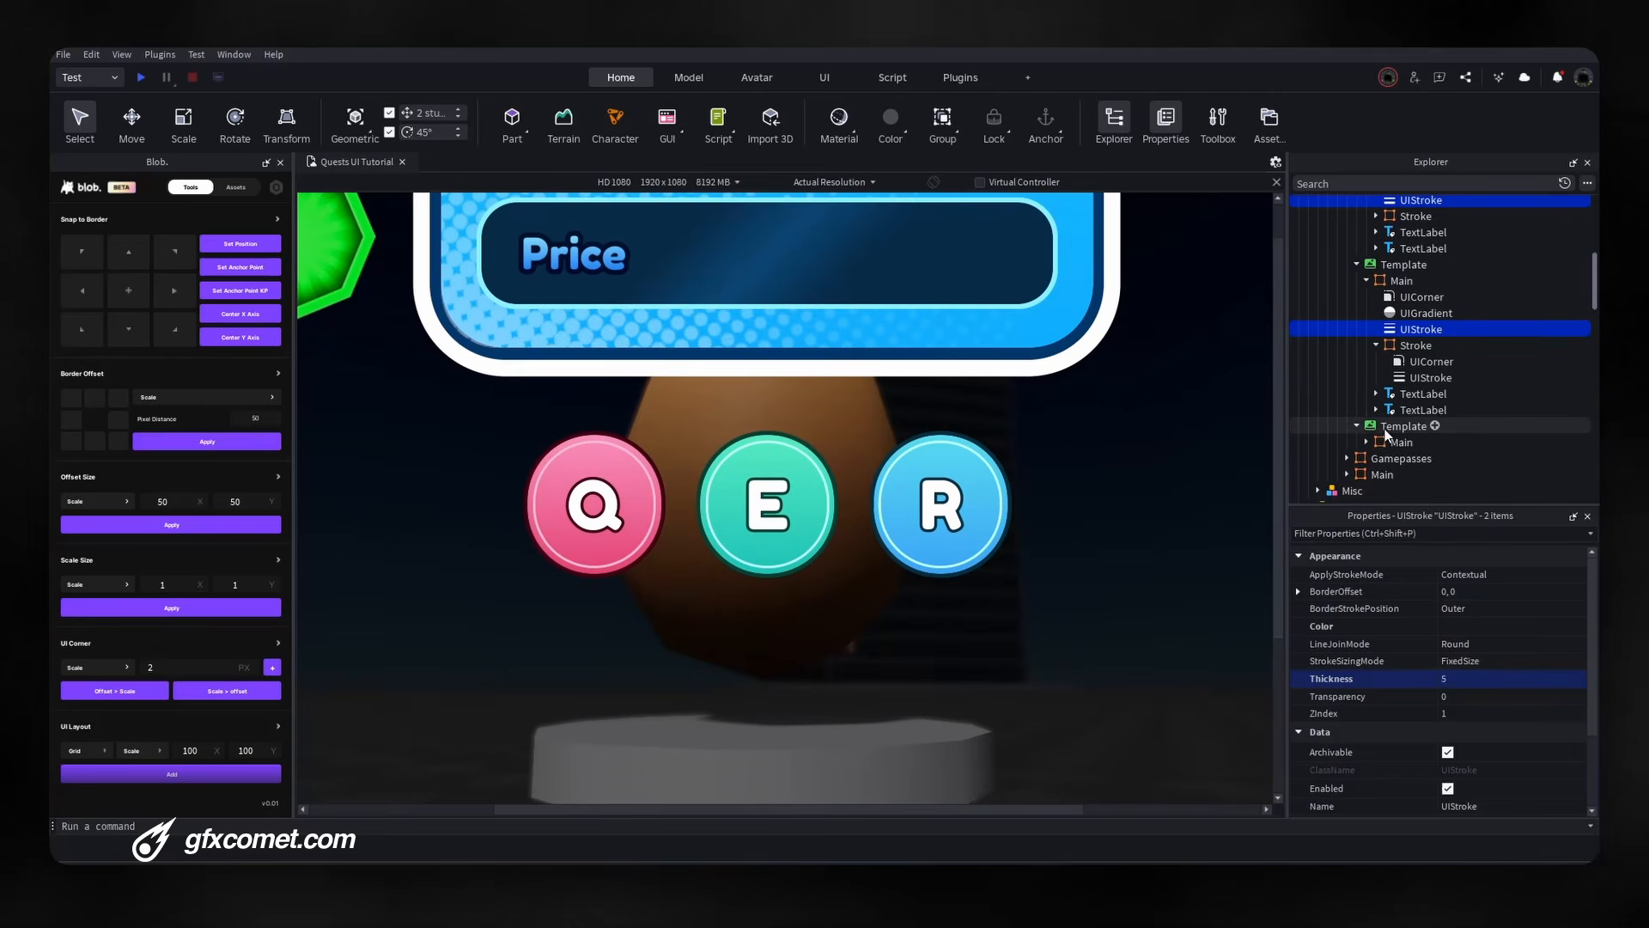
left_click(1414, 491, "ctrl")
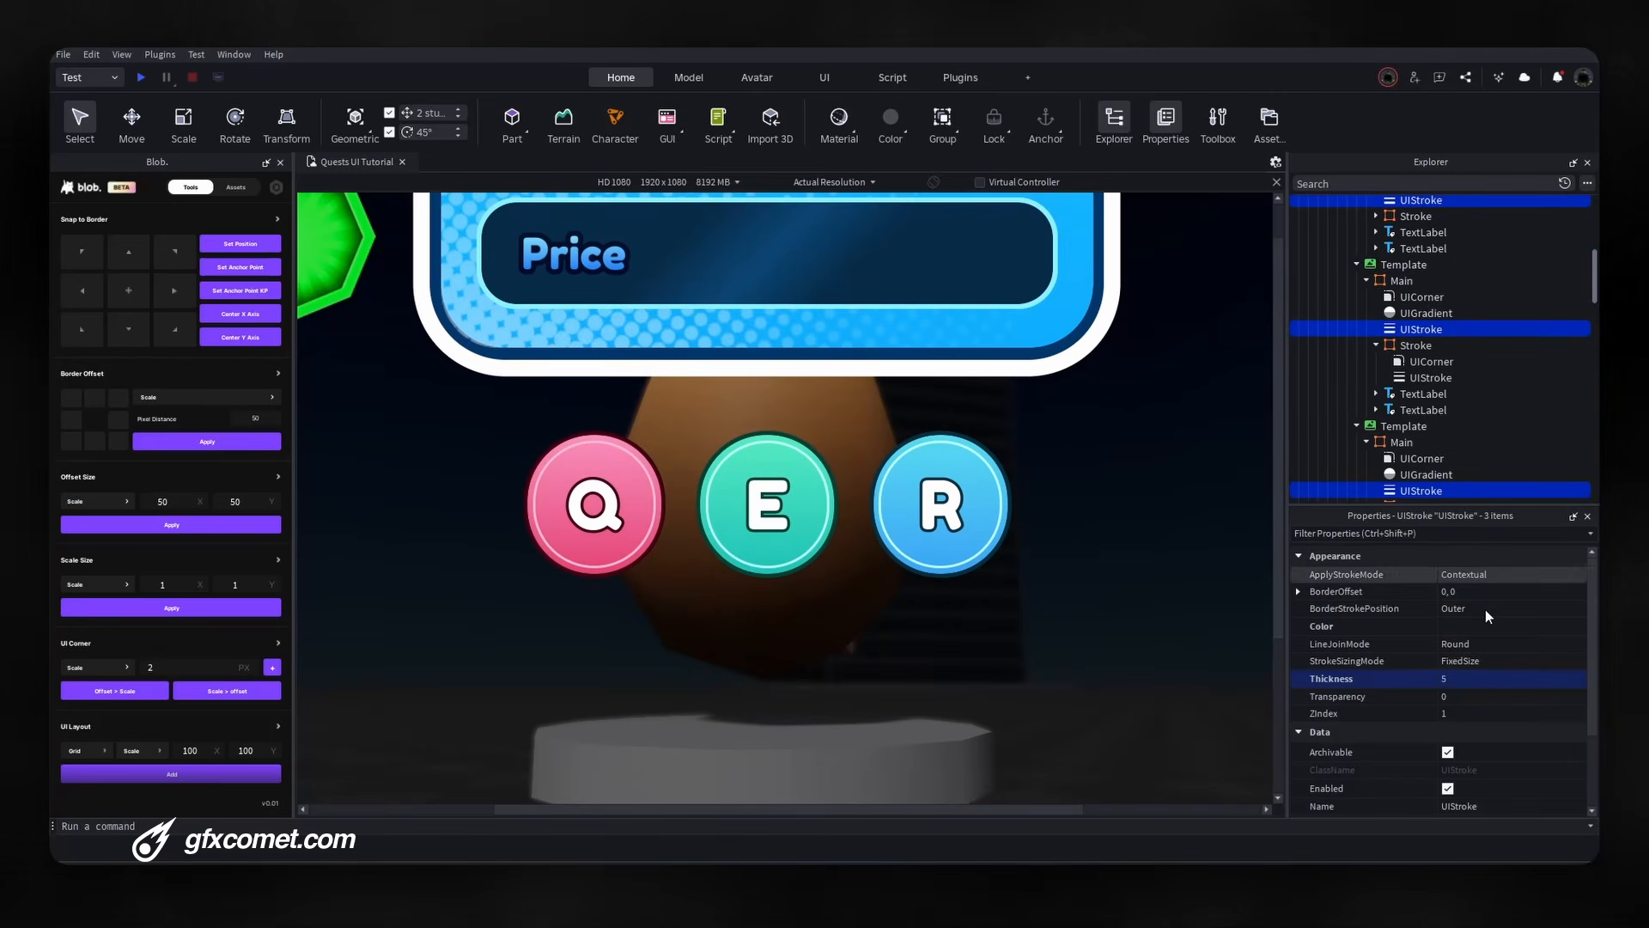
left_click(1531, 660)
left_click(1499, 689)
left_click(1489, 678)
type(".05")
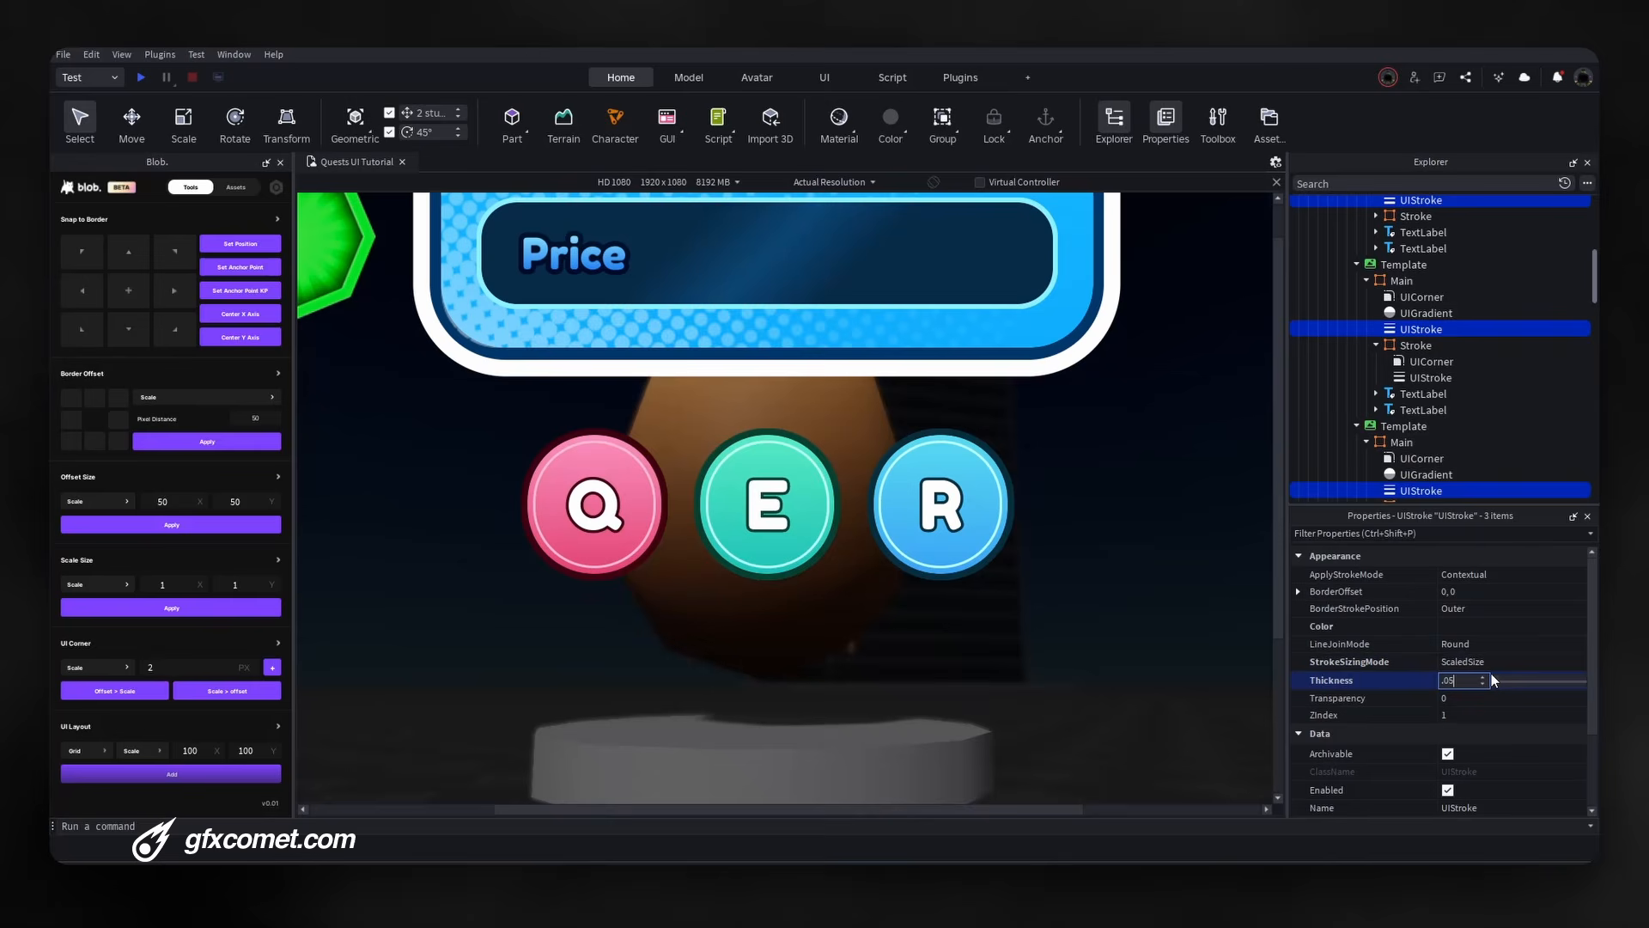
key("Return")
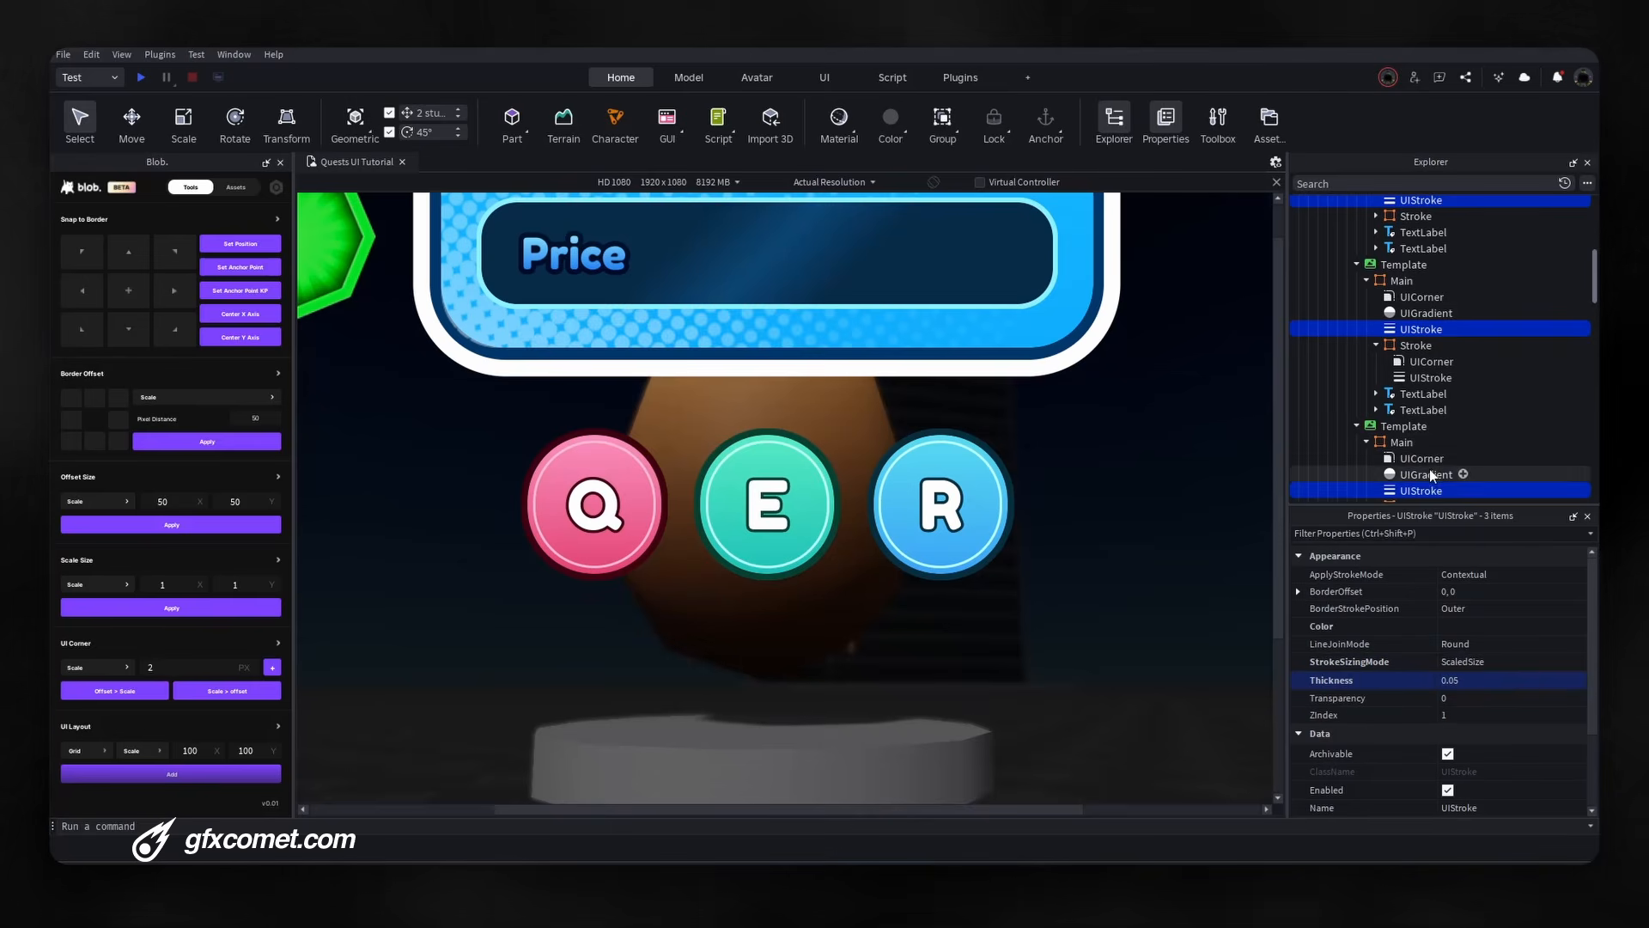
Set the background transparency of the E button's inner Stroke frame to 0.
scroll(1429, 469, "down", 3)
left_click(1401, 332)
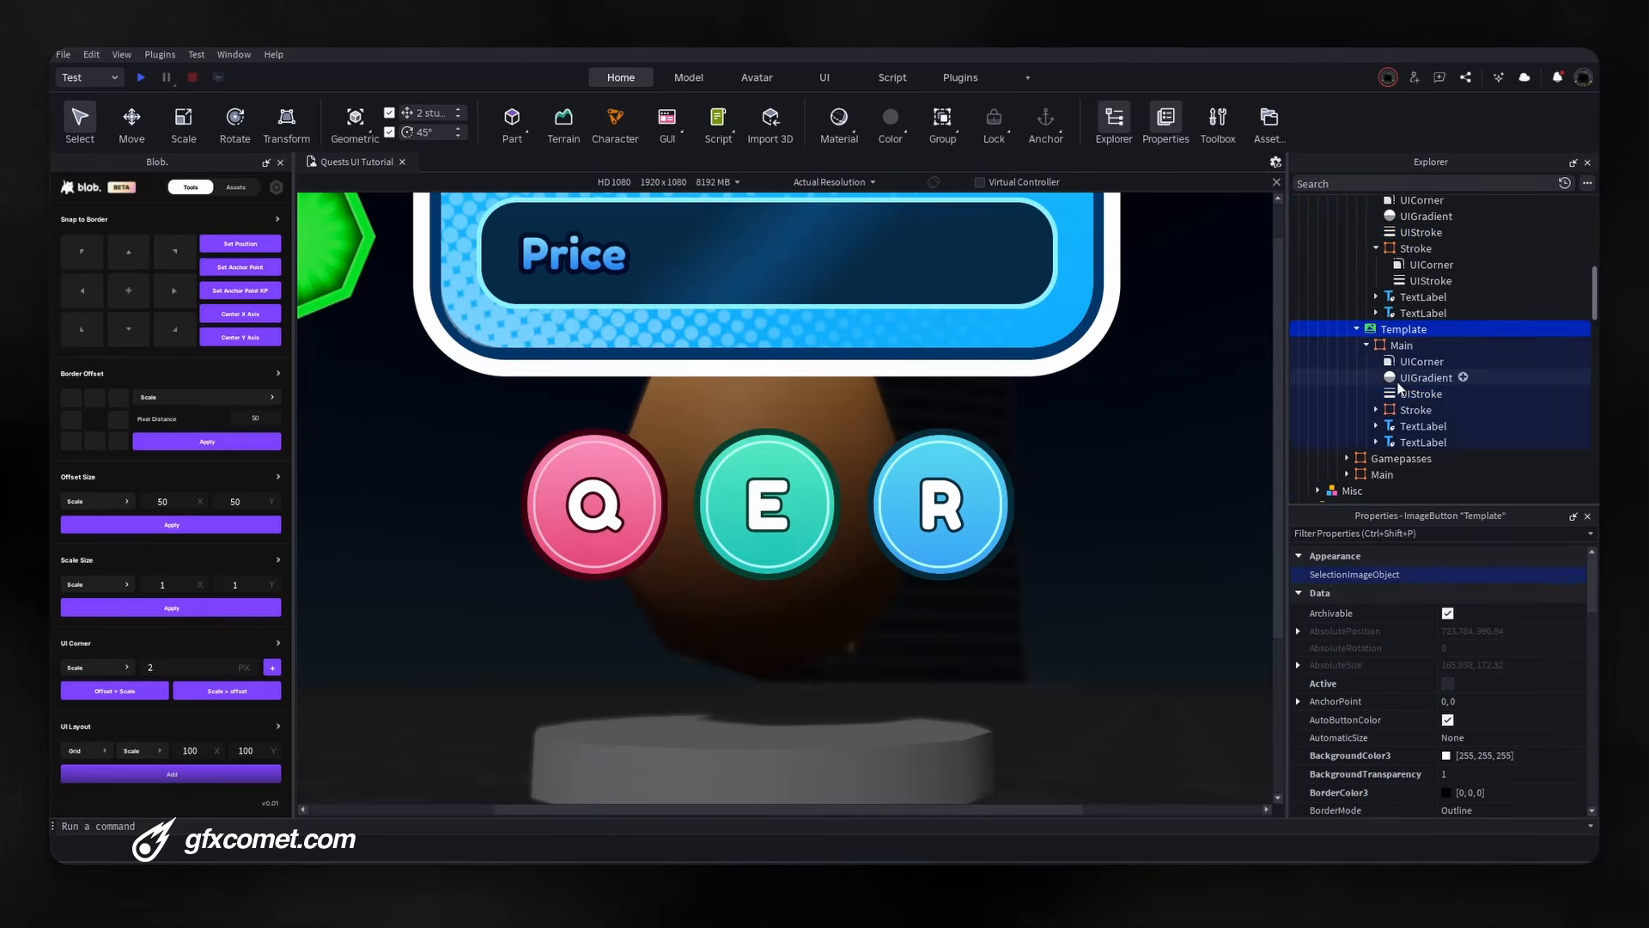
scroll(1404, 378, "up", 3)
left_click(1415, 394)
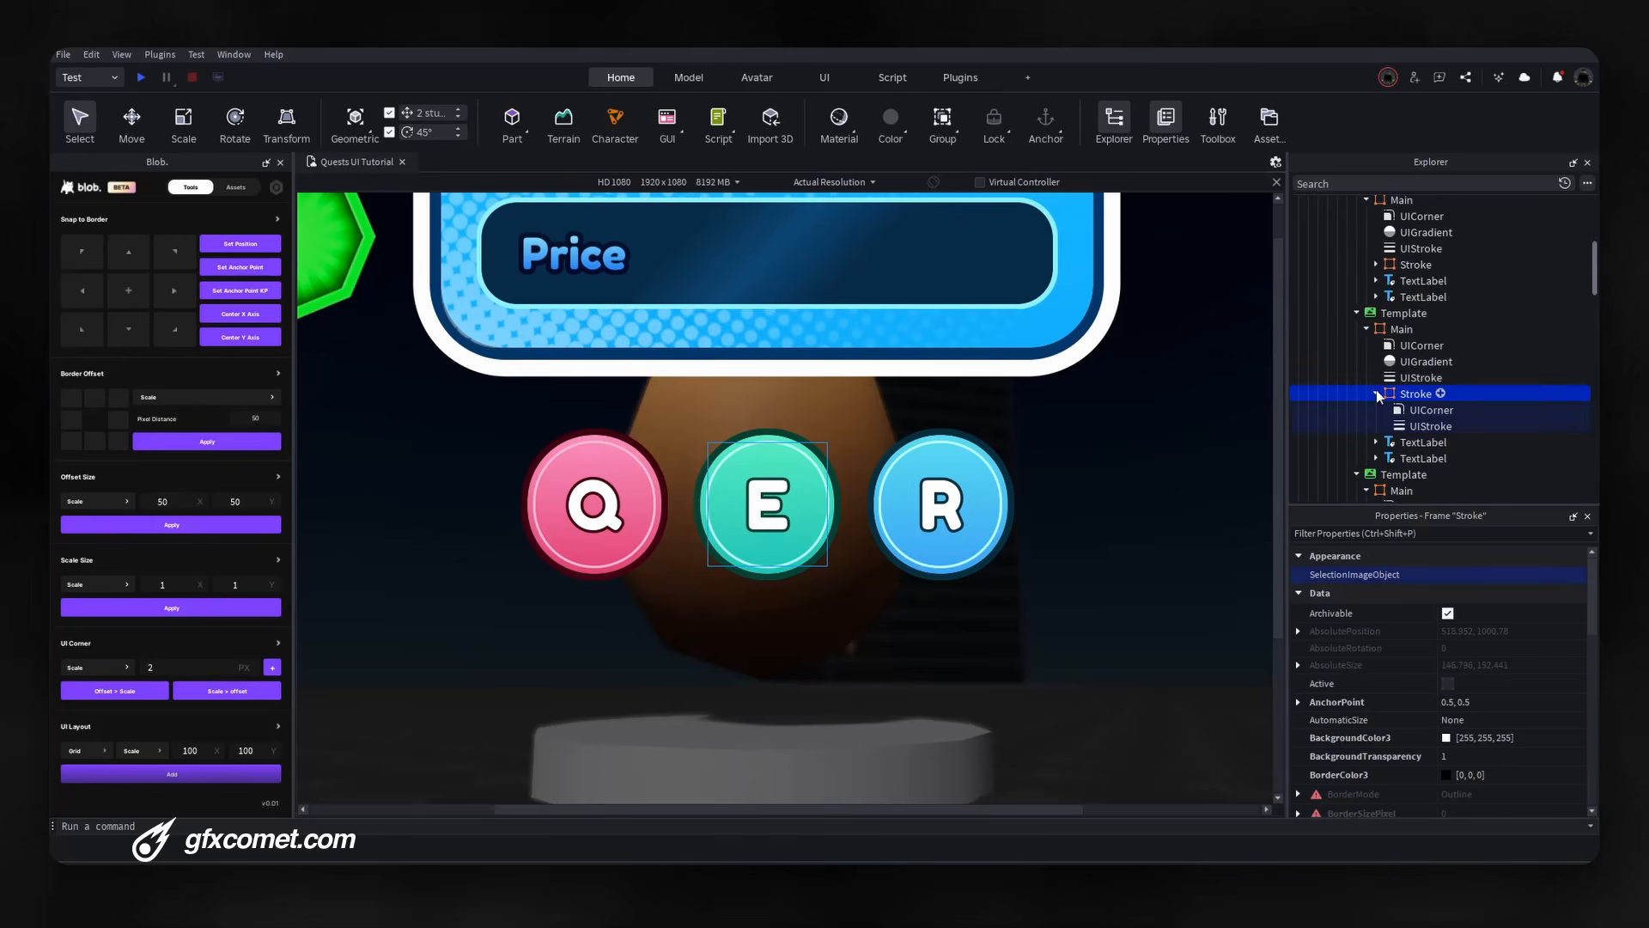
left_click(1376, 393)
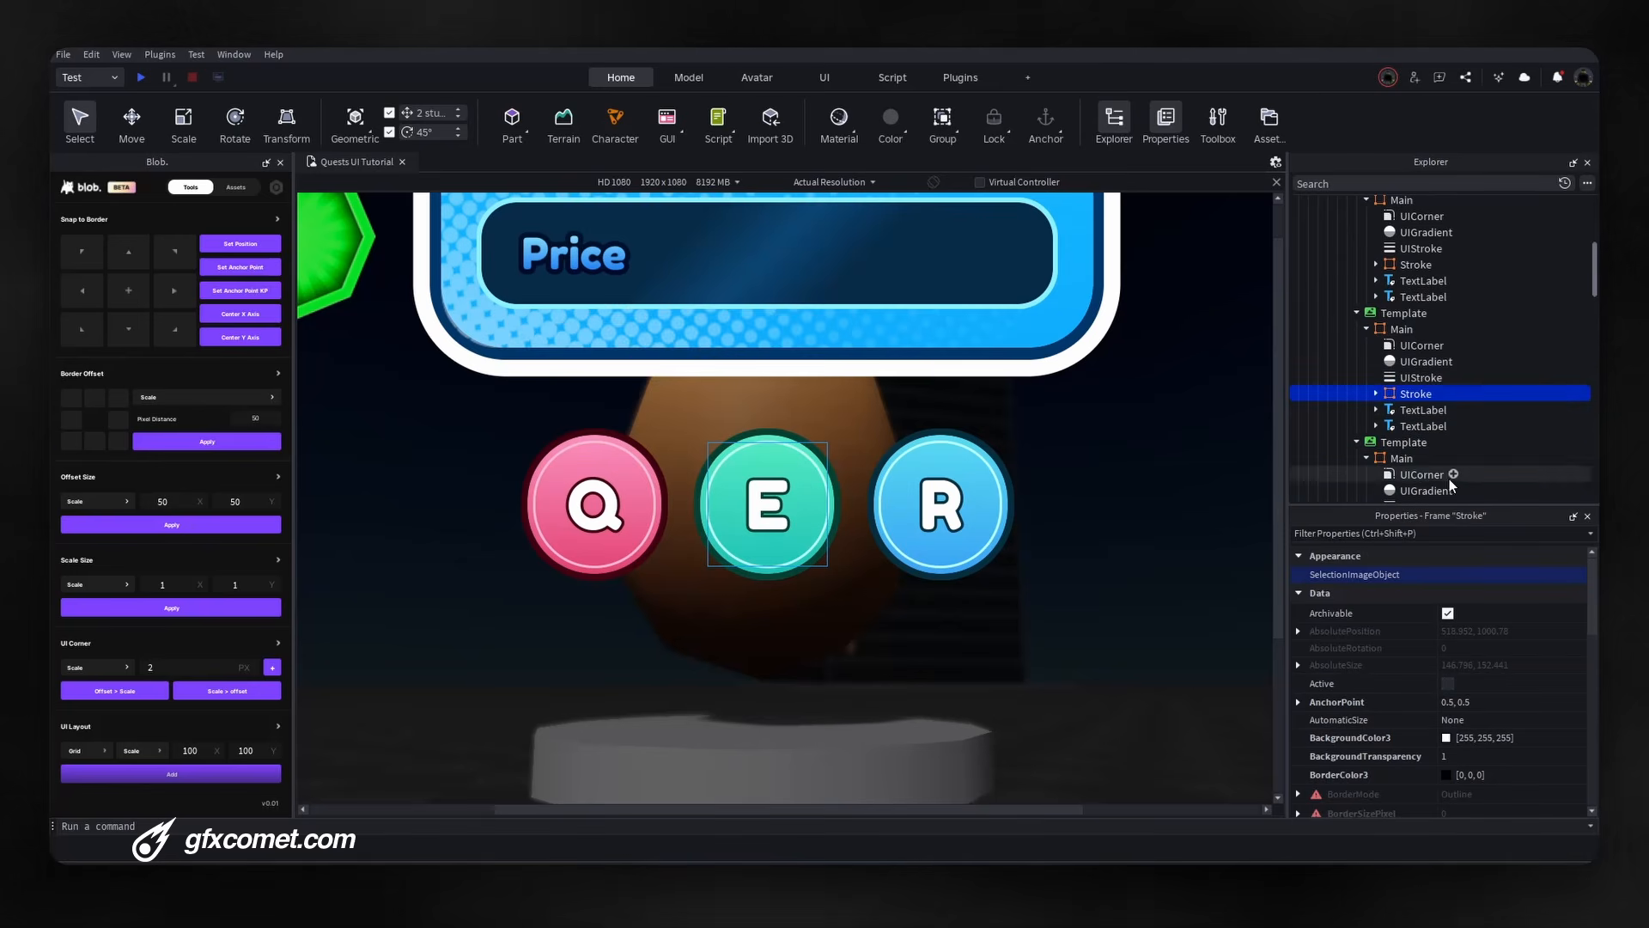
left_click(1498, 742)
left_click(1510, 759)
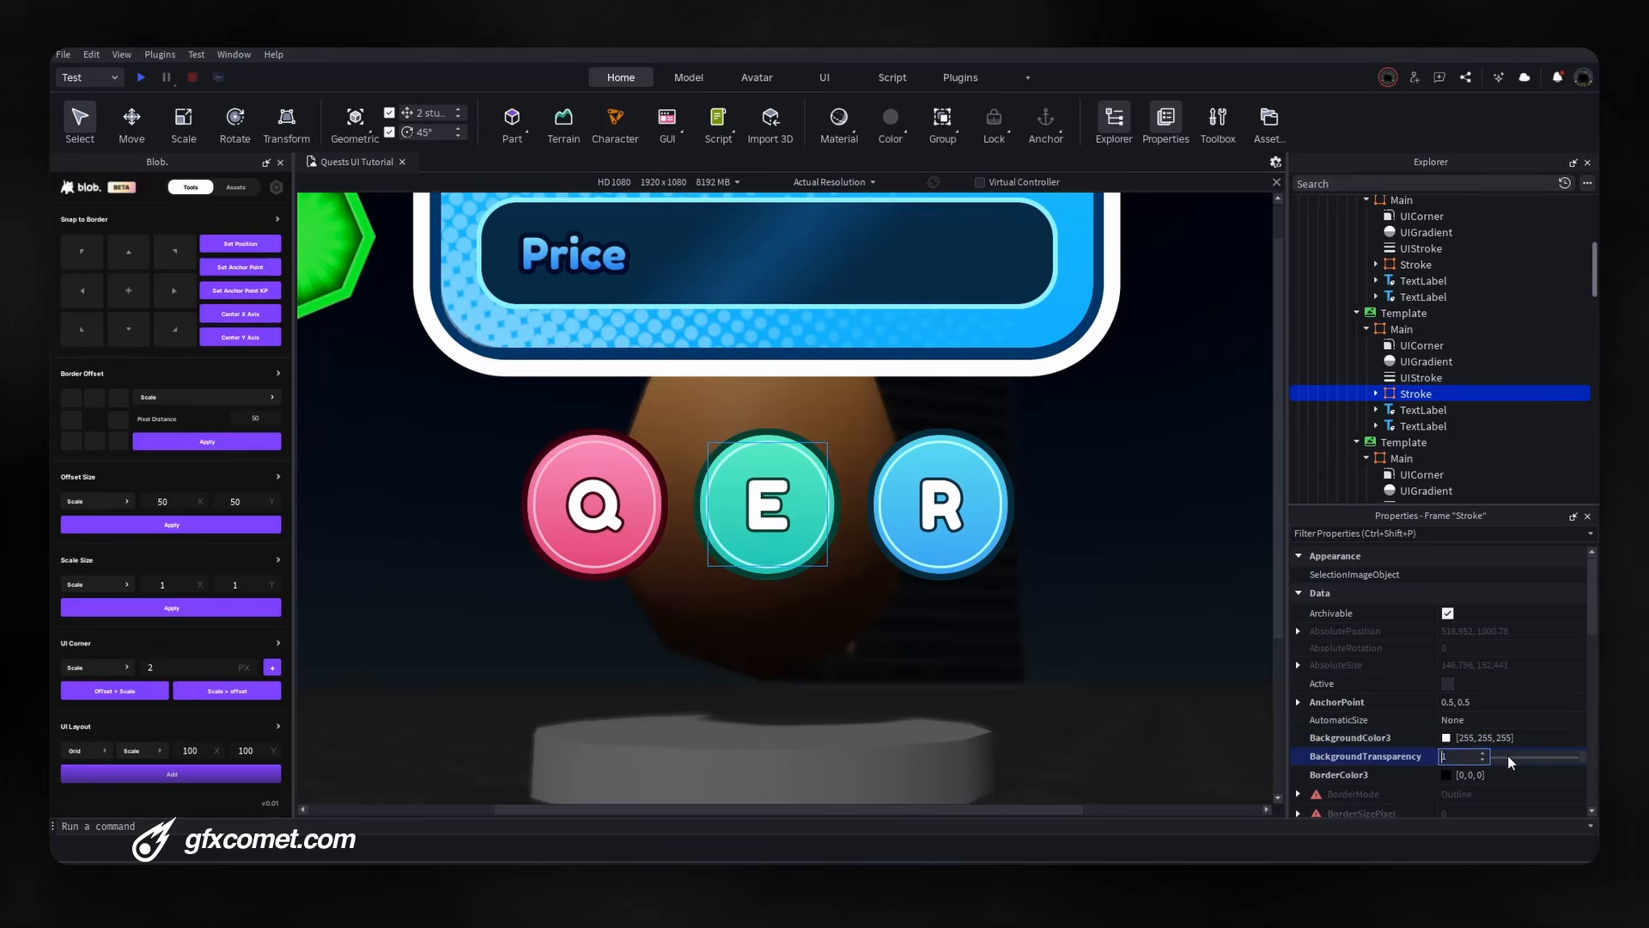
type("0")
key("Return")
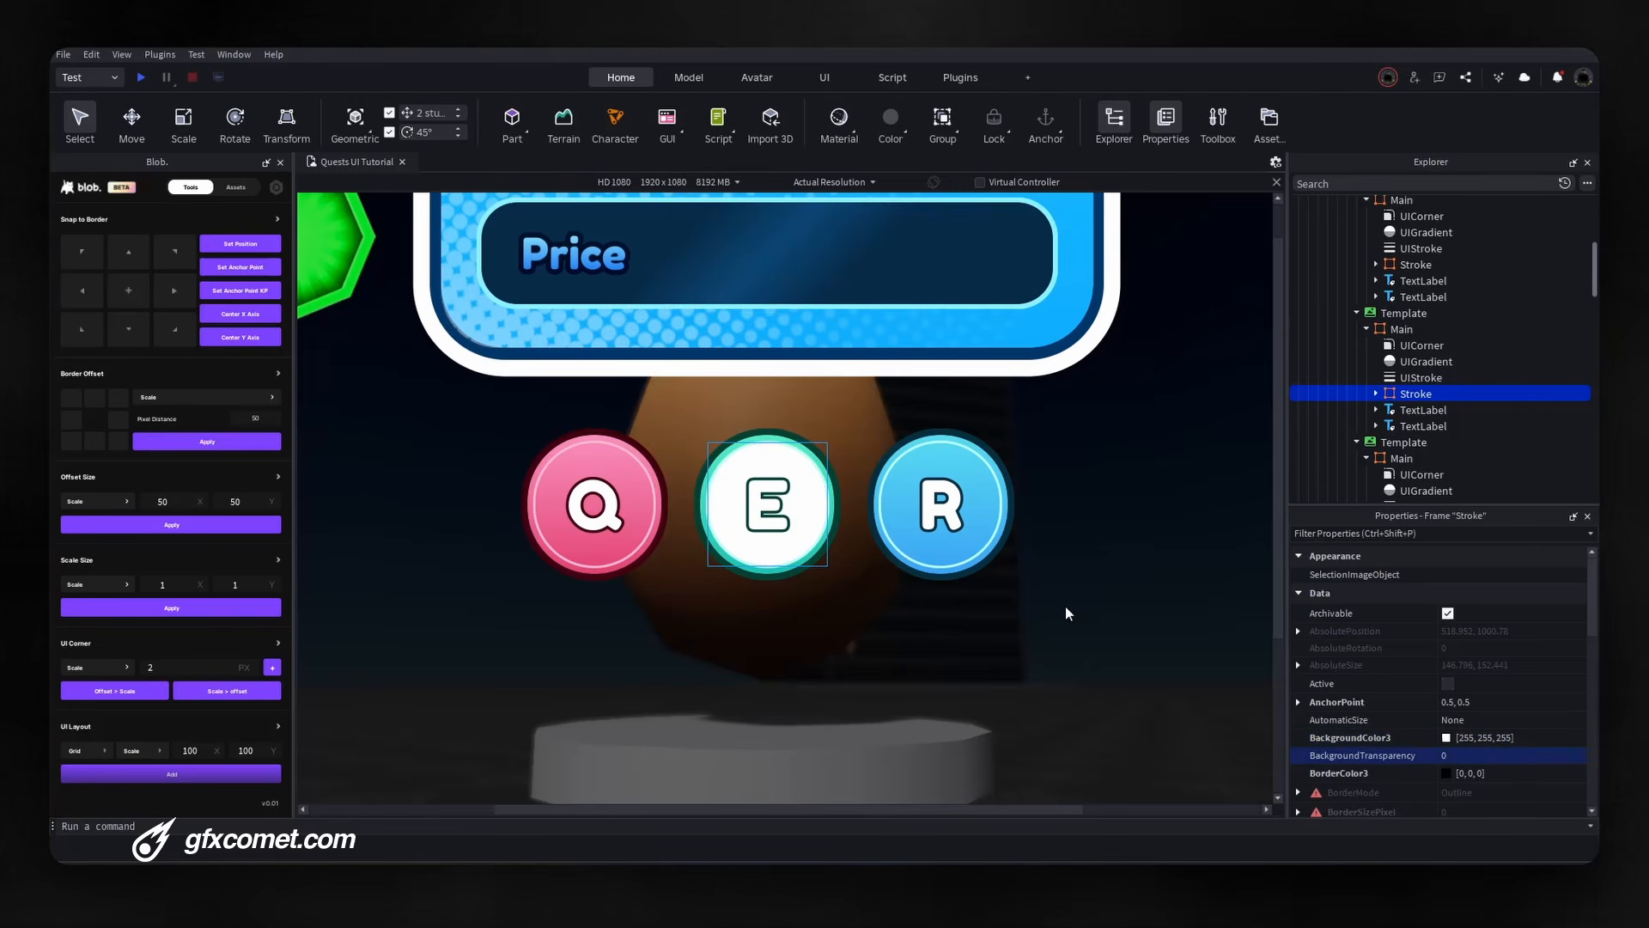
right_click_drag(1066, 607, 1076, 605)
Delete the E button's inner Stroke frame and add a second UIStroke to its Main frame.
mouse_move(1404, 399)
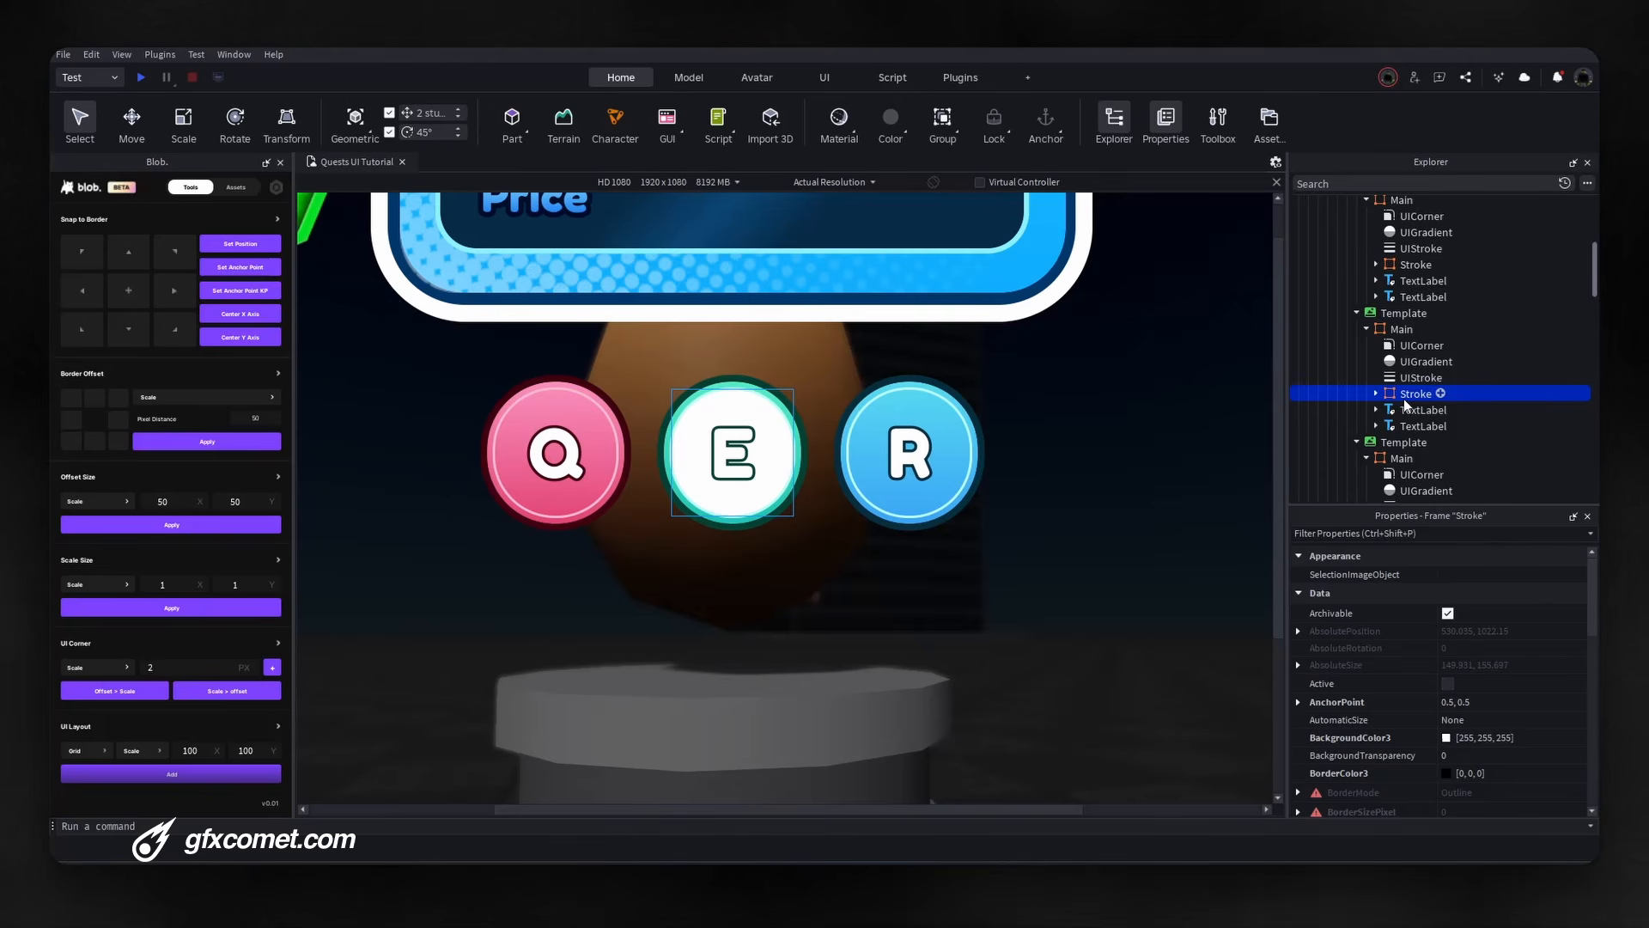
key("Delete")
left_click(1421, 330)
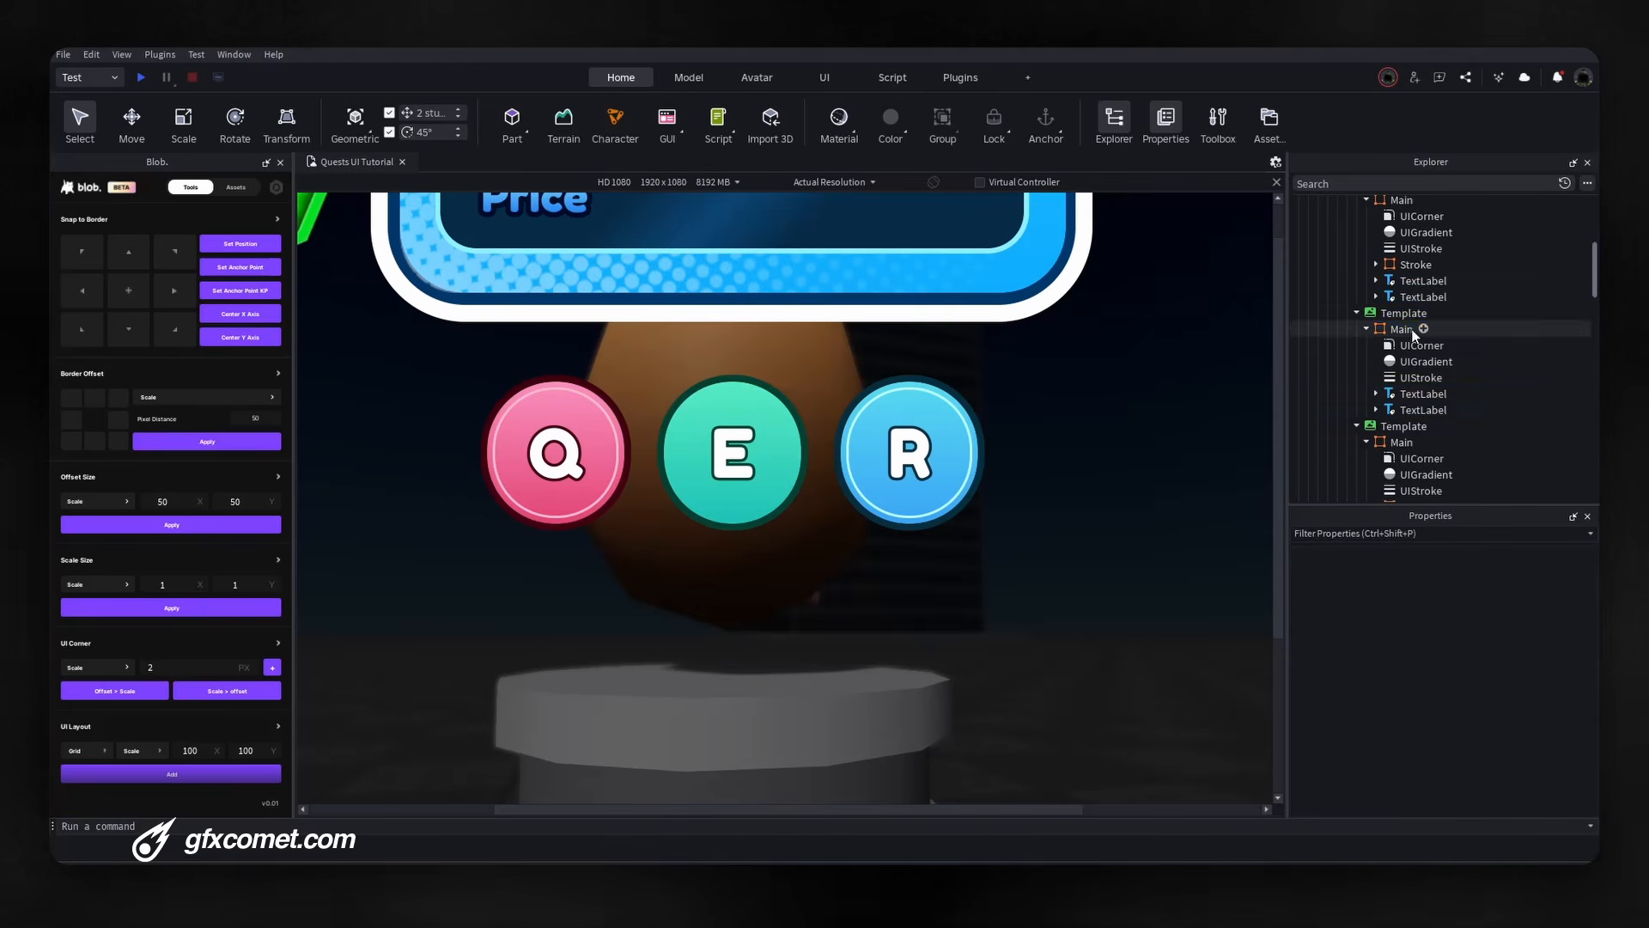
left_click(1424, 330)
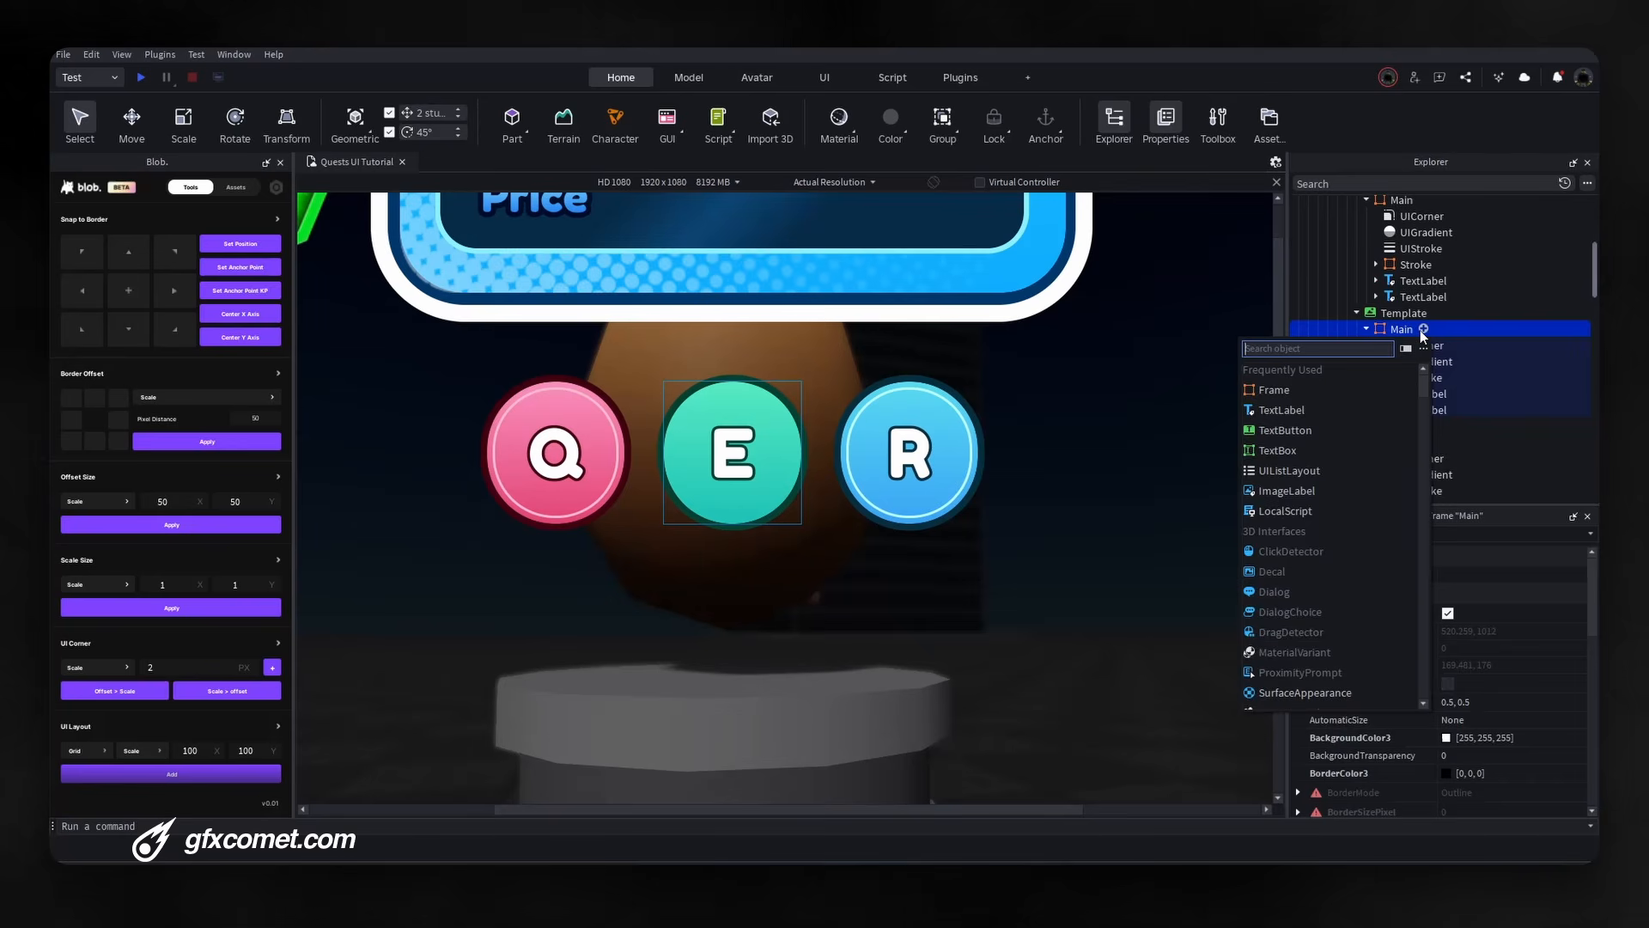
type("uistr")
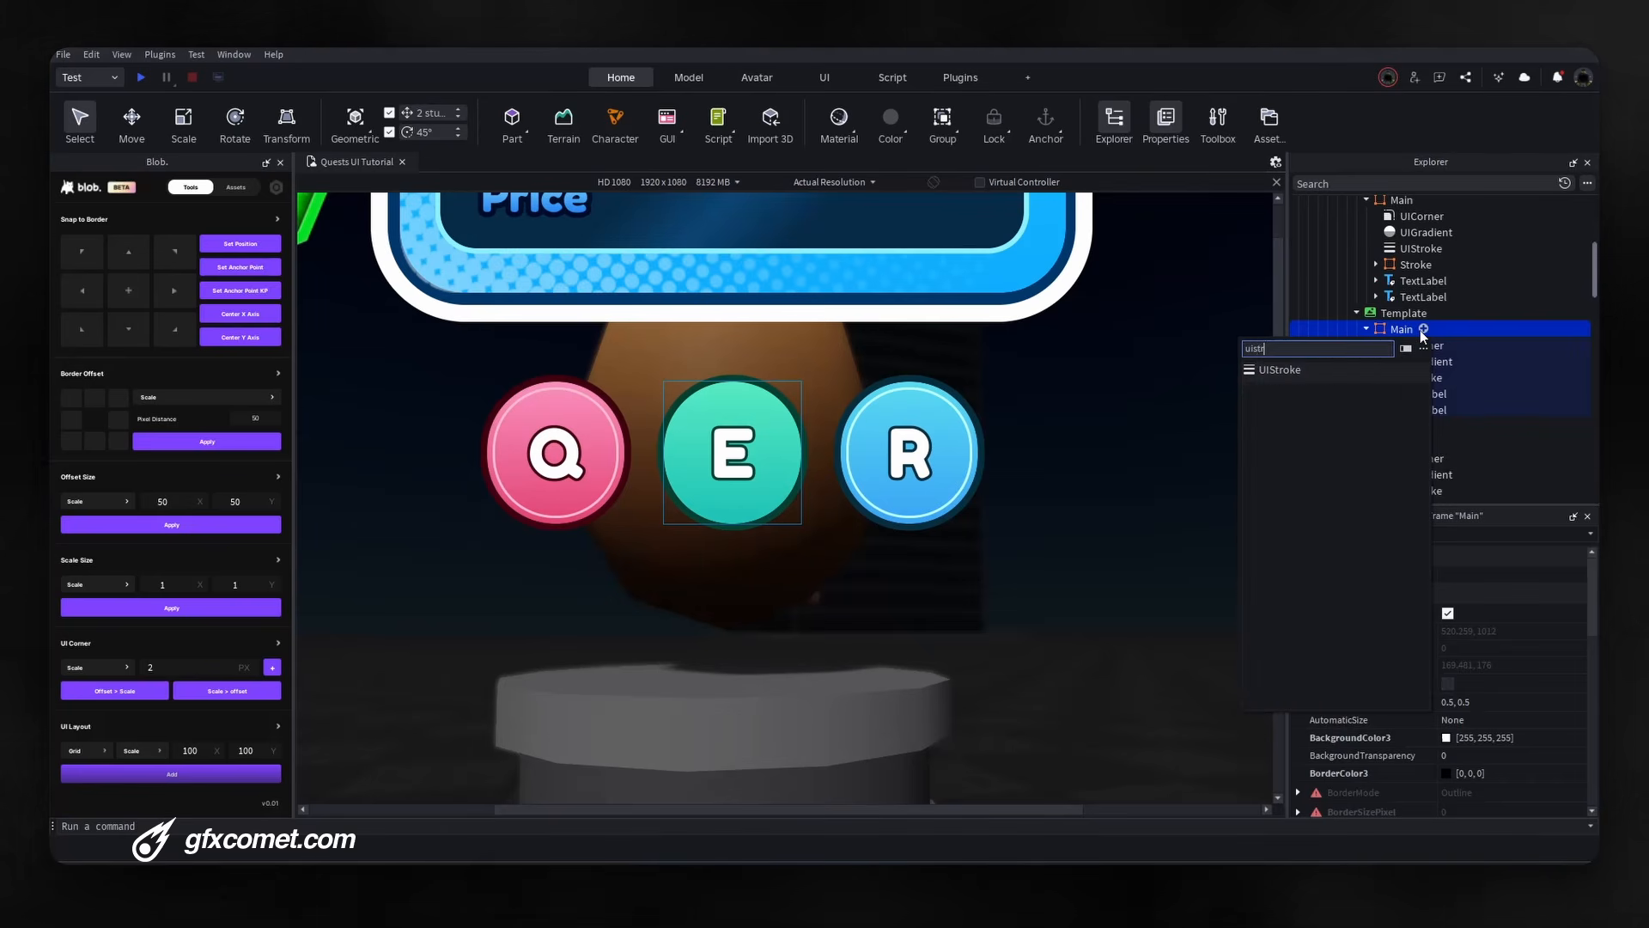
key("Return")
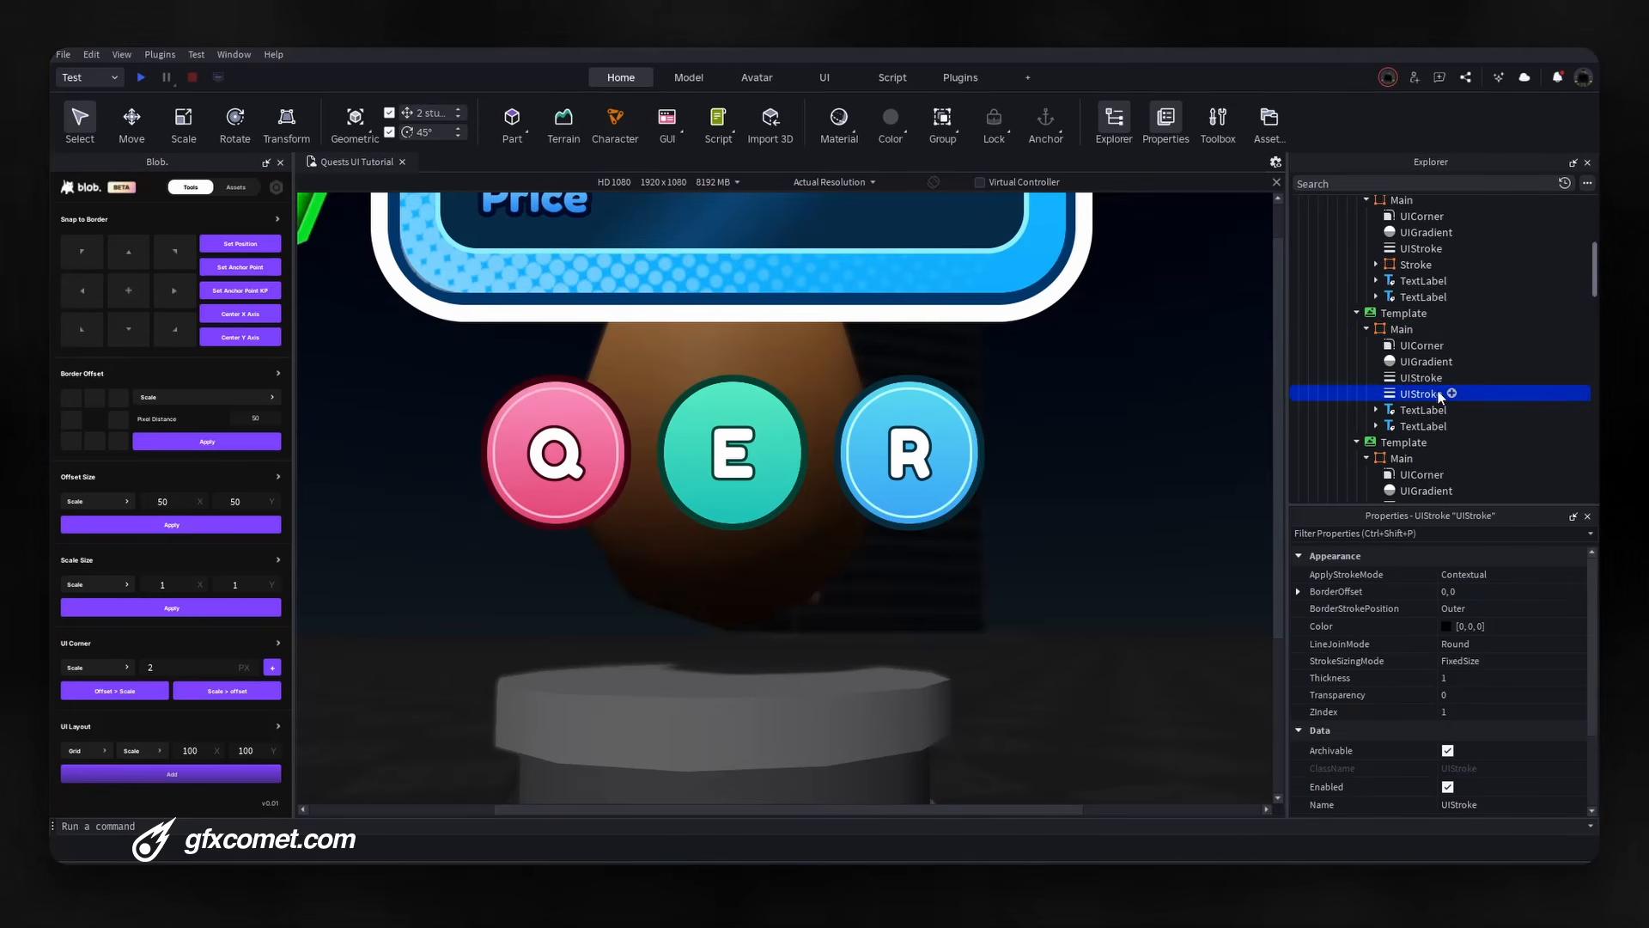
Make the E button's second UIStroke white (255, 255, 255) and set its BorderStrokePosition to Inner.
left_click(1447, 626)
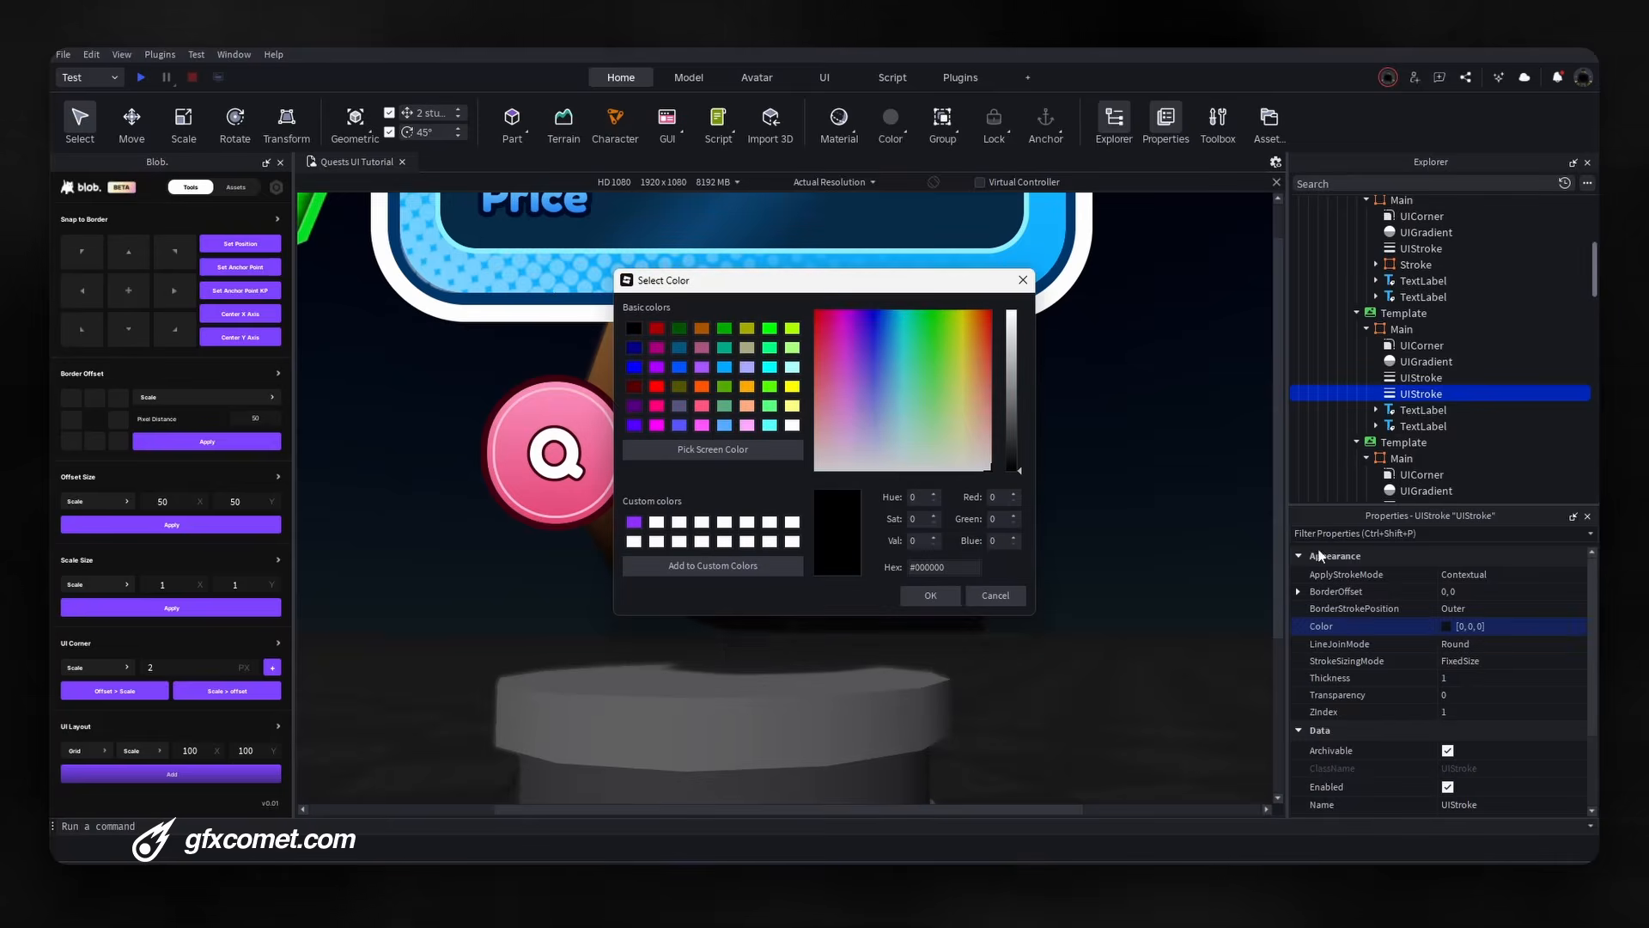
left_click_drag(903, 291, 1149, 386)
left_click(1255, 410)
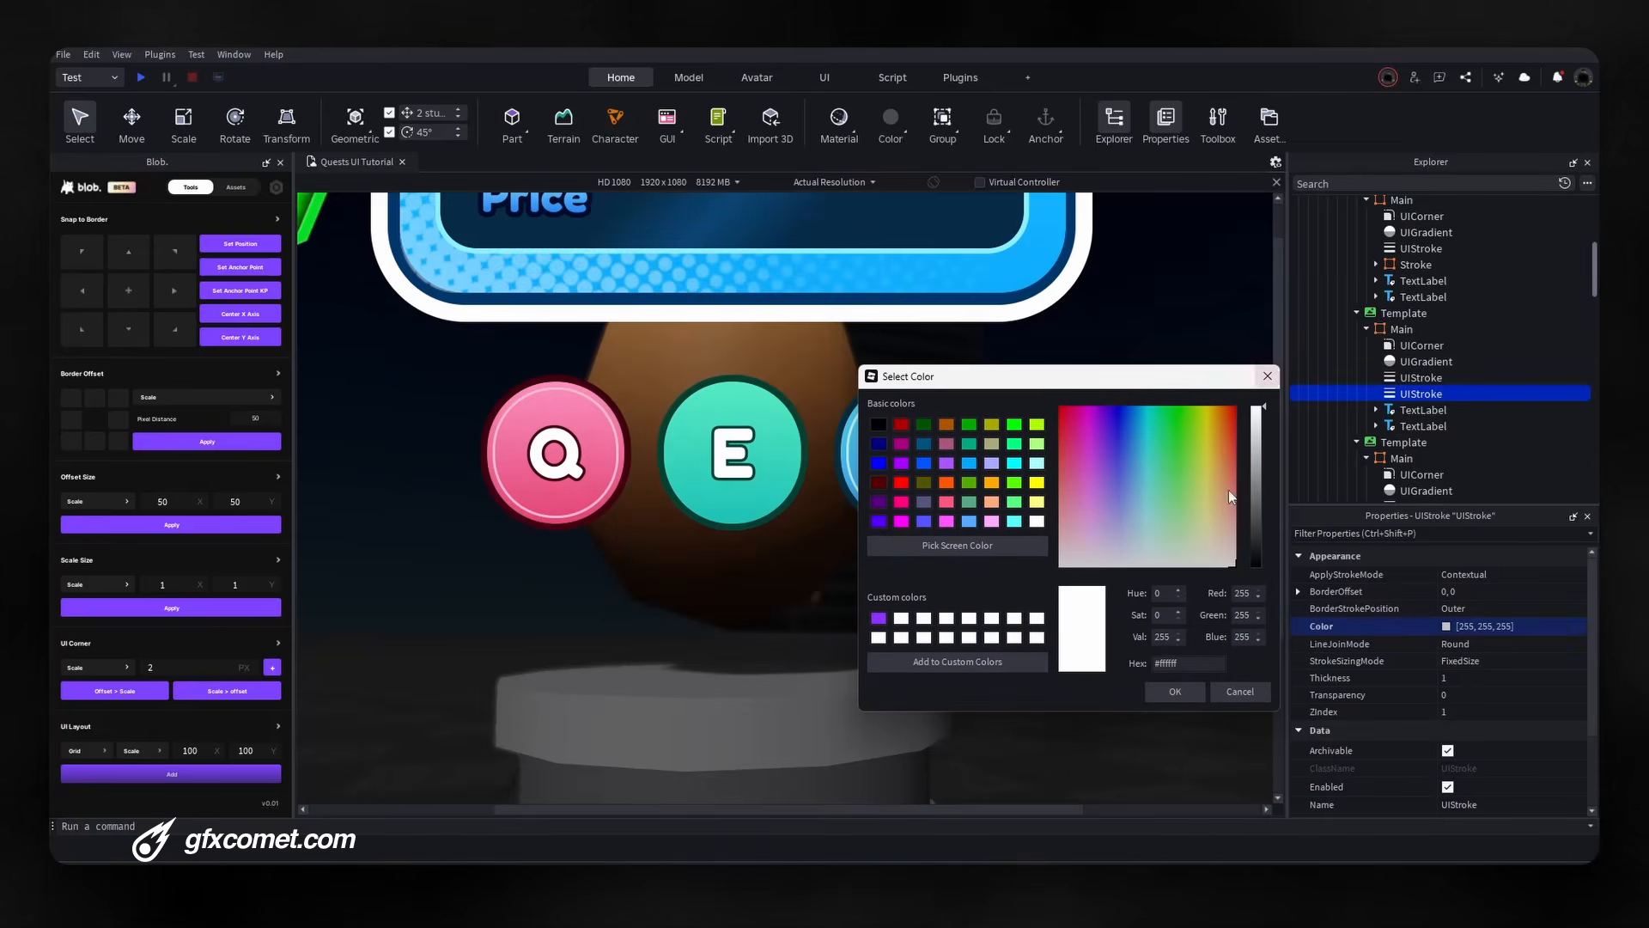
left_click(1174, 691)
left_click(1490, 608)
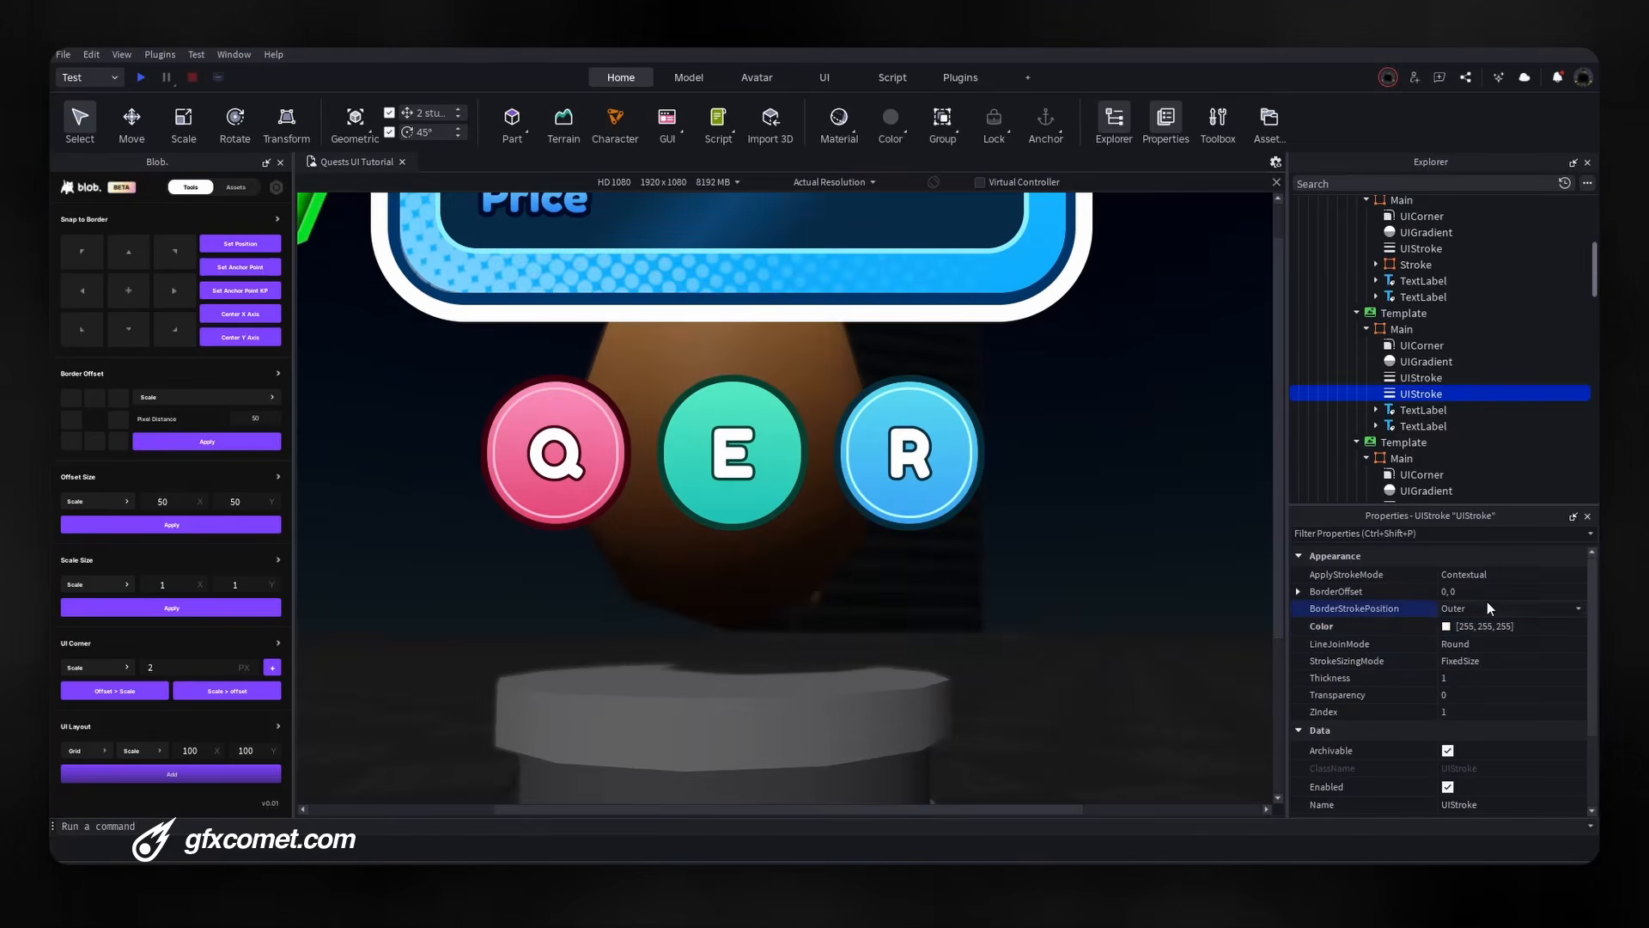
left_click(1488, 608)
left_click(1484, 635)
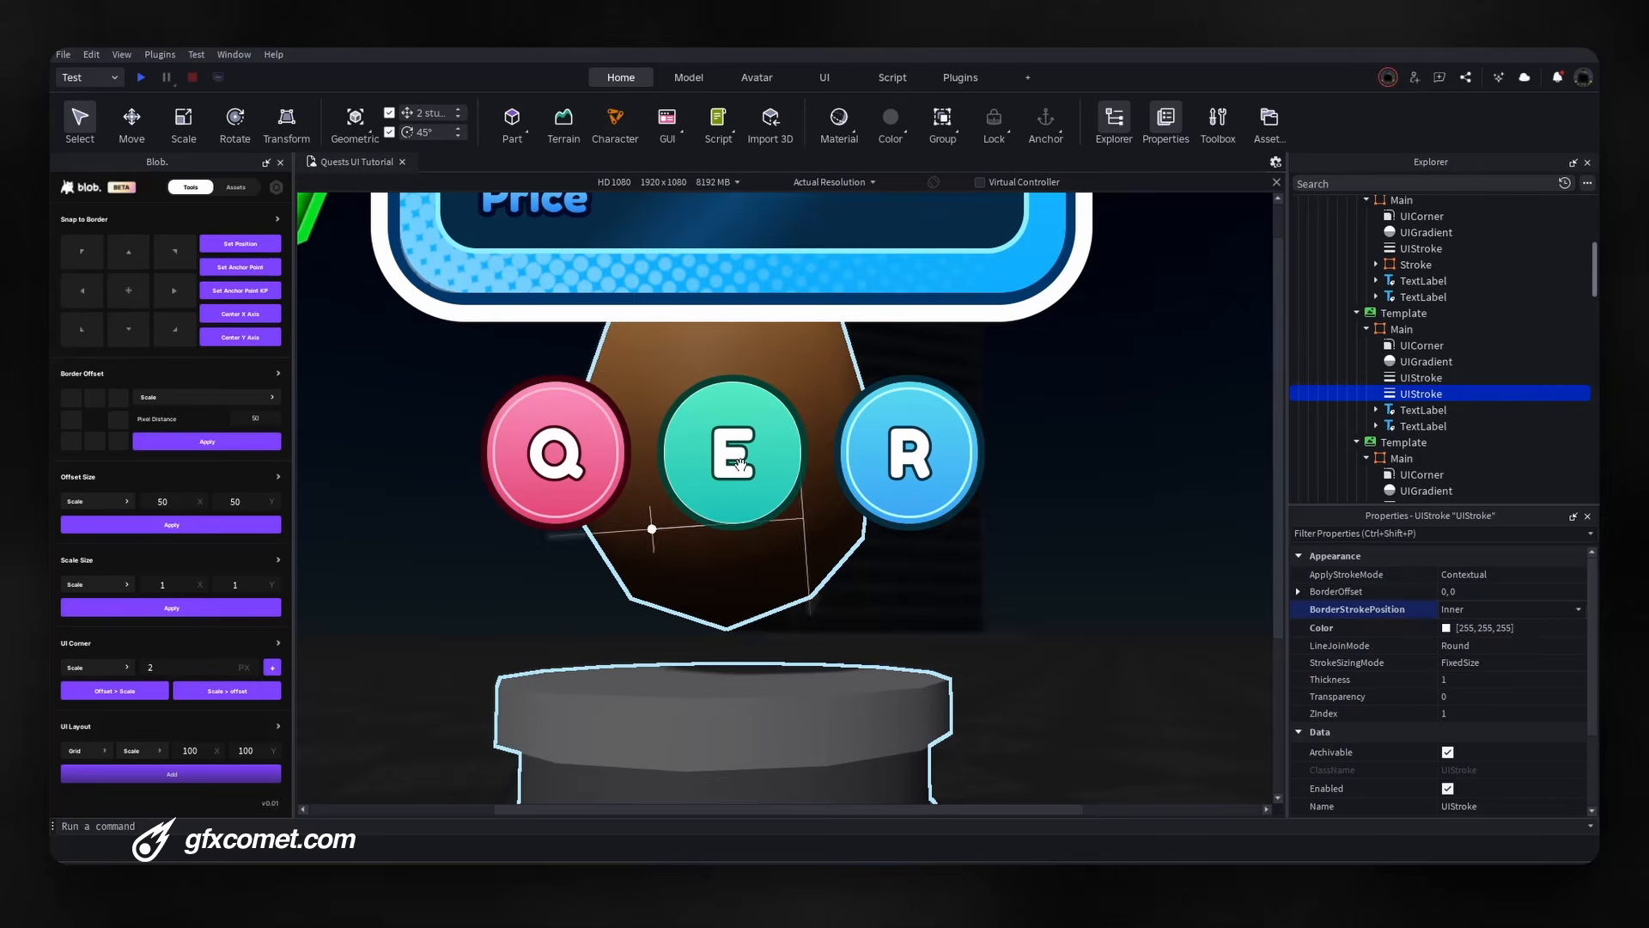
Set the E button's white UIStroke to ScaledSize with a thickness of 0.025.
left_click(1496, 667)
left_click(1496, 666)
left_click(1492, 689)
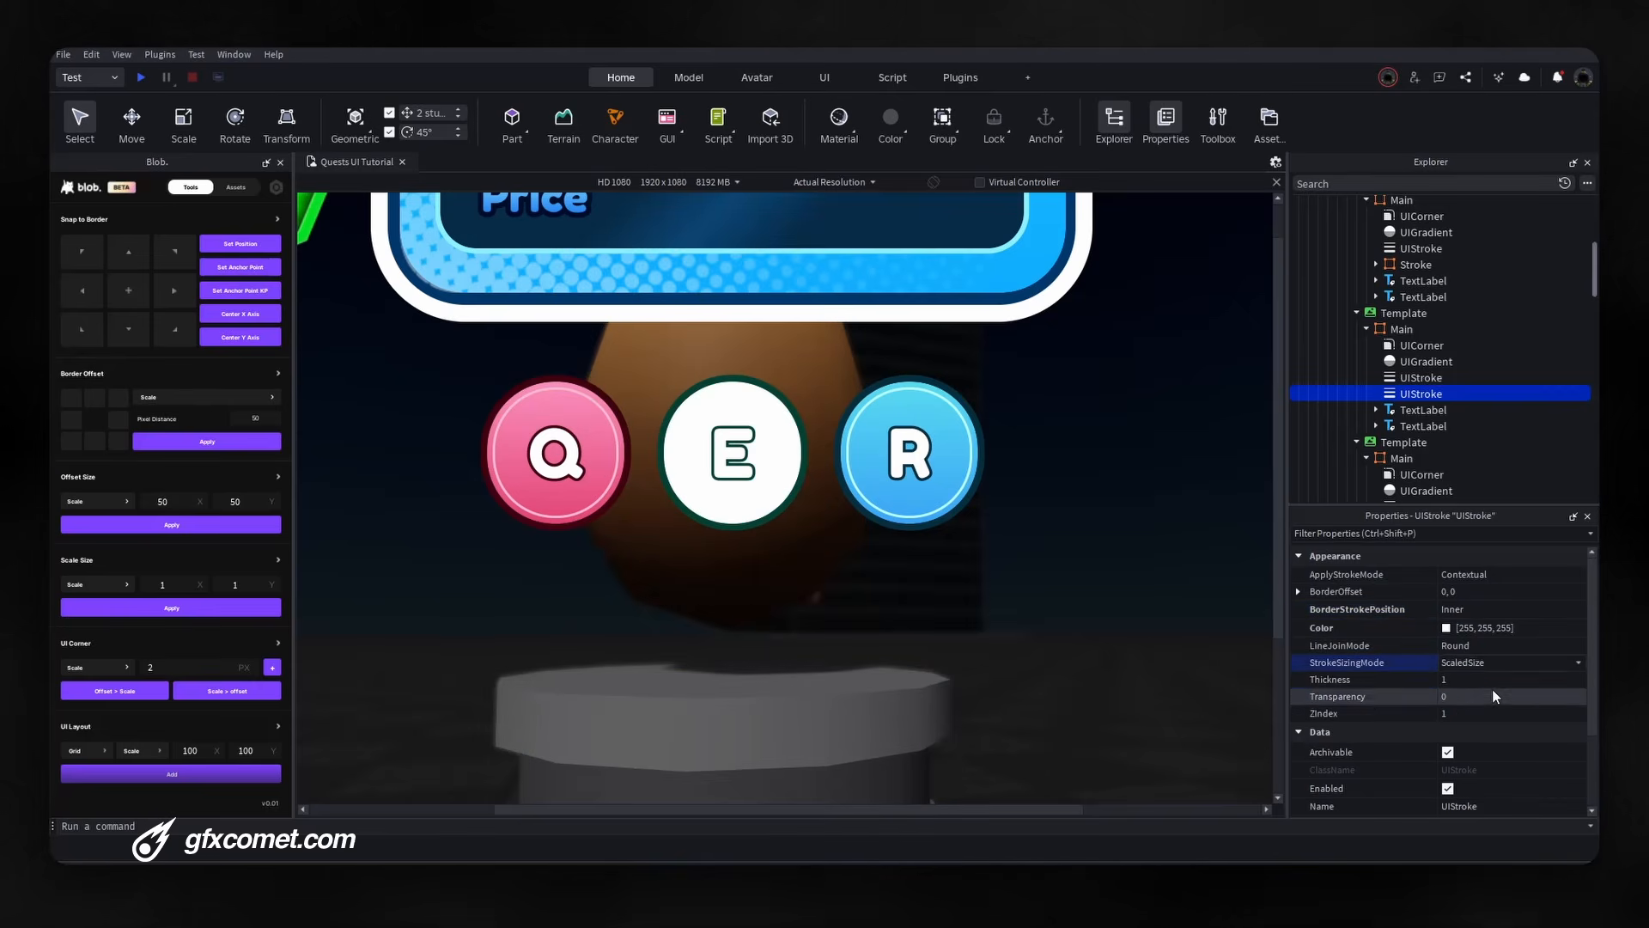
left_click(1505, 683)
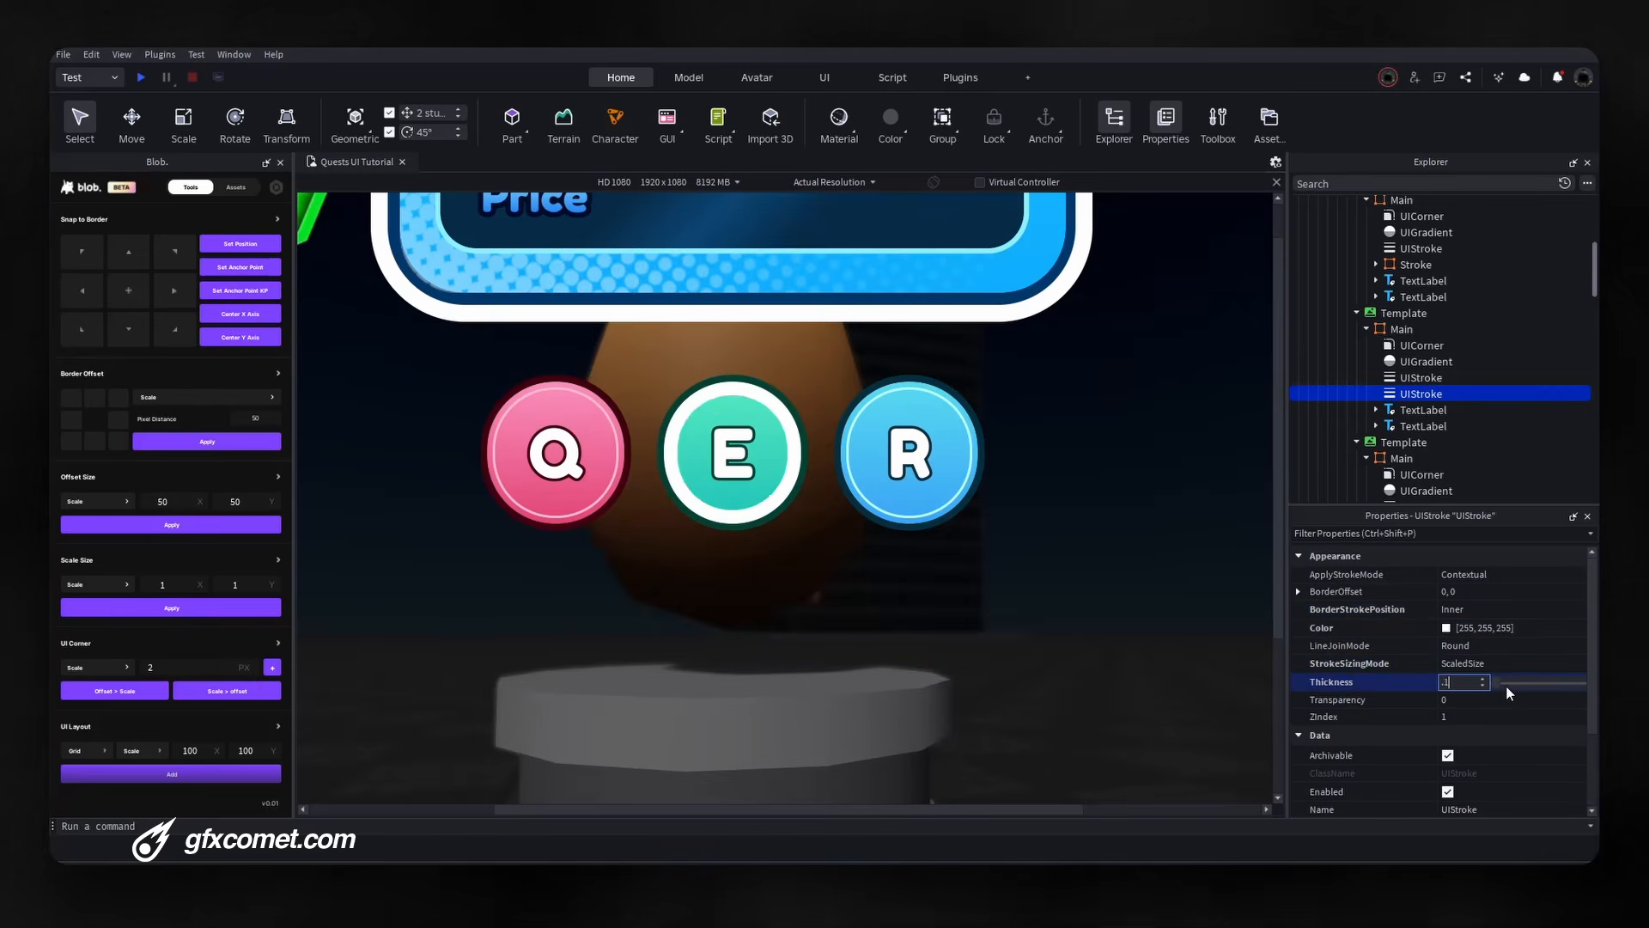
key("BackSpace")
type("05")
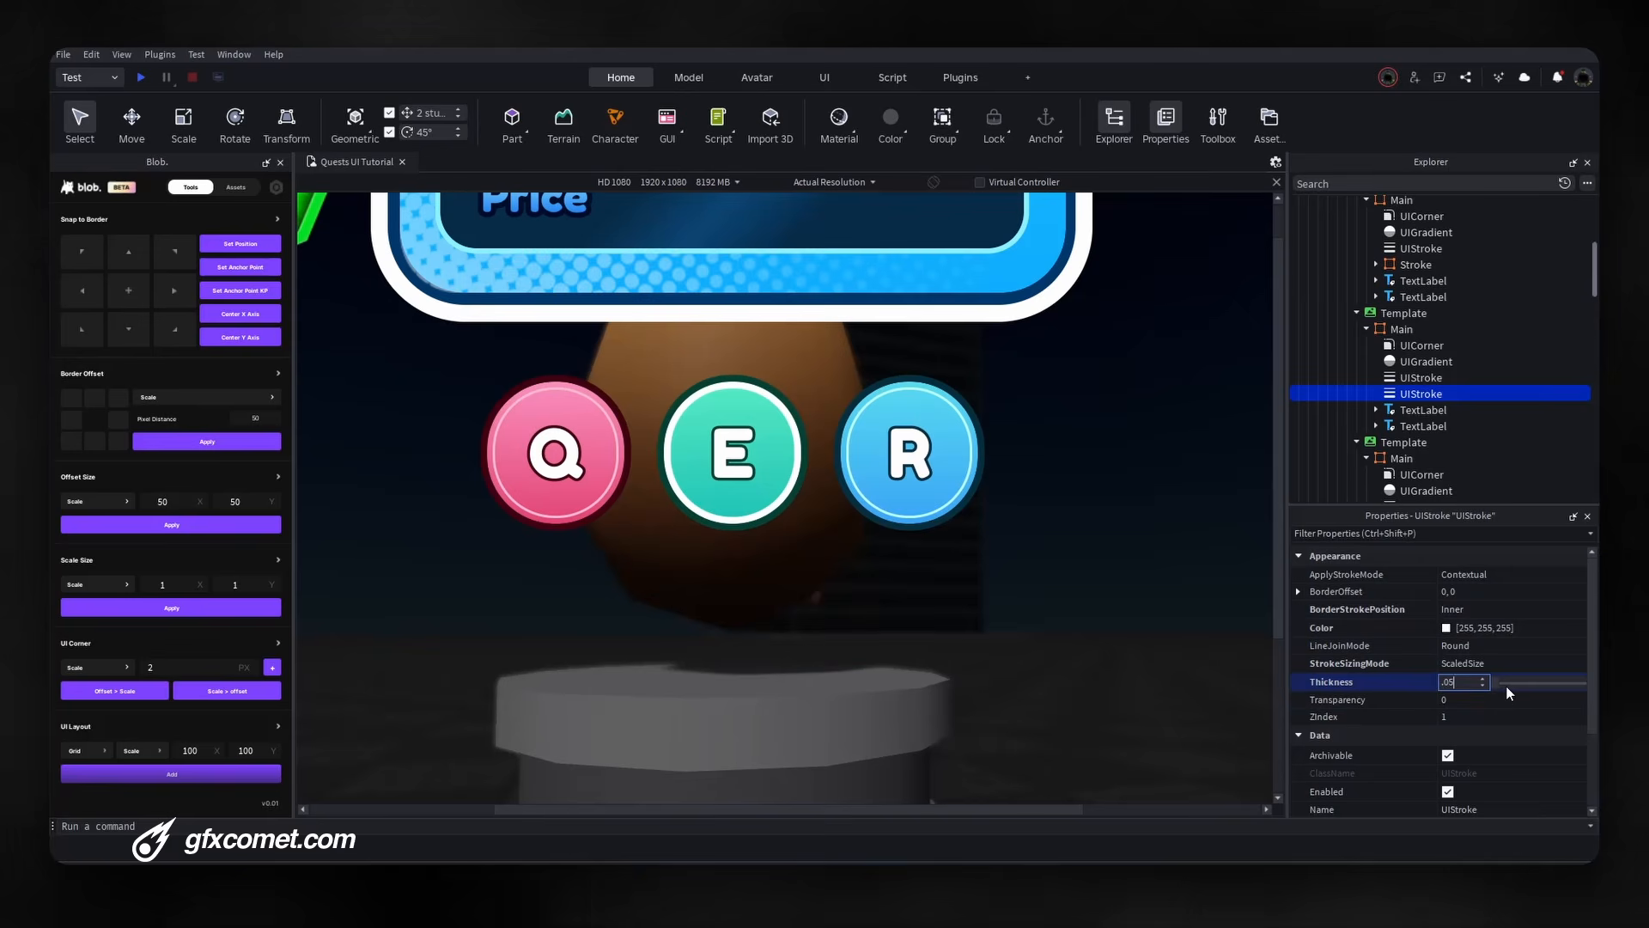
key("BackSpace")
type("25")
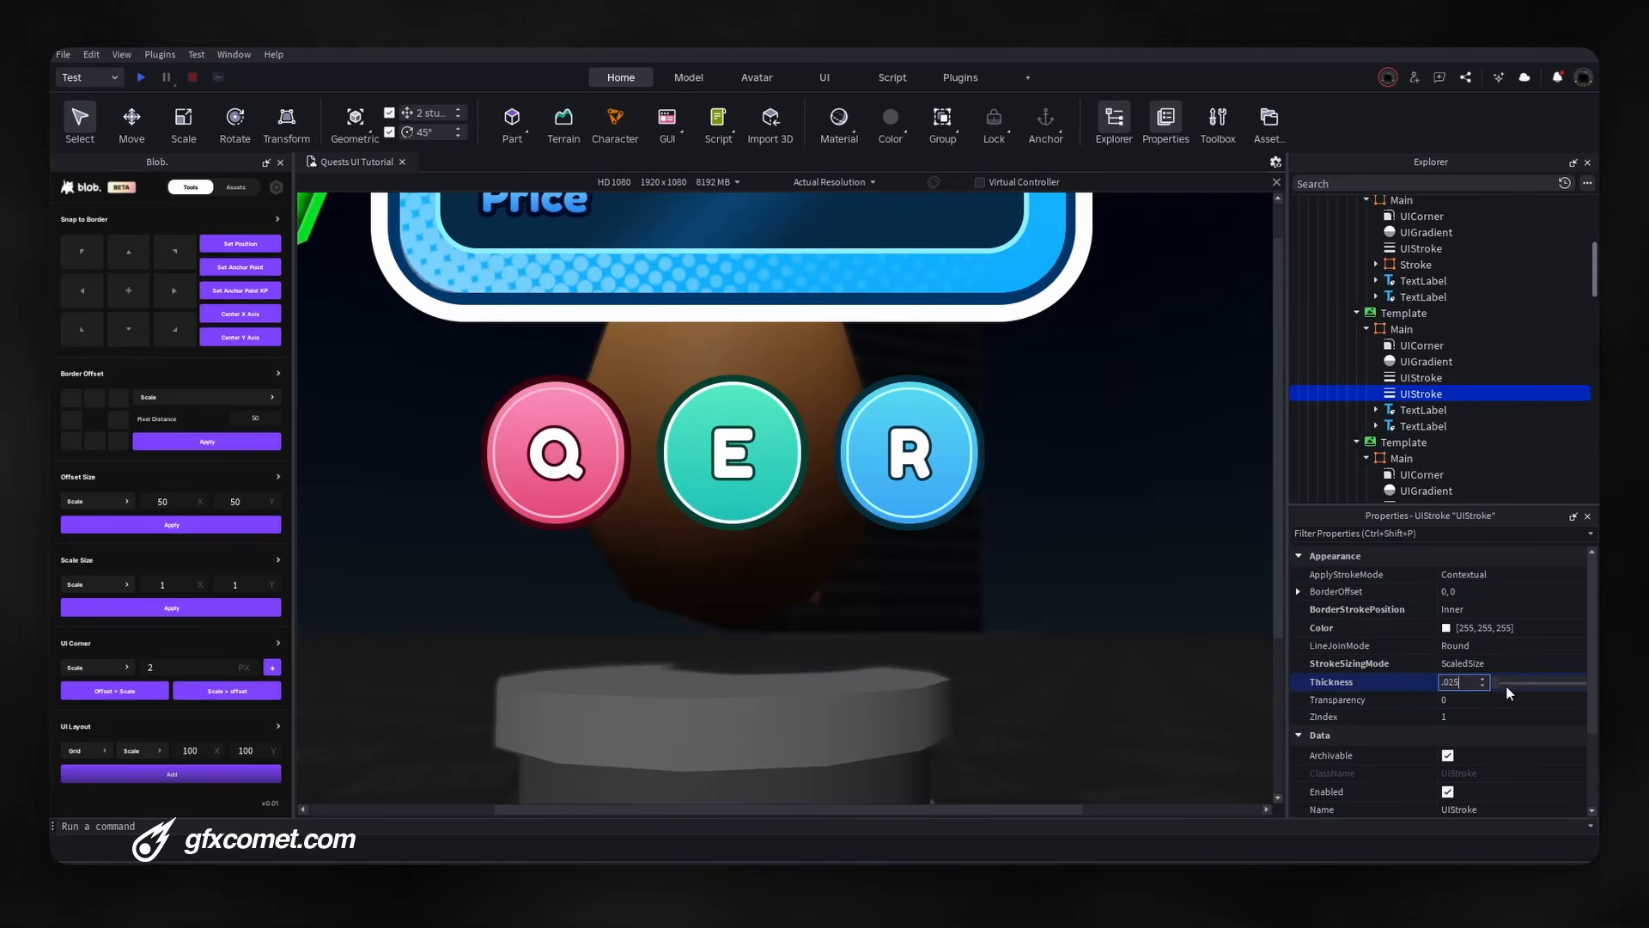
key("Return")
Set the BorderOffset scale of the E button's white UIStroke to -0.05.
left_click(1297, 592)
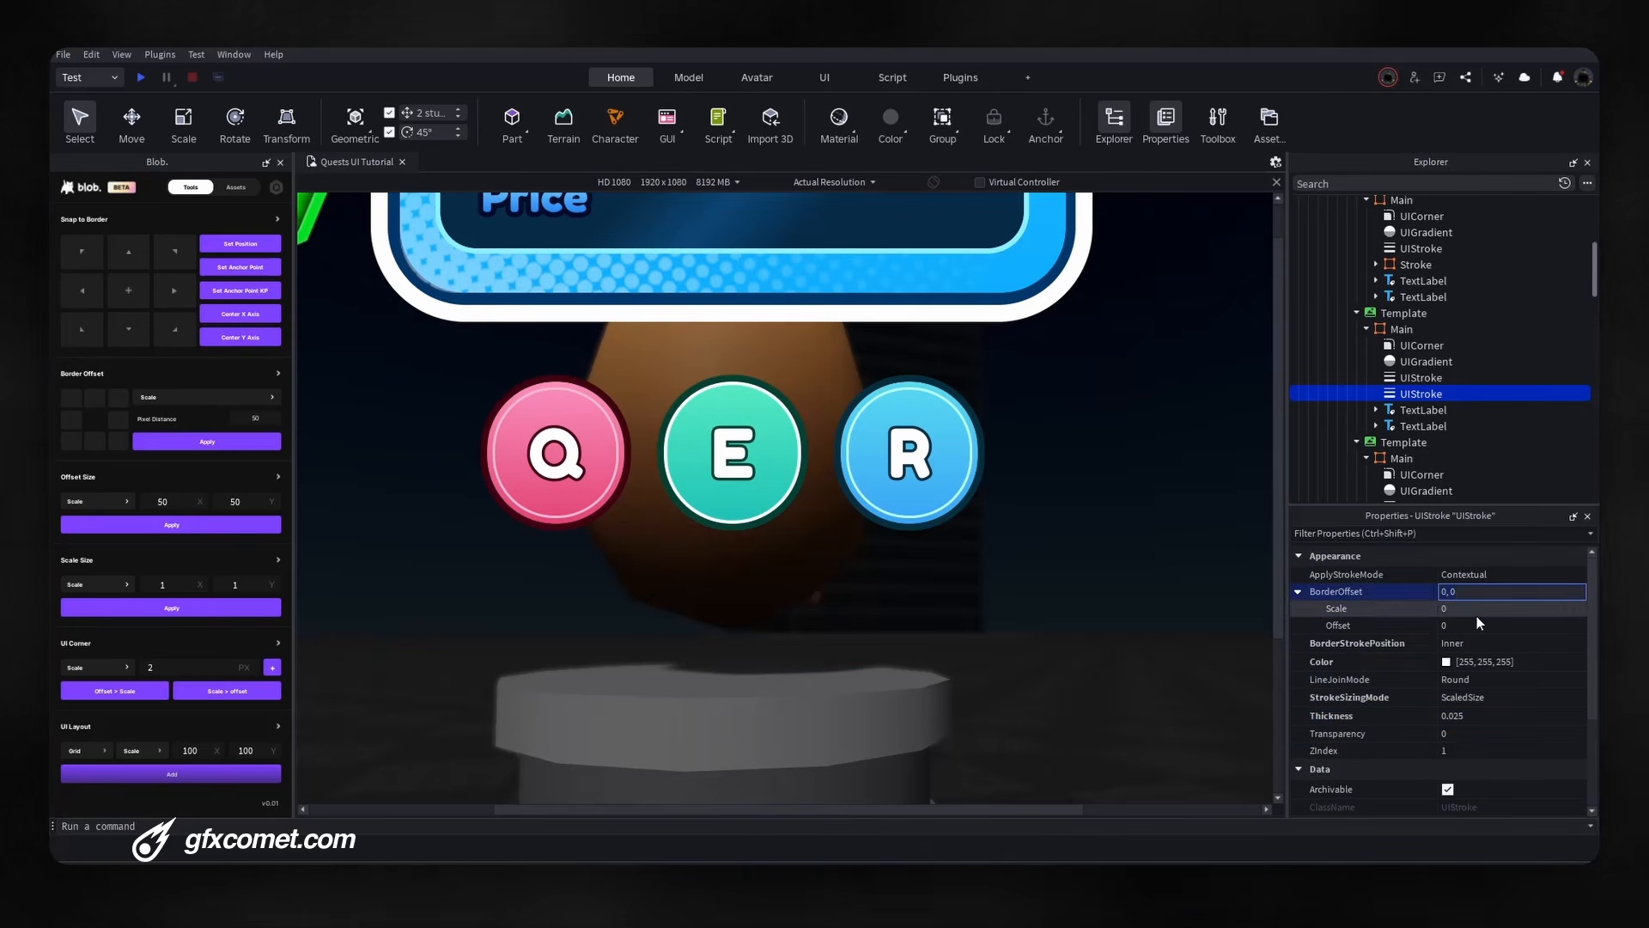
left_click(1513, 610)
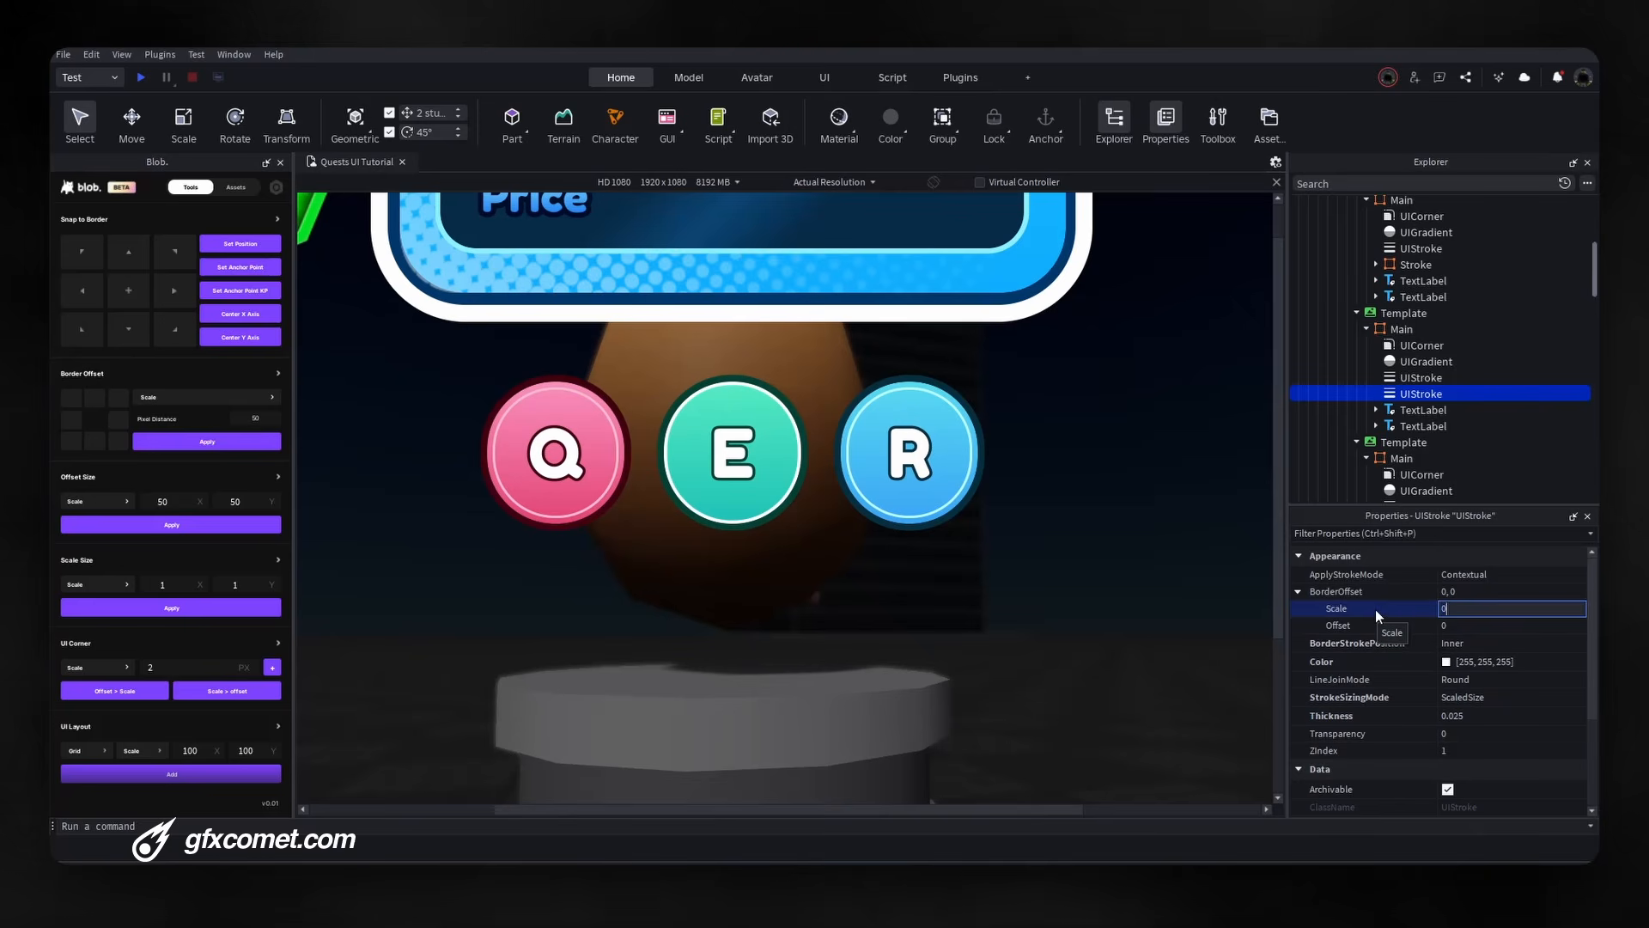
type("-0.05")
key("Return")
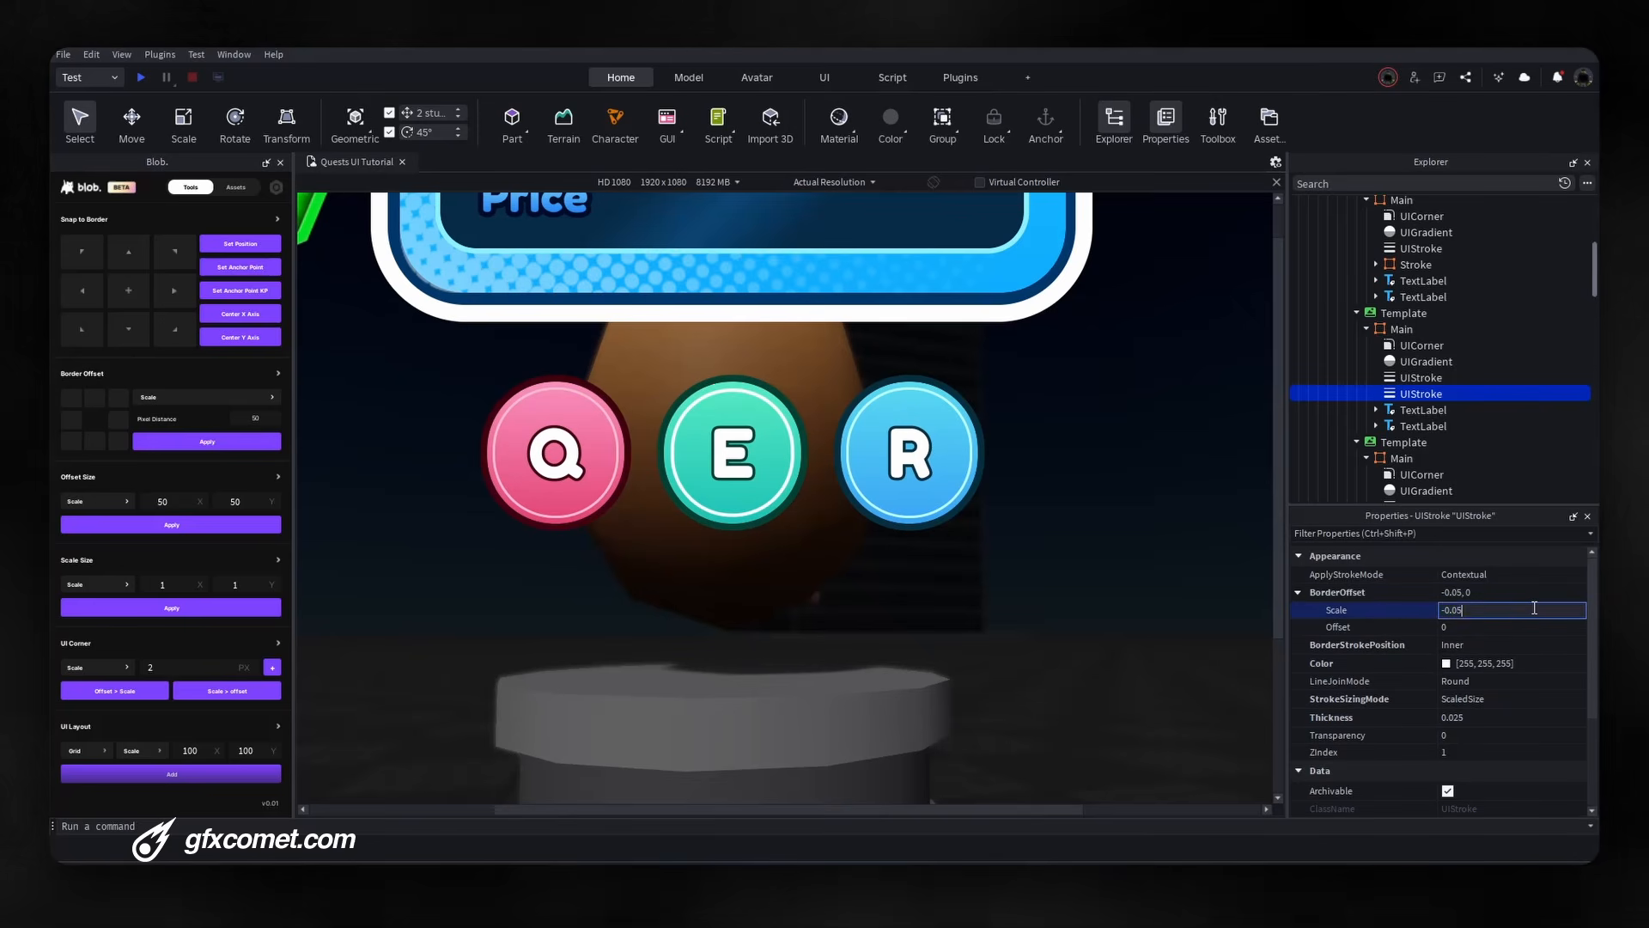
Try BorderOffset scale values of -0.03 and -0.035 on the E button's white UIStroke.
type("3")
key("Return")
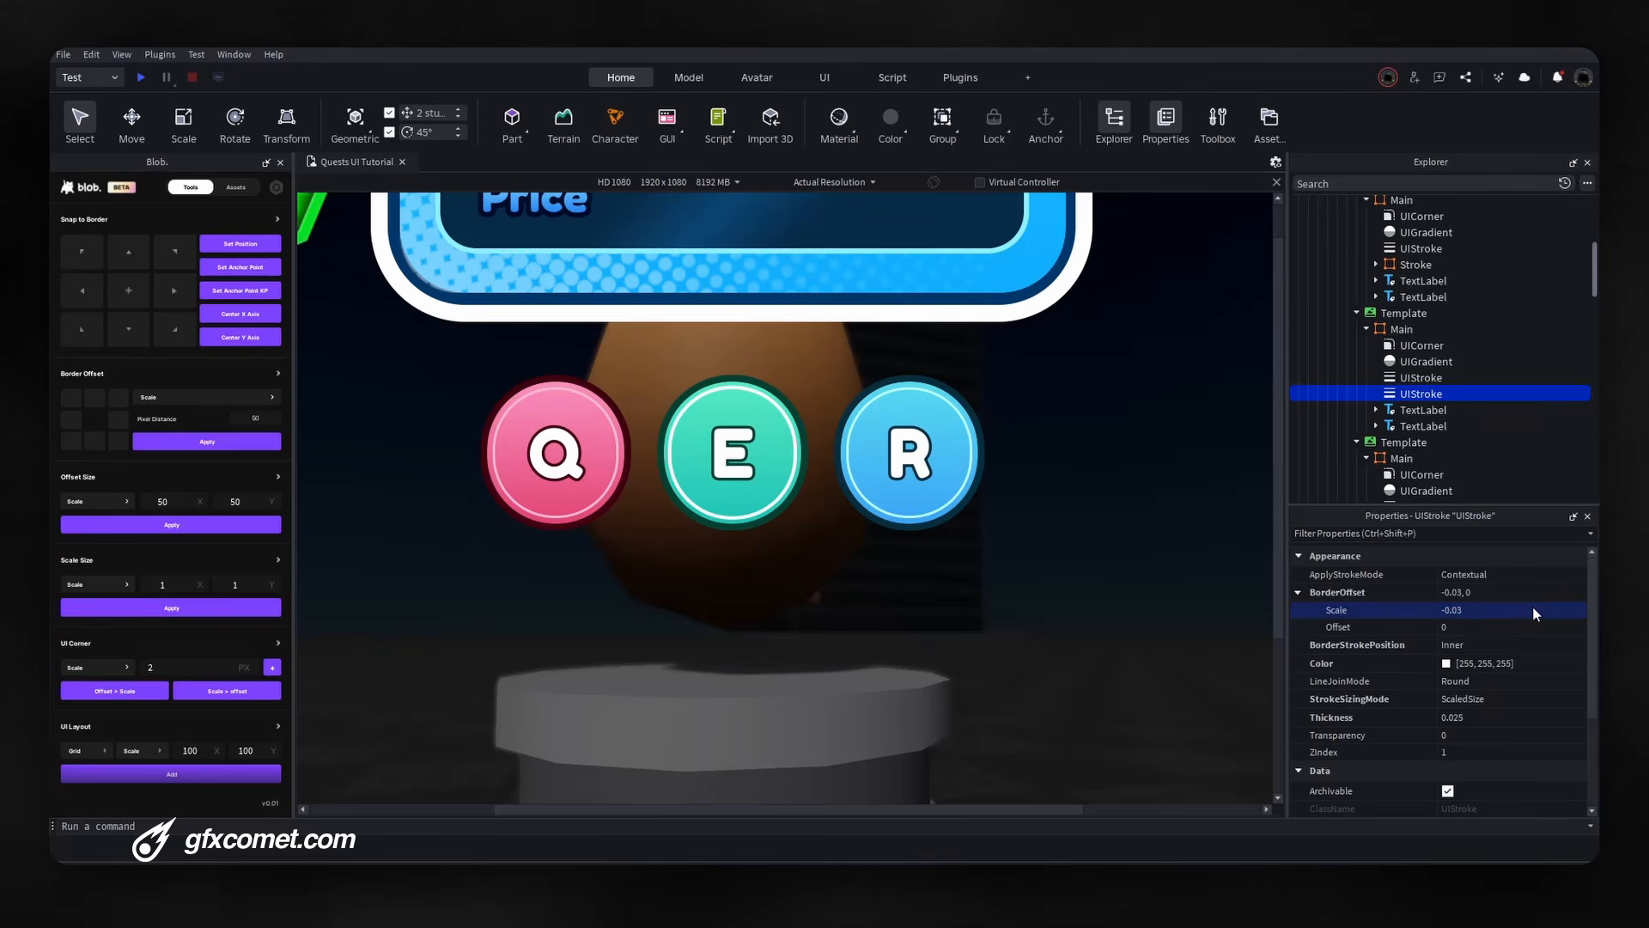
left_click(1537, 613)
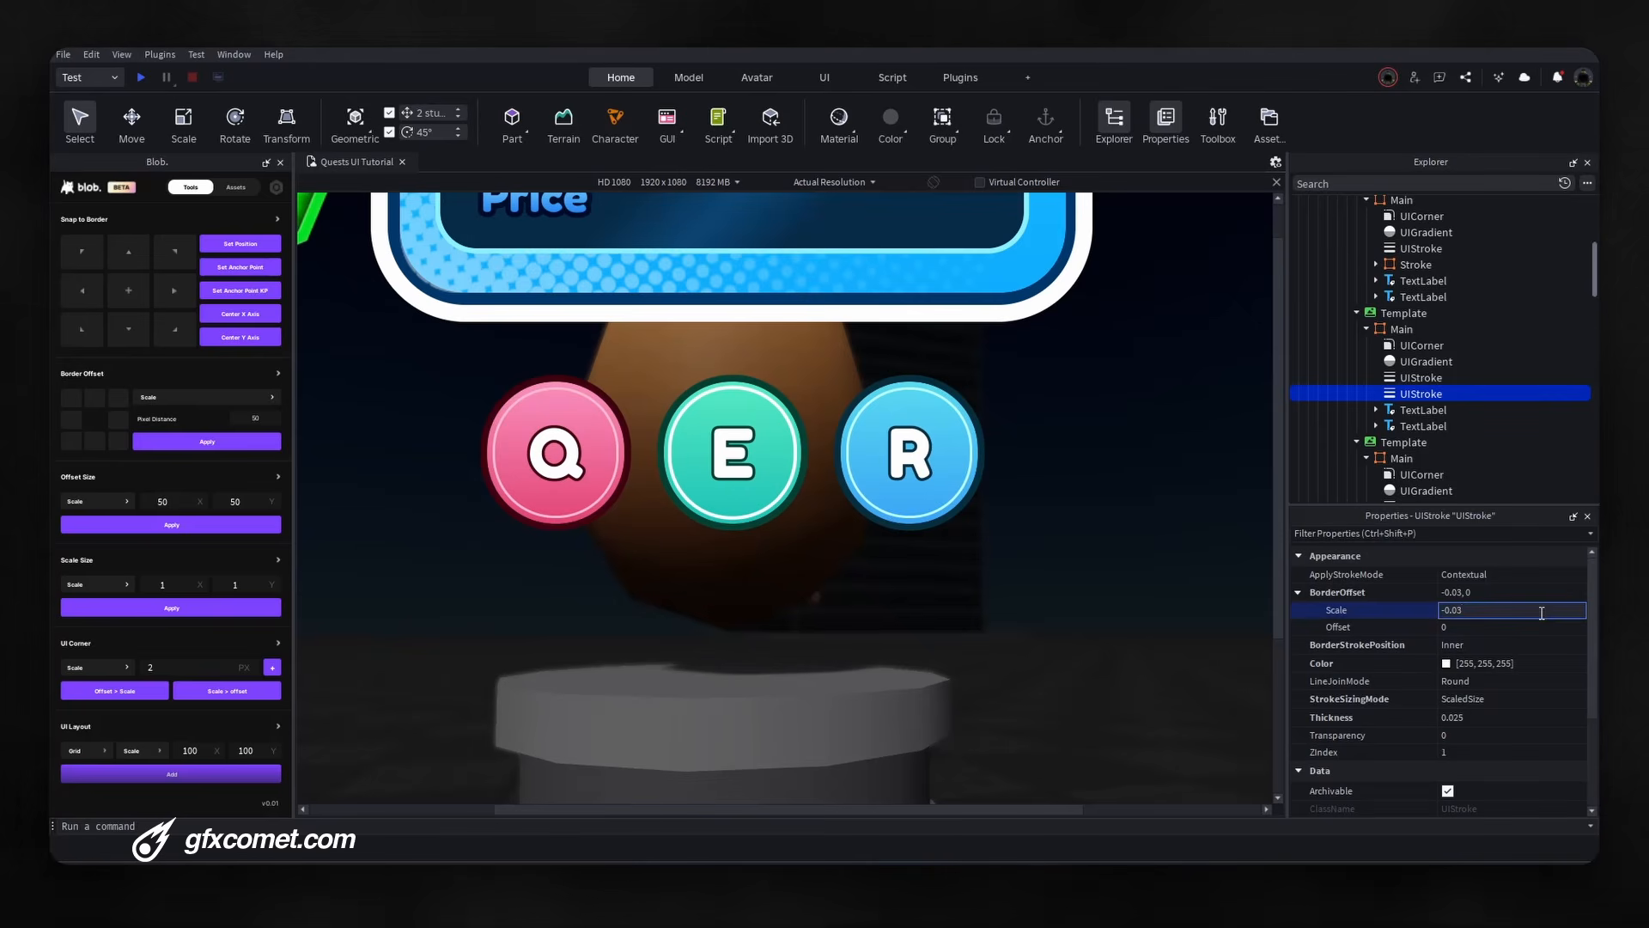
type("5")
key("Return")
Test a BorderOffset scale of -0.04 on the E button's white UIStroke, and set it back to -0.05.
scroll(1132, 507, "down", 5)
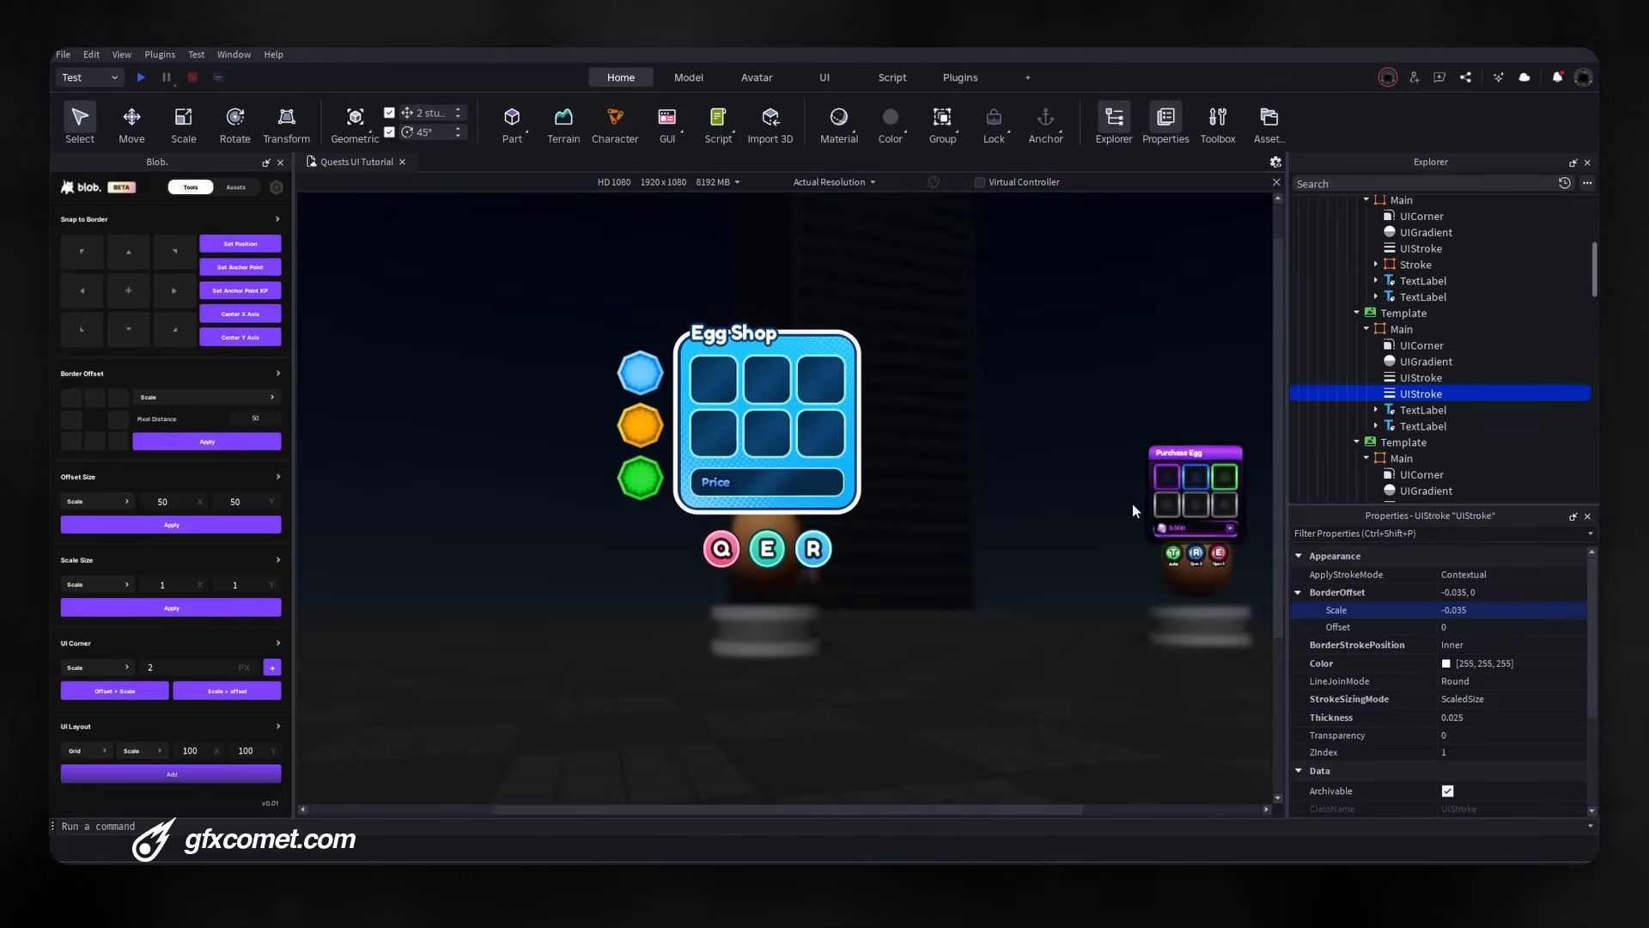
scroll(1132, 505, "up", 4)
left_click(1499, 611)
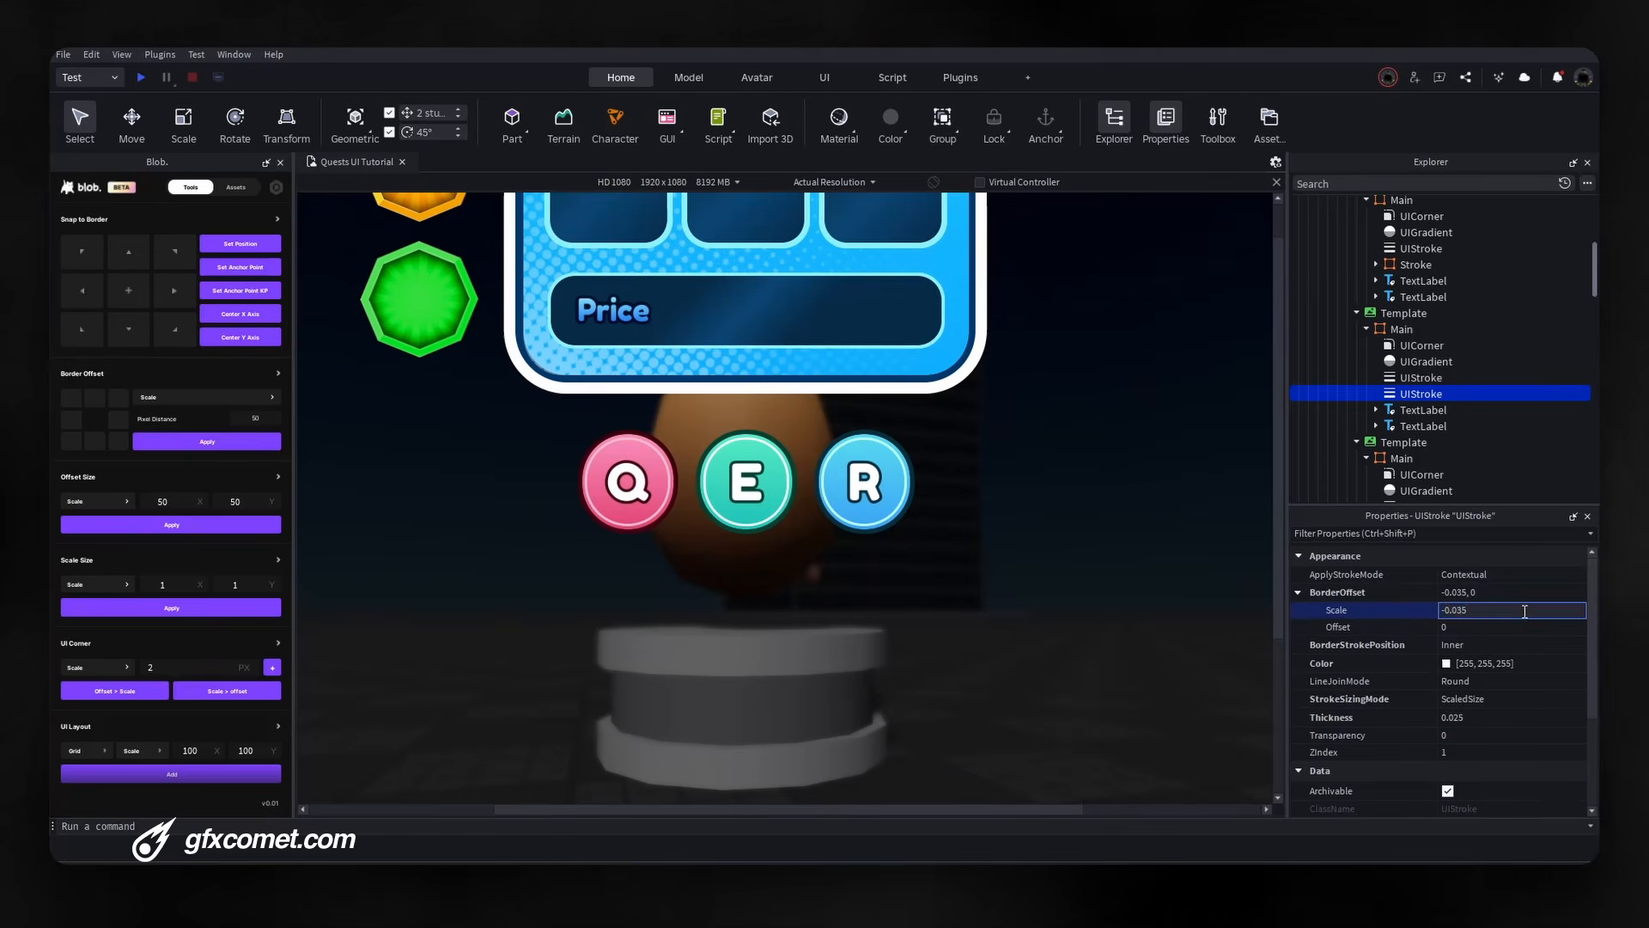
left_click(1530, 610)
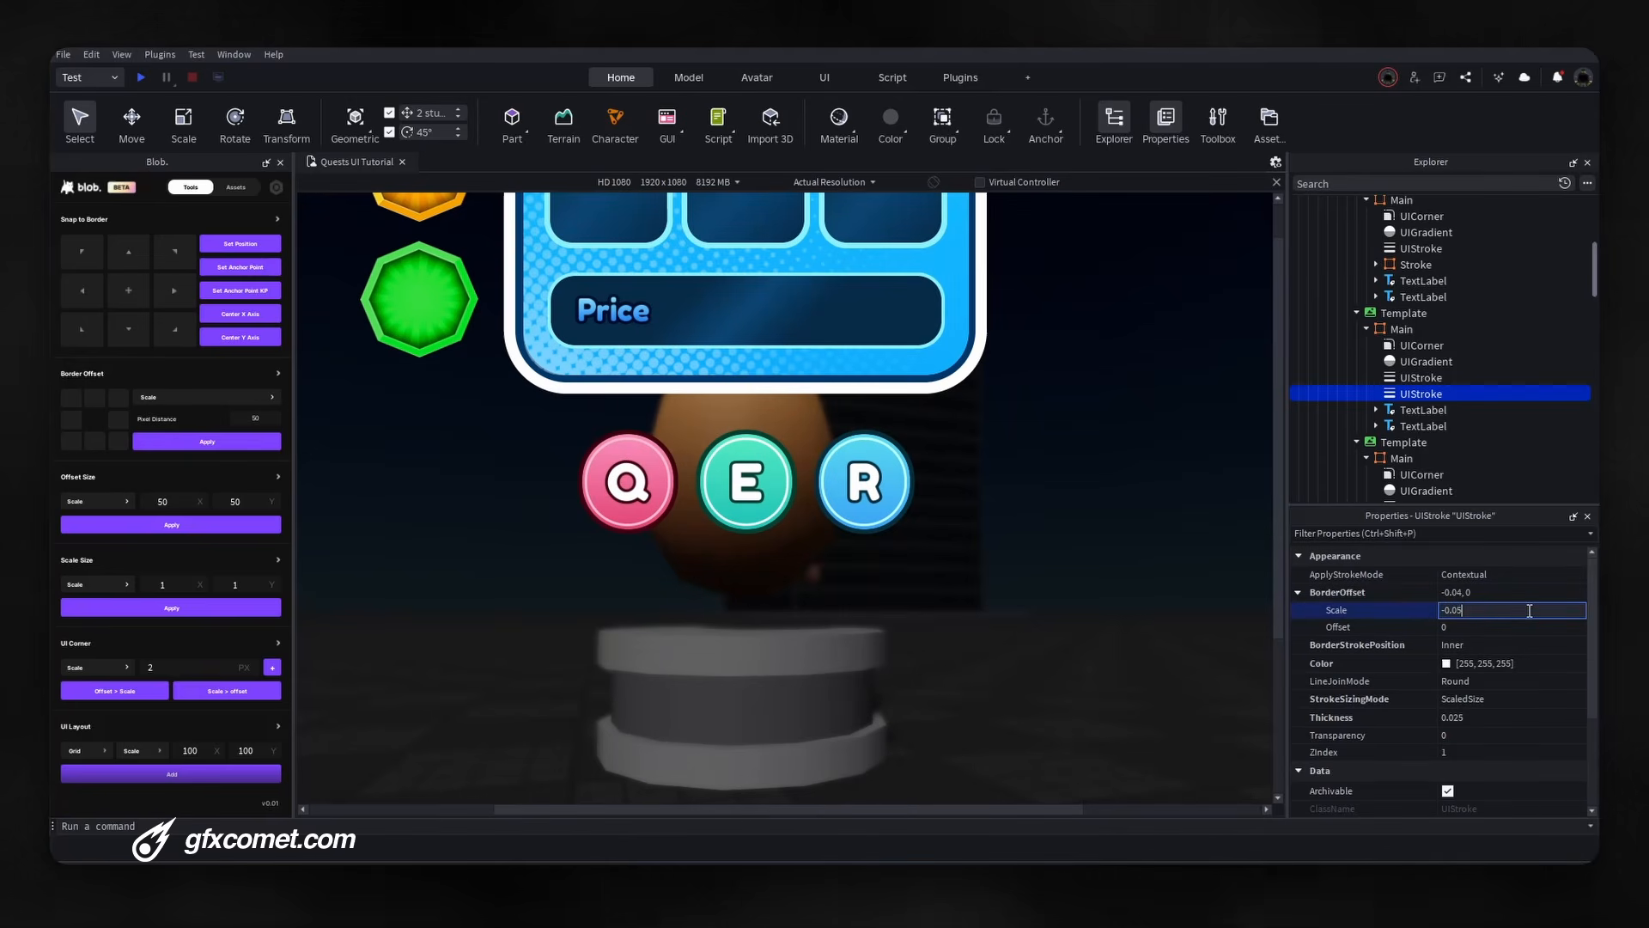
key("Return")
scroll(1080, 482, "up", 3)
scroll(1111, 462, "down", 2)
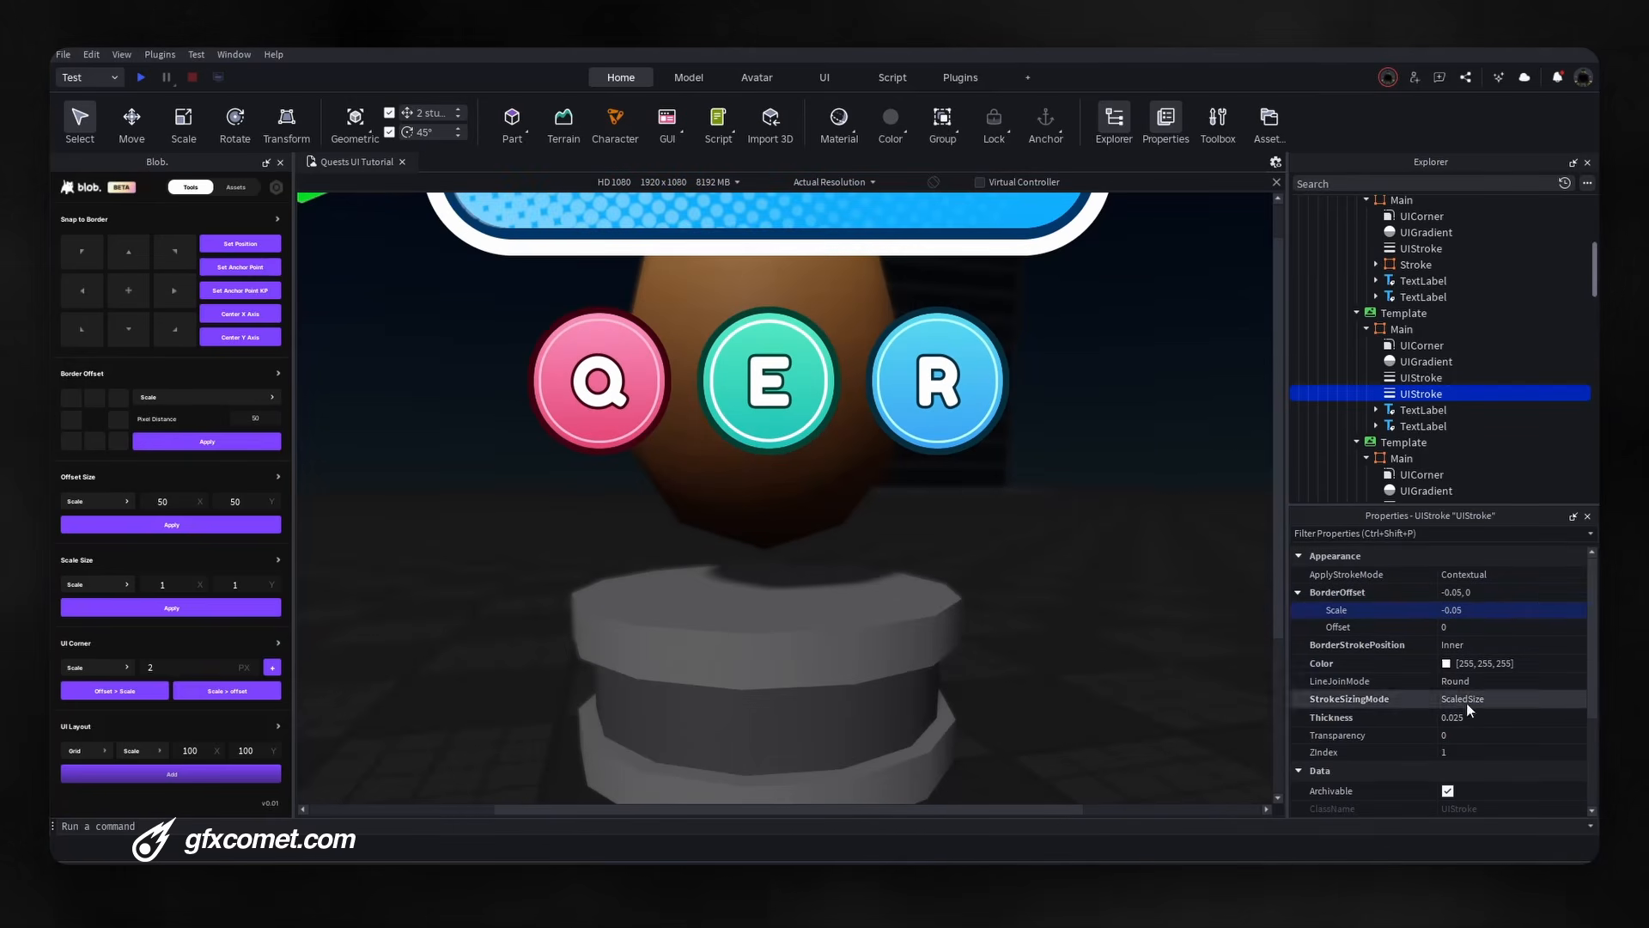
Set the transparency of the E button's white UIStroke to 0.2 after trying 0.5.
left_click(1506, 737)
type(".5")
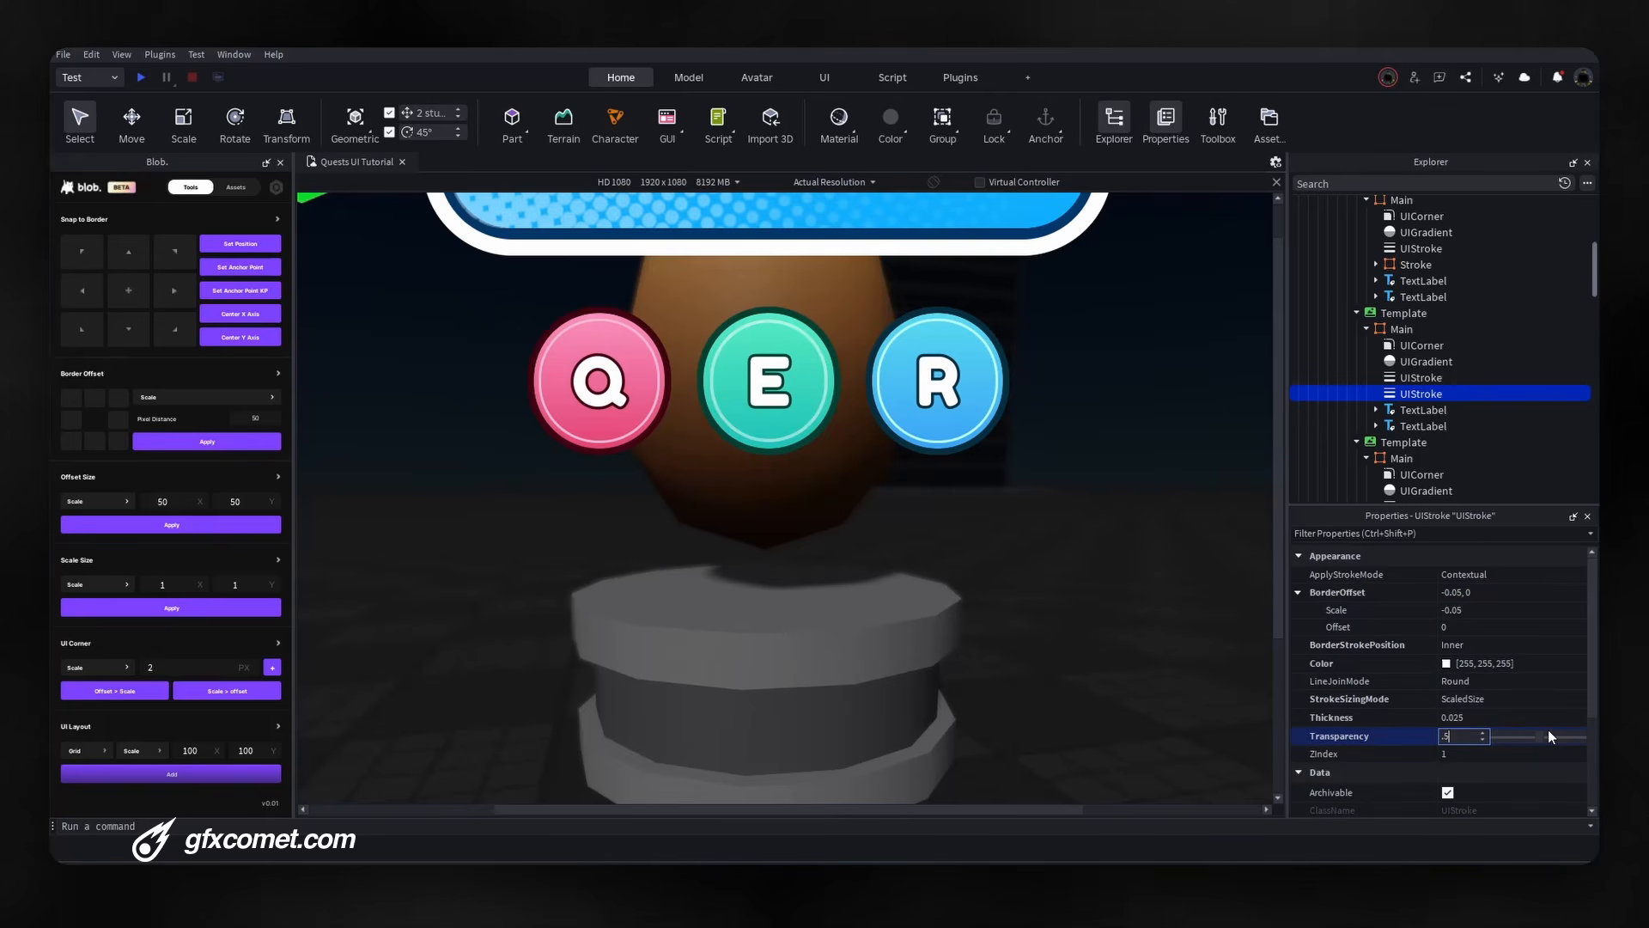
key("BackSpace")
key("BackSpace")
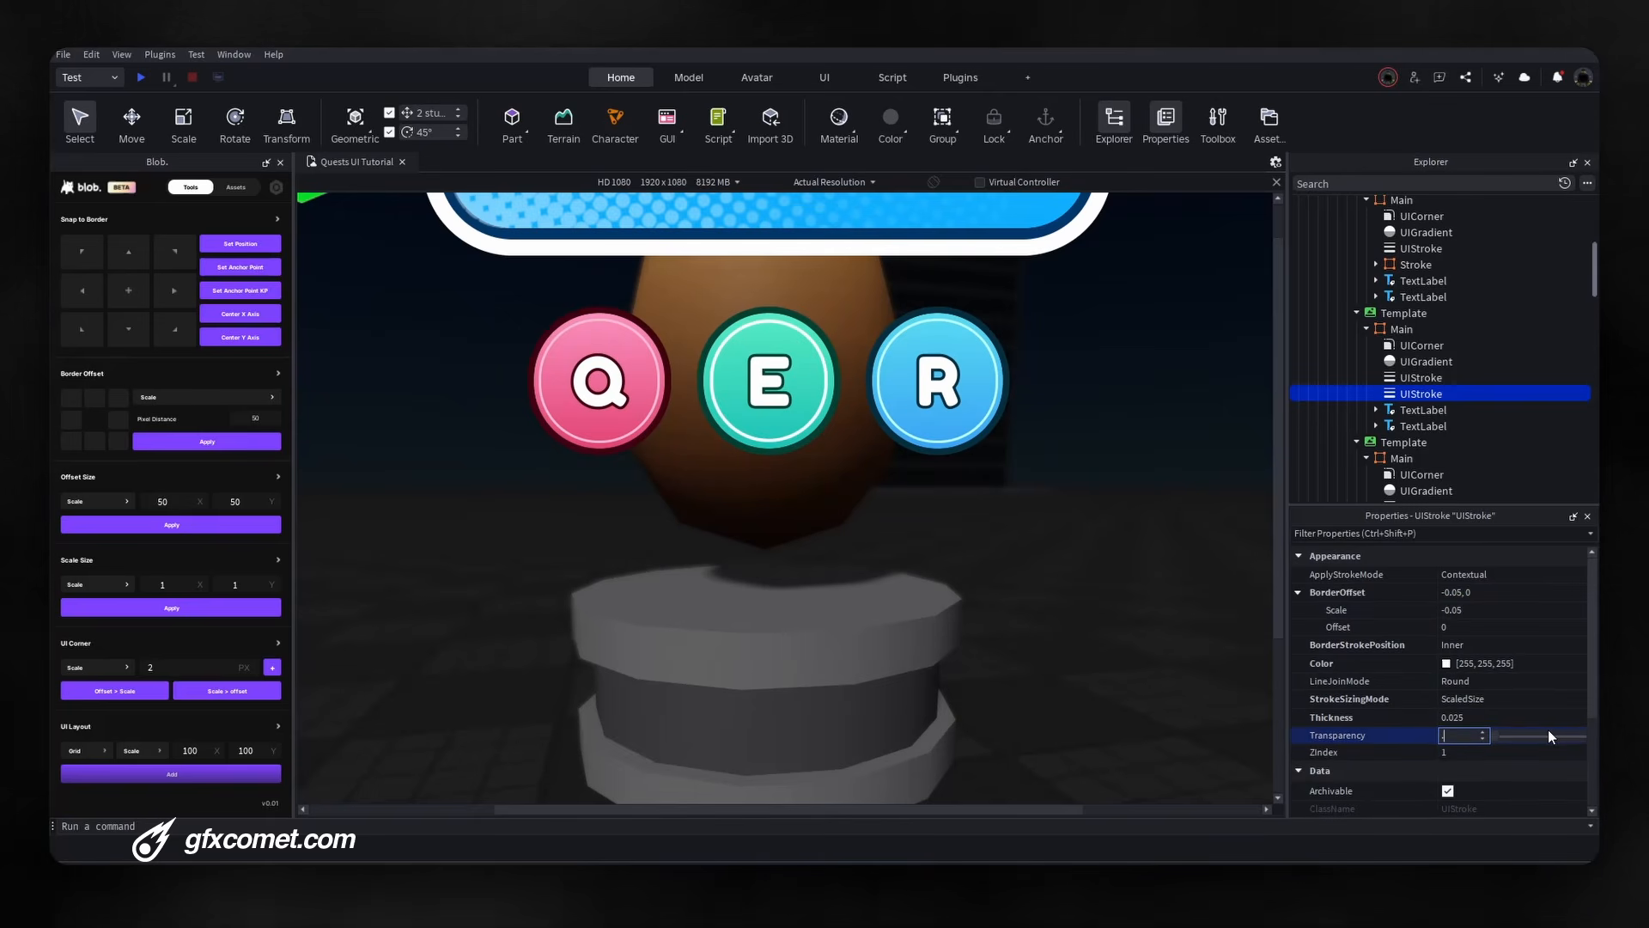
type(".2")
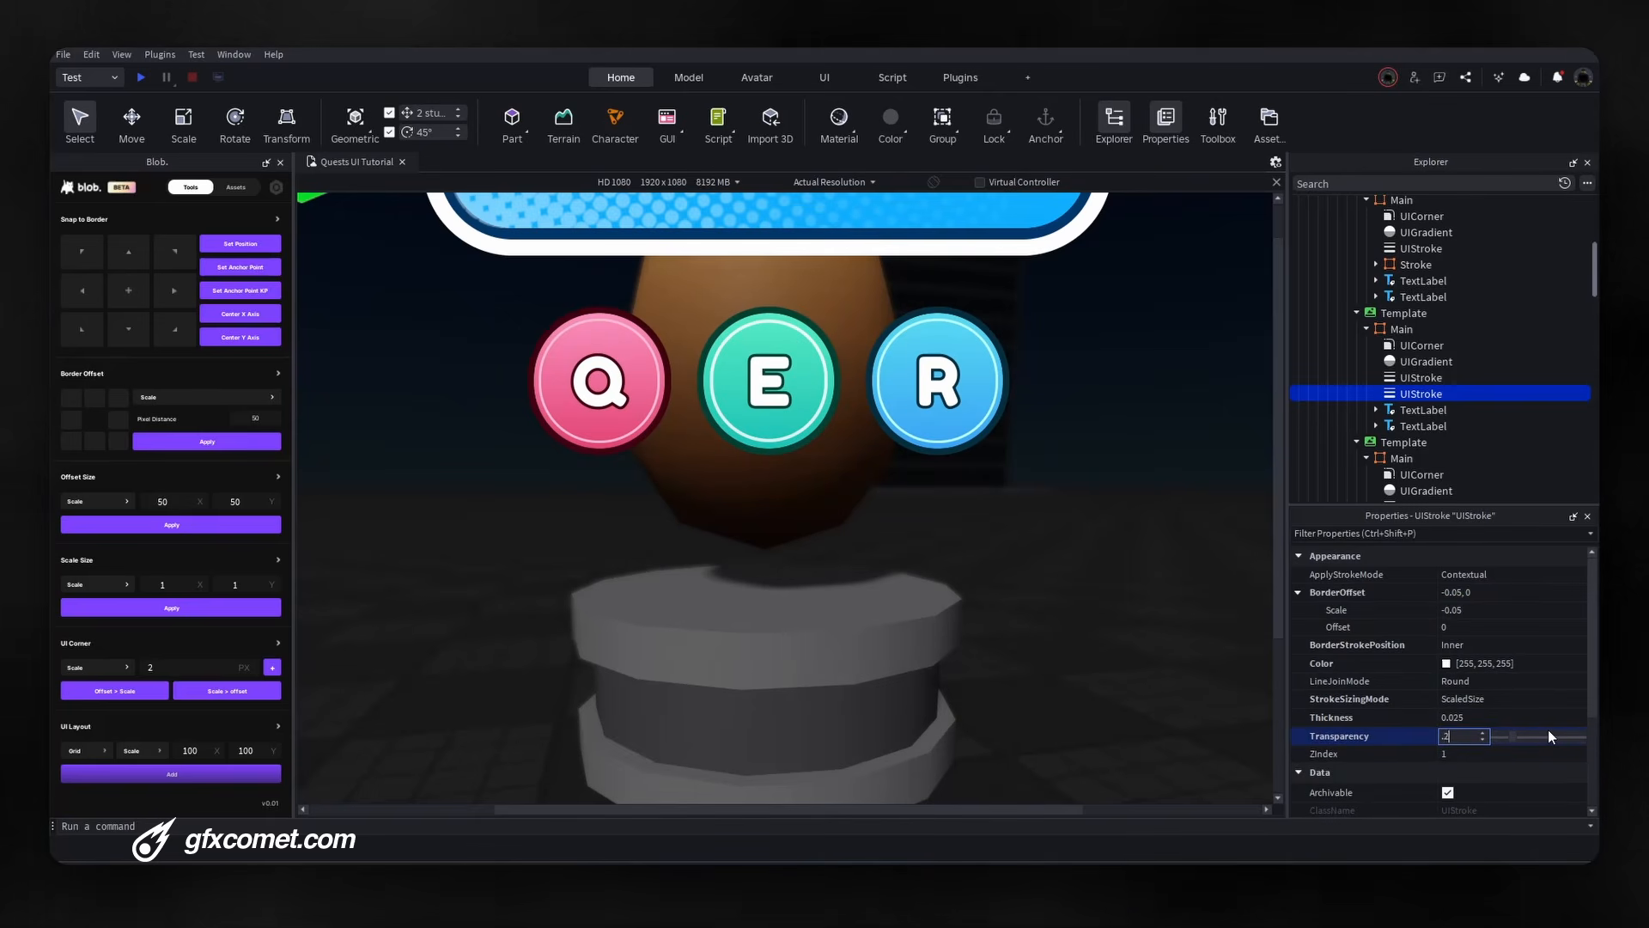
key("Return")
Examine the E button's white inner stroke against the Q and R buttons from near and far.
scroll(1072, 523, "down", 8)
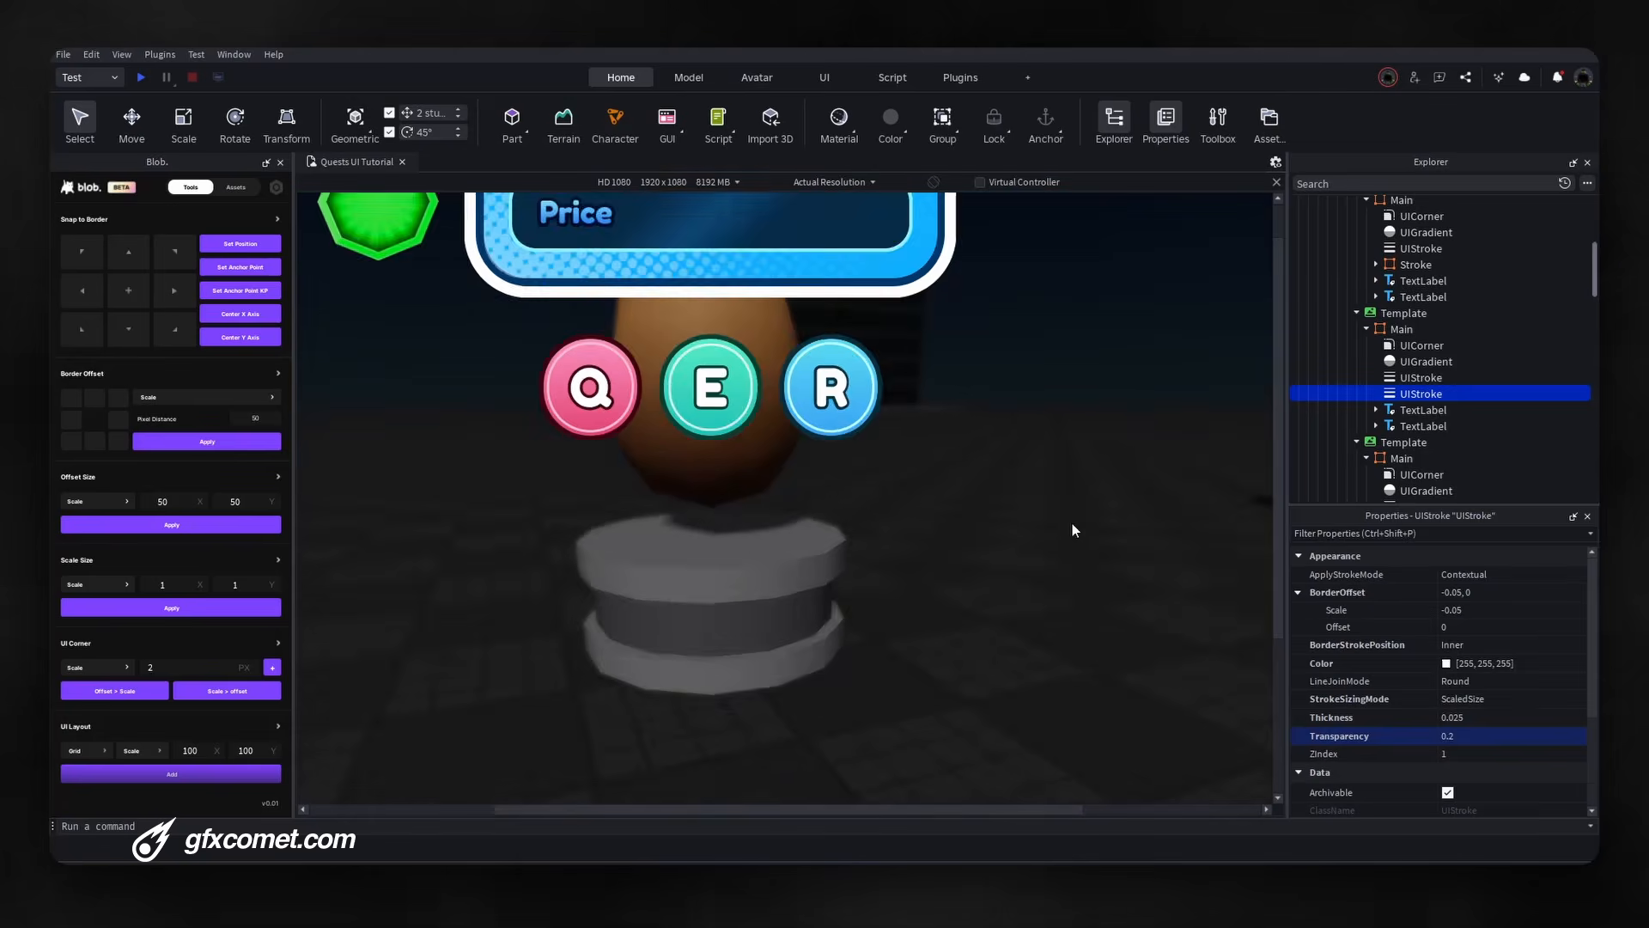
right_click_drag(1070, 522, 1038, 466)
scroll(1072, 523, "up", 8)
scroll(1072, 523, "down", 5)
scroll(1070, 525, "down", 5)
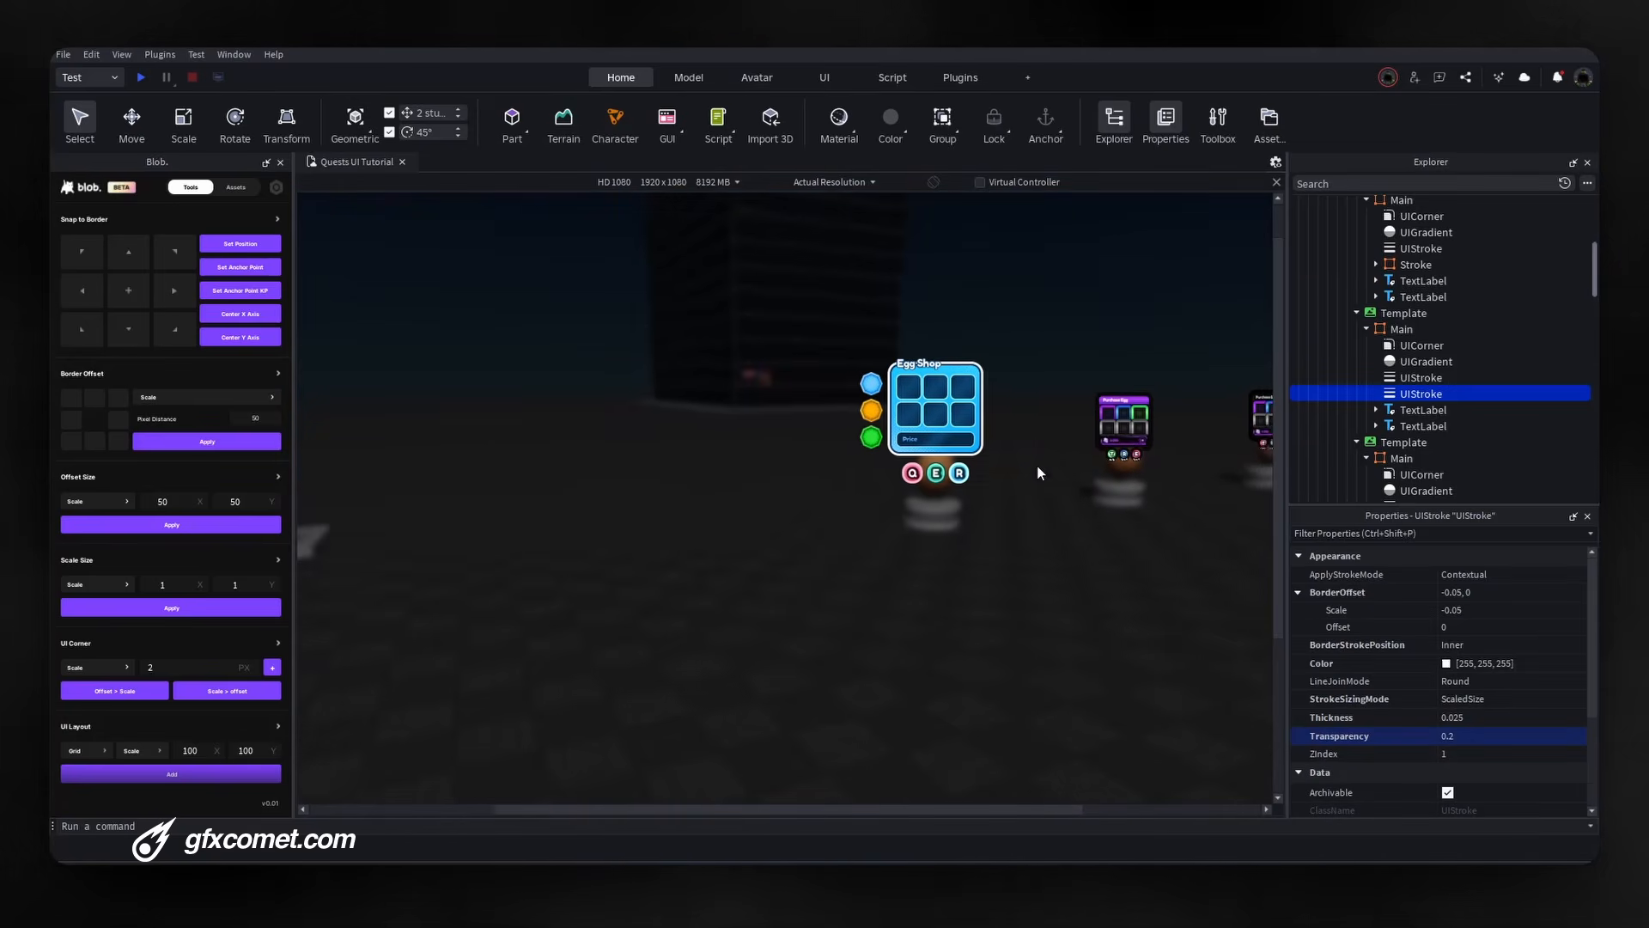
scroll(1034, 464, "up", 3)
scroll(1034, 464, "up", 10)
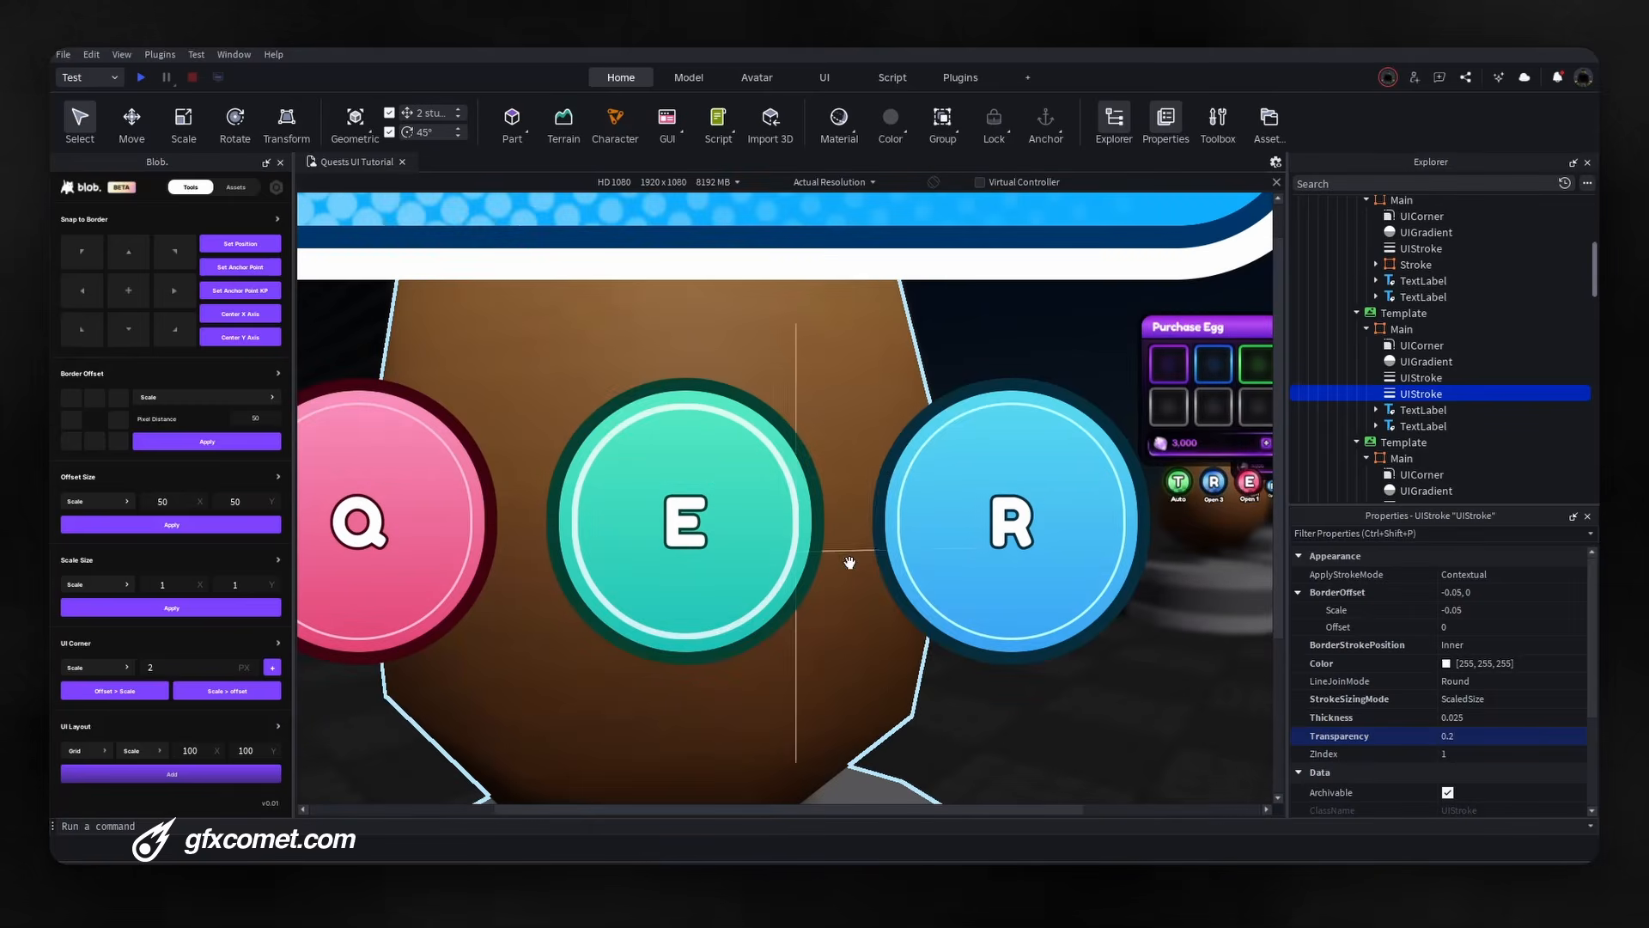
scroll(879, 471, "down", 6)
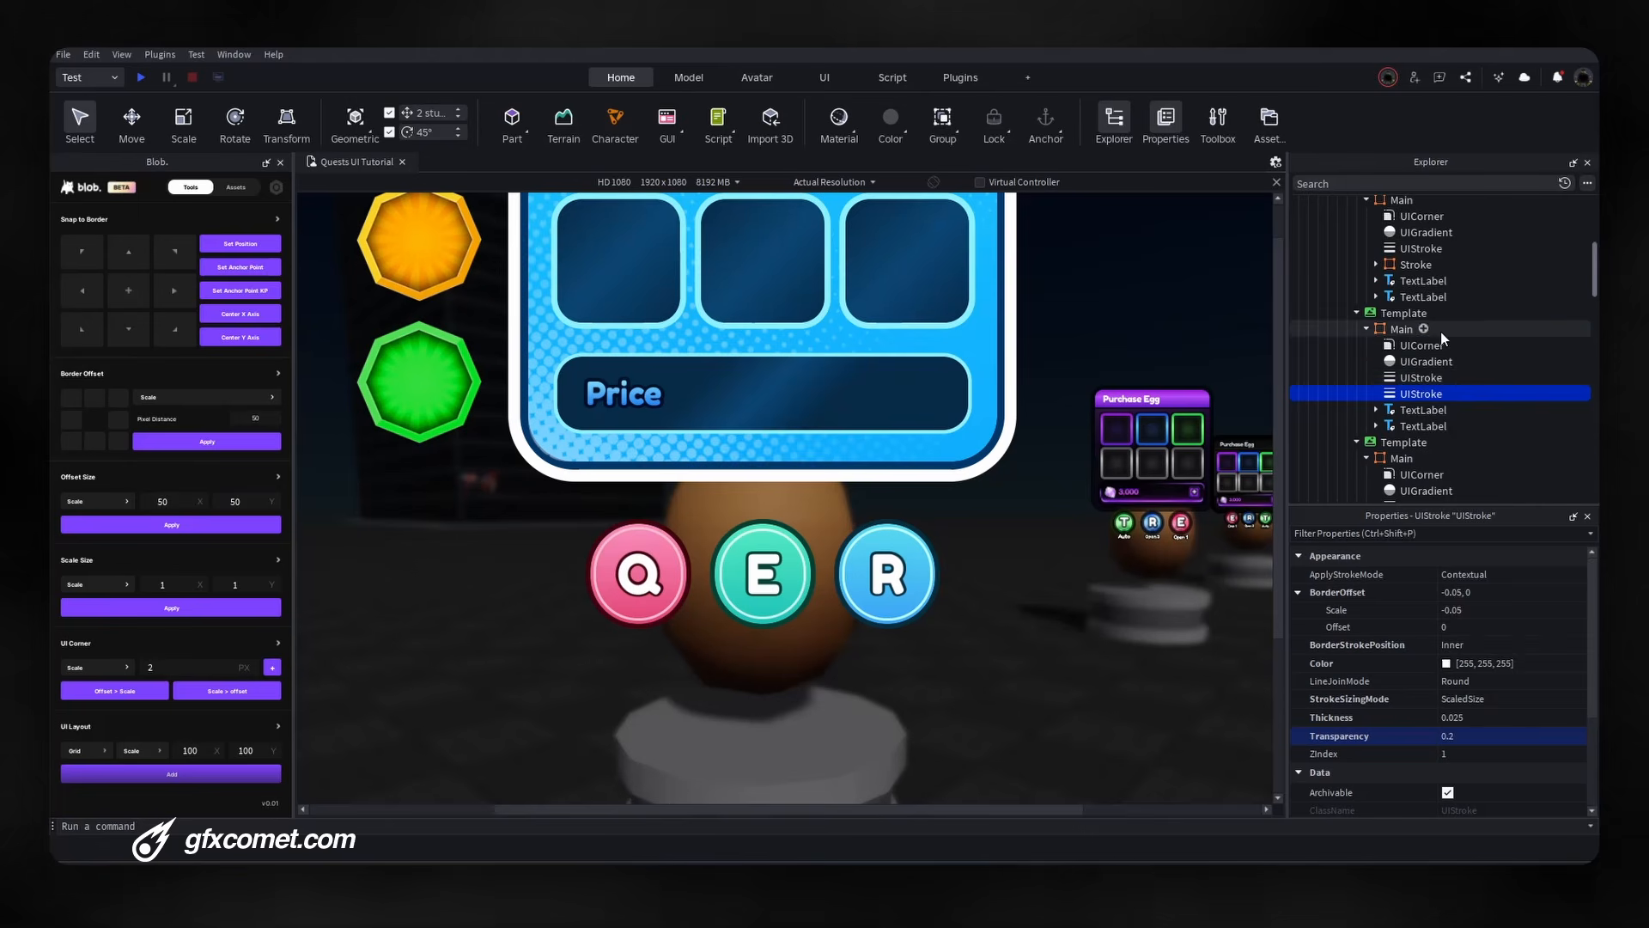
Paste the copied white UIStroke into the Q button's Main frame and delete its old Stroke frame.
scroll(1426, 310, "up", 1)
left_click(1399, 249)
key("ctrl+shift+v")
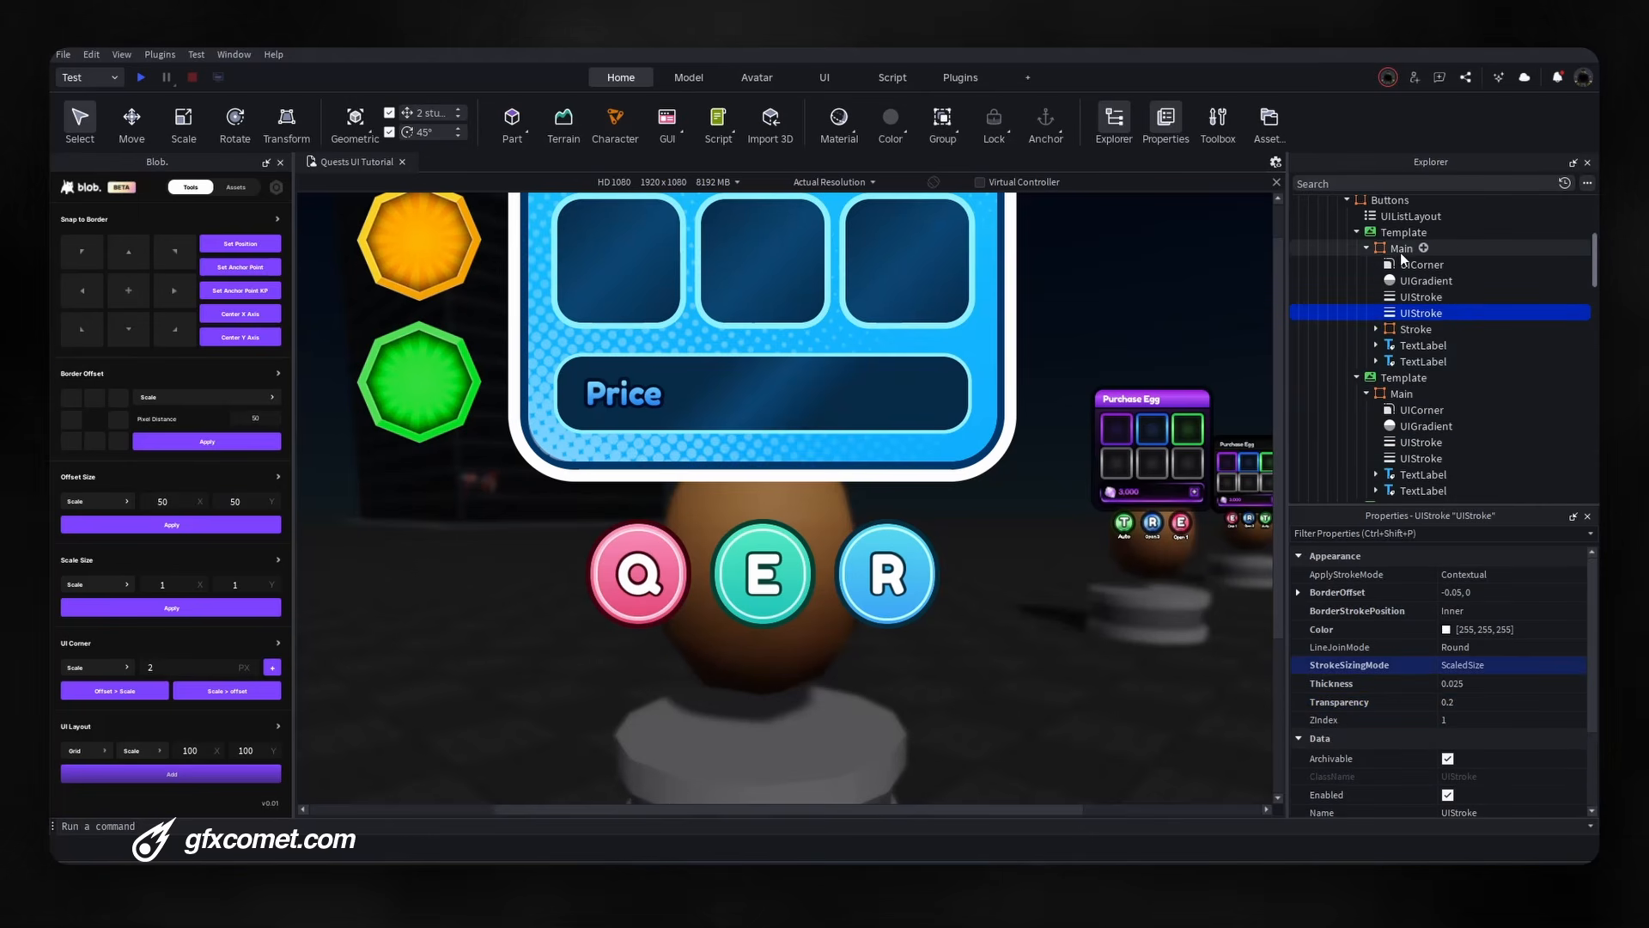
left_click(1405, 327)
key("Delete")
left_click(1406, 316)
Paste the white UIStroke into the R button's Main frame and delete its old Stroke frame.
scroll(1419, 378, "down", 3)
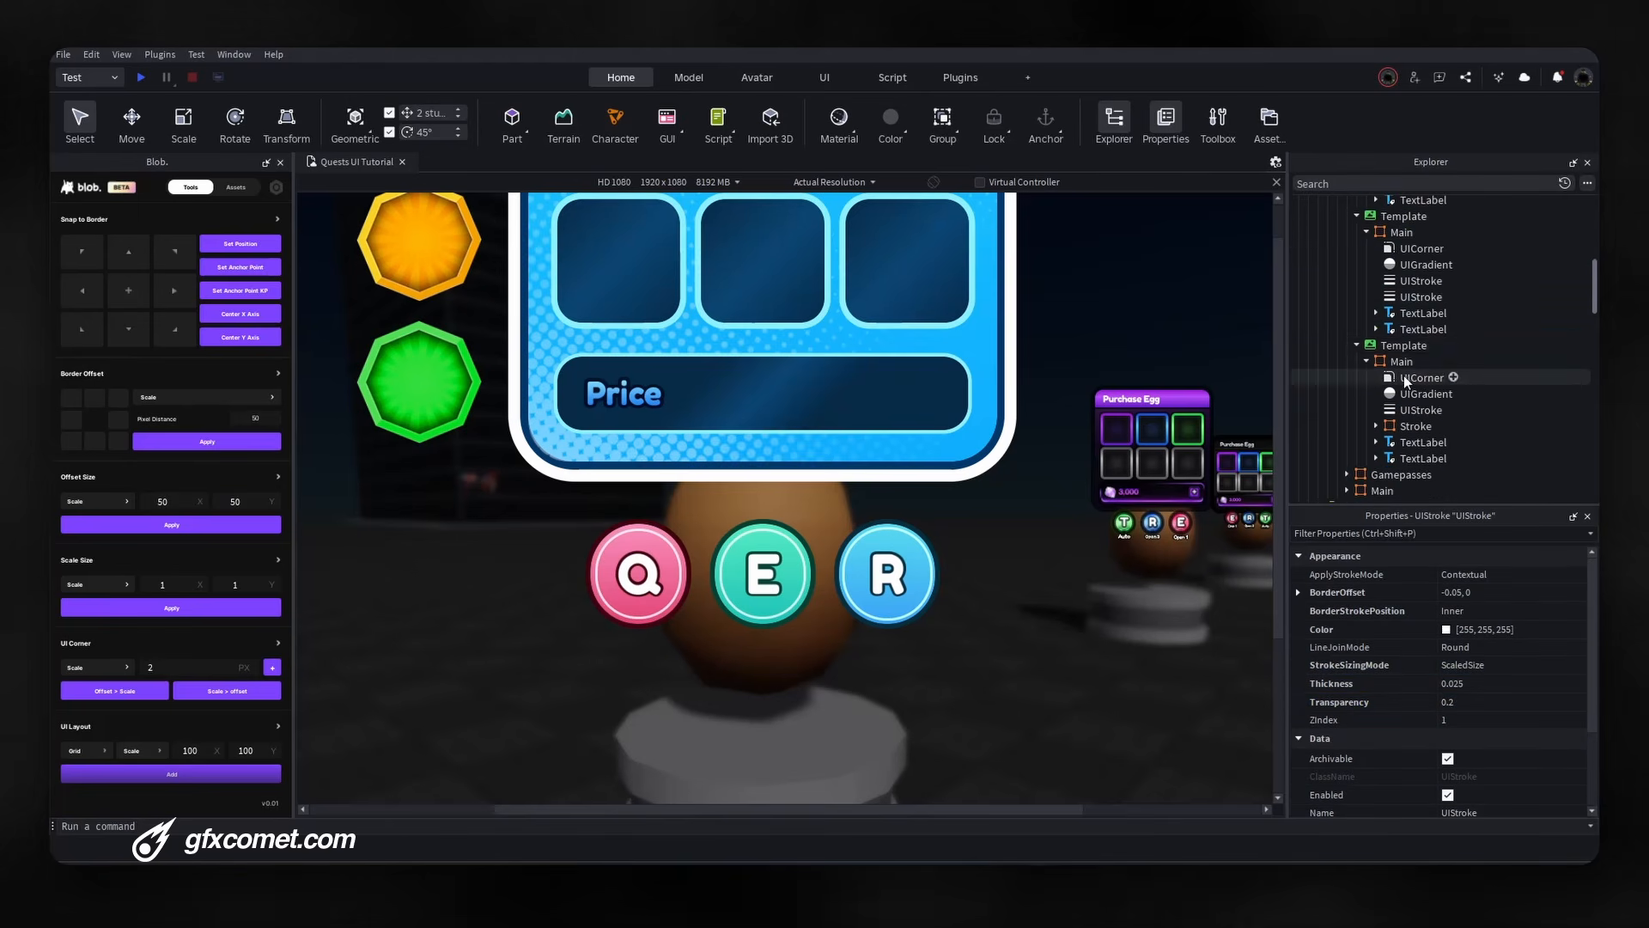
left_click(1402, 362)
key("ctrl+shift+v")
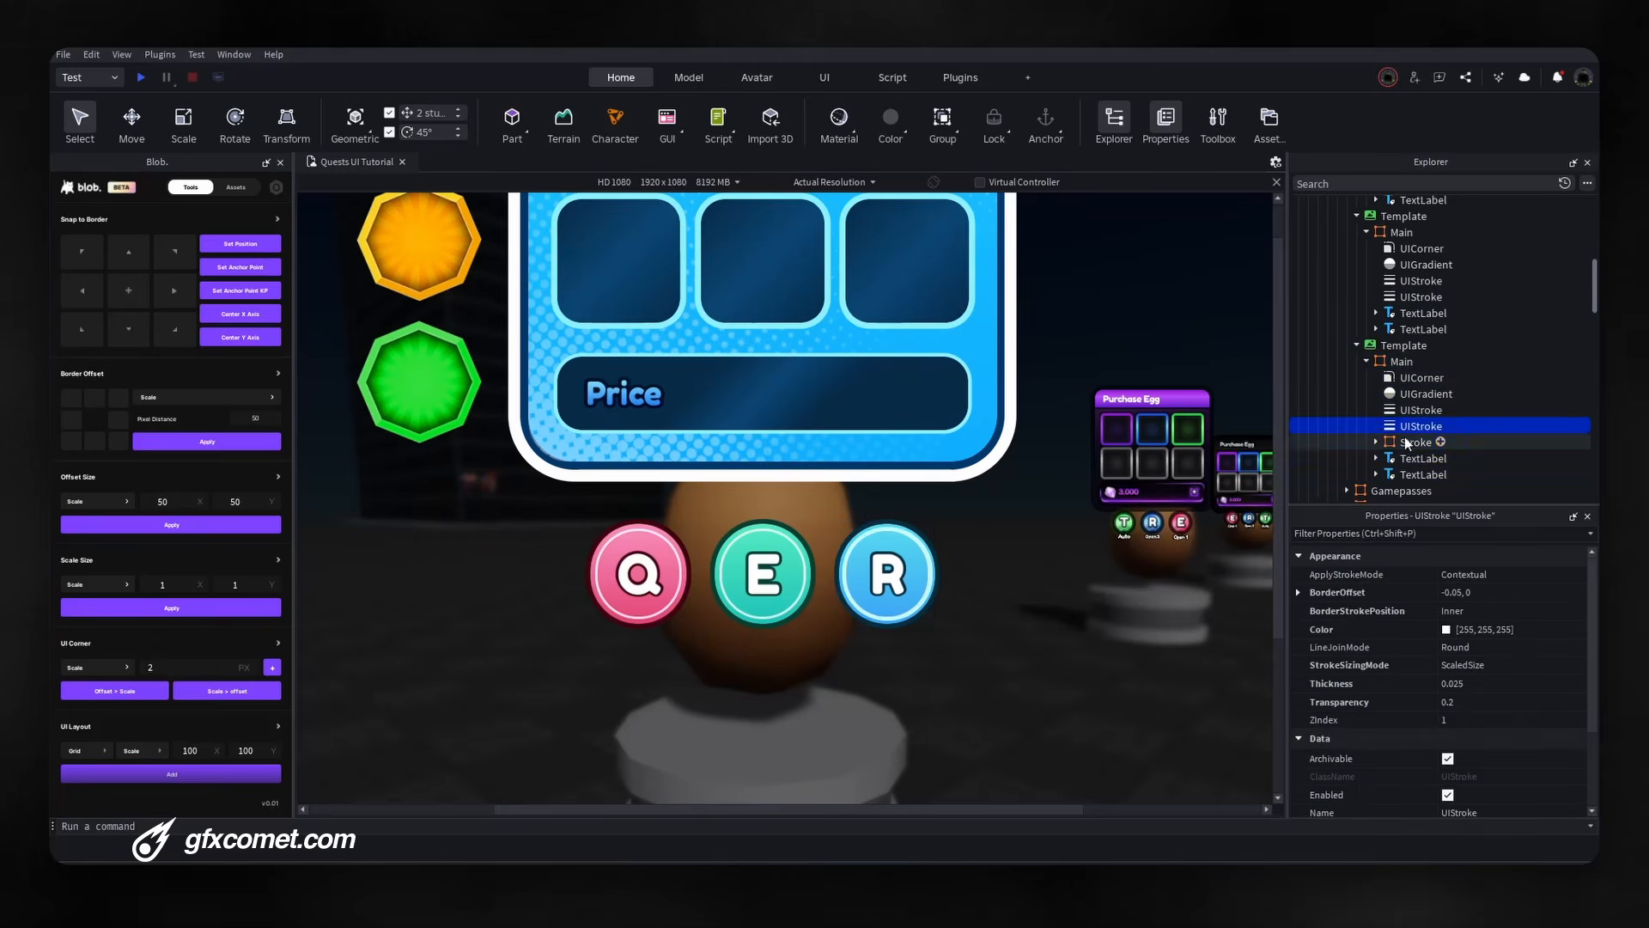
left_click(1405, 443)
key("Delete")
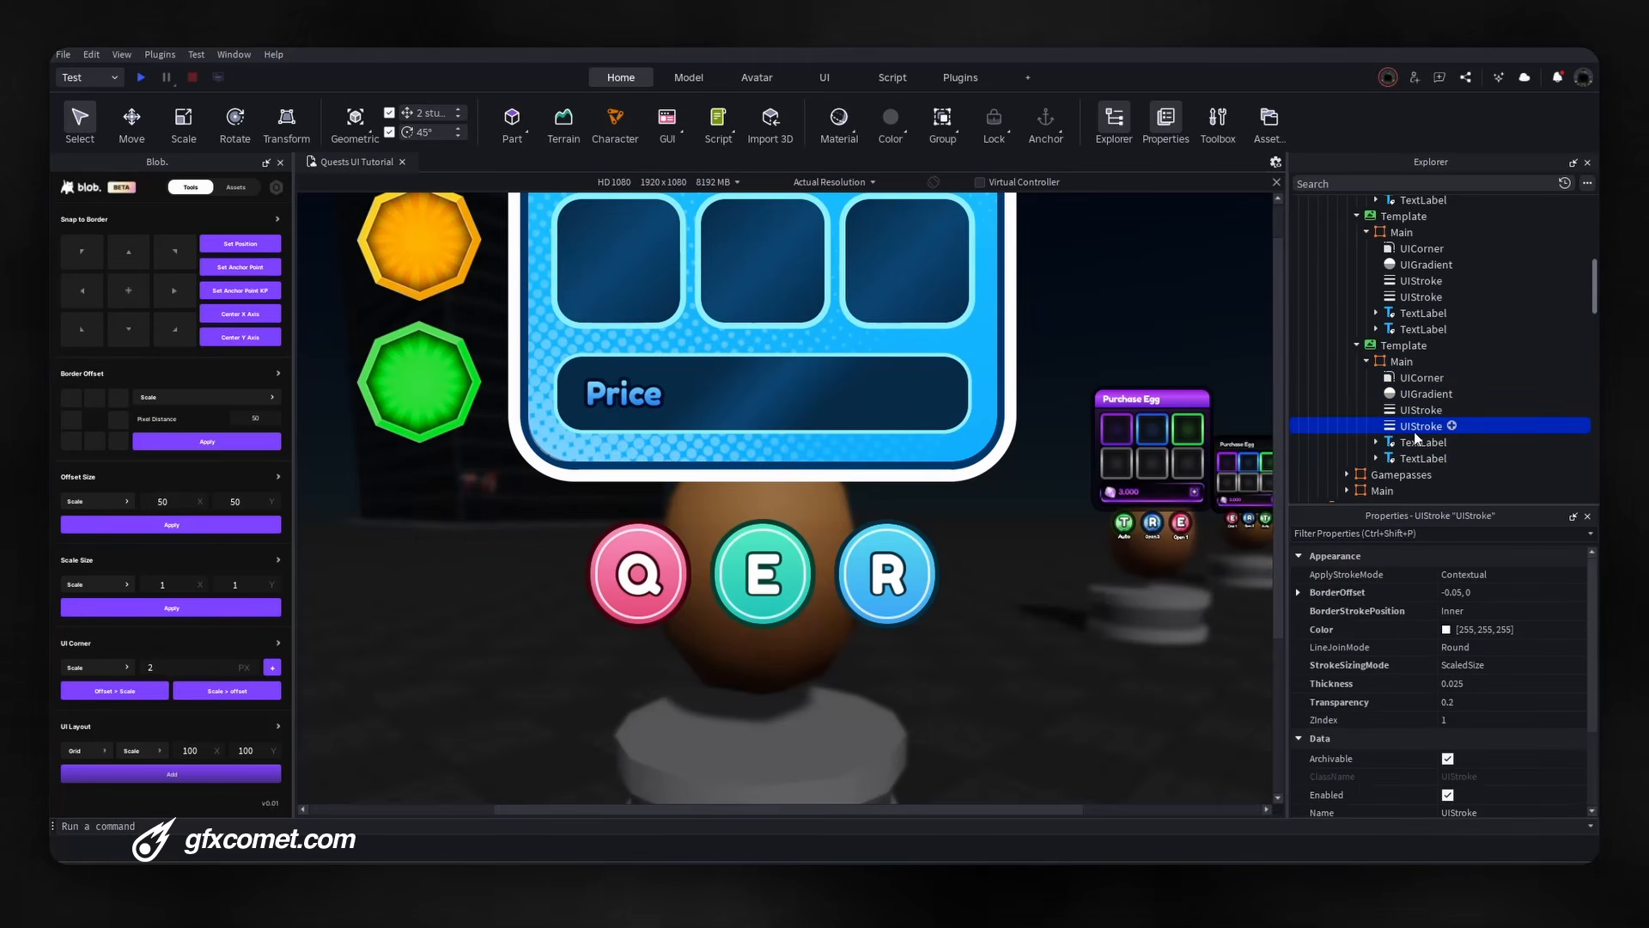
Delete the second TextLabel from the R button's and the E button's Main frames.
left_click(1382, 443)
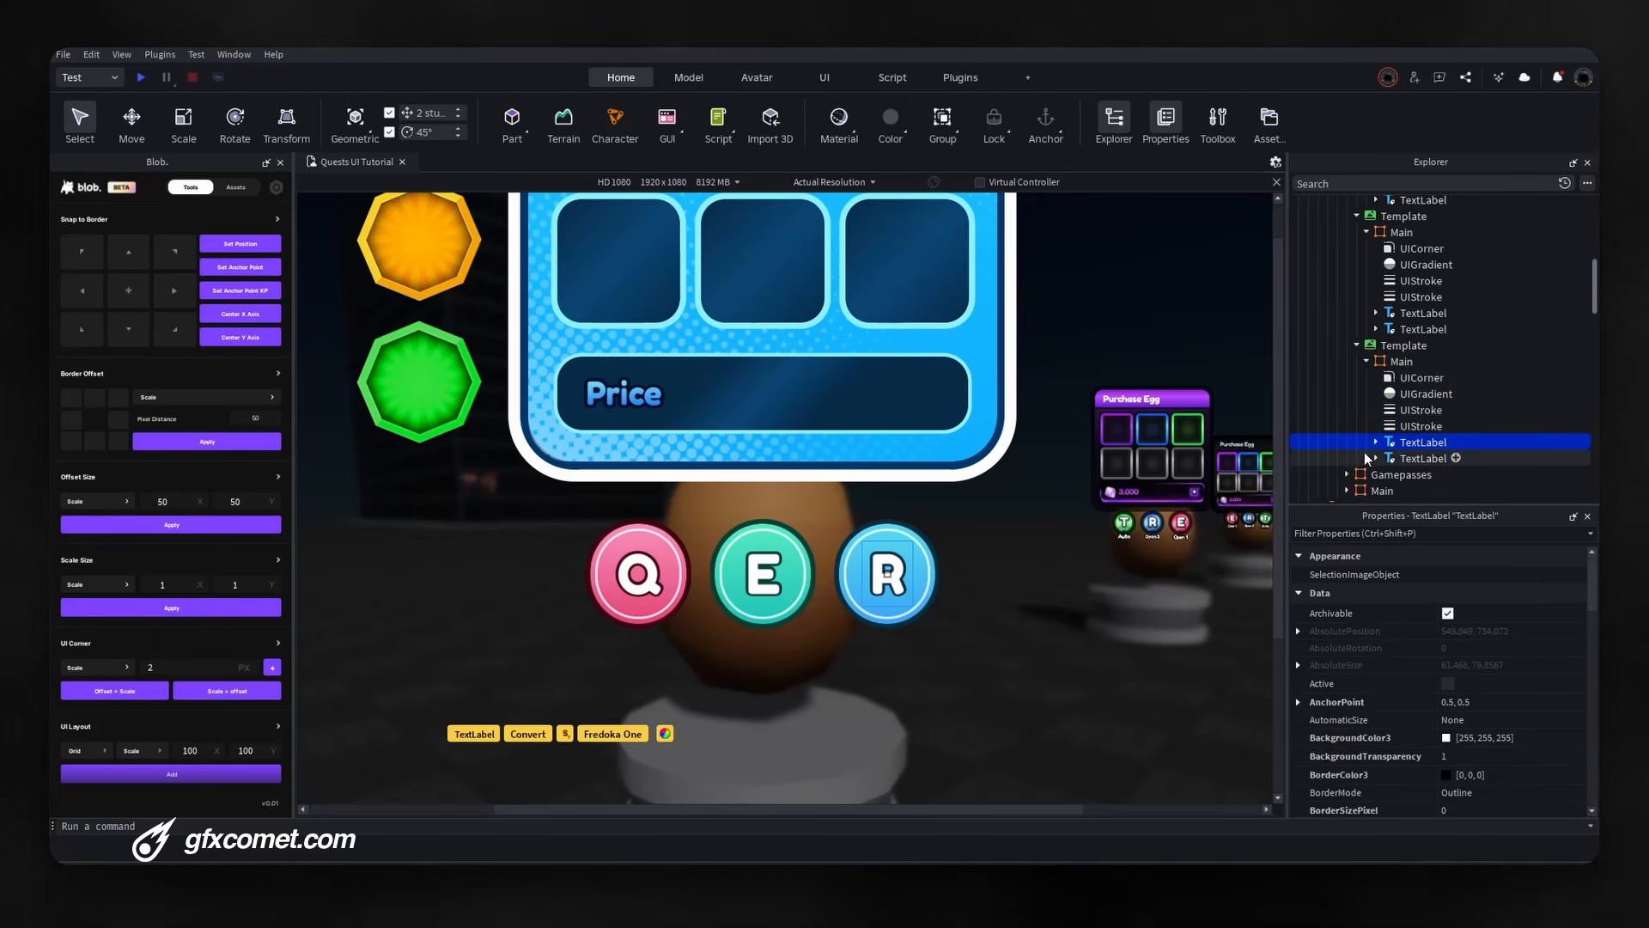
left_click(1400, 458)
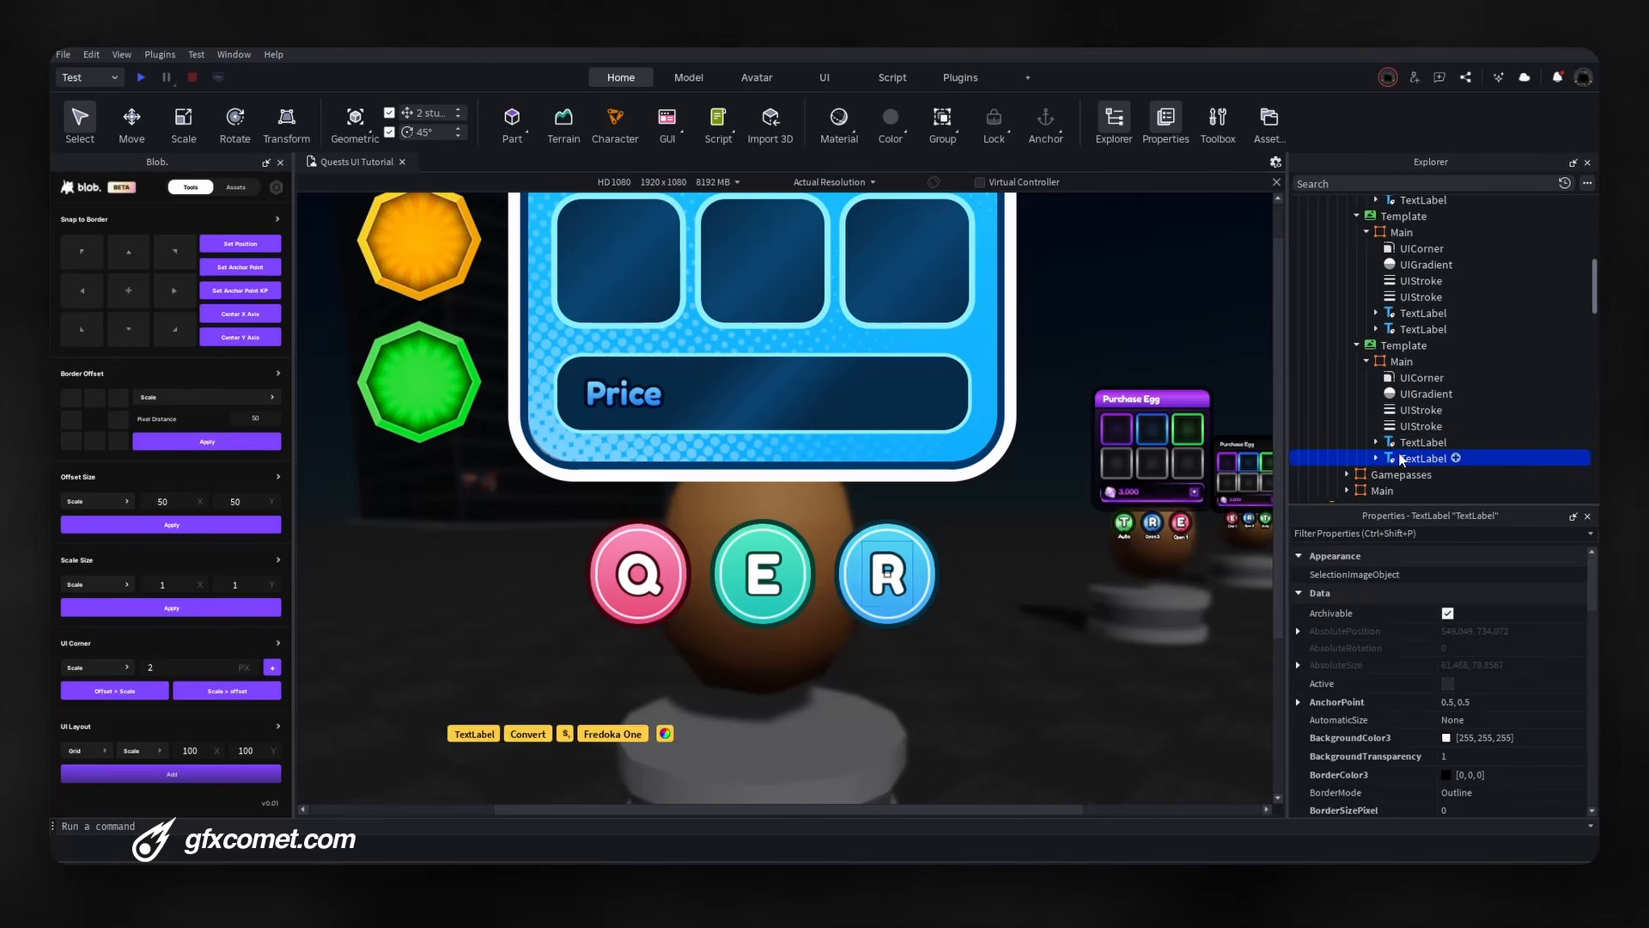
key("Delete")
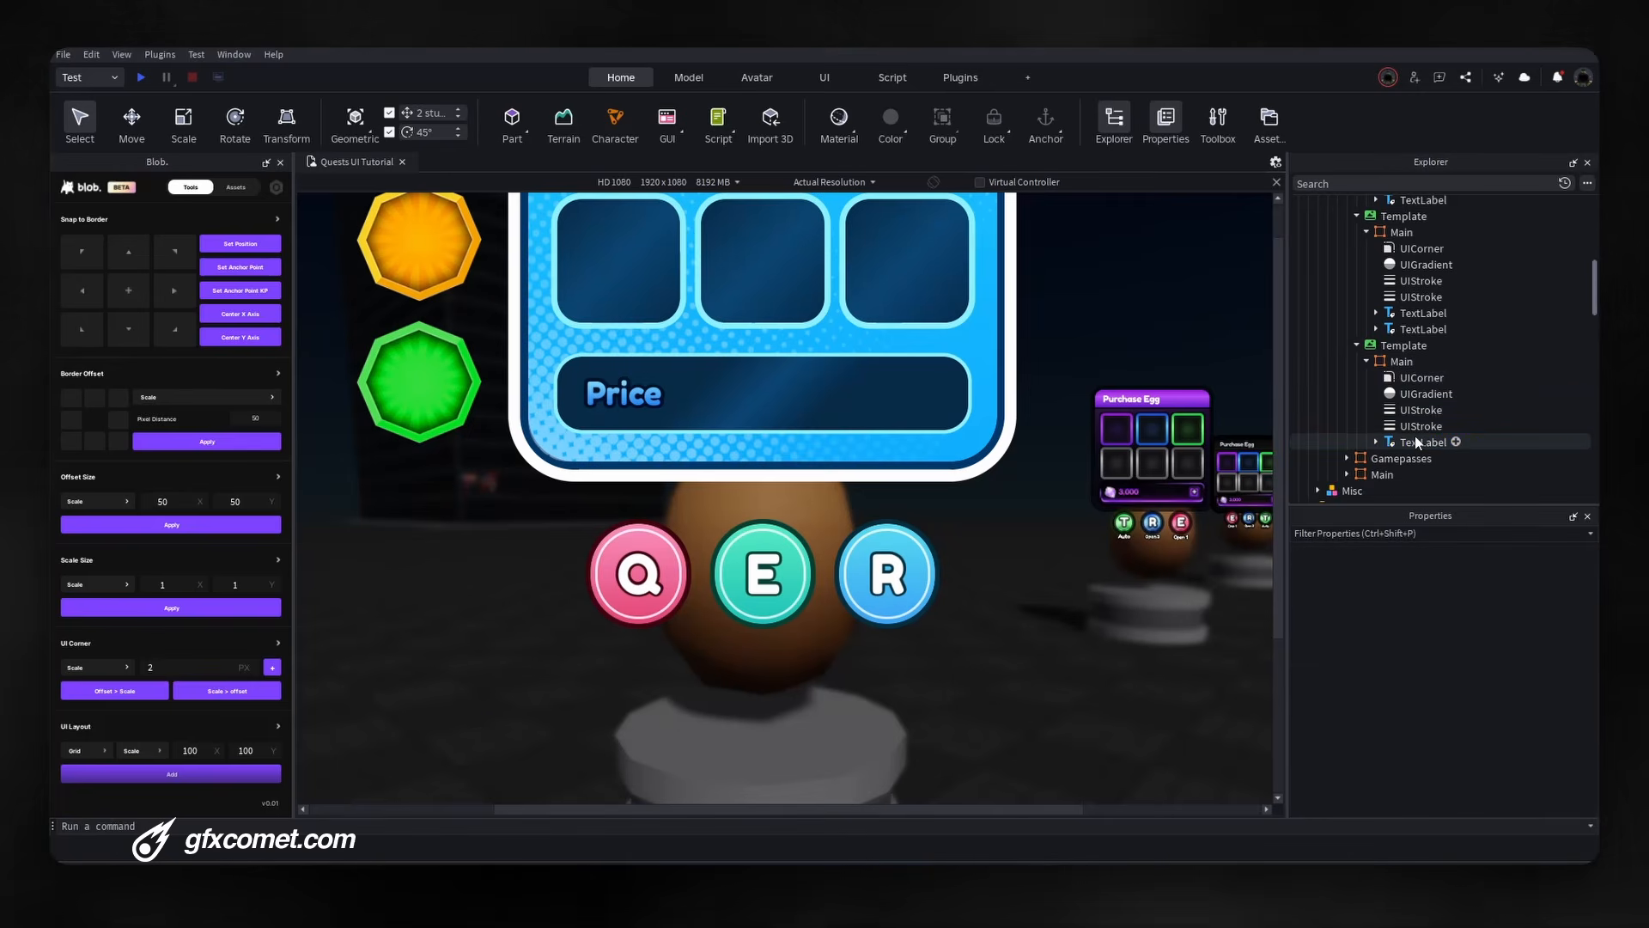
left_click(1425, 324)
key("Delete")
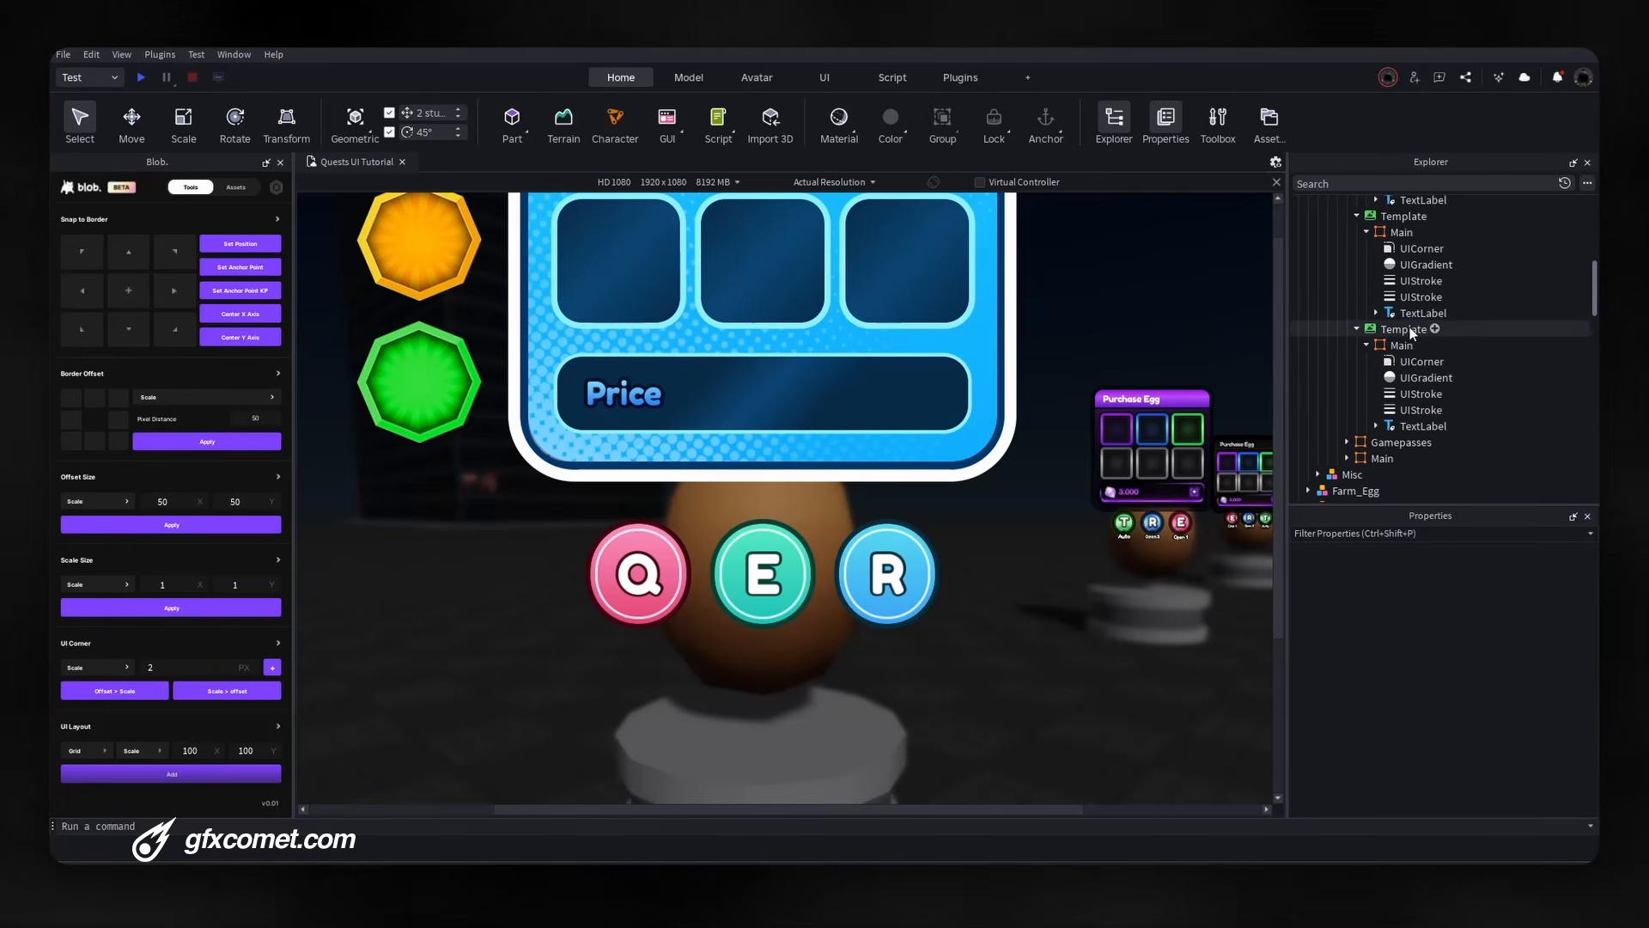
Set the emulated screen to Fit to Window and delete the second TextLabel from the Q button's Main frame.
left_click(835, 182)
left_click(840, 220)
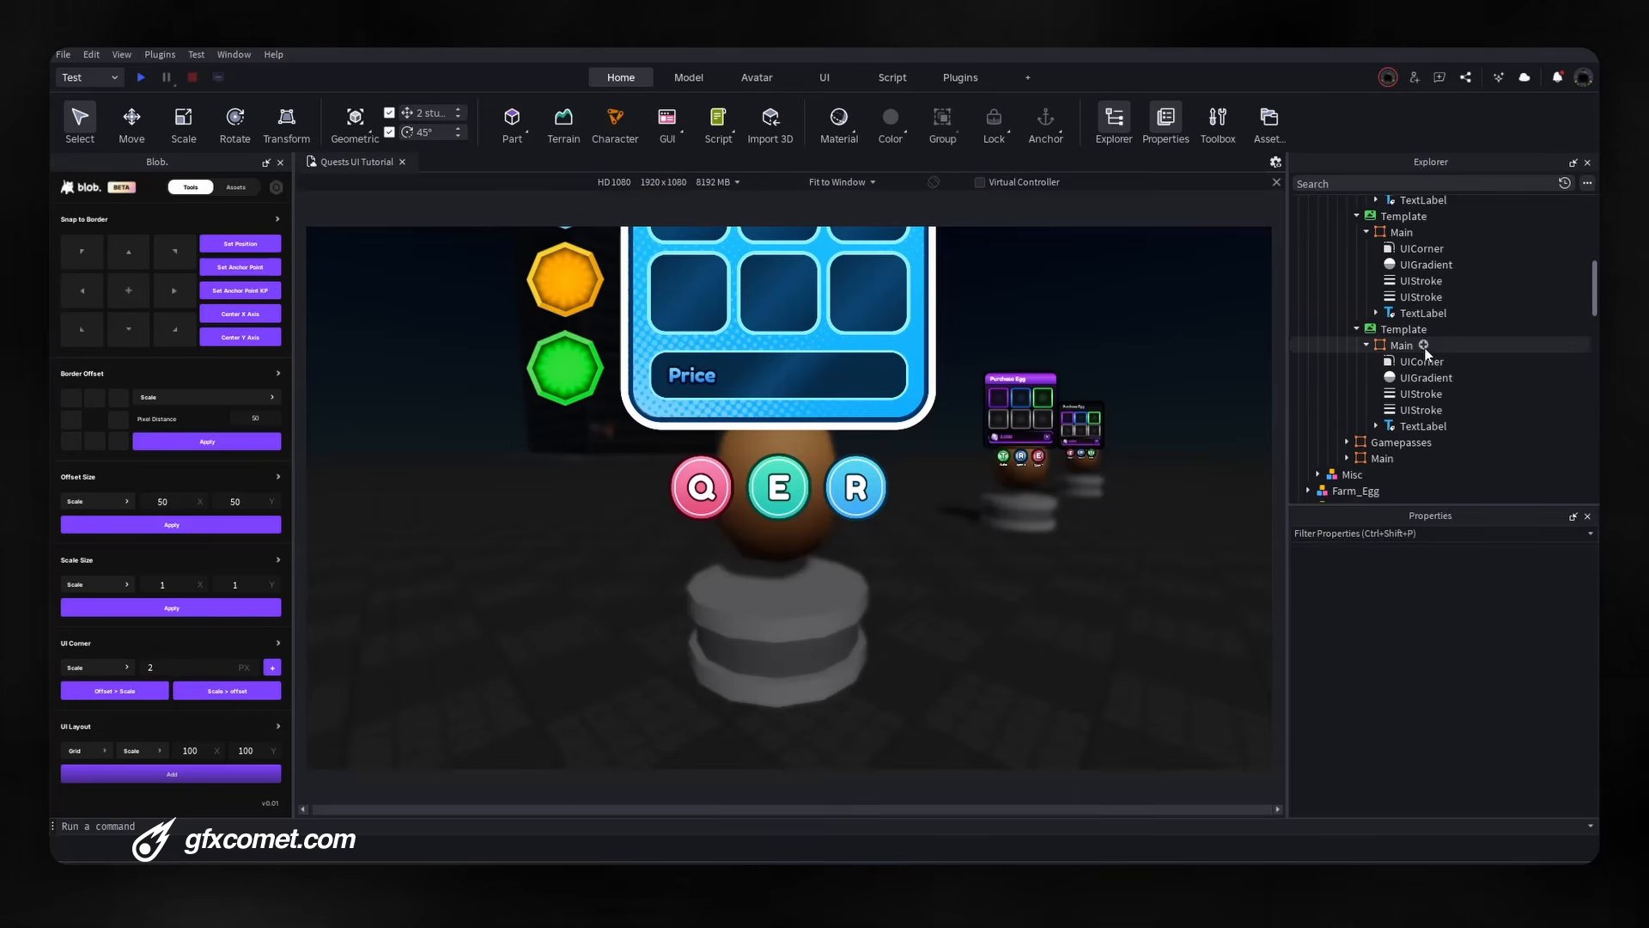
scroll(1424, 347, "up", 4)
left_click(1418, 390)
key("Delete")
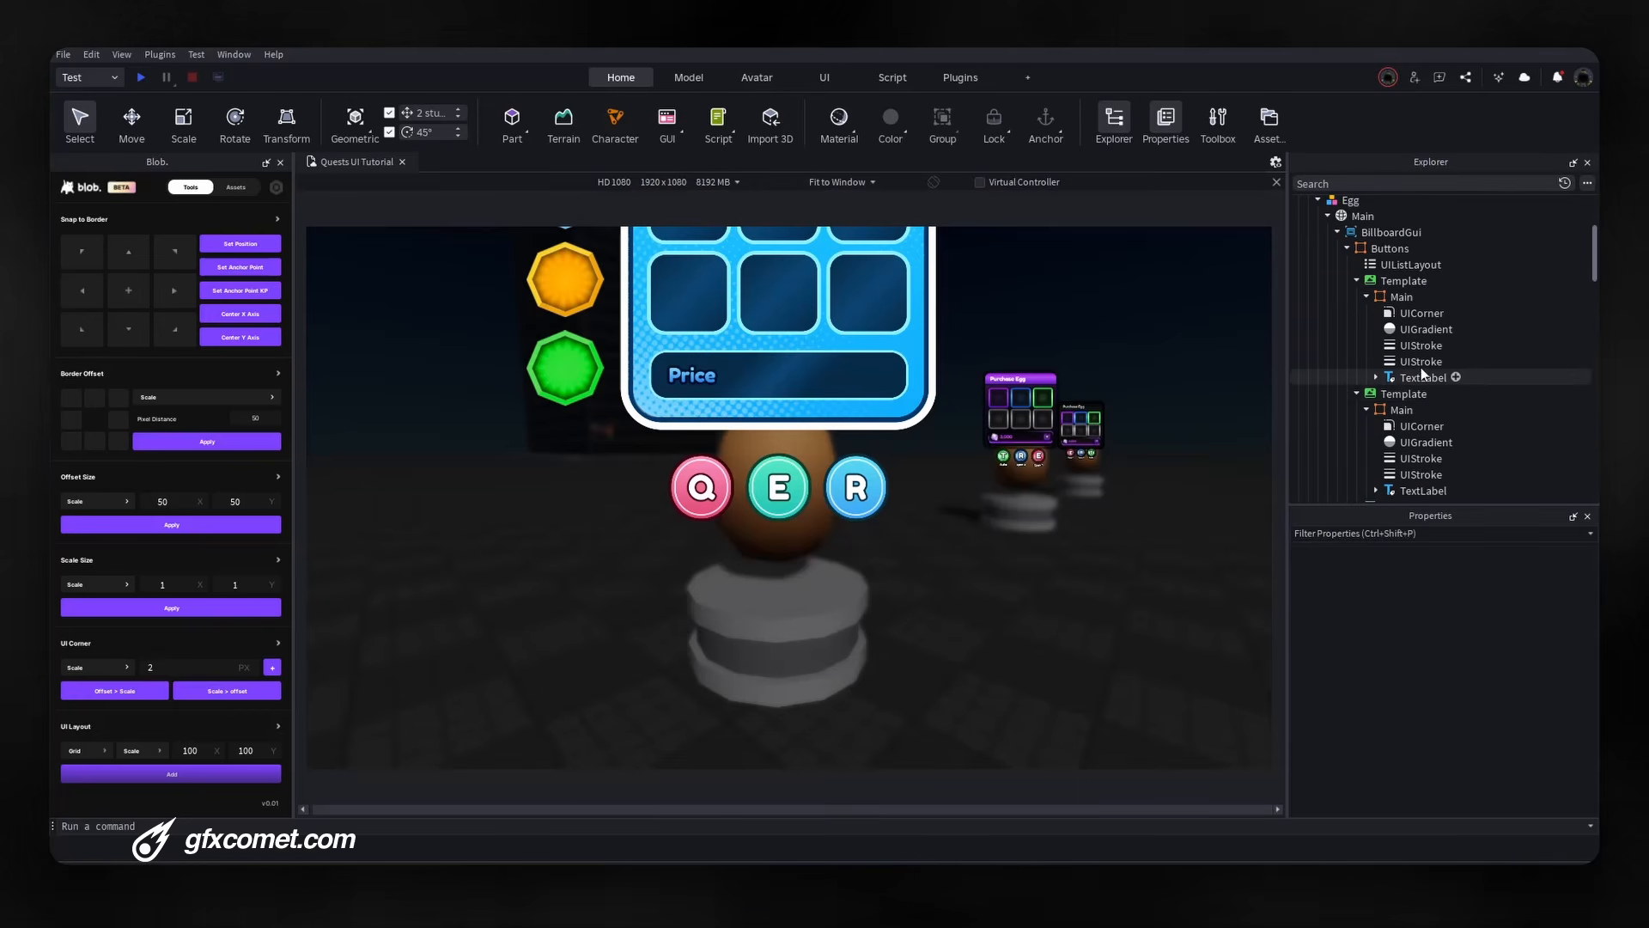
Select the UIStrokes of the Q, E and R TextLabels together and set their StrokeSizingMode to ScaledSize.
left_click(1376, 378)
scroll(1384, 397, "down", 3)
left_click(1376, 362)
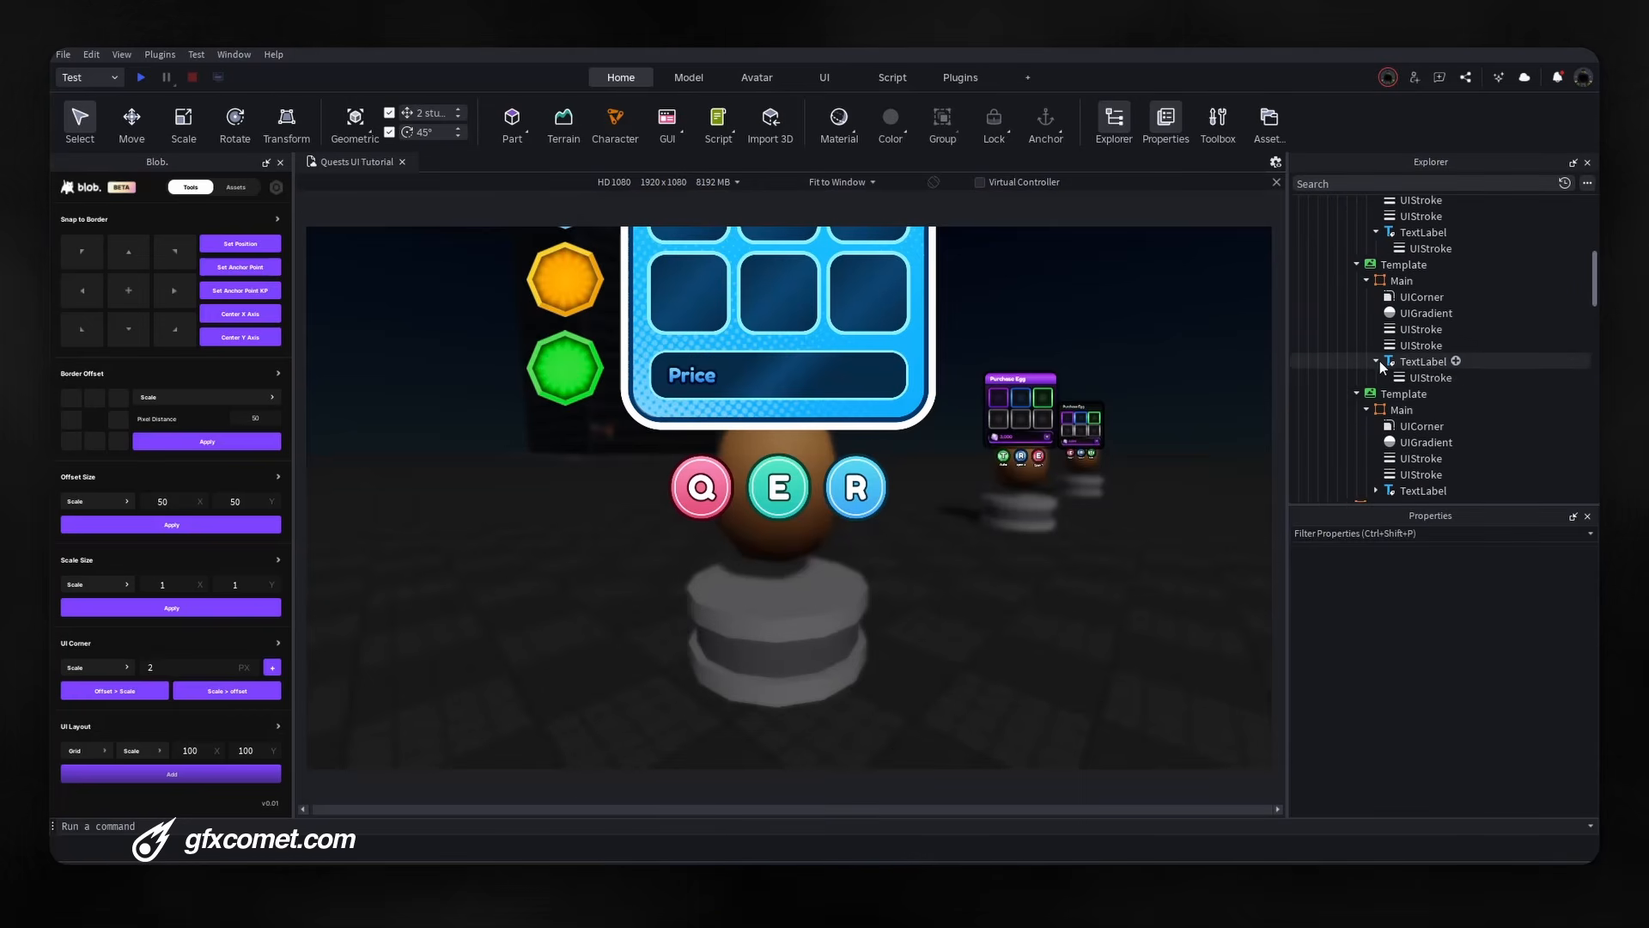
left_click(1377, 490)
left_click(1426, 377)
left_click(1409, 248, "ctrl")
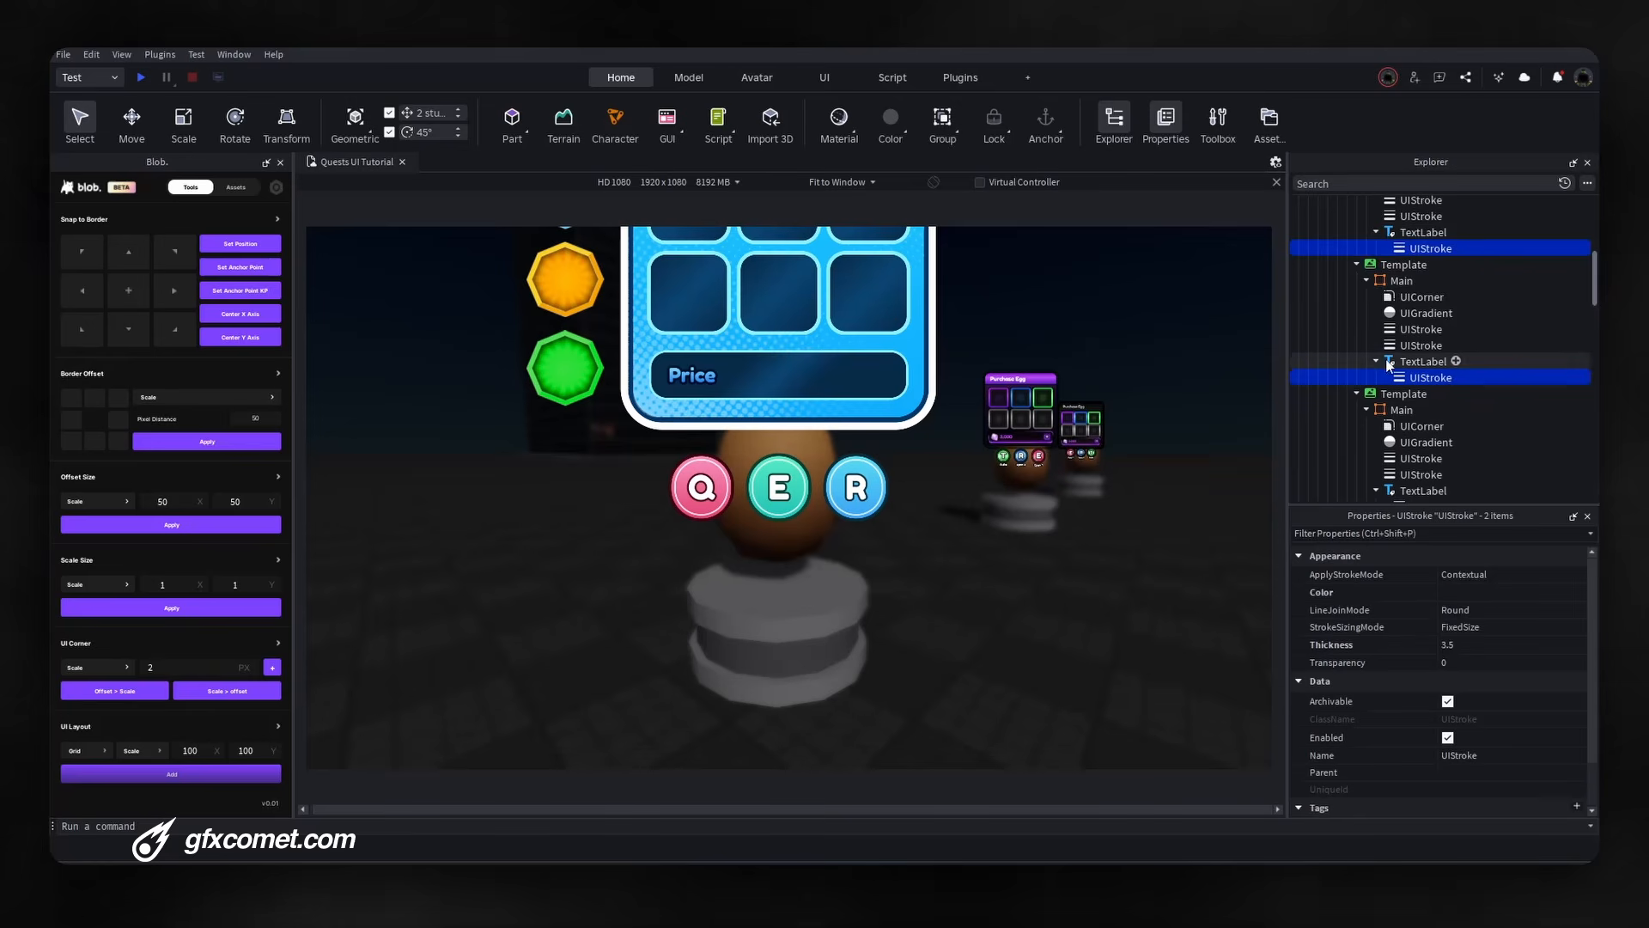
scroll(1388, 365, "down", 2)
left_click(1417, 410, "ctrl")
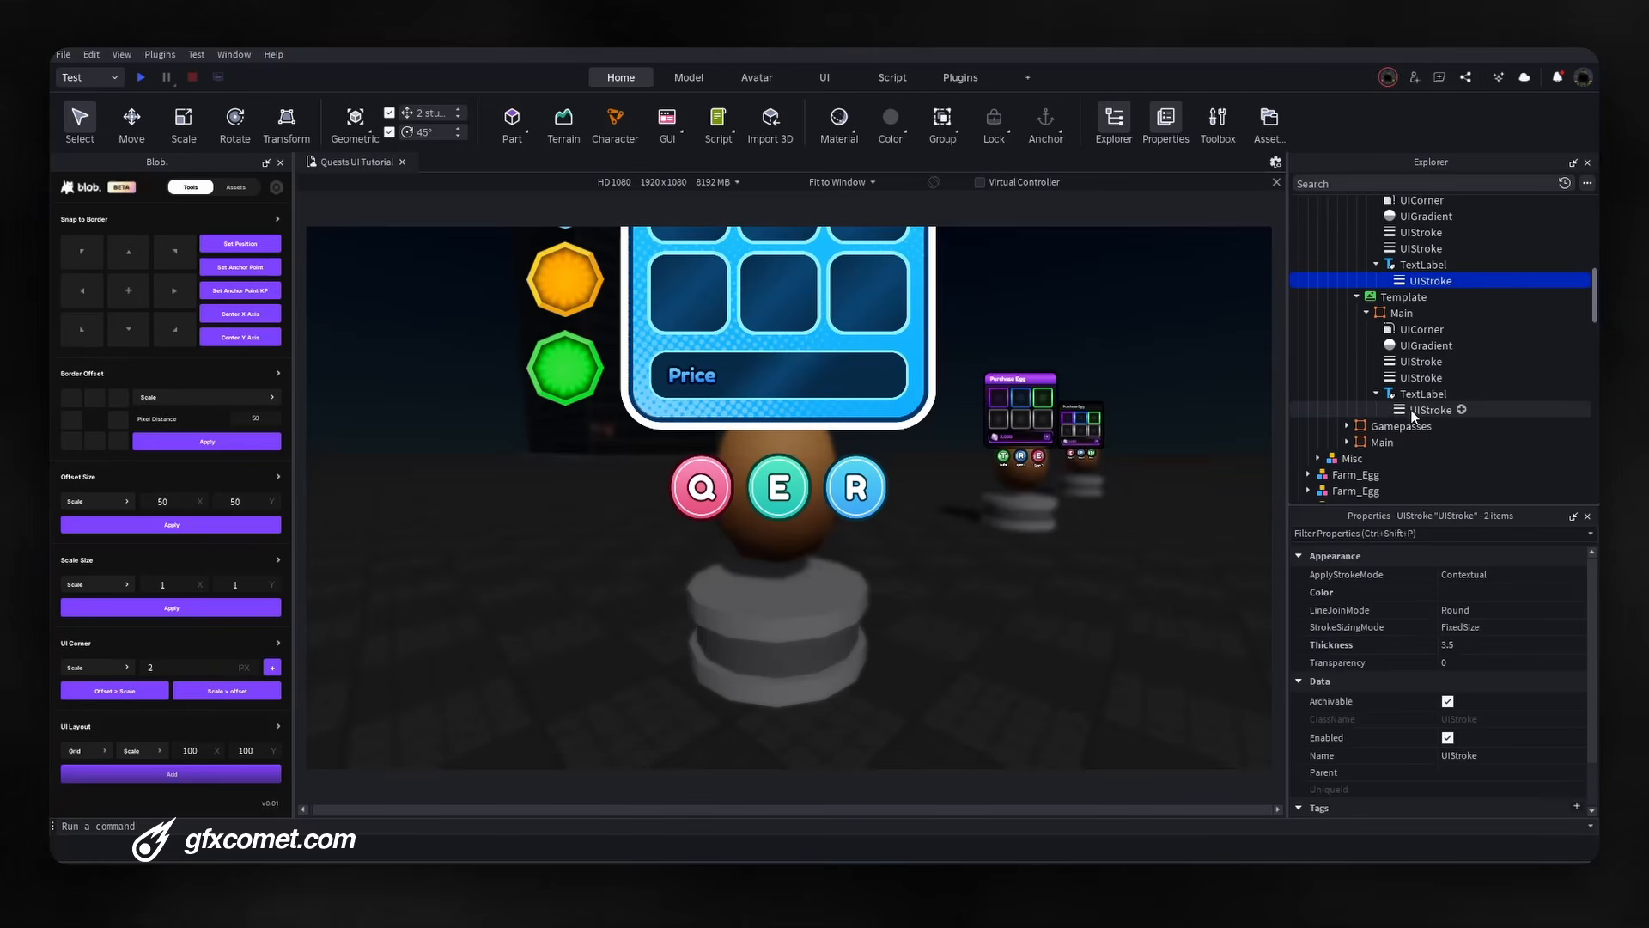
left_click(1463, 628)
left_click(1473, 652)
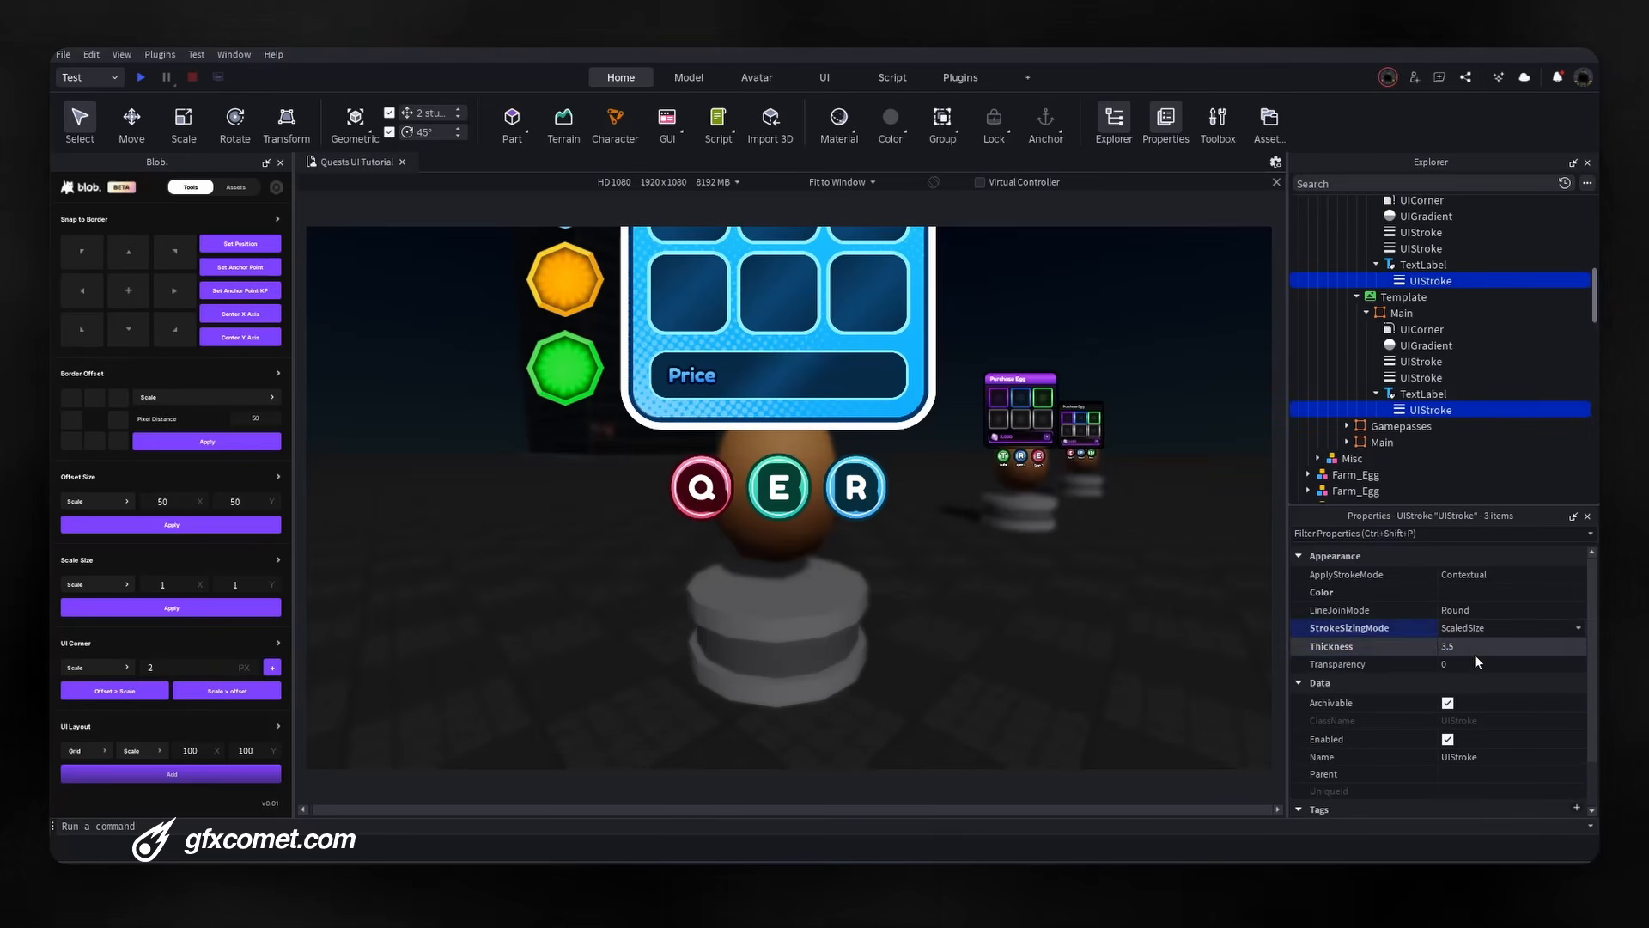
Set the thickness of the three selected letter UIStrokes to 0.05.
left_click(1501, 653)
key("BackSpace")
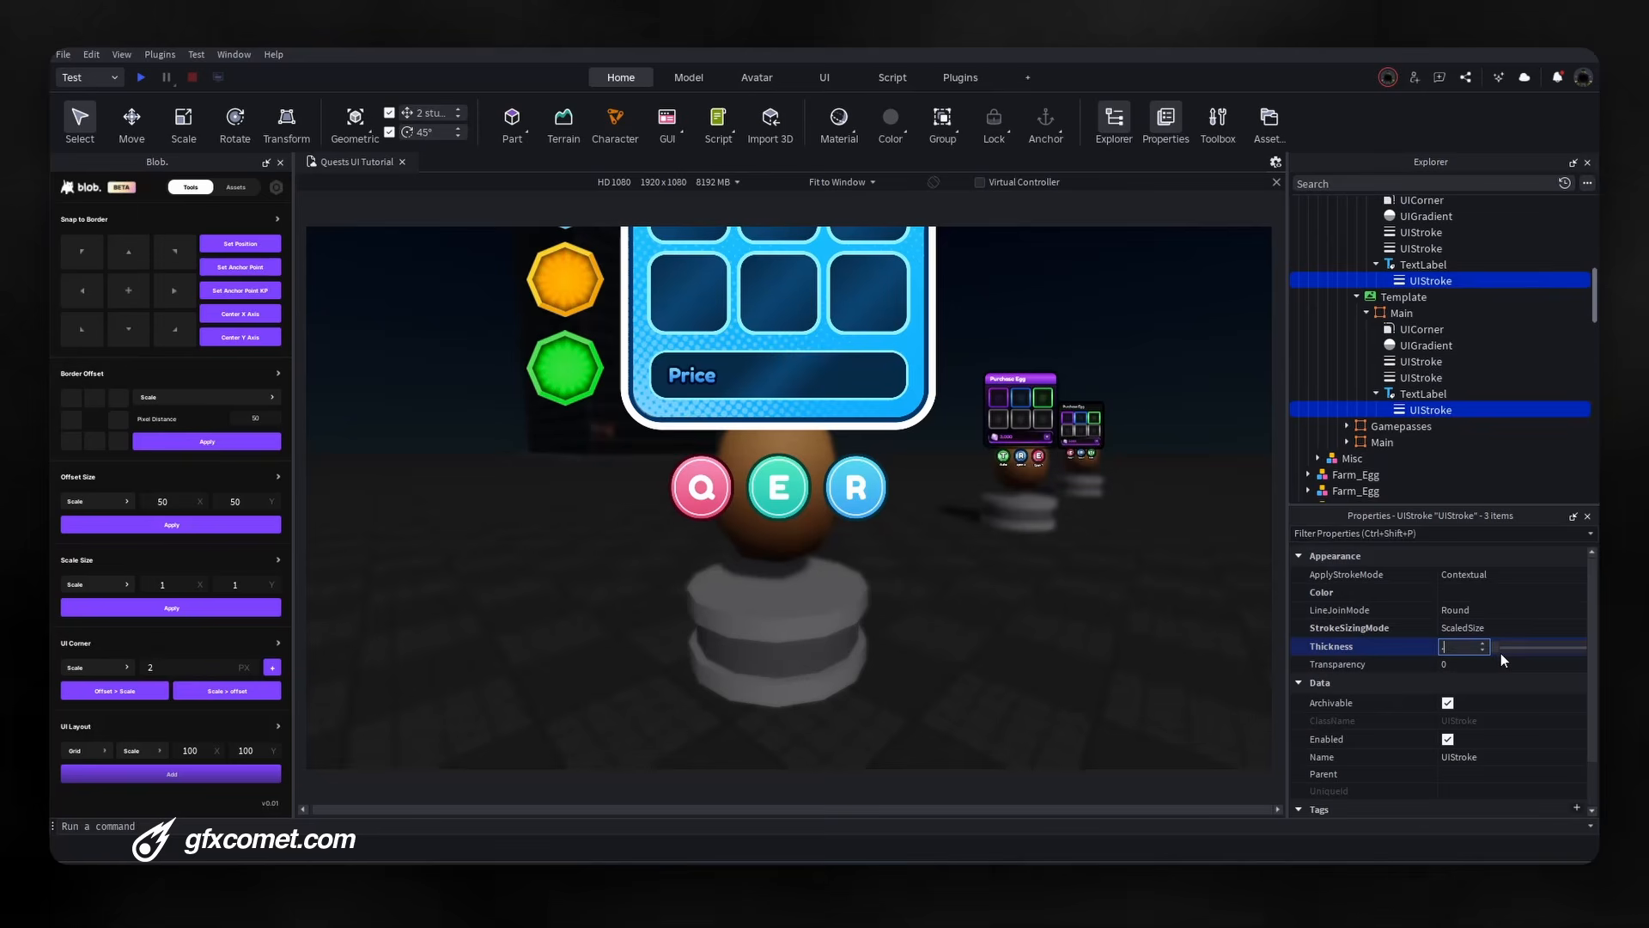
type(".05")
key("Return")
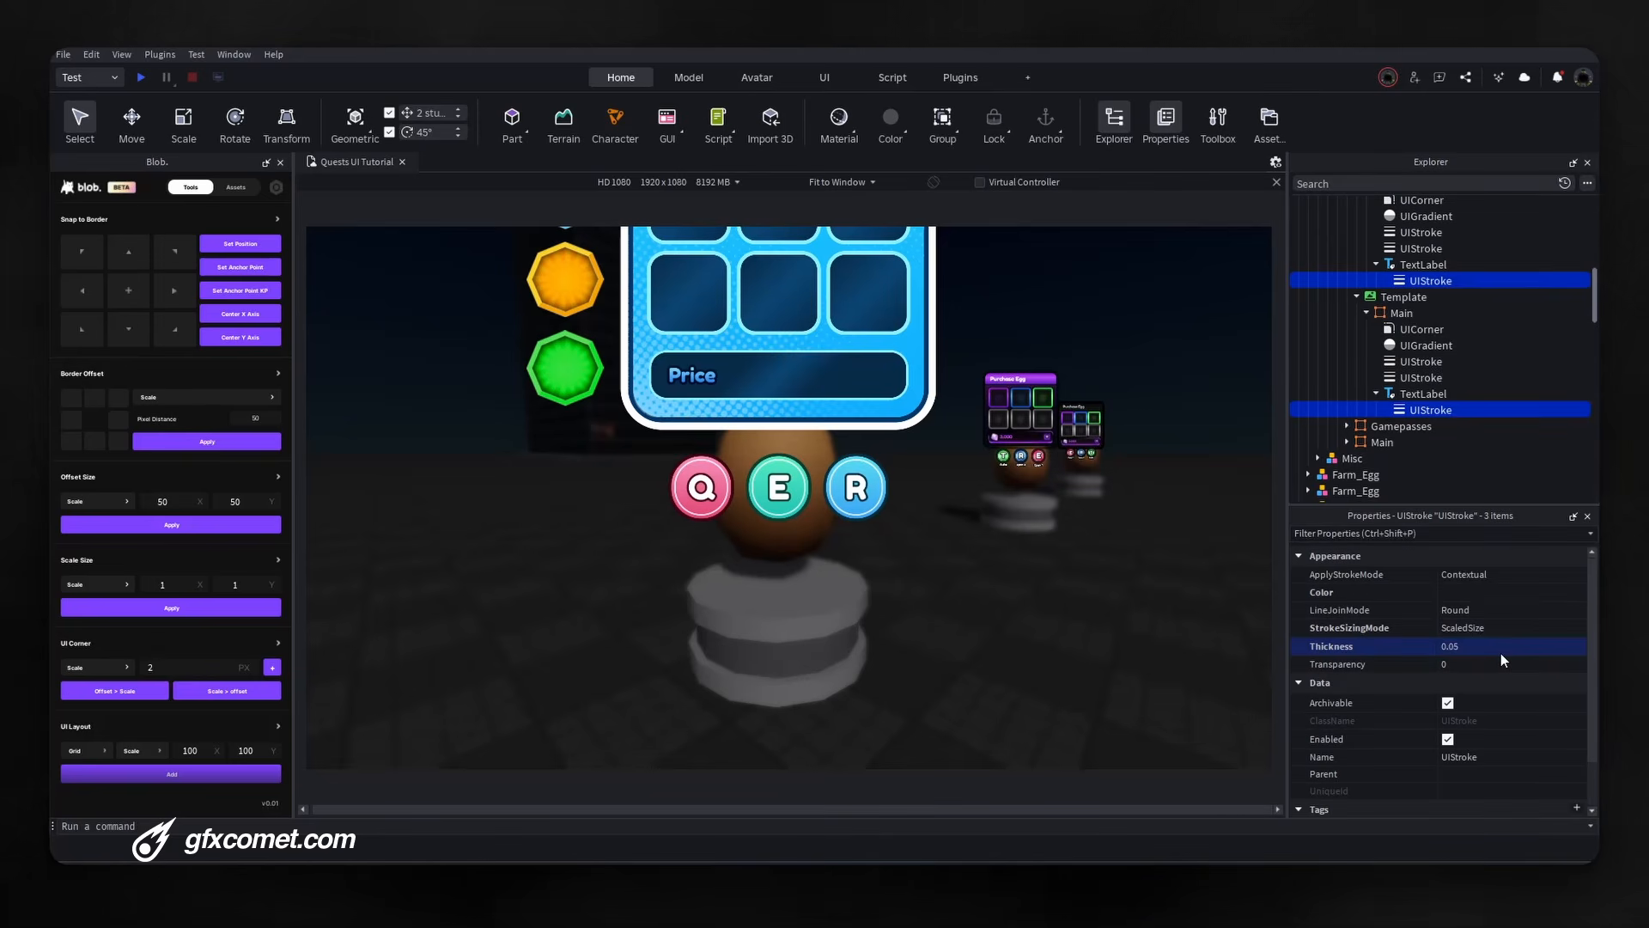
Show the emulated screen at Actual Resolution, widen the viewport and examine the Egg Shop billboard's strokes at different distances.
left_click(955, 540)
key("w")
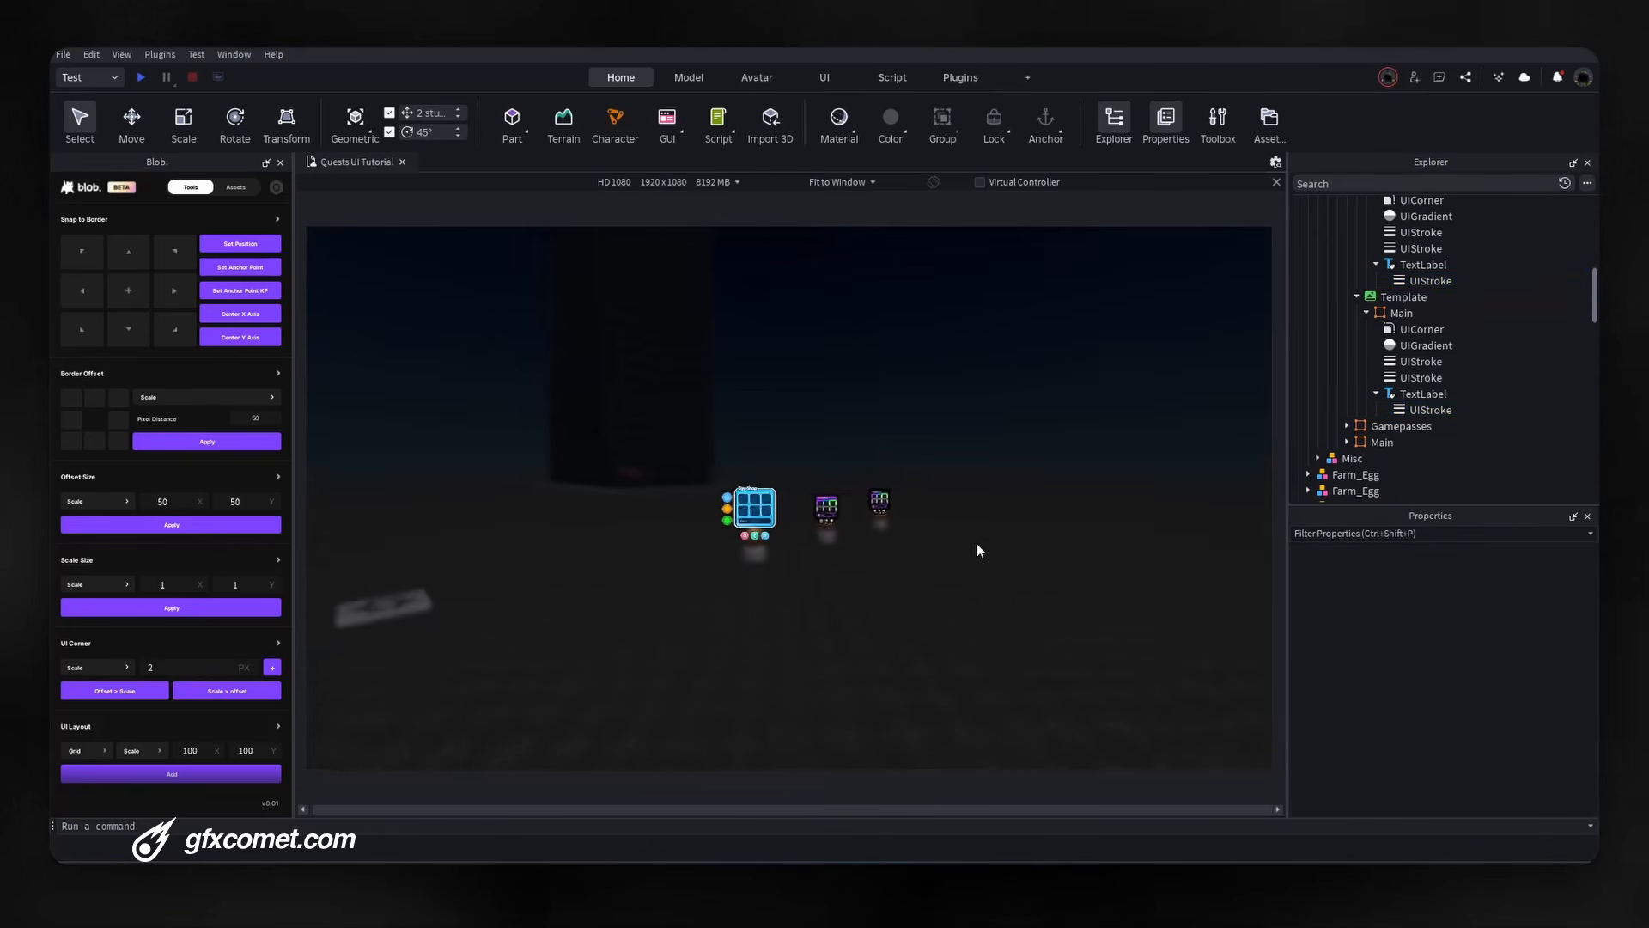
right_click_drag(892, 486, 876, 498)
left_click(838, 181)
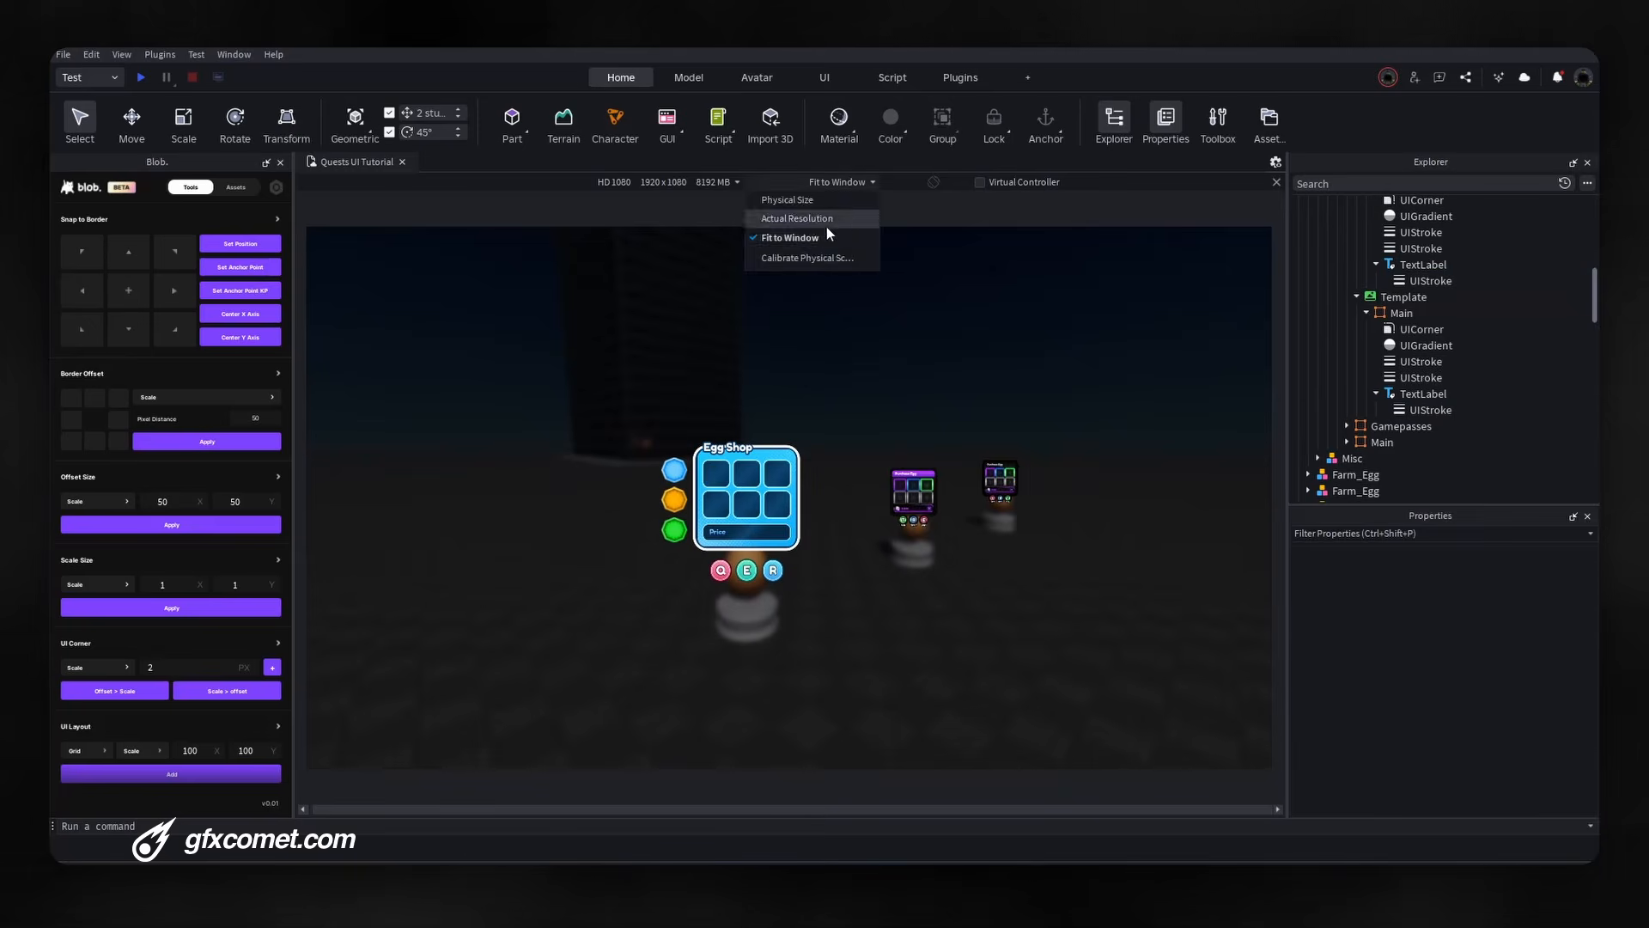
left_click(827, 228)
left_click_drag(1441, 516, 1440, 516)
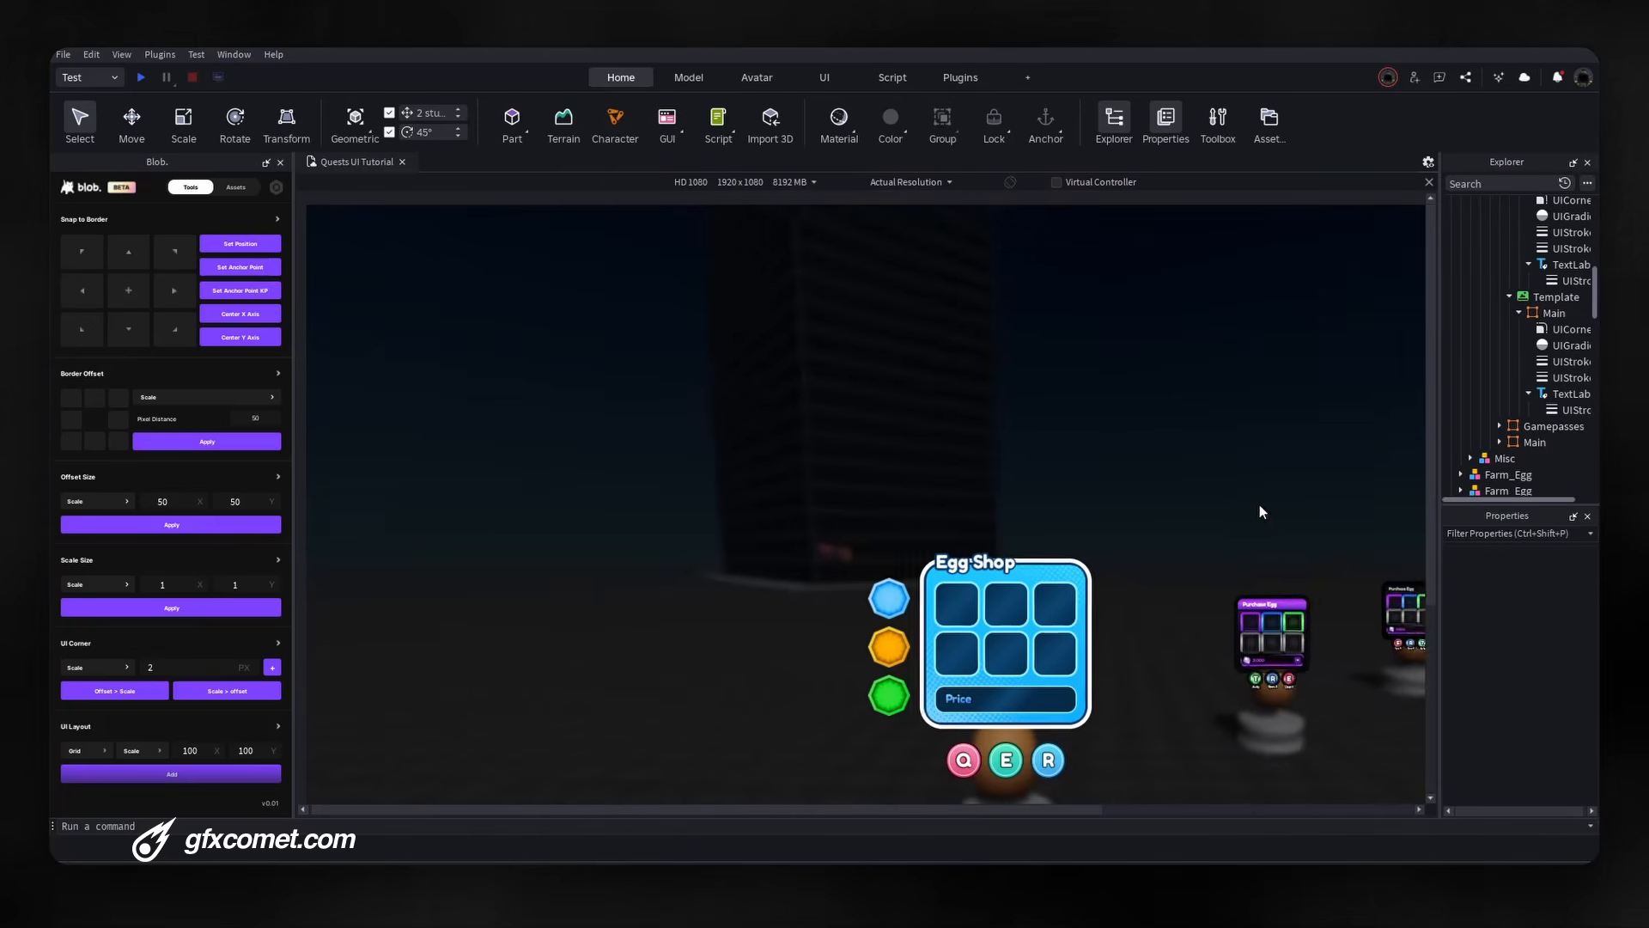
key("w")
right_click_drag(1259, 503, 1244, 503)
key("s")
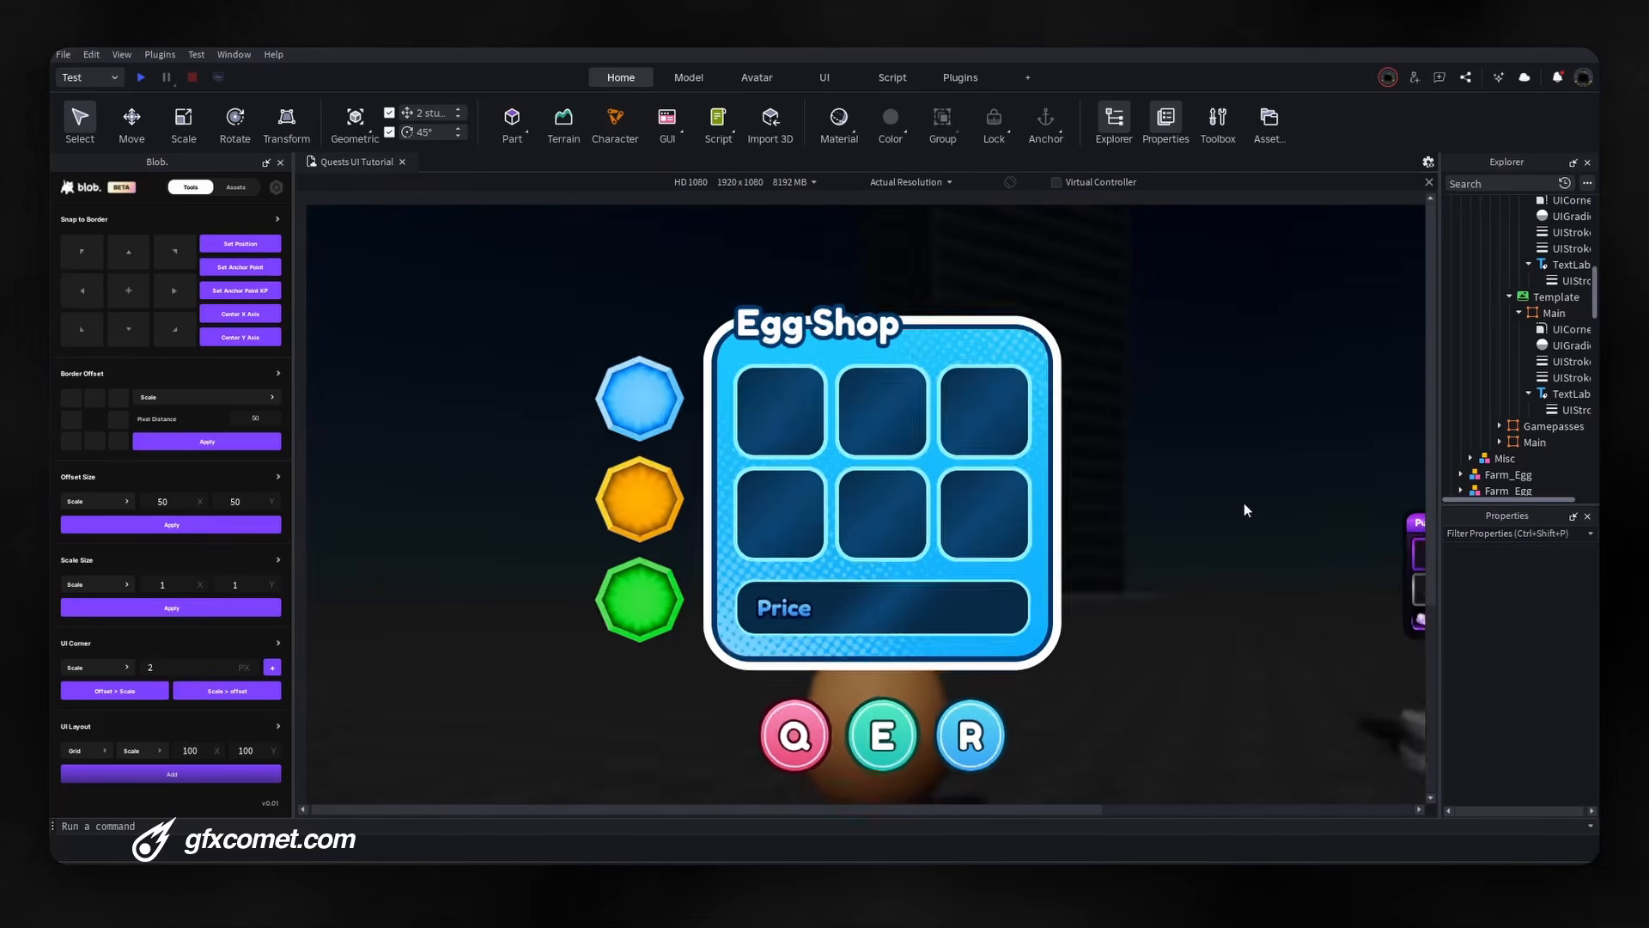
right_click_drag(1061, 403, 1062, 405)
Emulate an iPhone 6 Plus screen with the view set to Fit to Window.
left_click(766, 186)
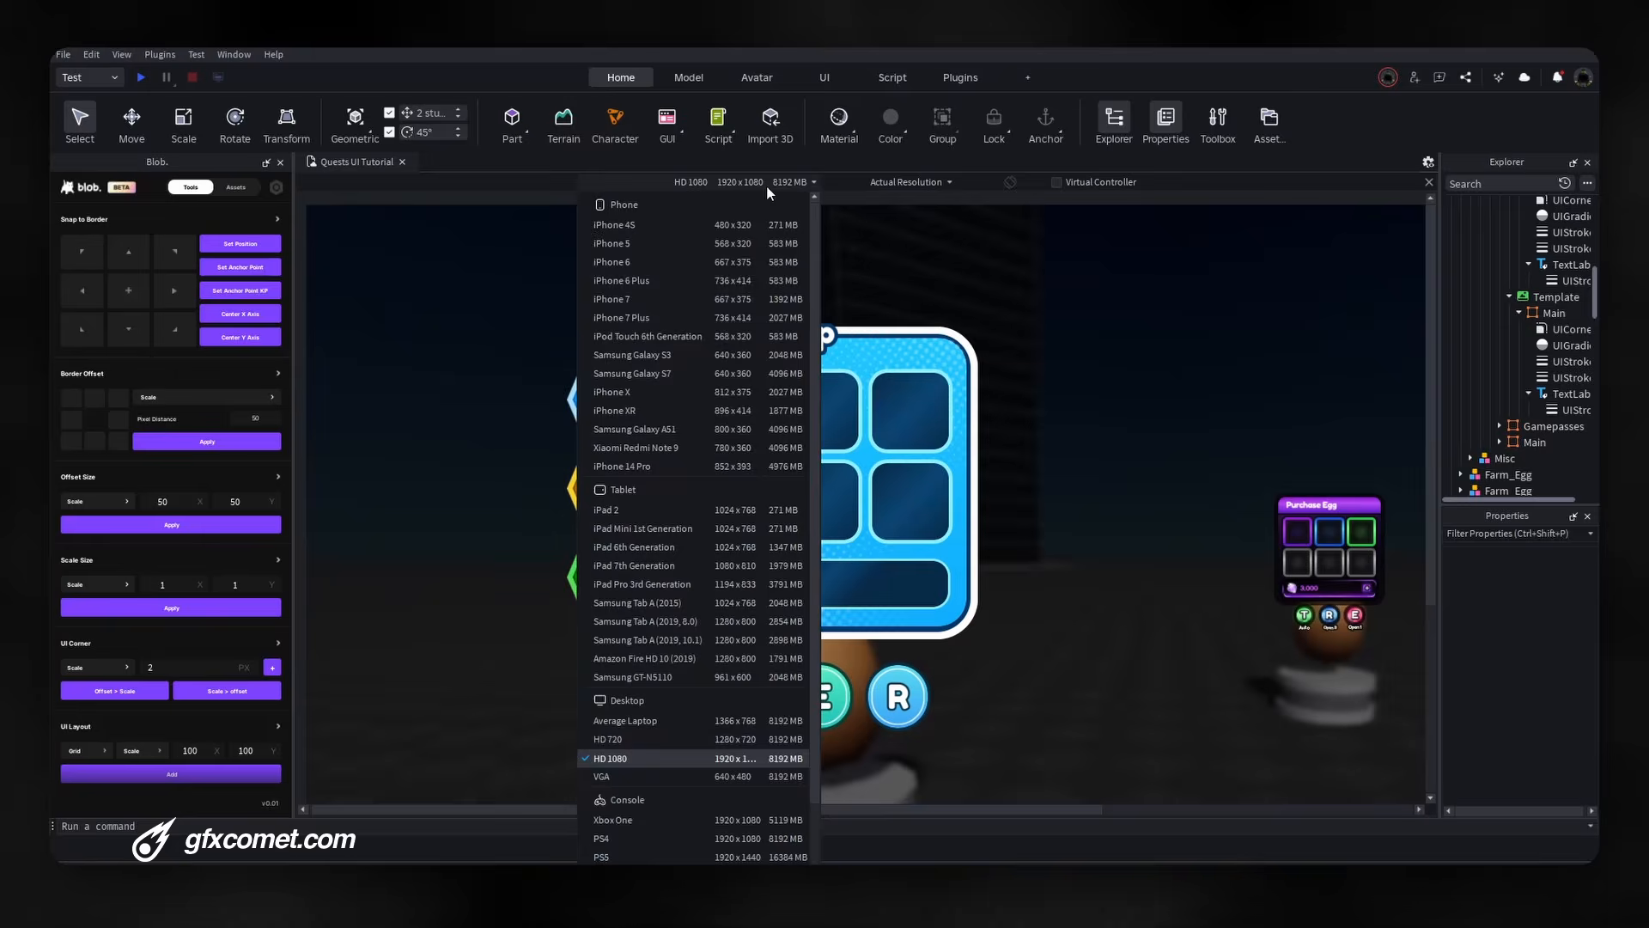
left_click(698, 280)
left_click(904, 182)
left_click(895, 232)
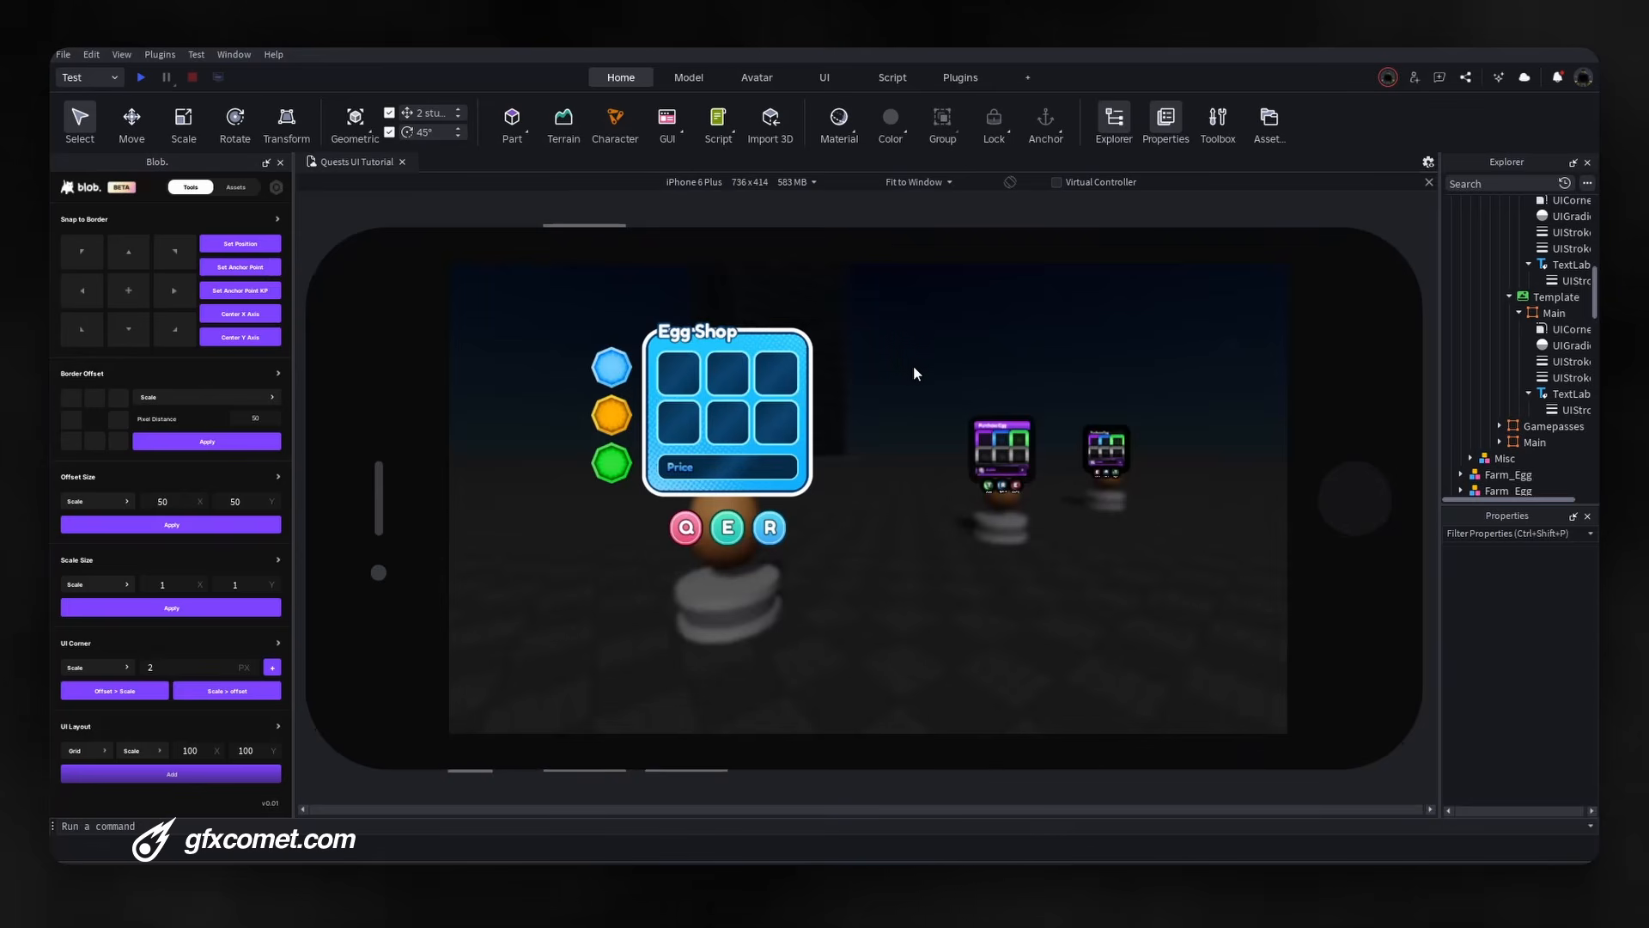
Examine how the Egg Shop billboard's strokes scale on the phone screen from near and far.
key("s")
key("a")
mouse_move(917, 378)
right_mouse_down()
mouse_move(929, 369)
mouse_move(919, 379)
right_mouse_up()
key("w")
key("w")
key("s")
key("s")
key("w")
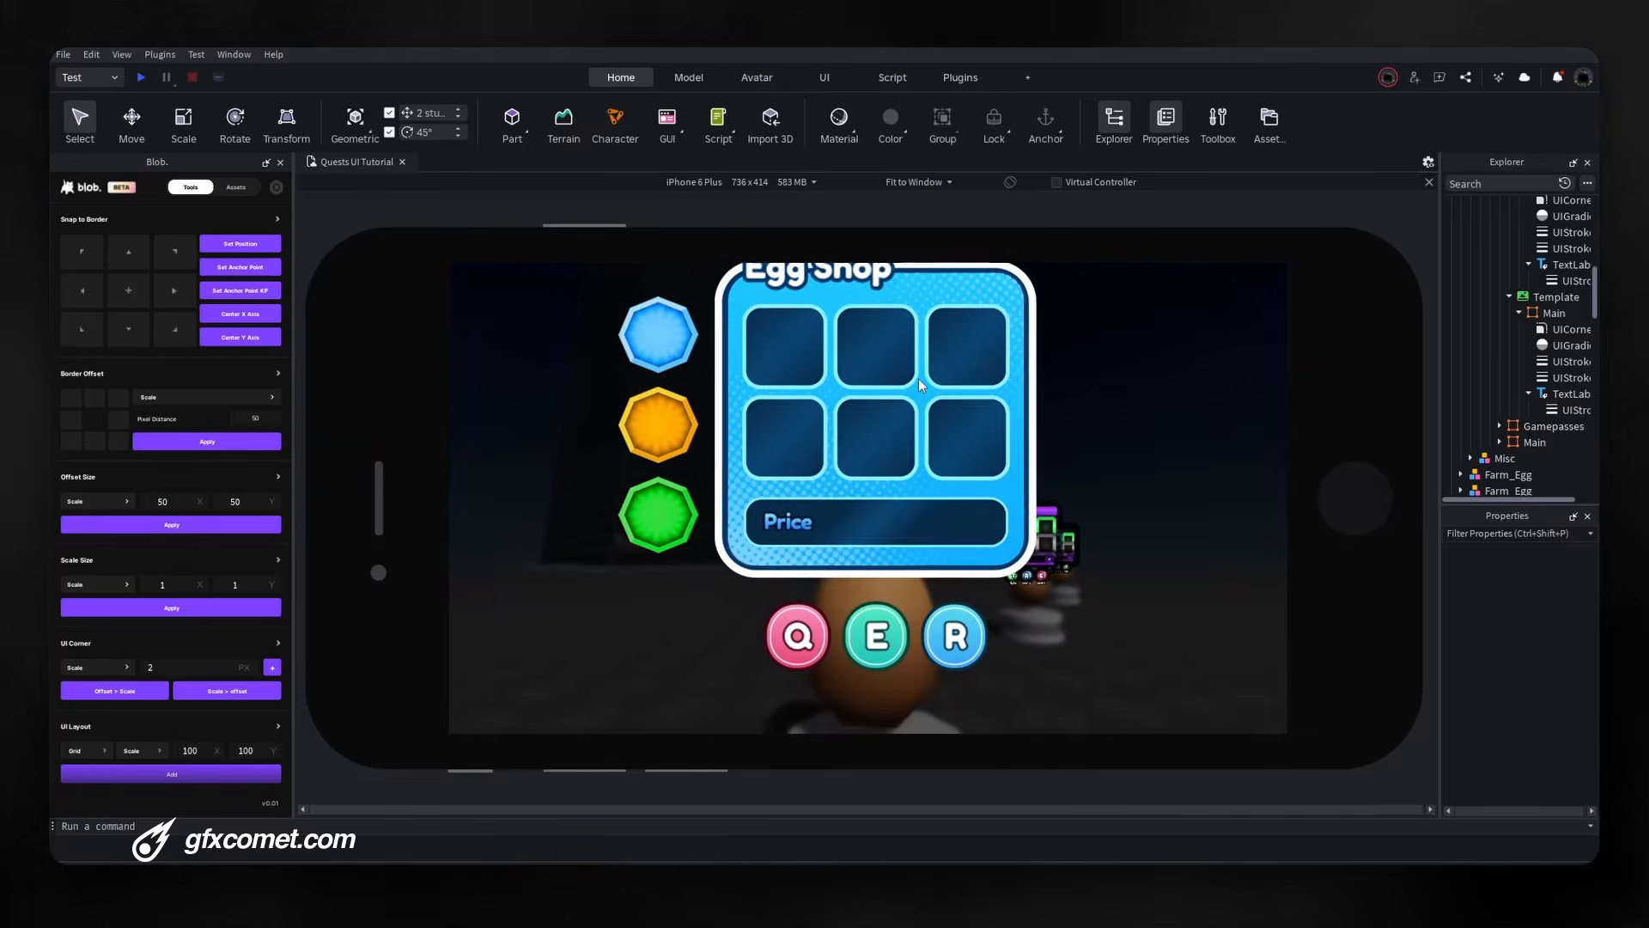
key("s")
Switch the emulated device back to HD 1080 and show it at Actual Resolution with the Egg Shop billboard in view.
left_click(928, 182)
left_click(920, 230)
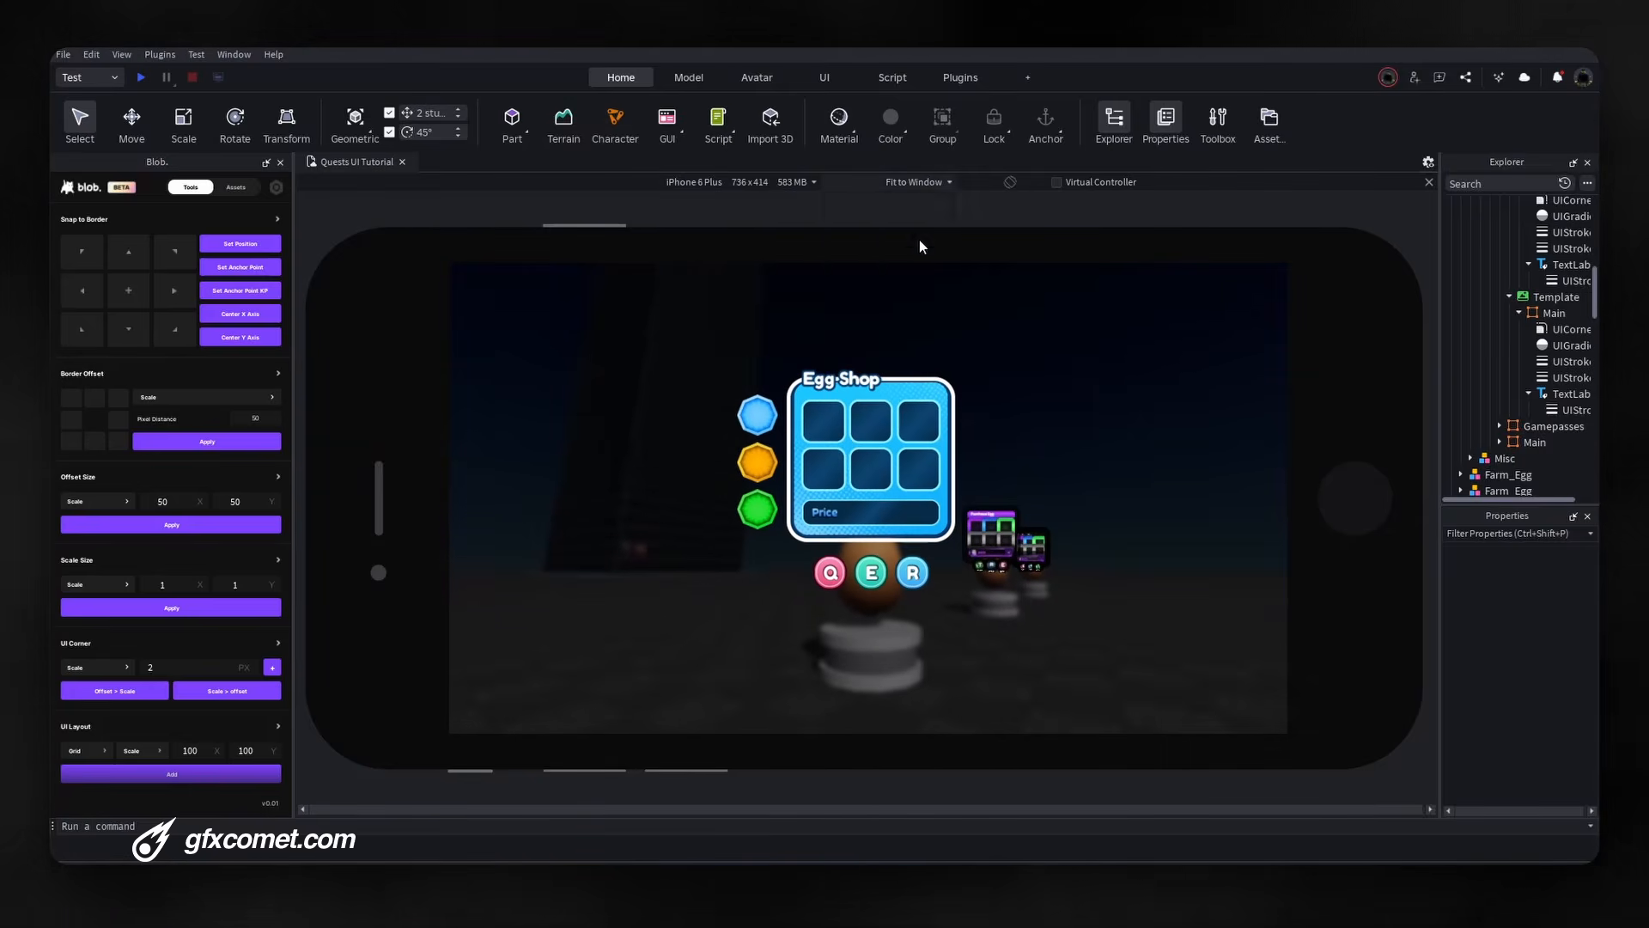
left_click(789, 183)
left_click(679, 758)
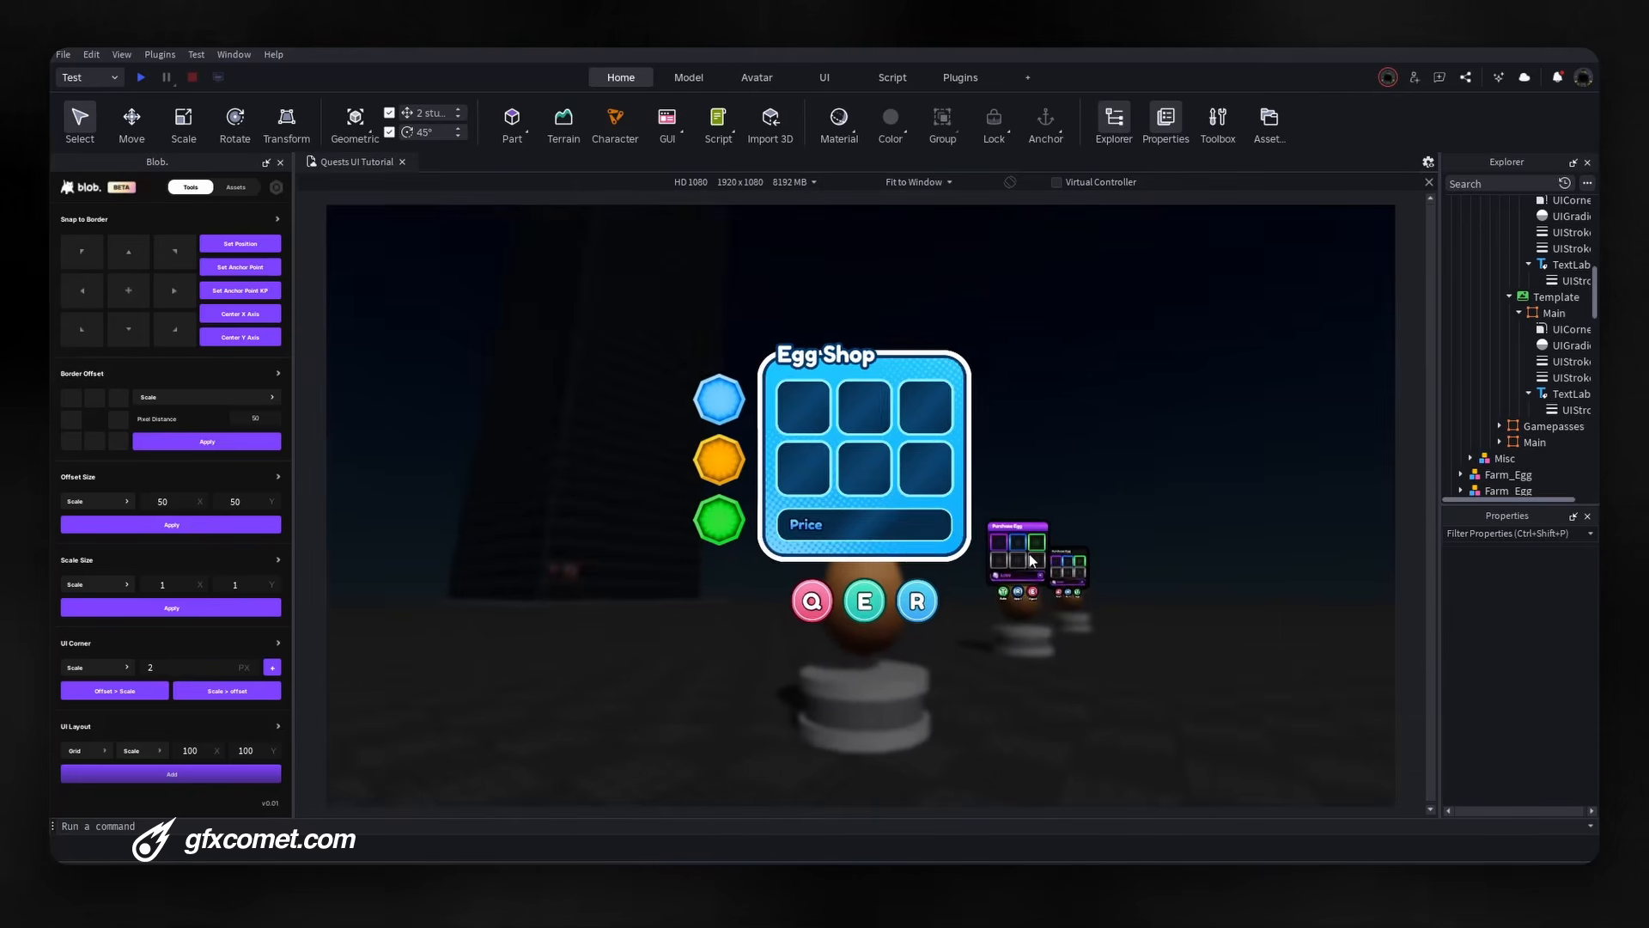
left_click(919, 183)
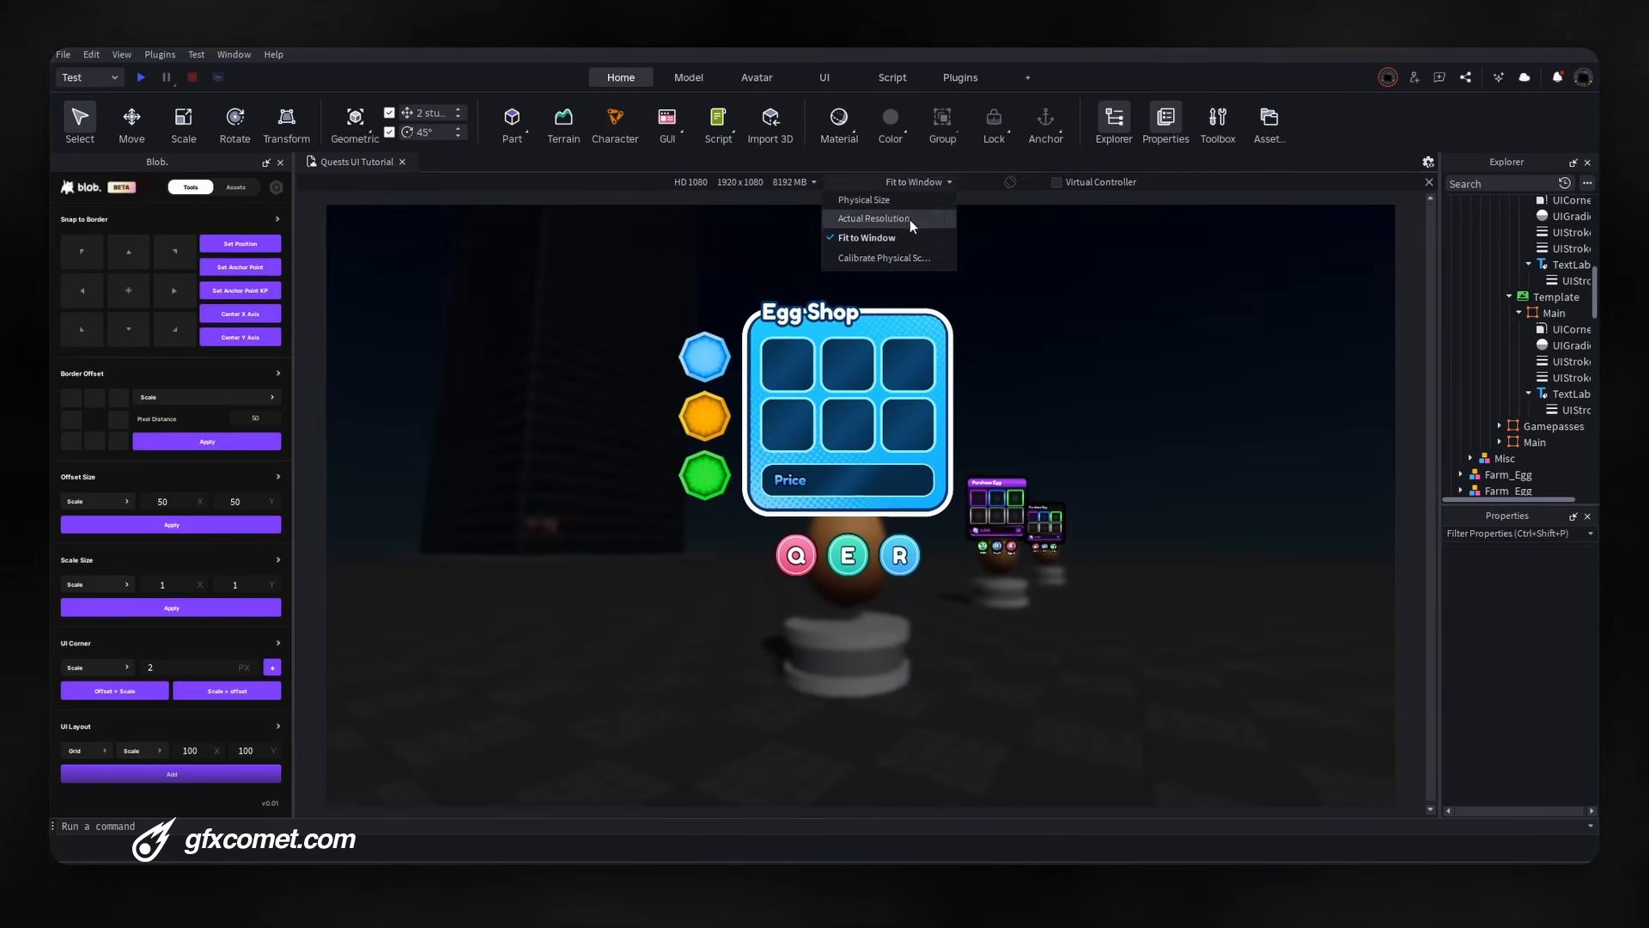
left_click(909, 220)
left_click_drag(1428, 433, 1429, 489)
left_click_drag(928, 812, 1074, 812)
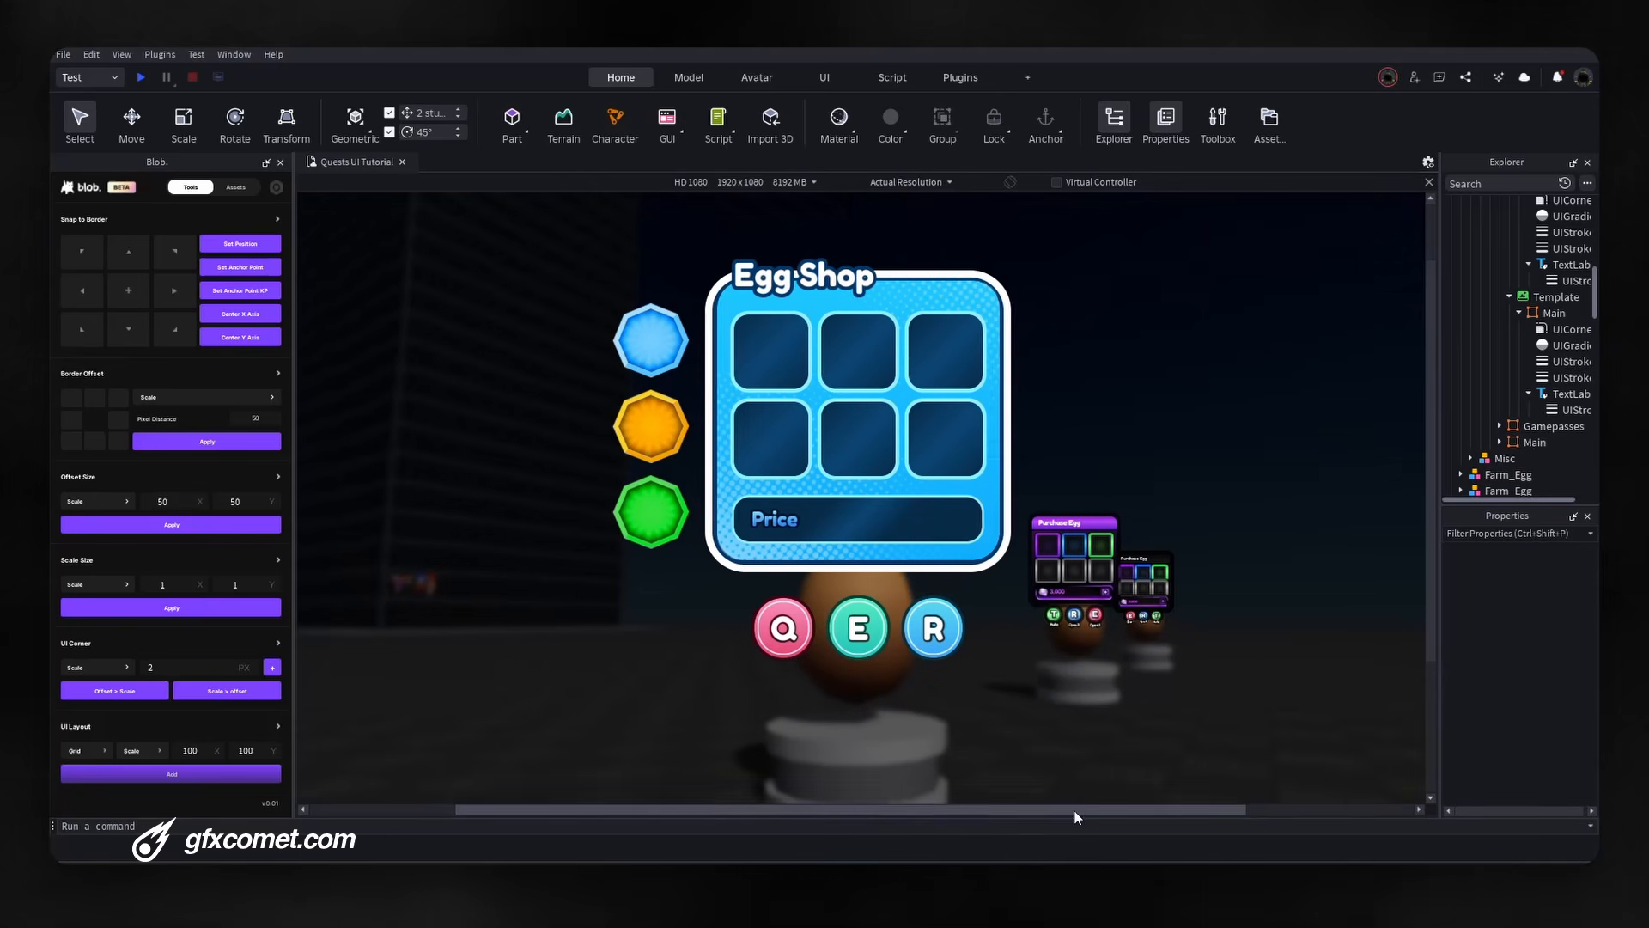
Widen the Explorer and add a new UIStroke to the Main frame of the R button's Template.
left_click(1525, 442)
left_click_drag(1440, 473, 1184, 473)
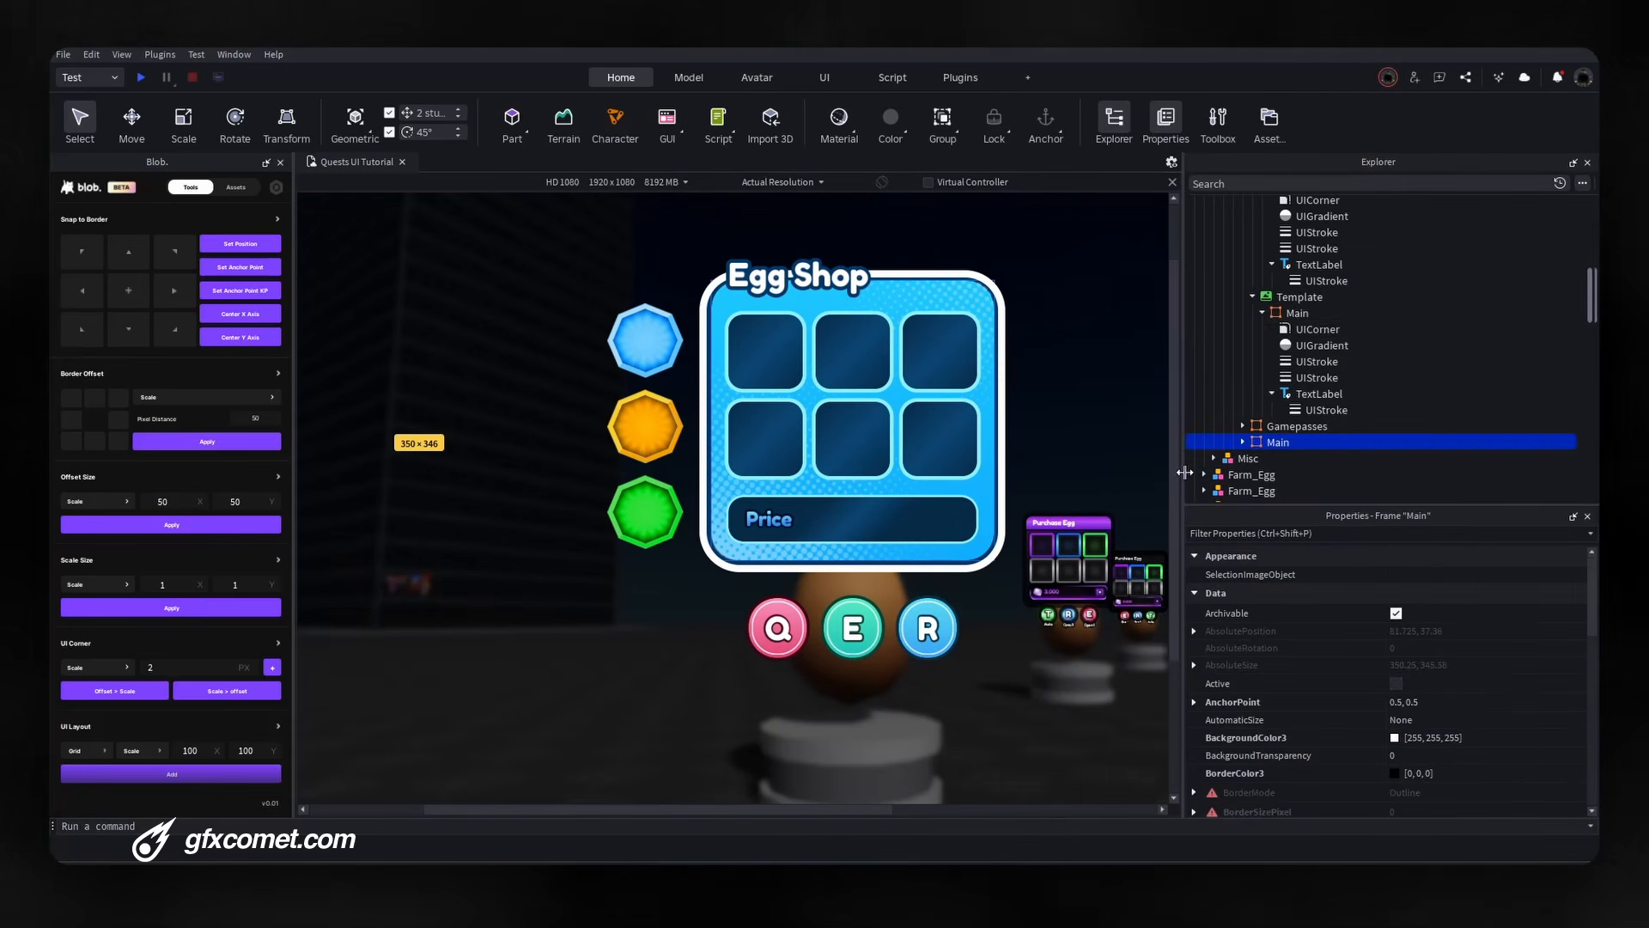
left_click(1281, 314)
right_click_drag(1073, 430, 1075, 448)
key("w")
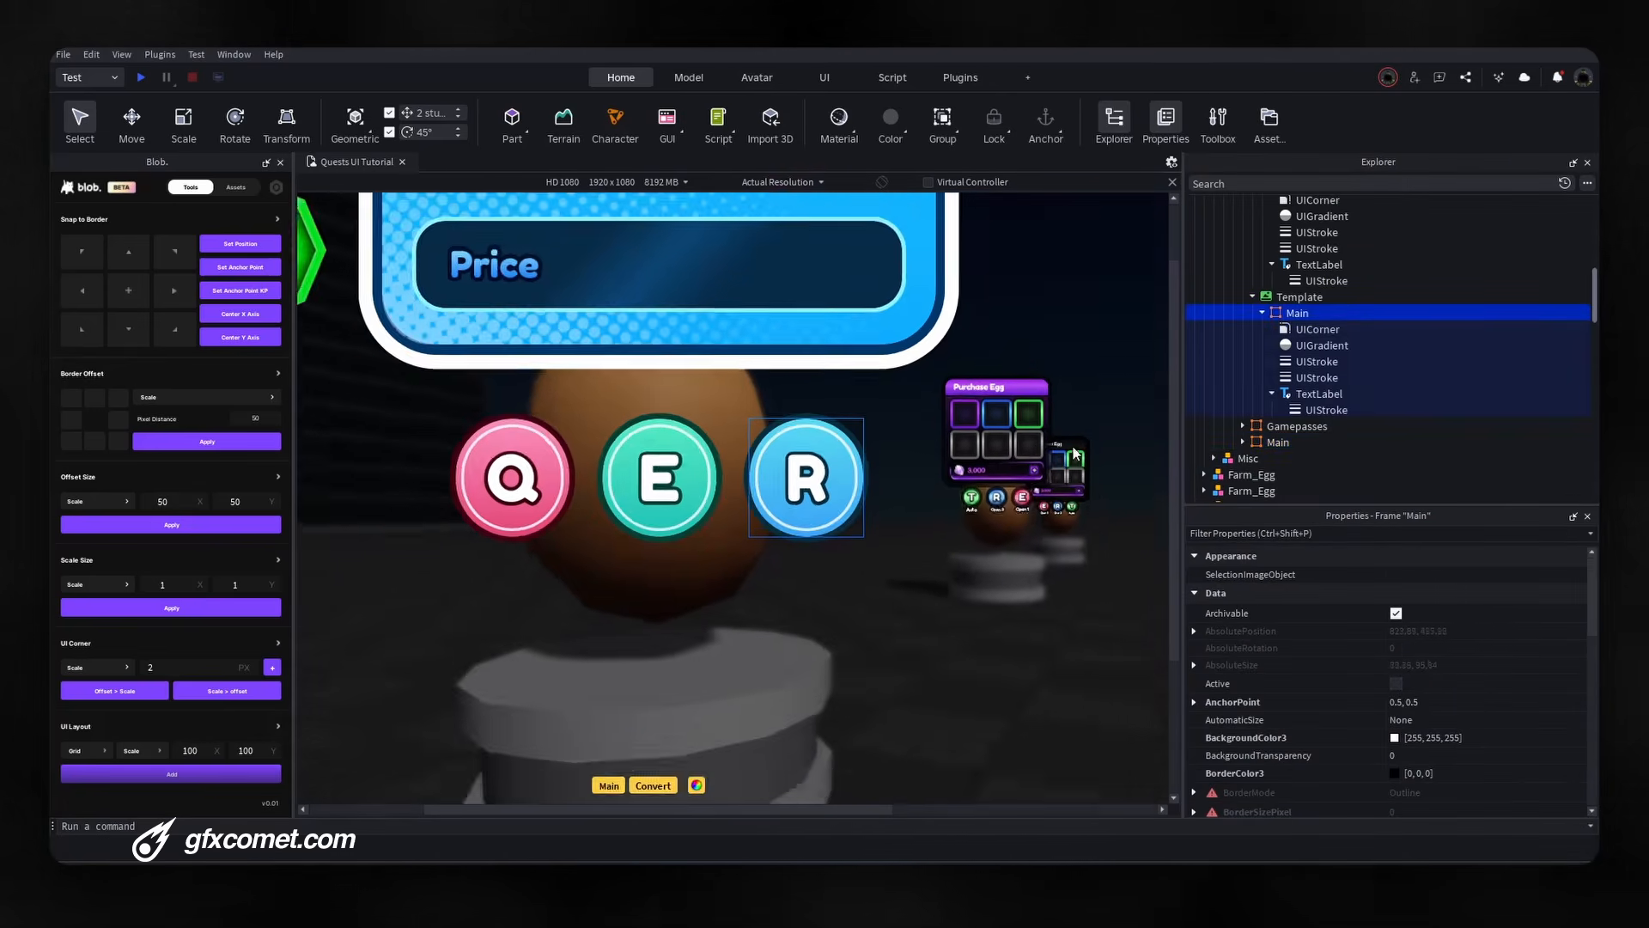
key("w")
left_click(1321, 312)
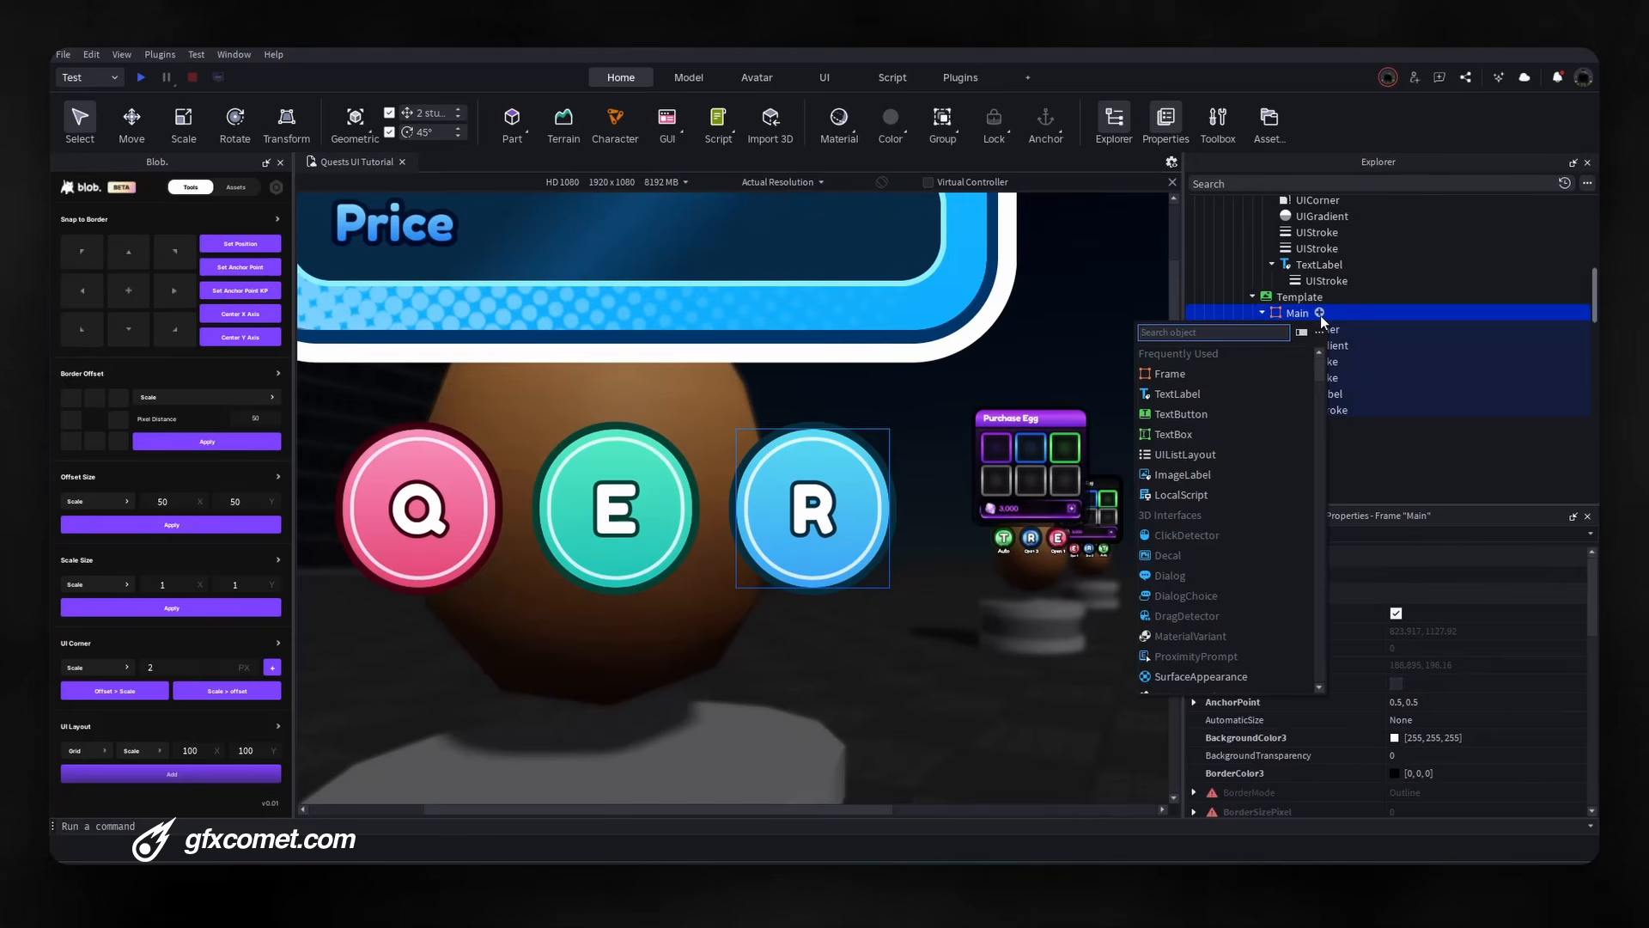
type("uis")
key("Return")
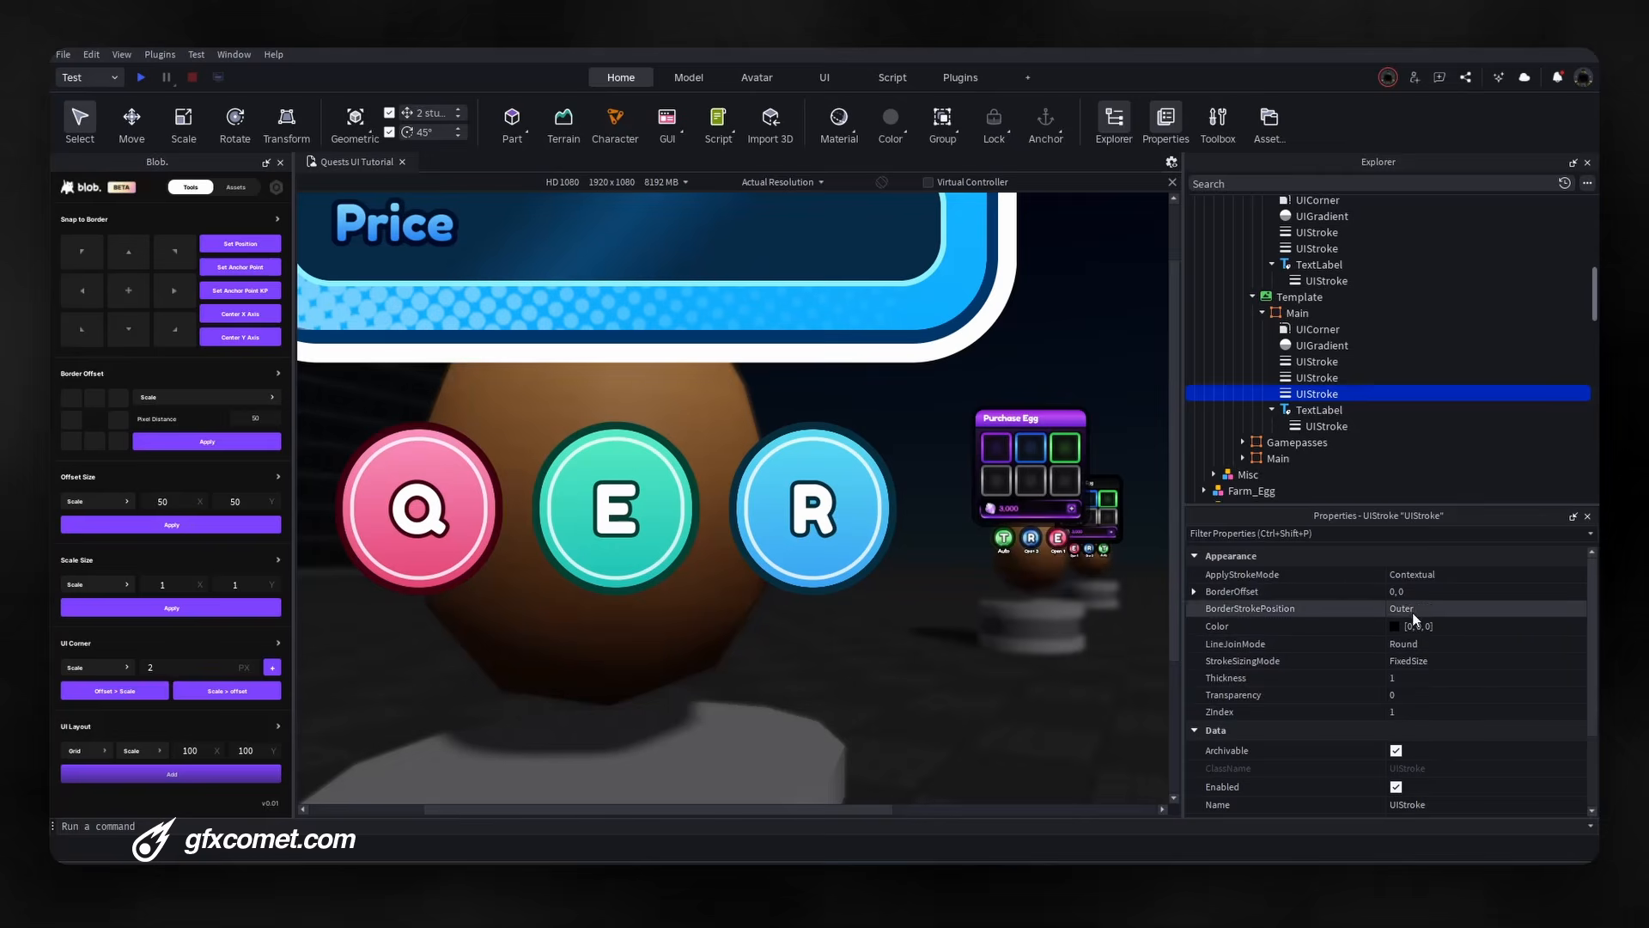
Give the new UIStroke a white color [255, 255, 255], ScaledSize as its StrokeSizingMode and a thickness of 0.05.
left_click(1394, 626)
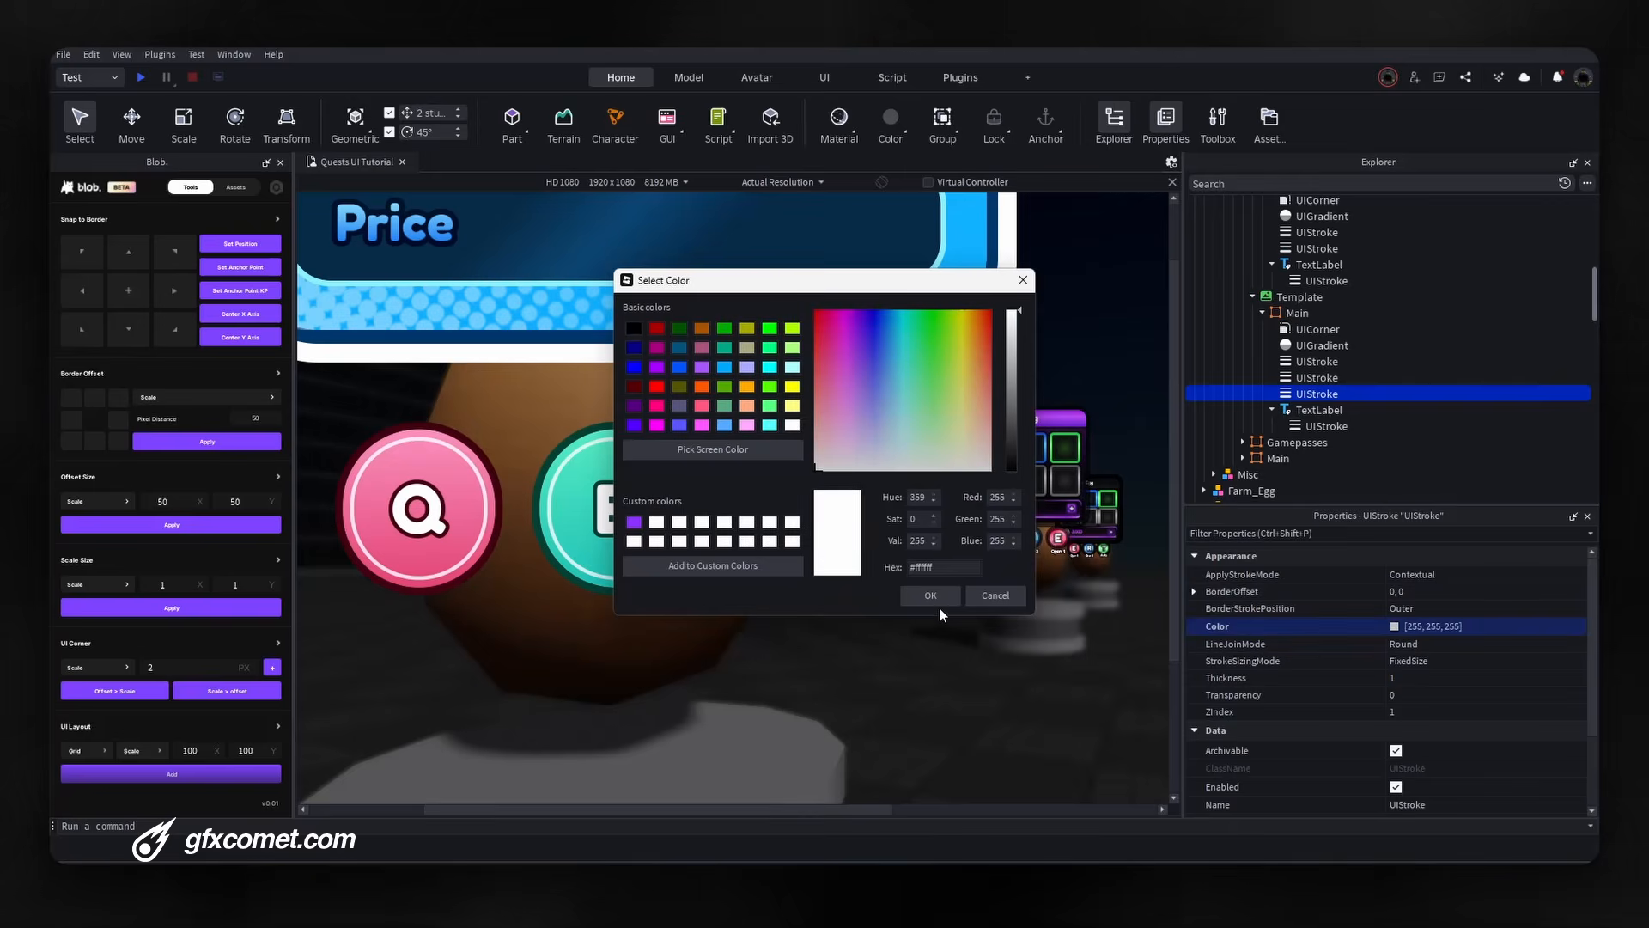
left_click(936, 602)
left_click(1452, 662)
left_click(1449, 677)
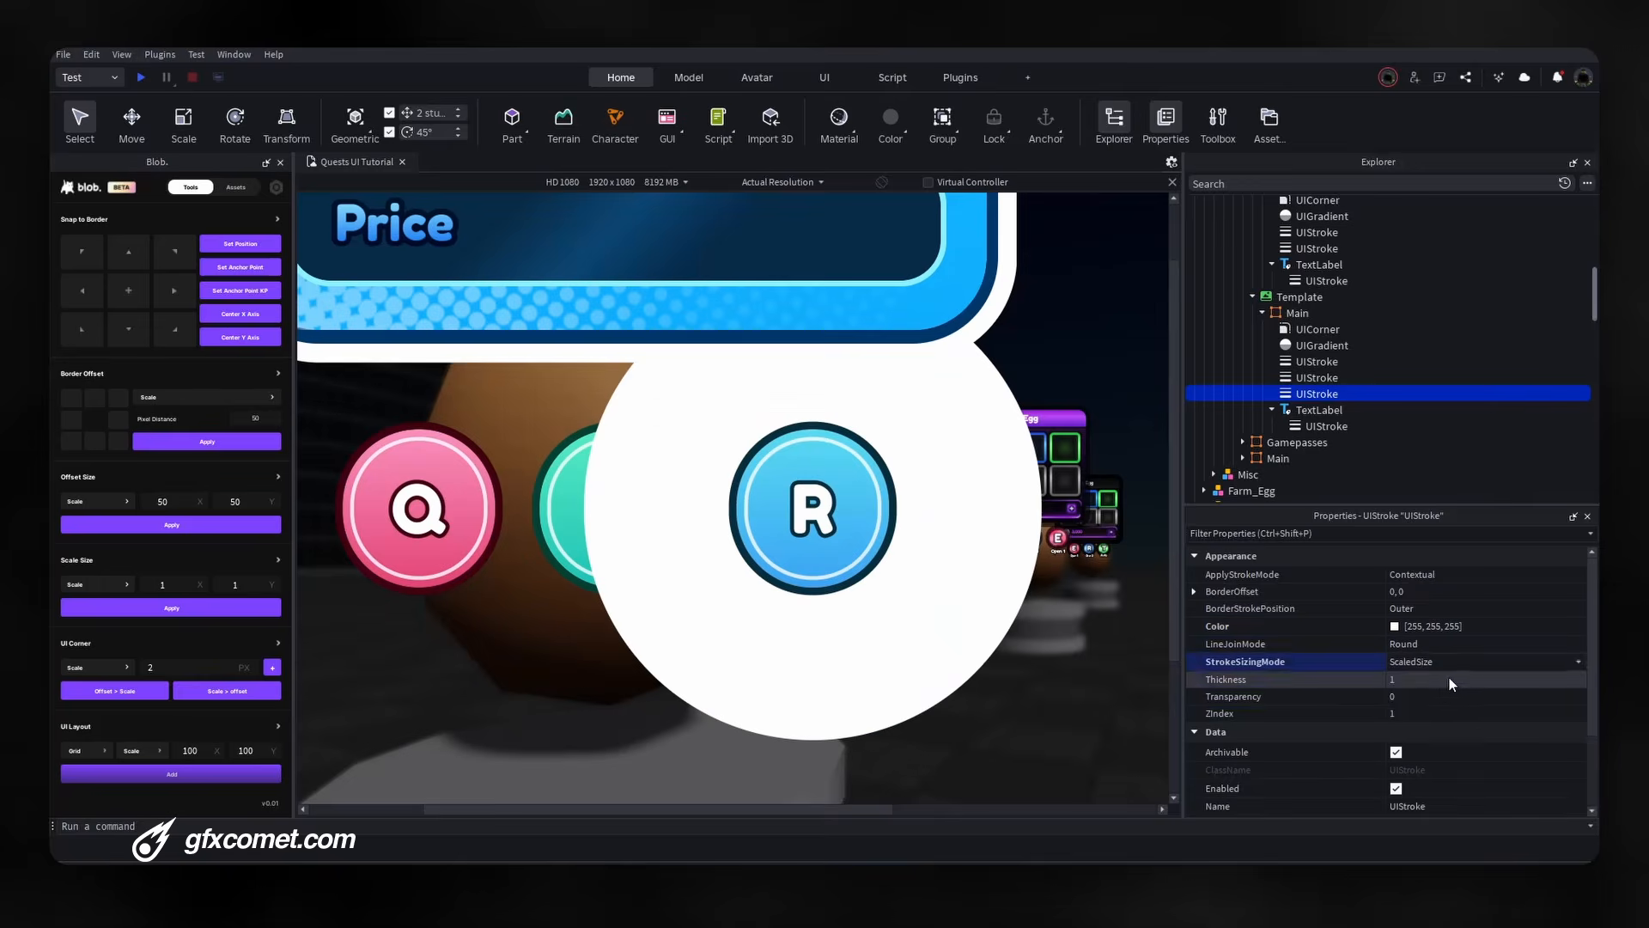
left_click(1451, 679)
type("0.05")
key("Return")
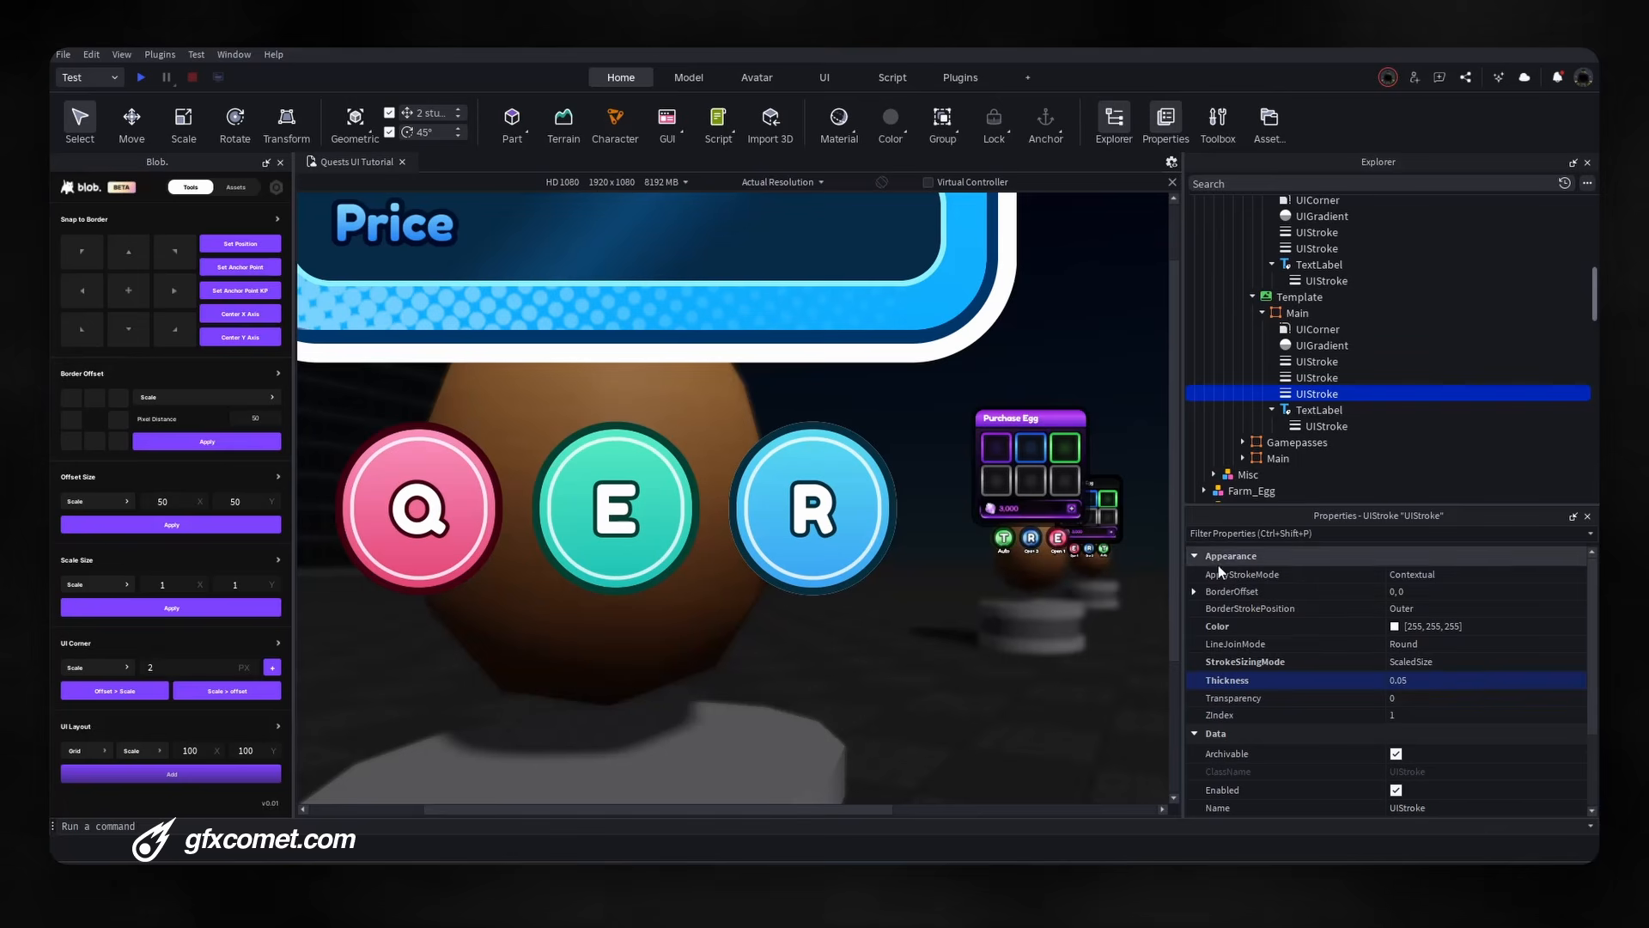
Set the Scale component of the white stroke's BorderOffset to 0.05.
left_click(1194, 590)
left_click(1468, 615)
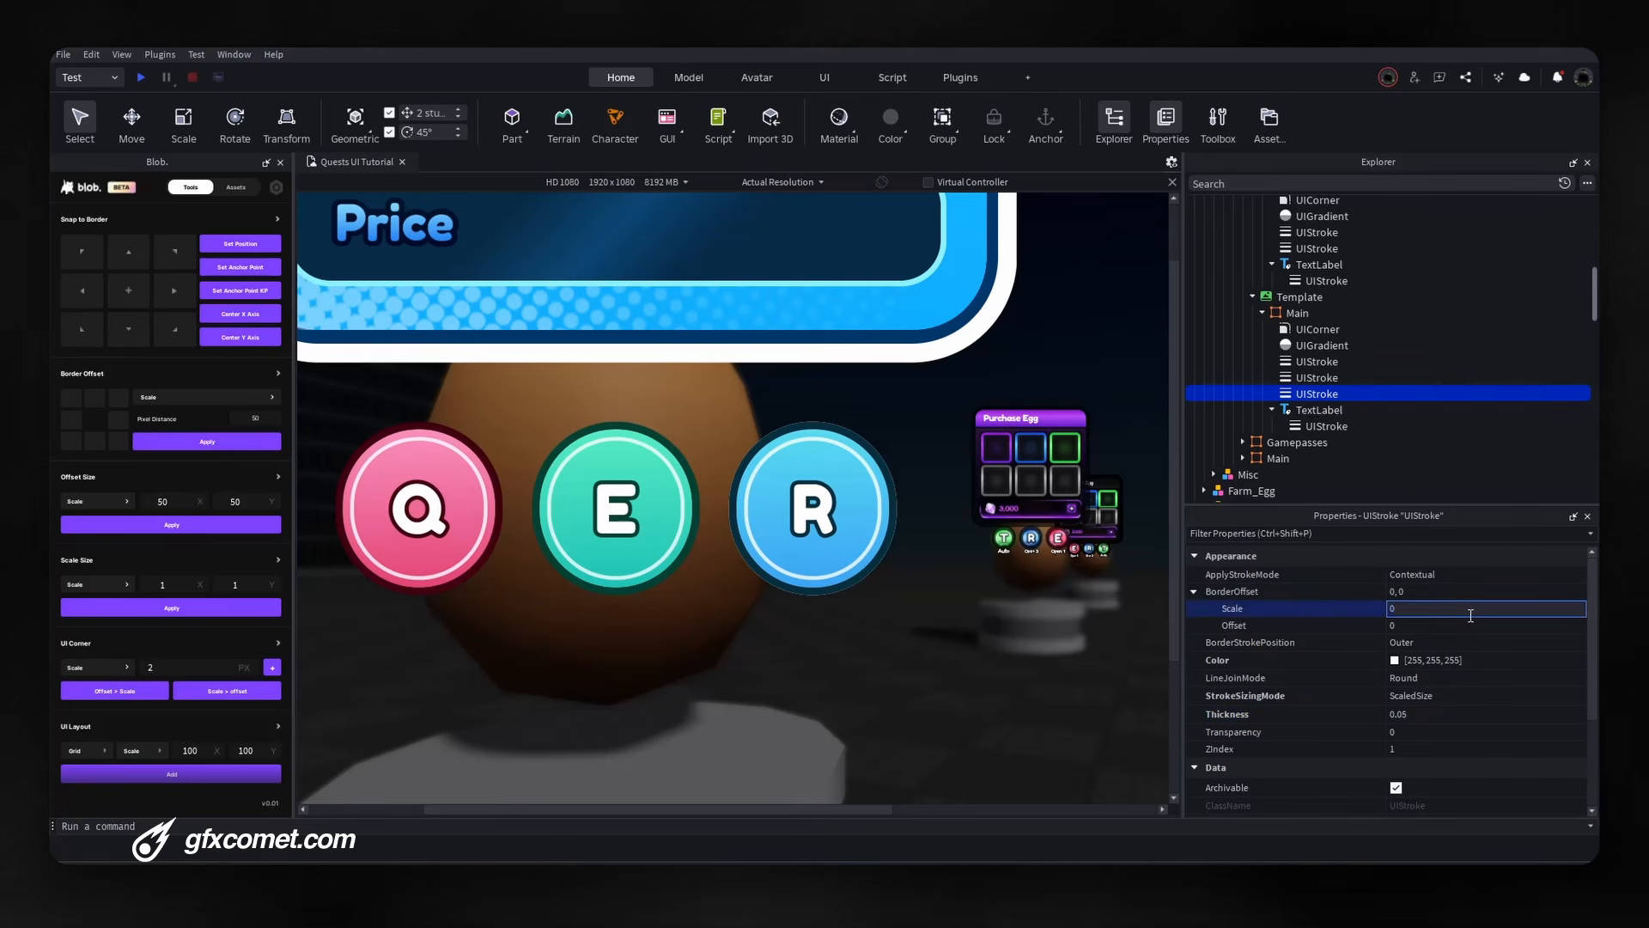
type(".05")
key("Return")
left_click(1466, 616)
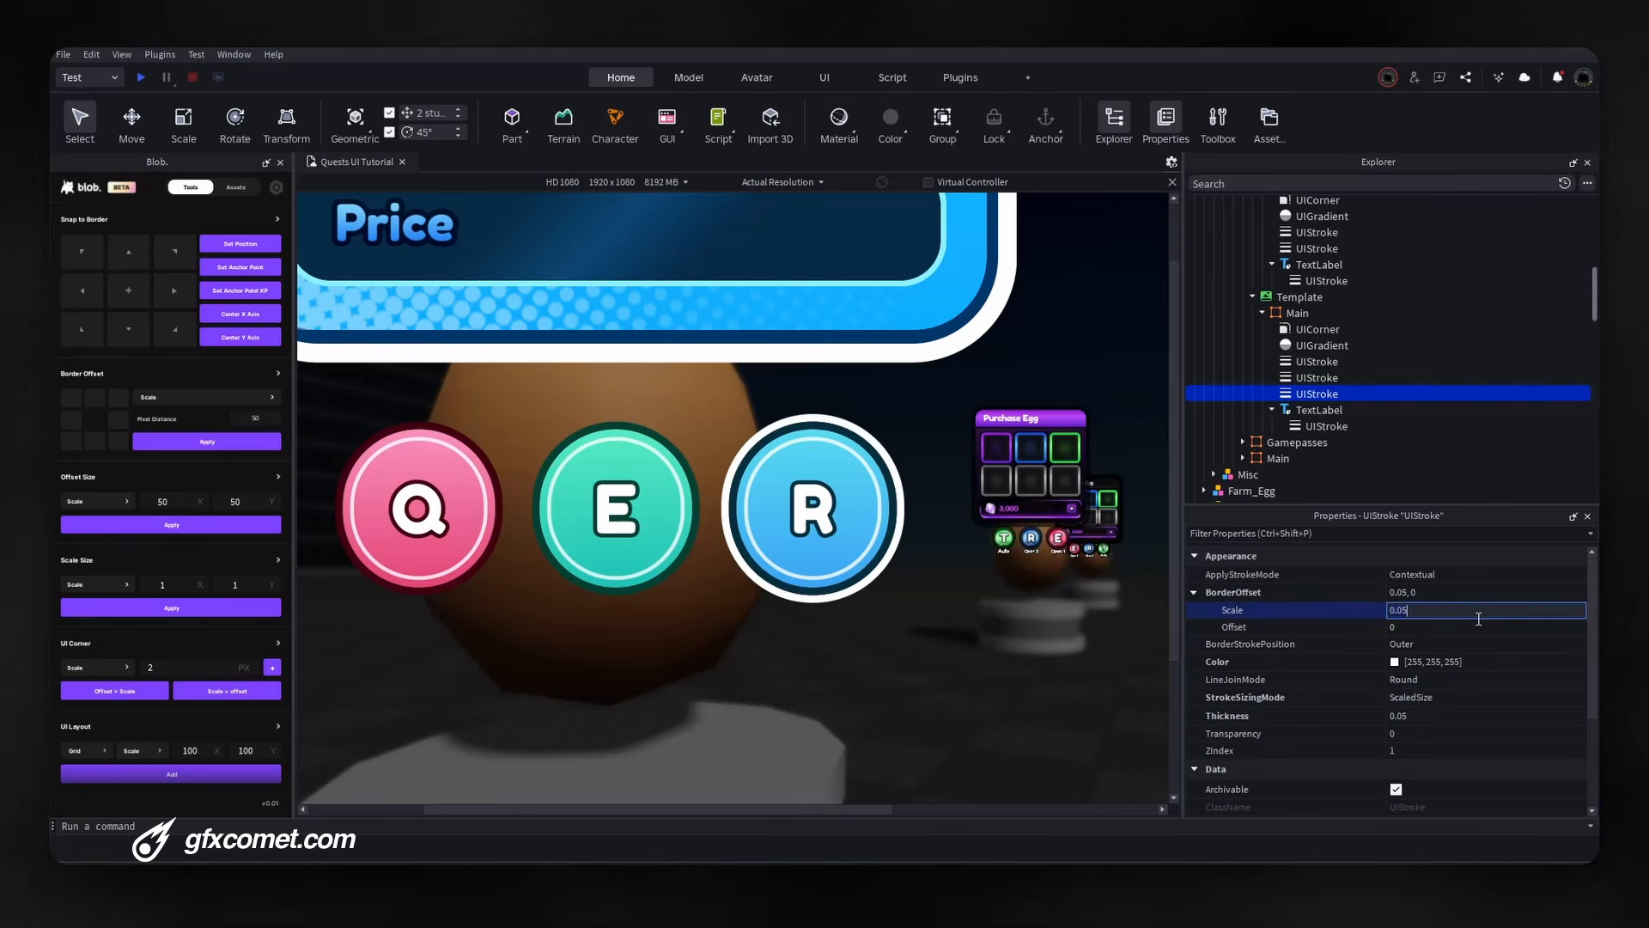
Thin the white stroke around the R button to a thickness of 0.02.
left_click(1476, 716)
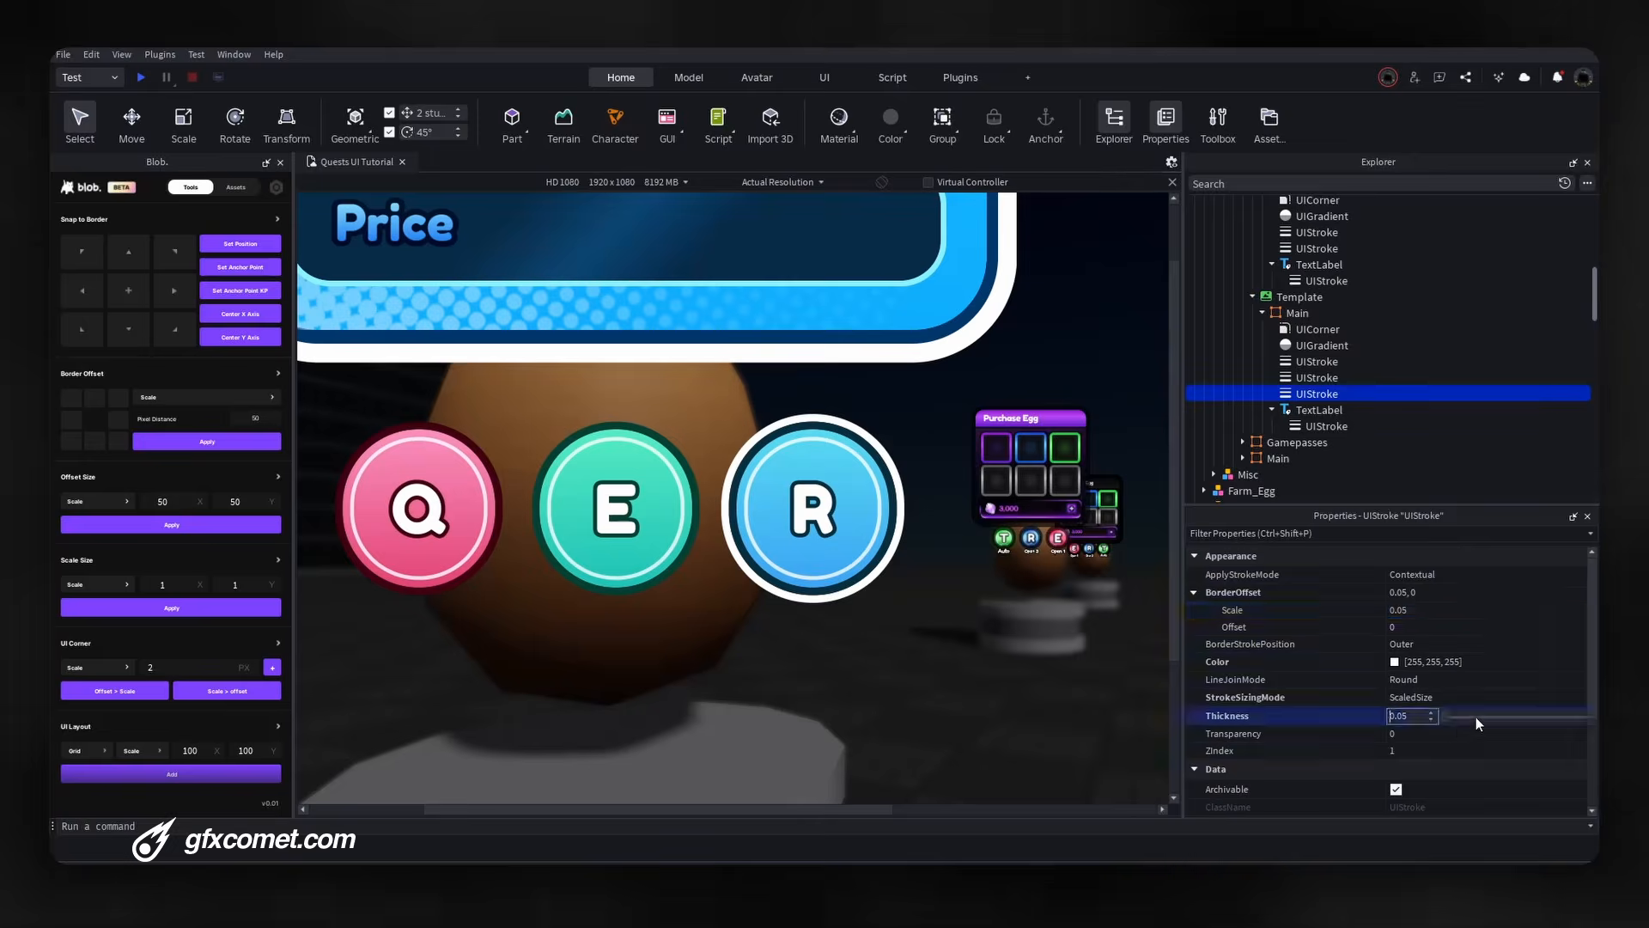
left_click(1476, 717)
left_click_drag(1415, 717, 1346, 713)
type(".01")
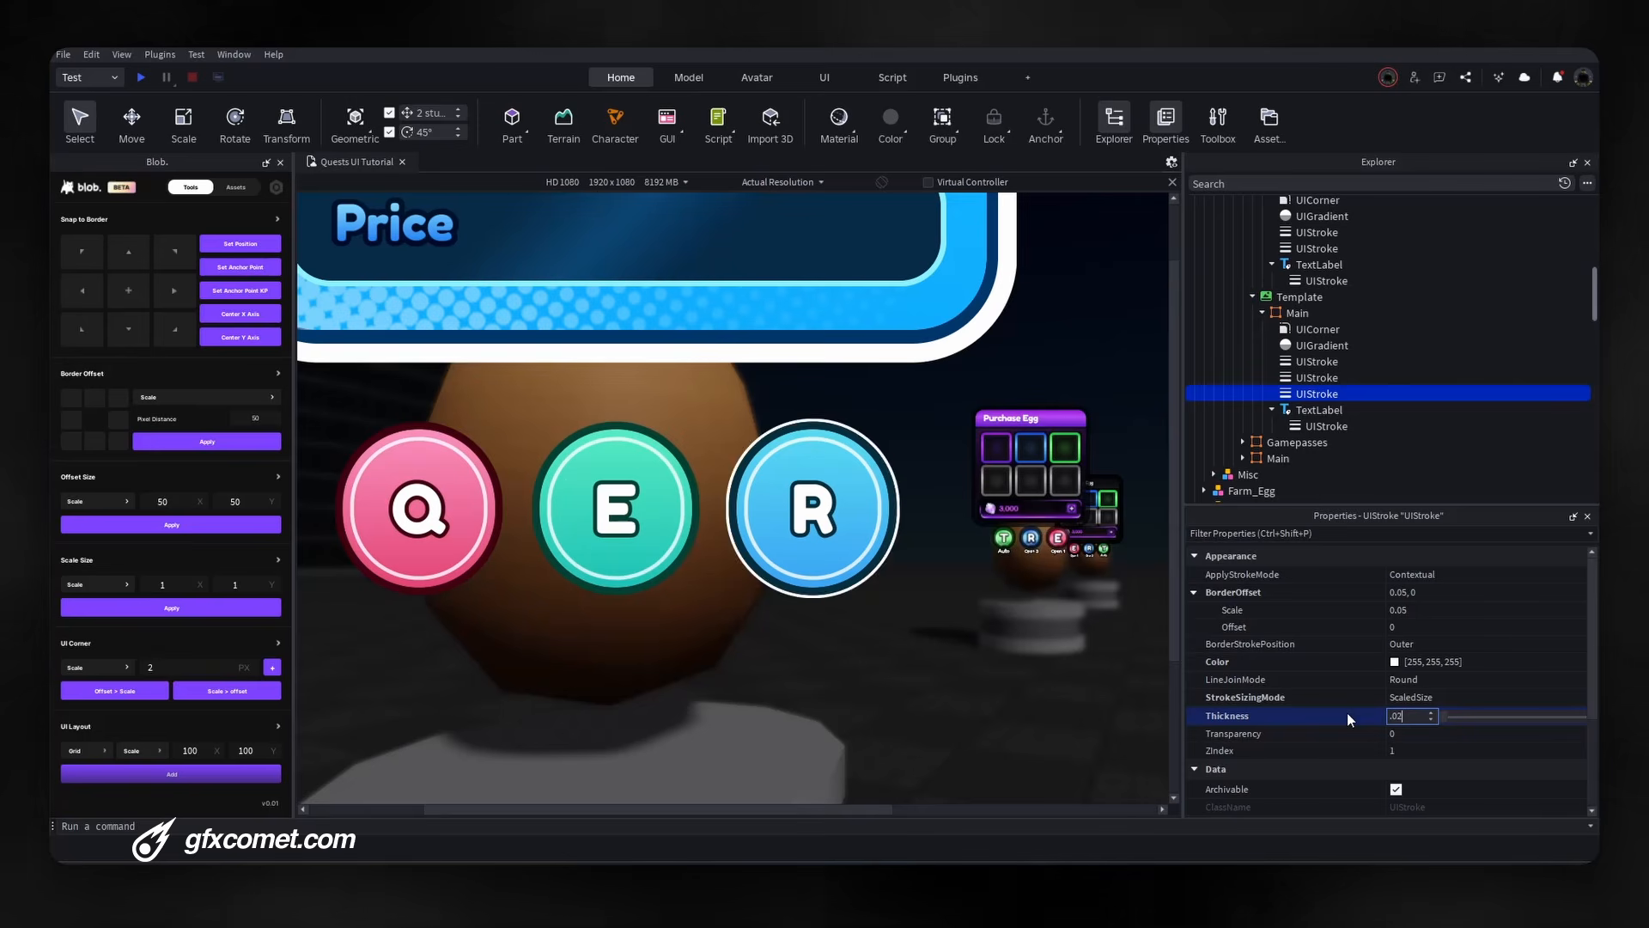
key("BackSpace")
type("2")
key("Return")
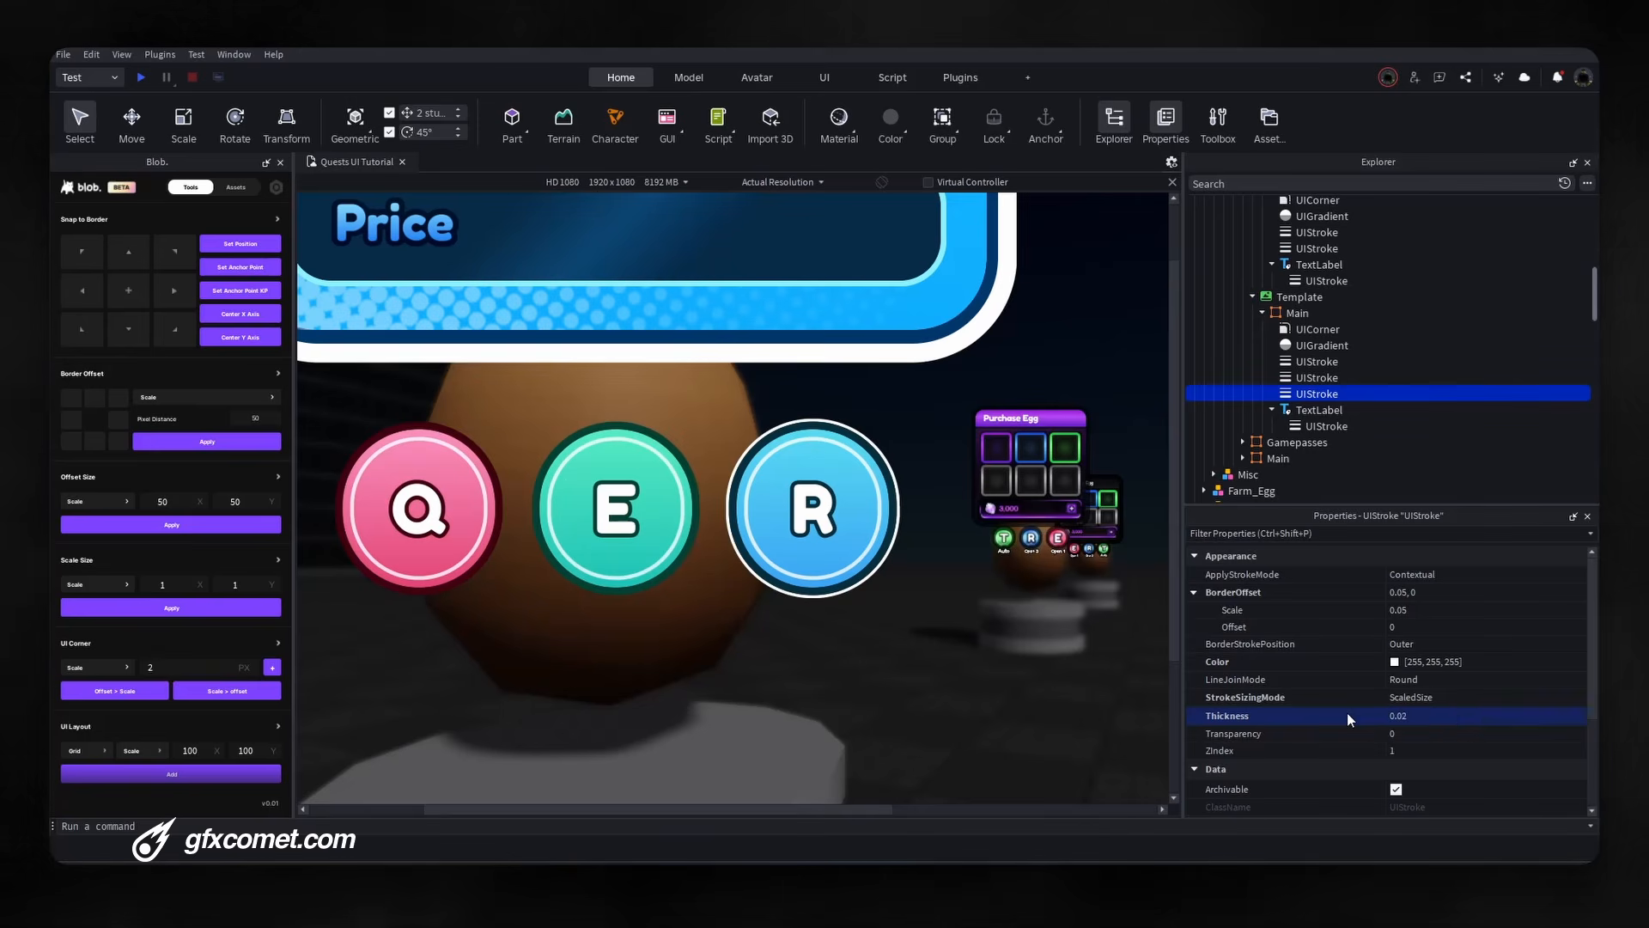
Set the white stroke's BorderOffset Scale to 0.1 and check how its ring around the R button scales at different distances.
left_click(1485, 609)
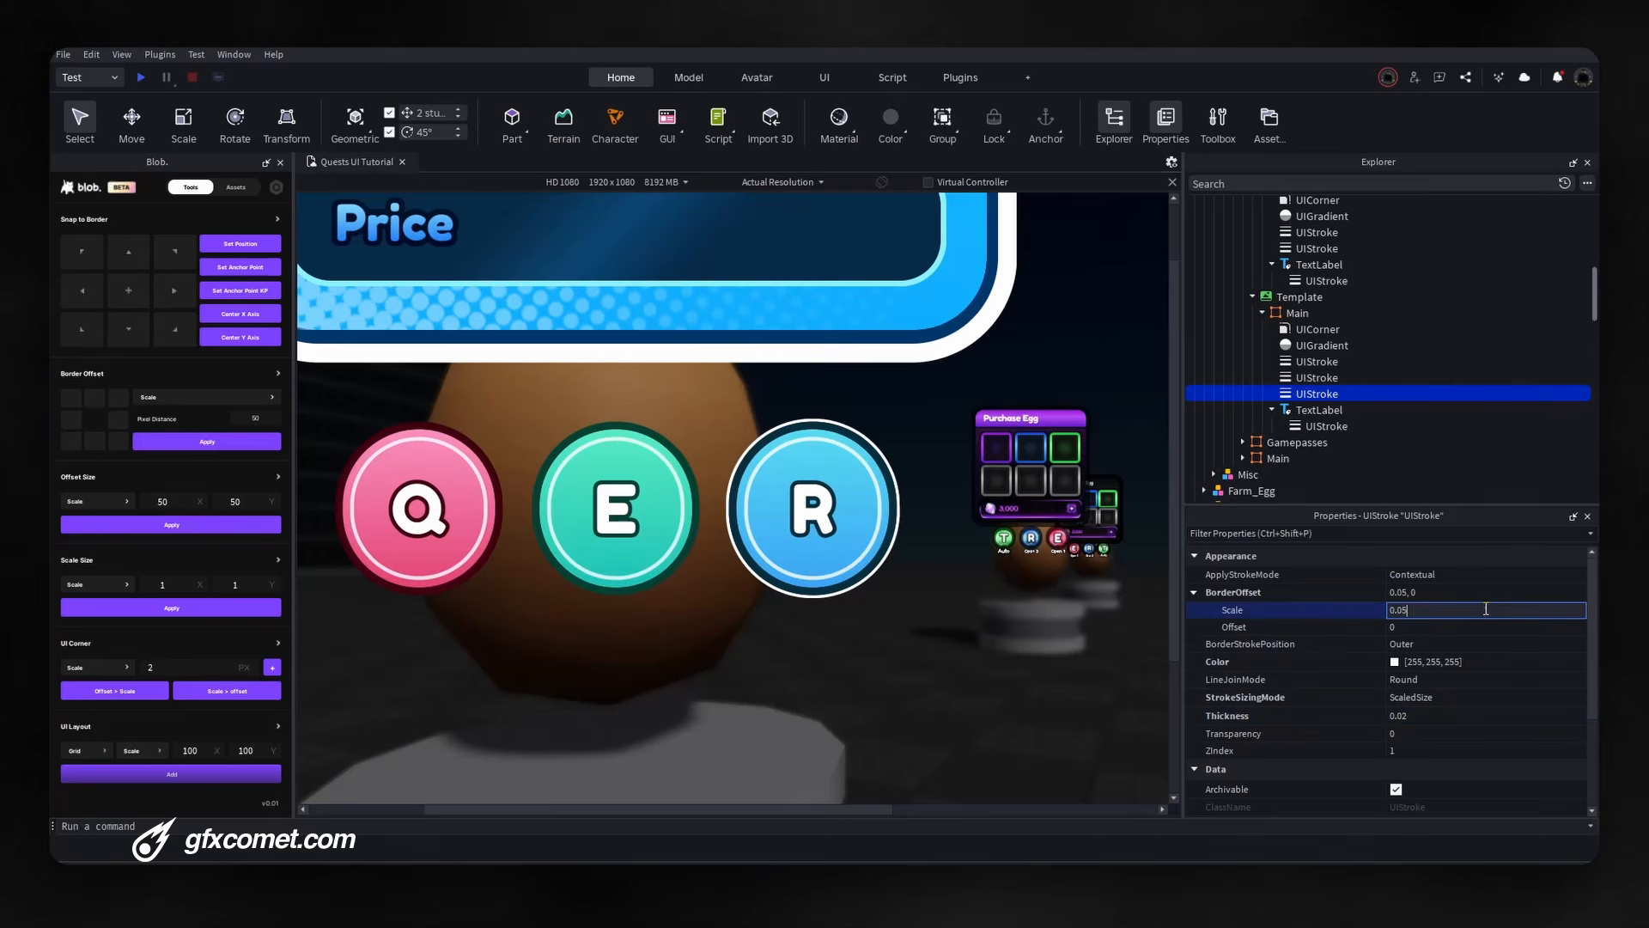
key("BackSpace")
key("BackSpace")
type("1")
key("Return")
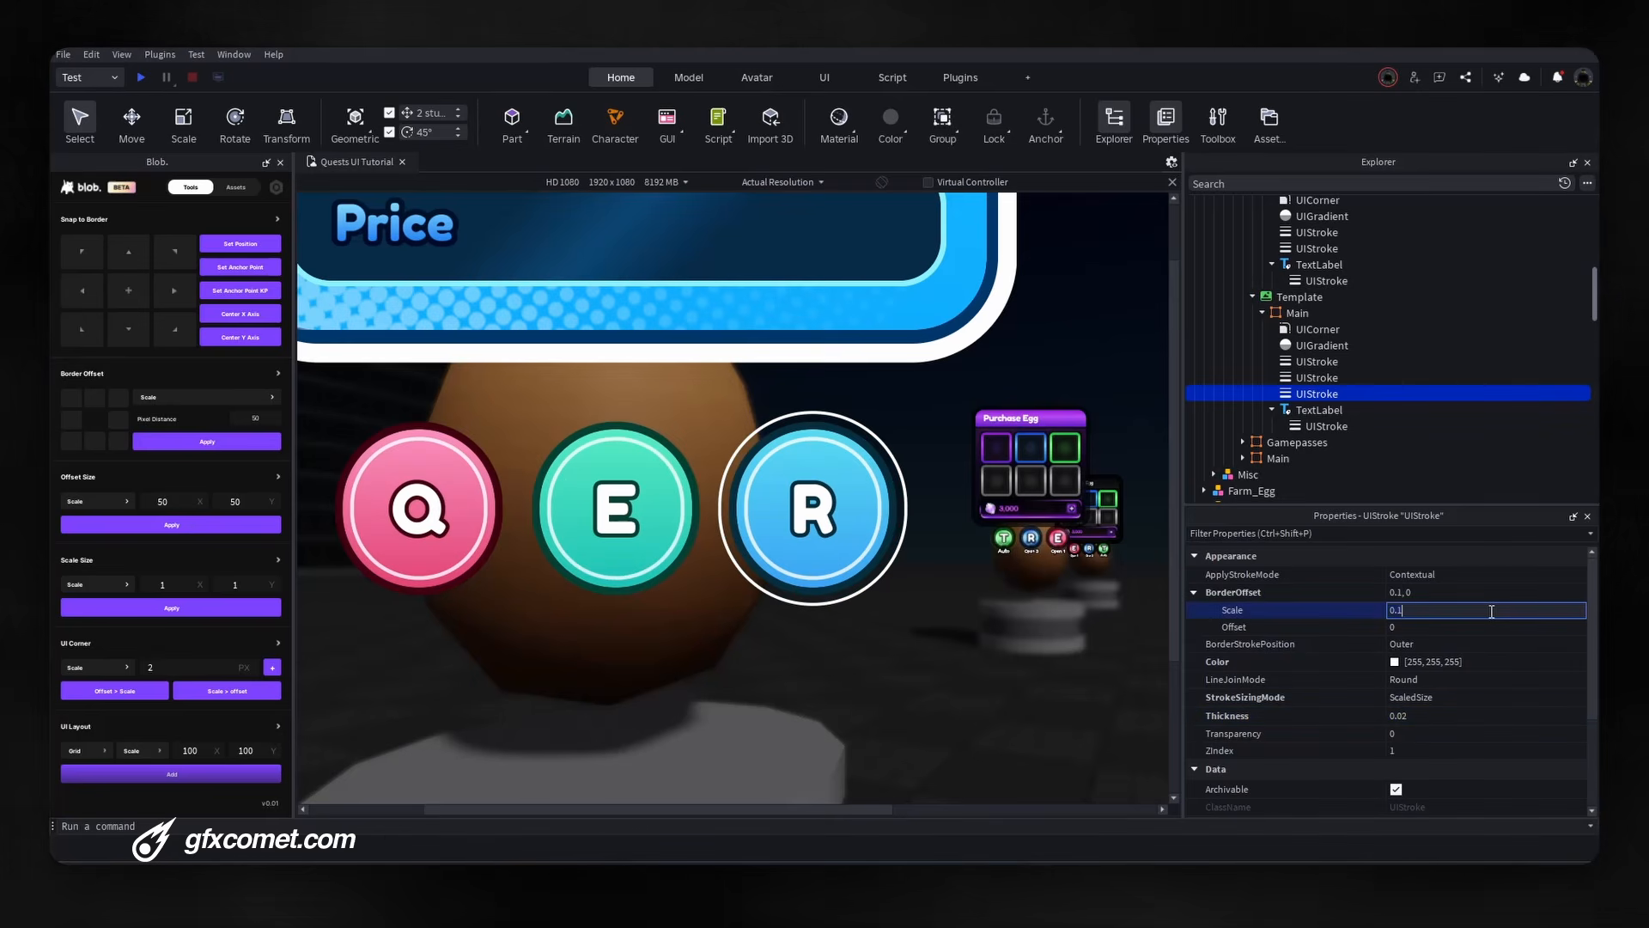
scroll(1058, 618, "down", 8)
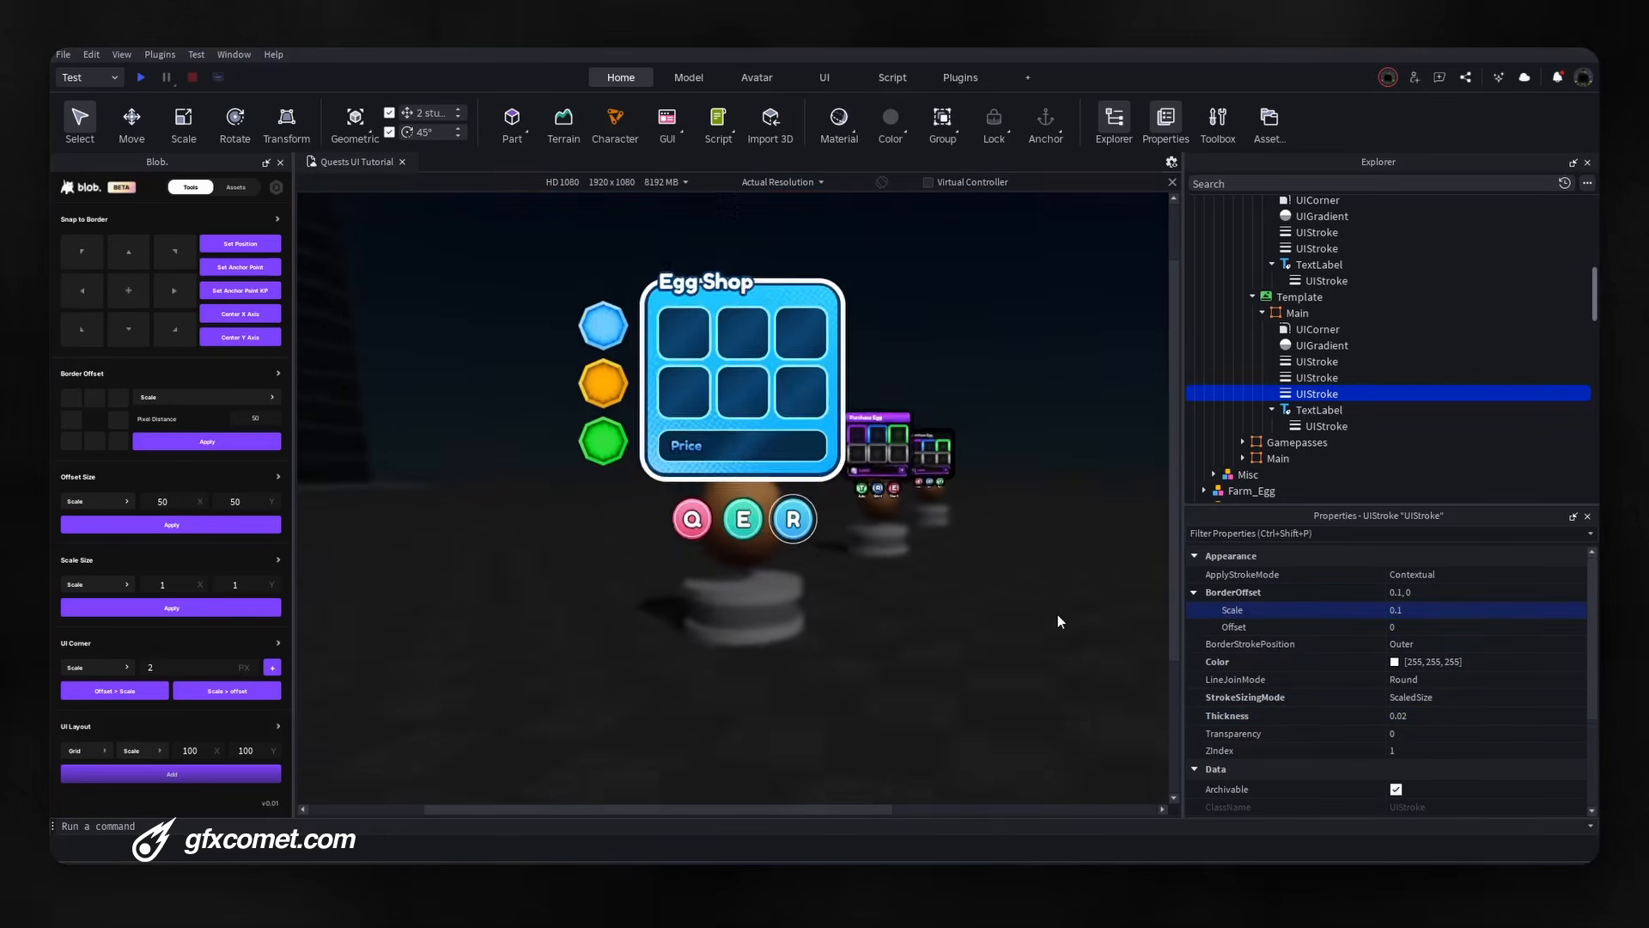
scroll(742, 531, "up", 8)
scroll(809, 505, "down", 3)
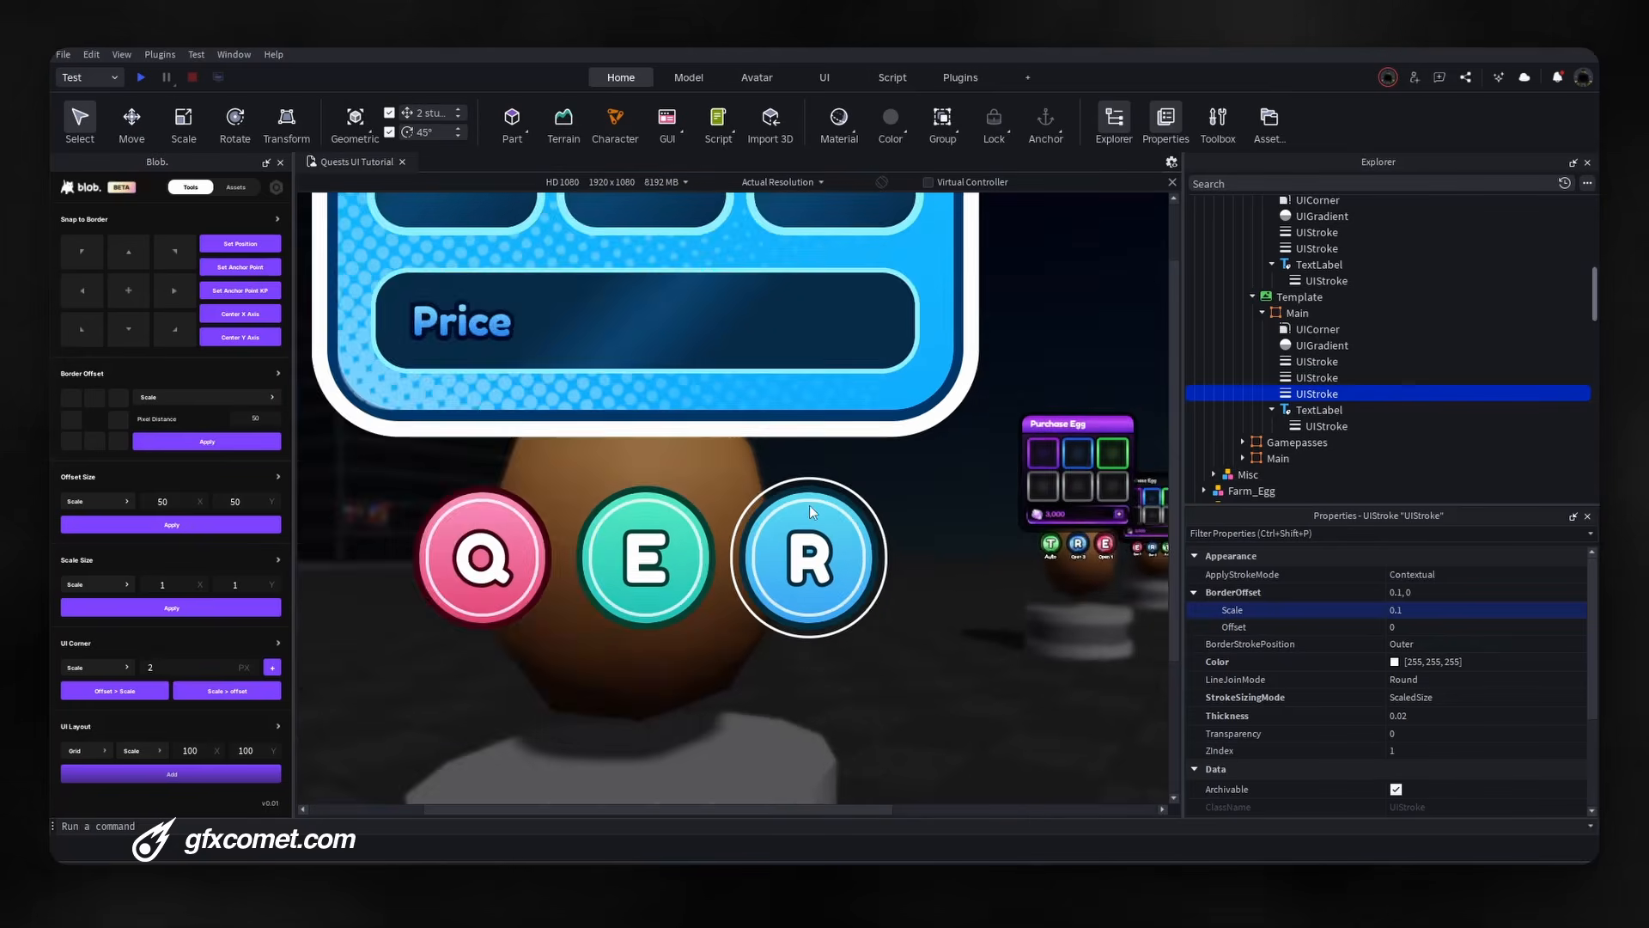
scroll(930, 467, "up", 6)
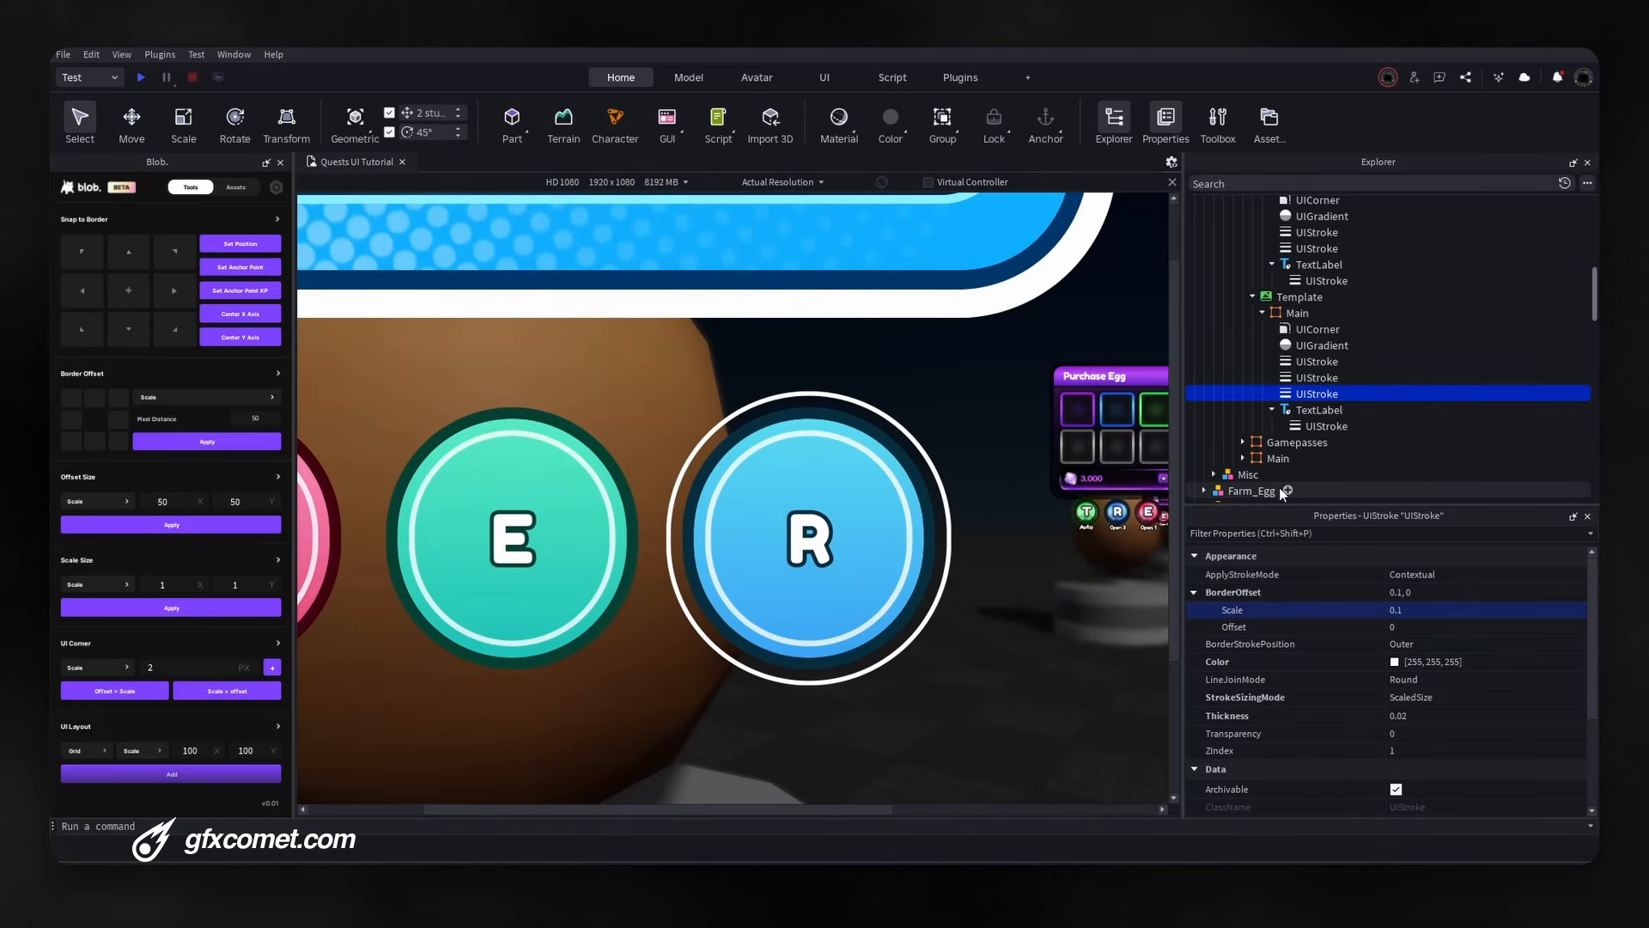
Add another UIStroke to the R button's Main frame, with ScaledSize as its StrokeSizingMode and a white color.
left_click(1272, 409)
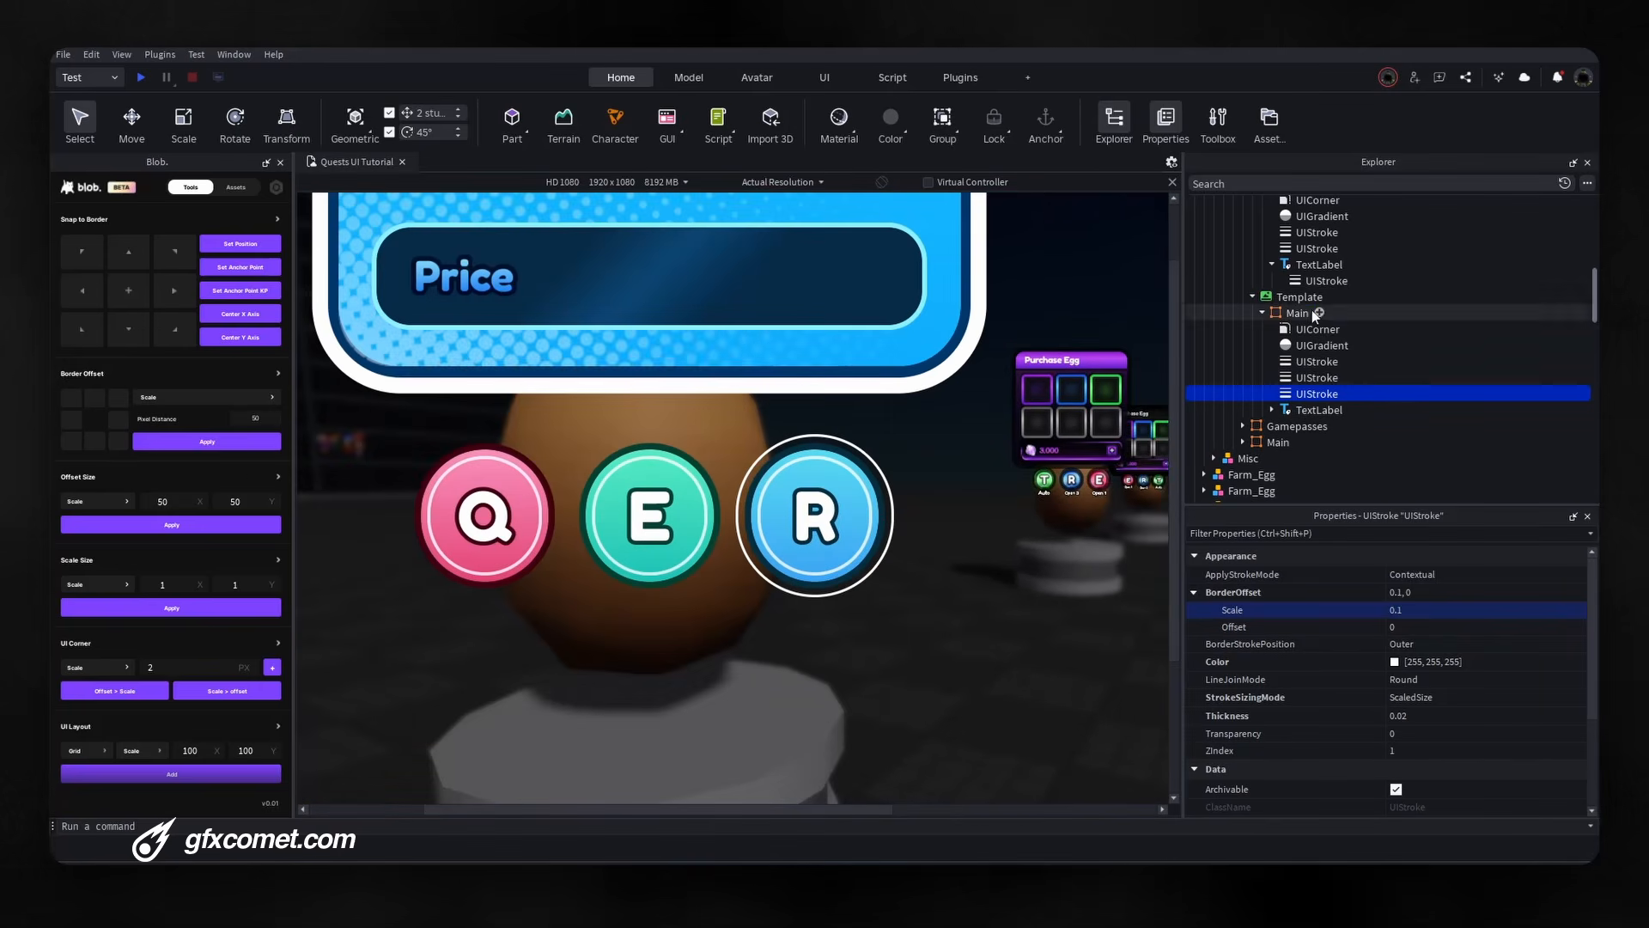
left_click(1321, 313)
type("ui")
key("Return")
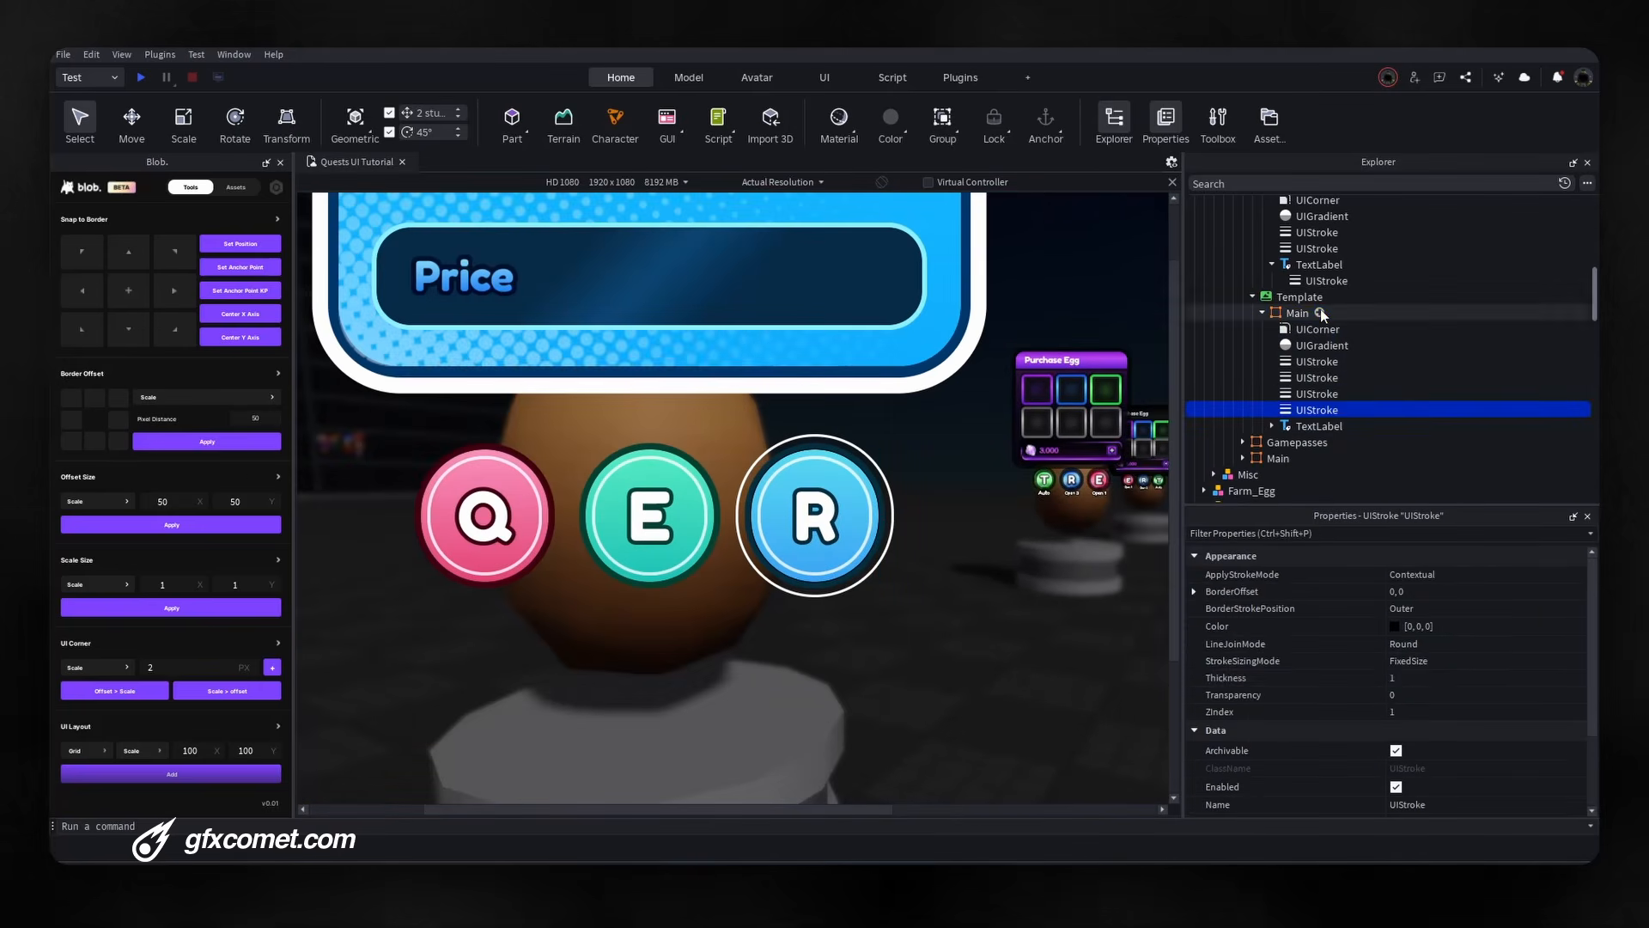
left_click(1436, 661)
left_click(1420, 683)
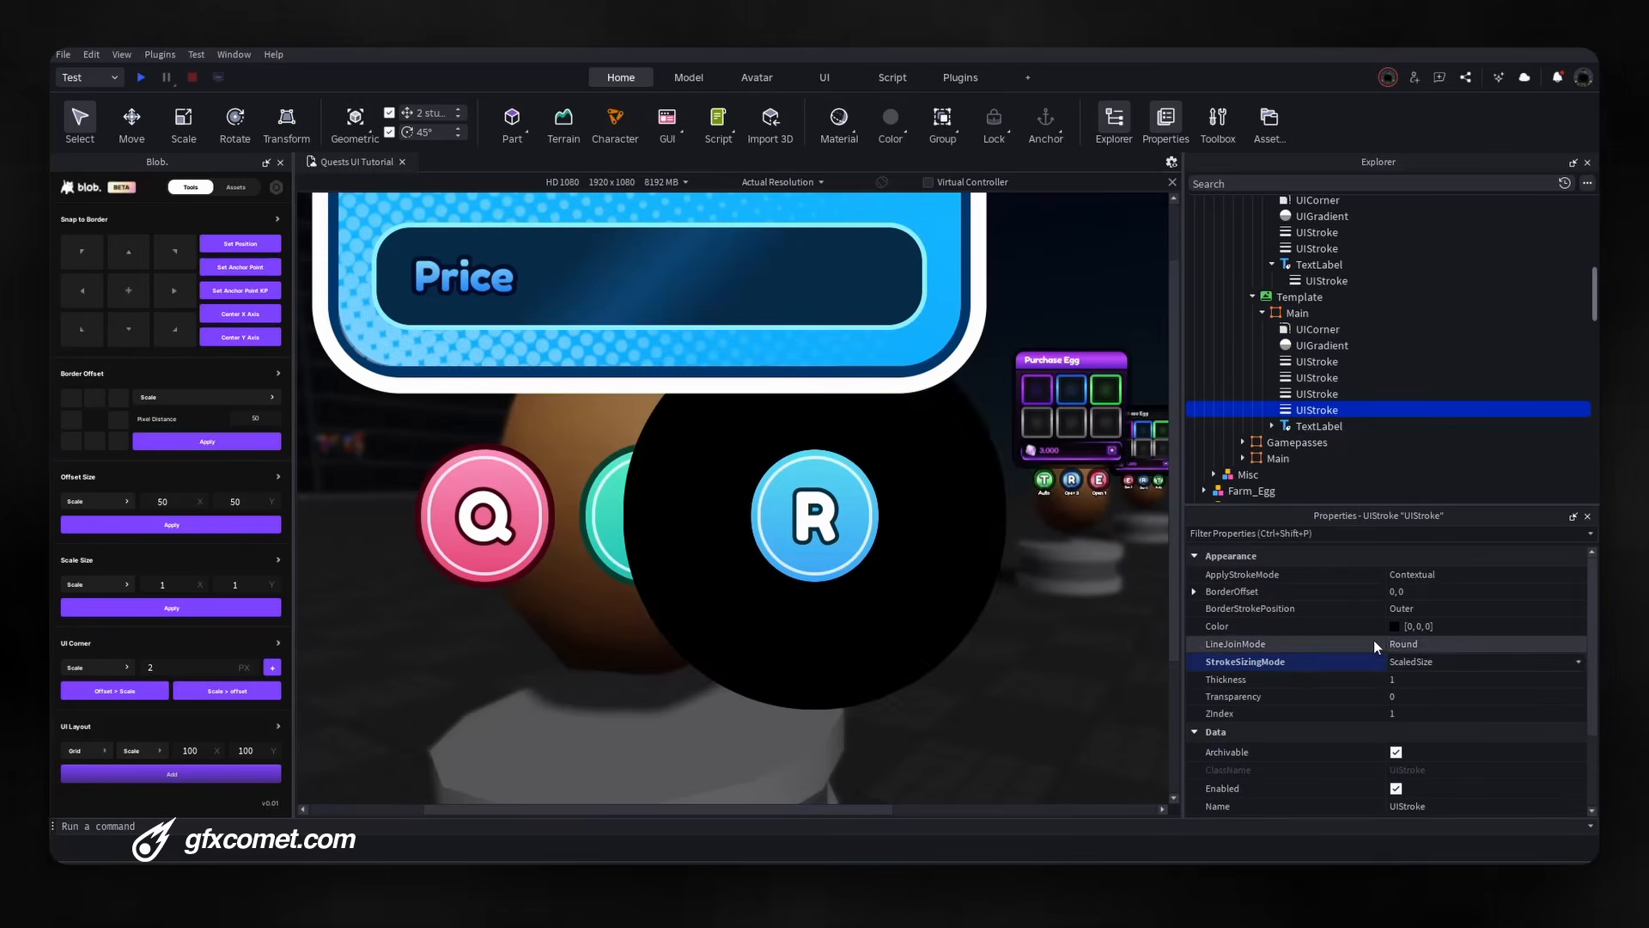
left_click(1374, 625)
left_click_drag(1011, 319, 1019, 282)
left_click(930, 595)
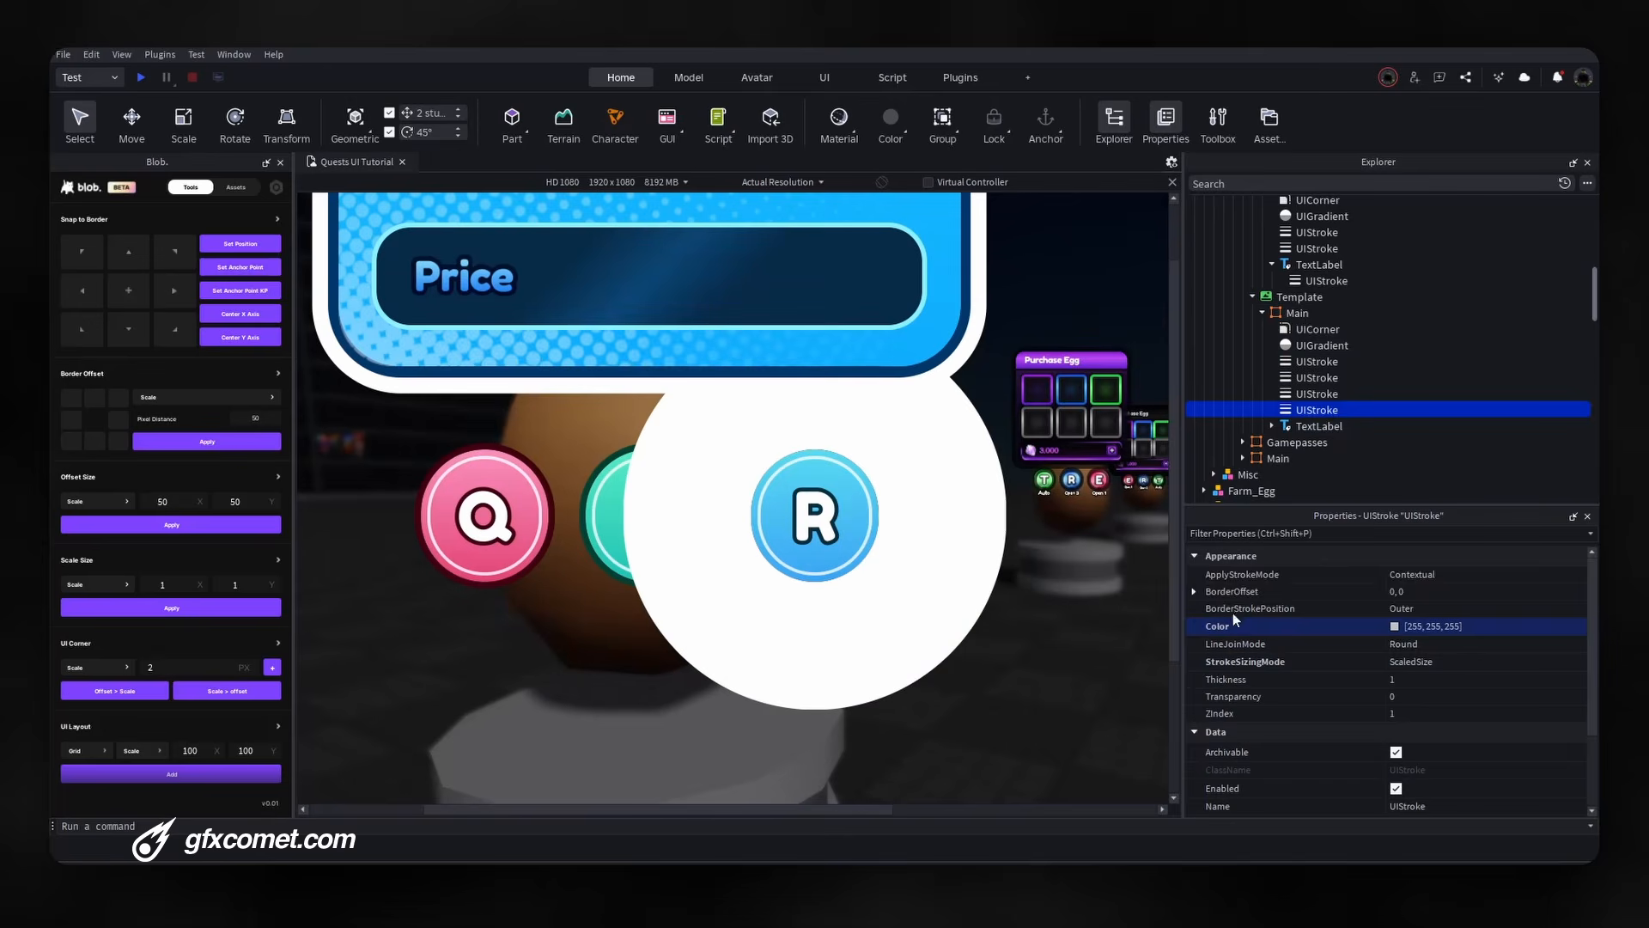
Set the newest UIStroke's BorderStrokePosition to Inner and its thickness to 0.02.
left_click(1429, 608)
left_click(1424, 637)
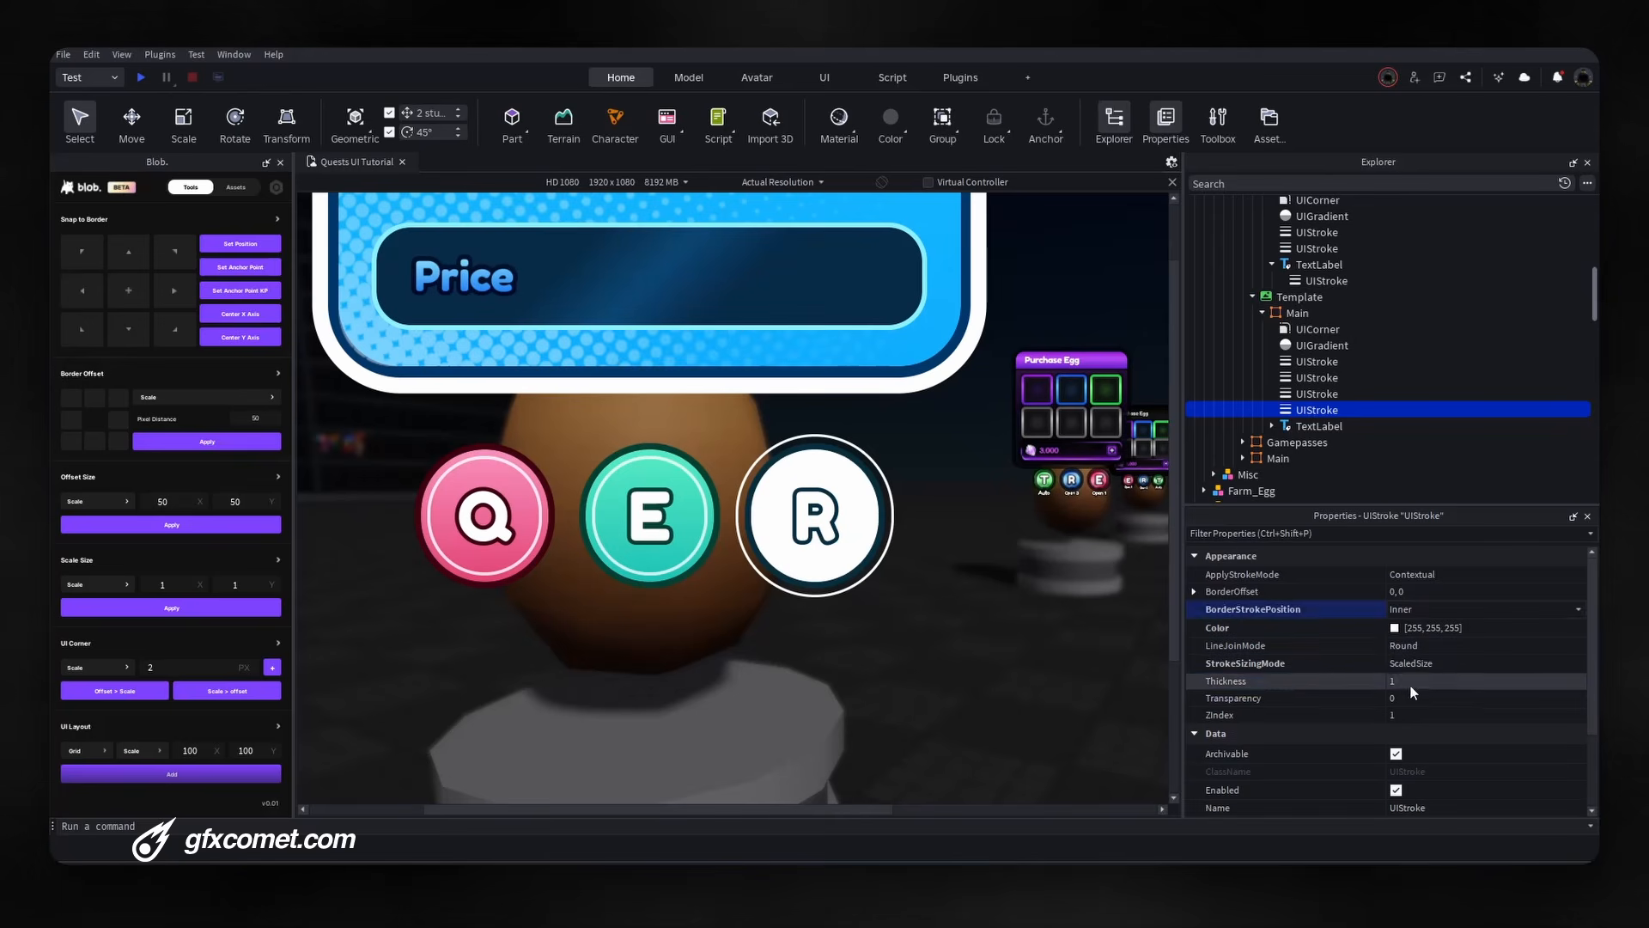
left_click(1426, 681)
type(".03")
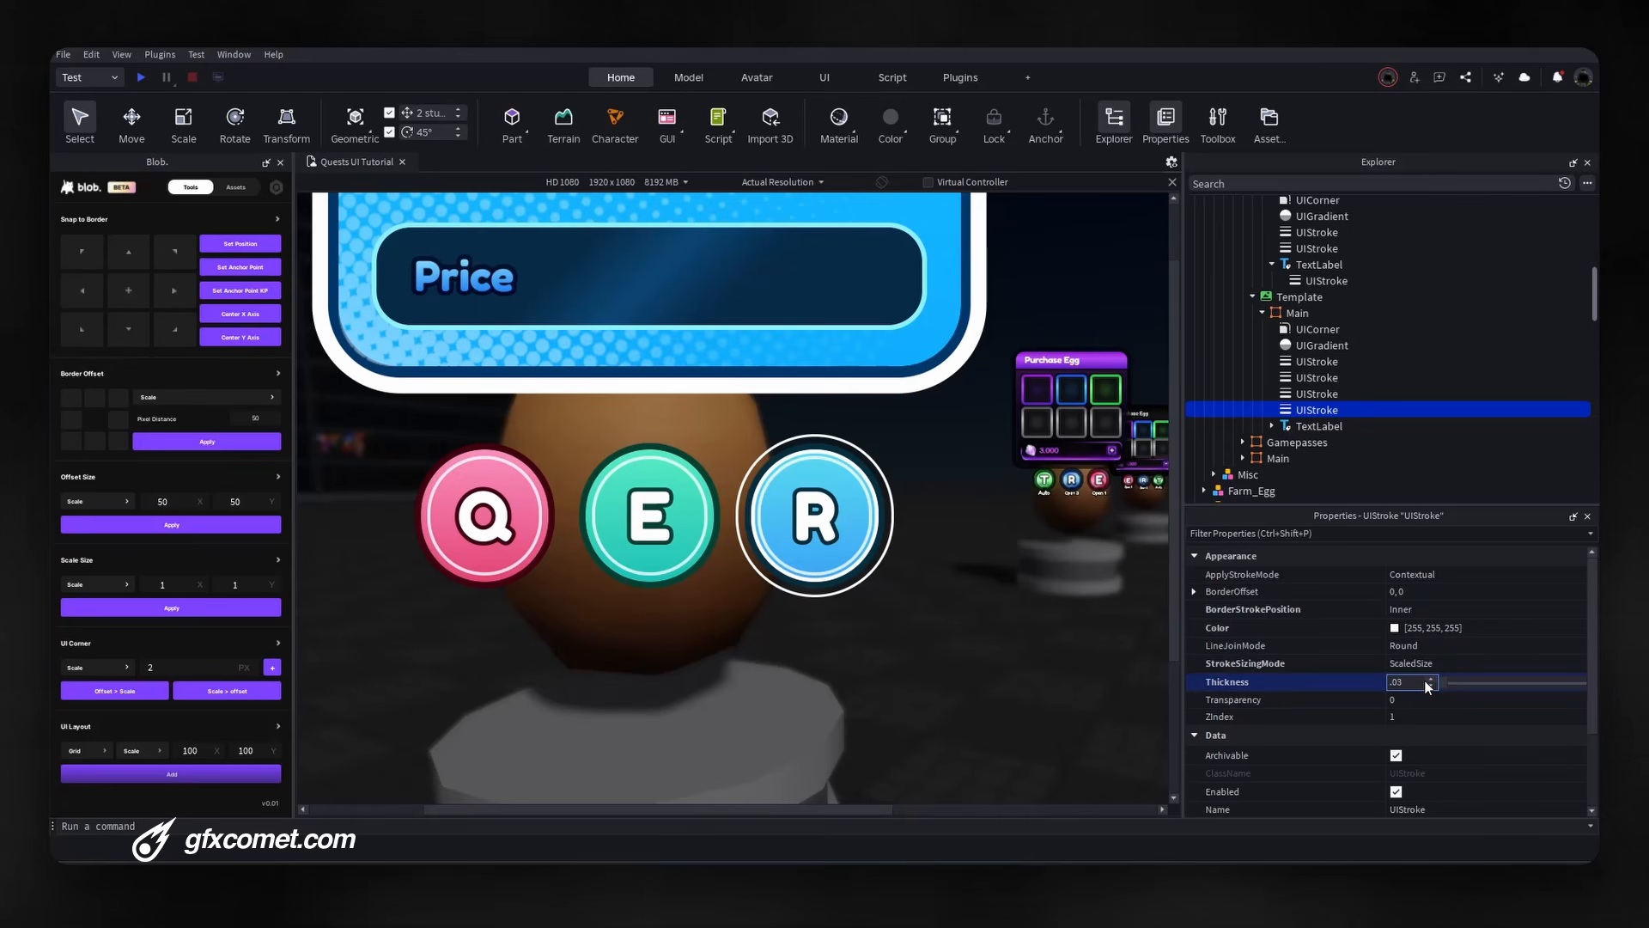
key("BackSpace")
type("2")
scroll(1015, 615, "up", 5)
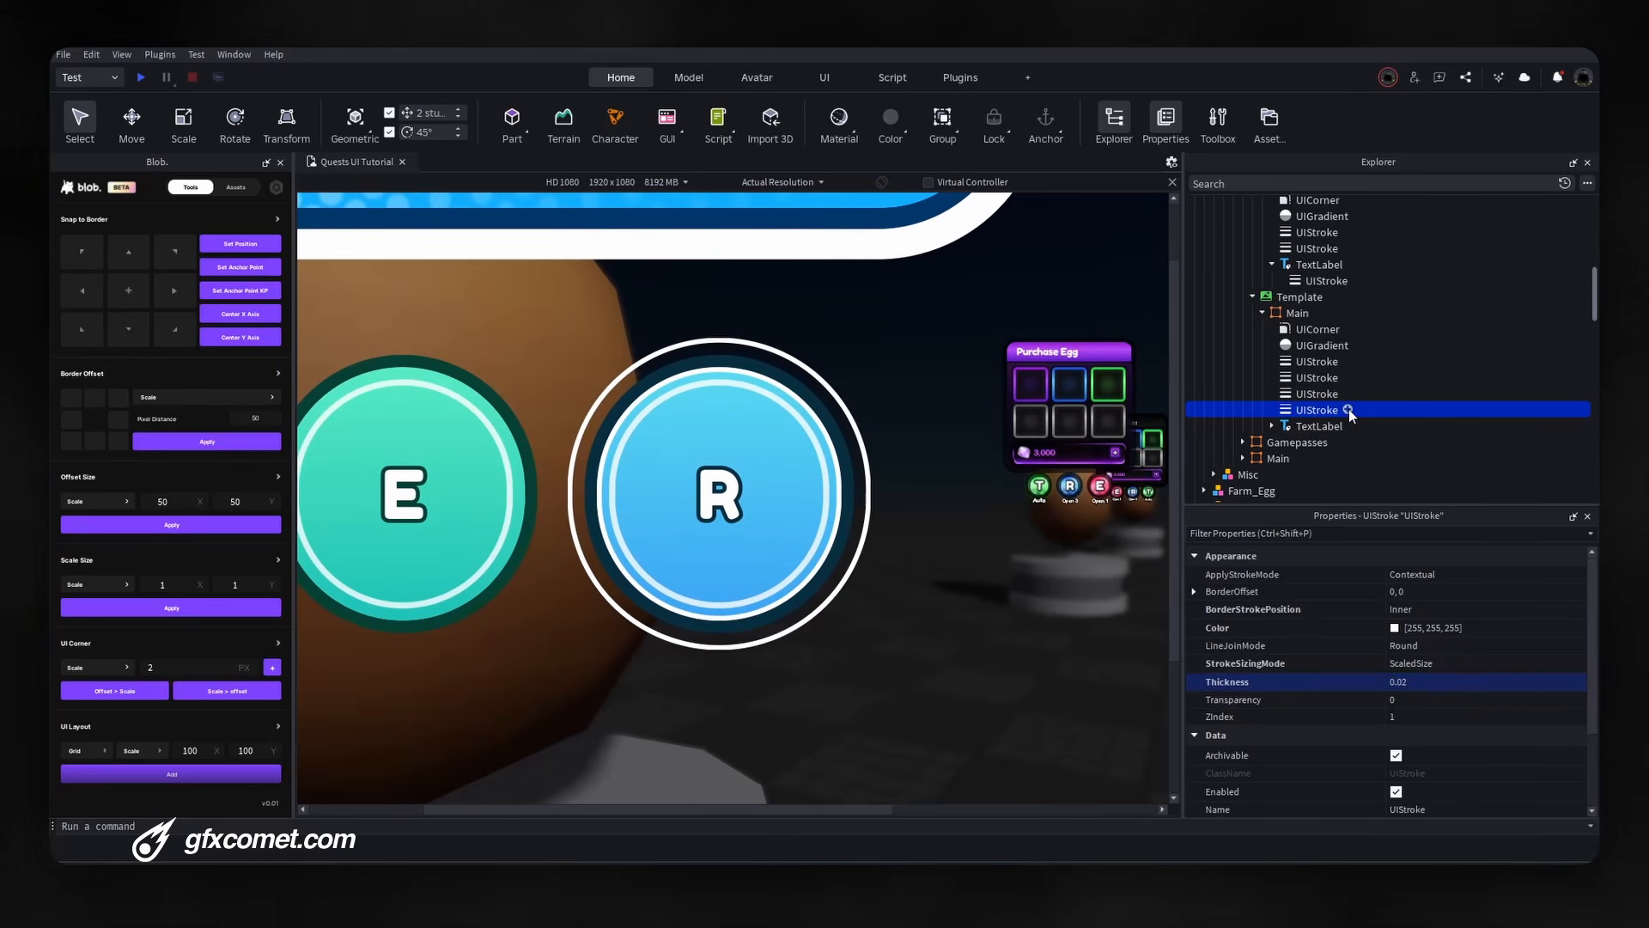
Add a UIGradient to the R button's inner stroke and set its color to the dark blue [37, 98, 124].
left_click(1348, 410)
type("UIGradient")
left_click(1255, 477)
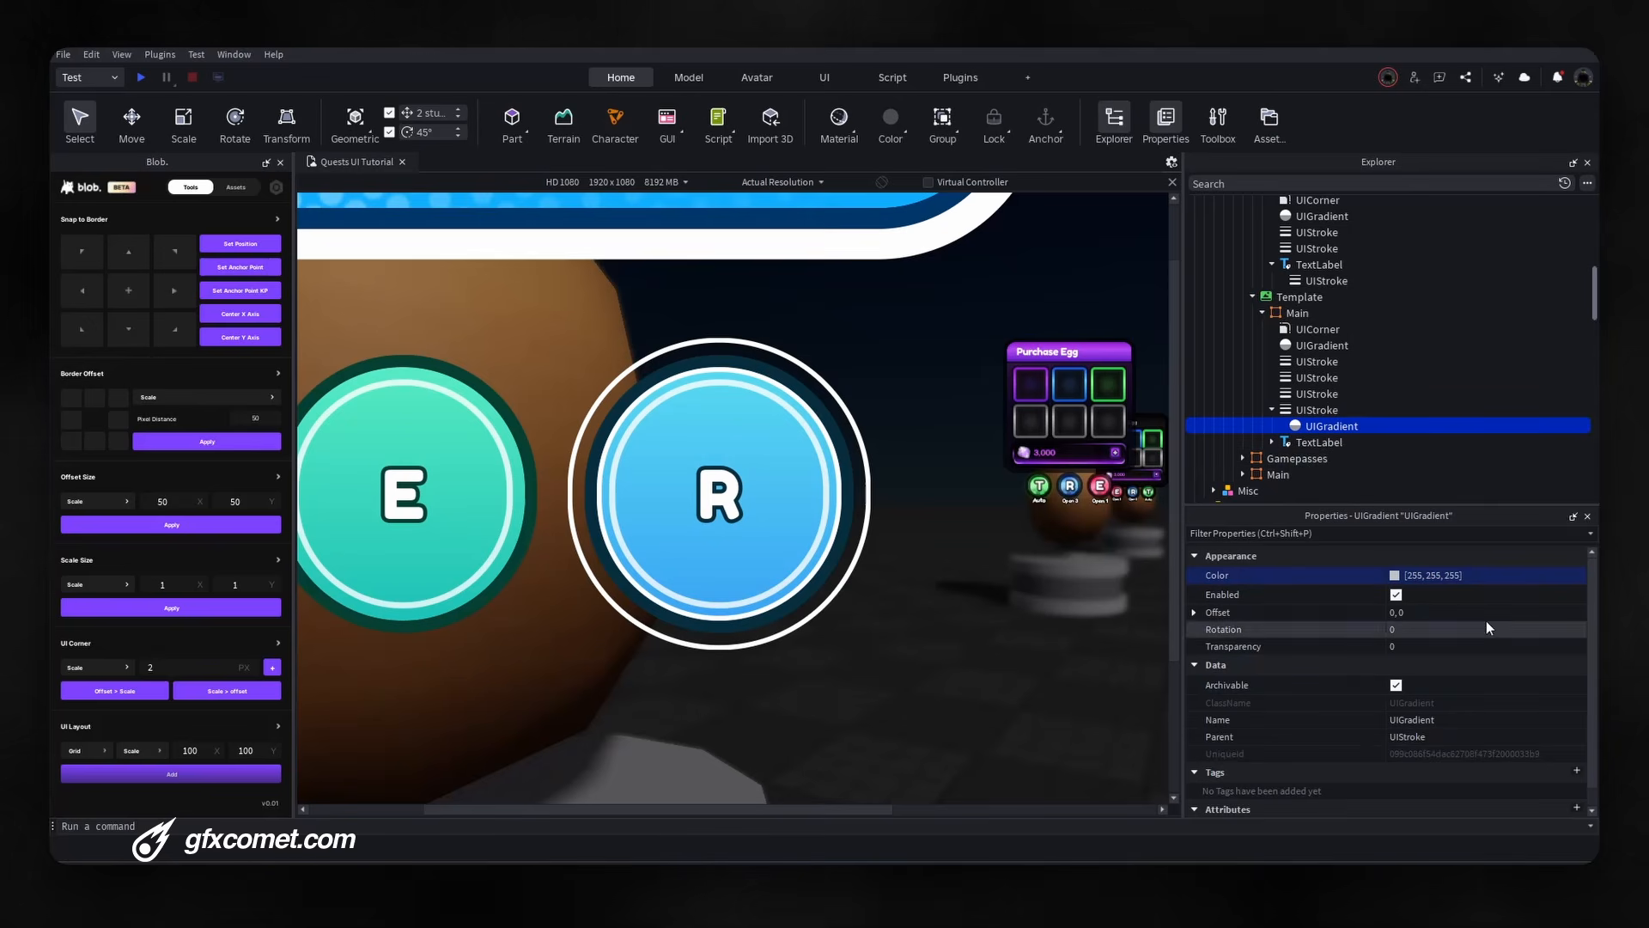
left_click(1394, 575)
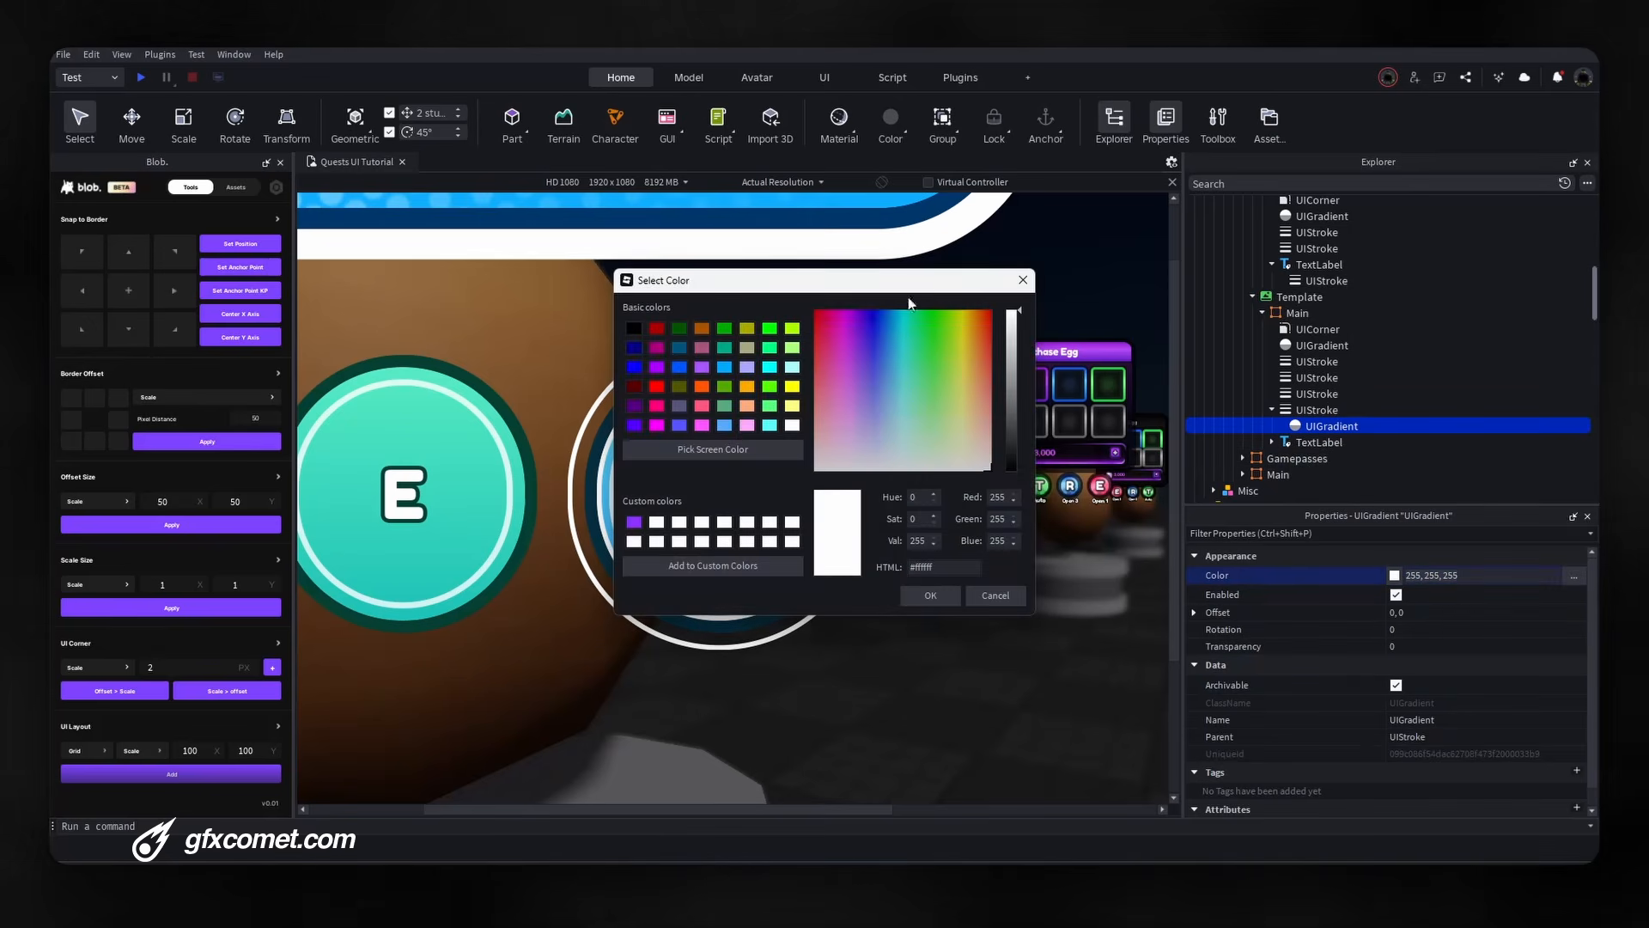
left_click_drag(907, 282, 1173, 310)
left_click(1048, 474)
left_click(839, 496)
left_click(1282, 400)
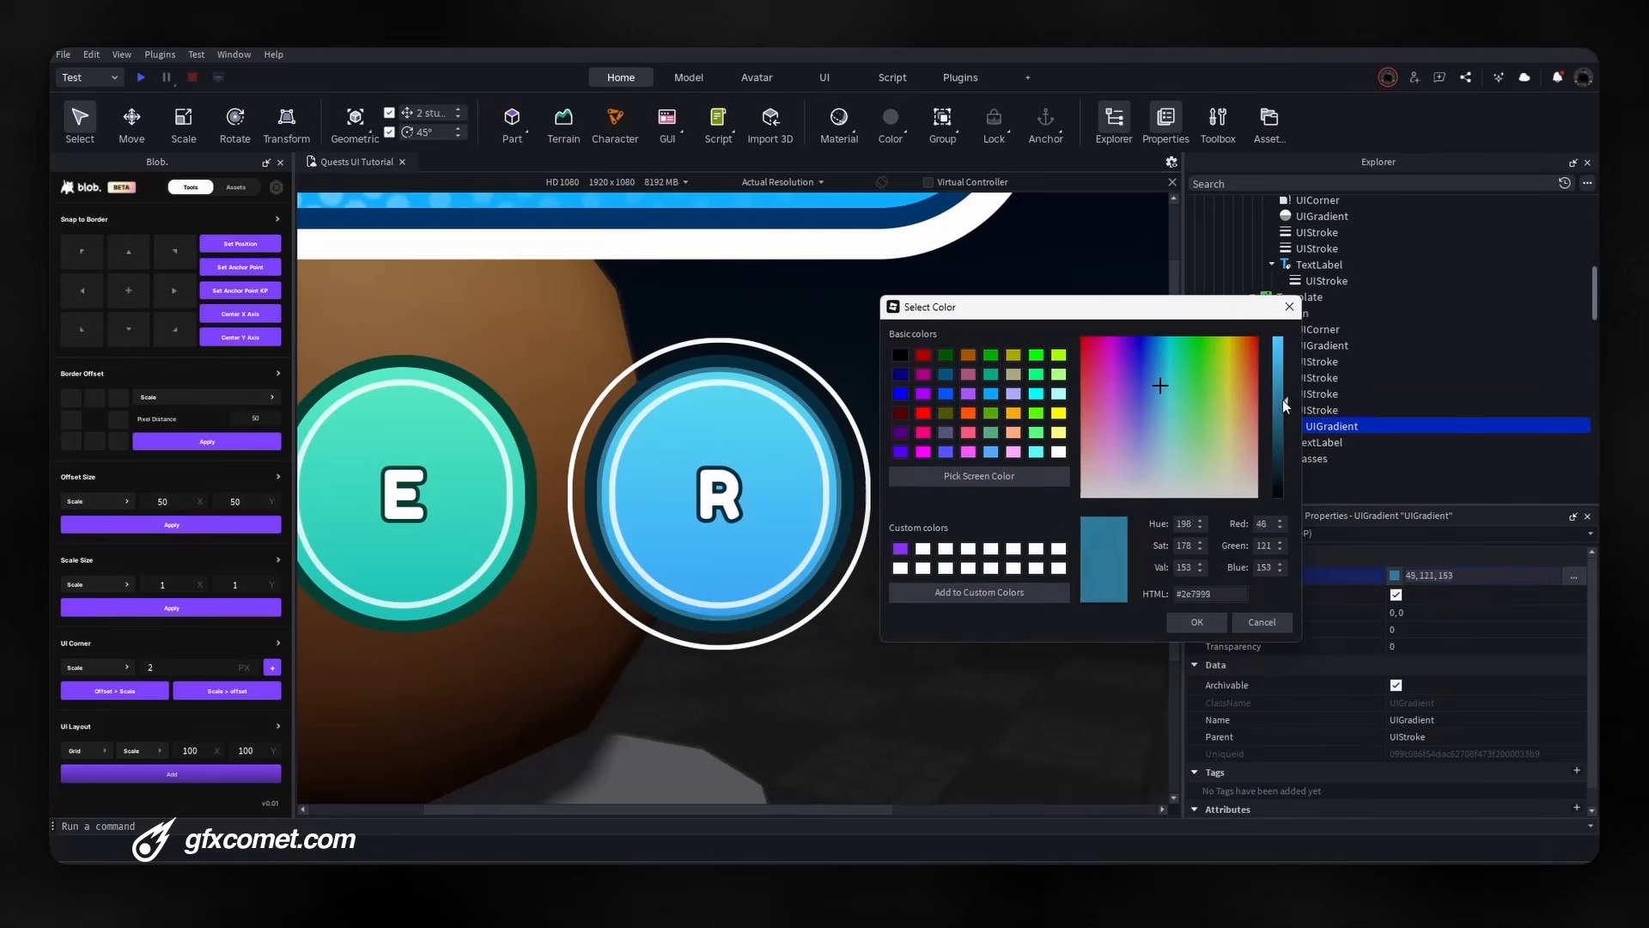
mouse_move(1281, 400)
left_mouse_down()
mouse_move(1281, 347)
mouse_move(1279, 417)
left_mouse_up()
left_click_drag(1281, 441, 1281, 419)
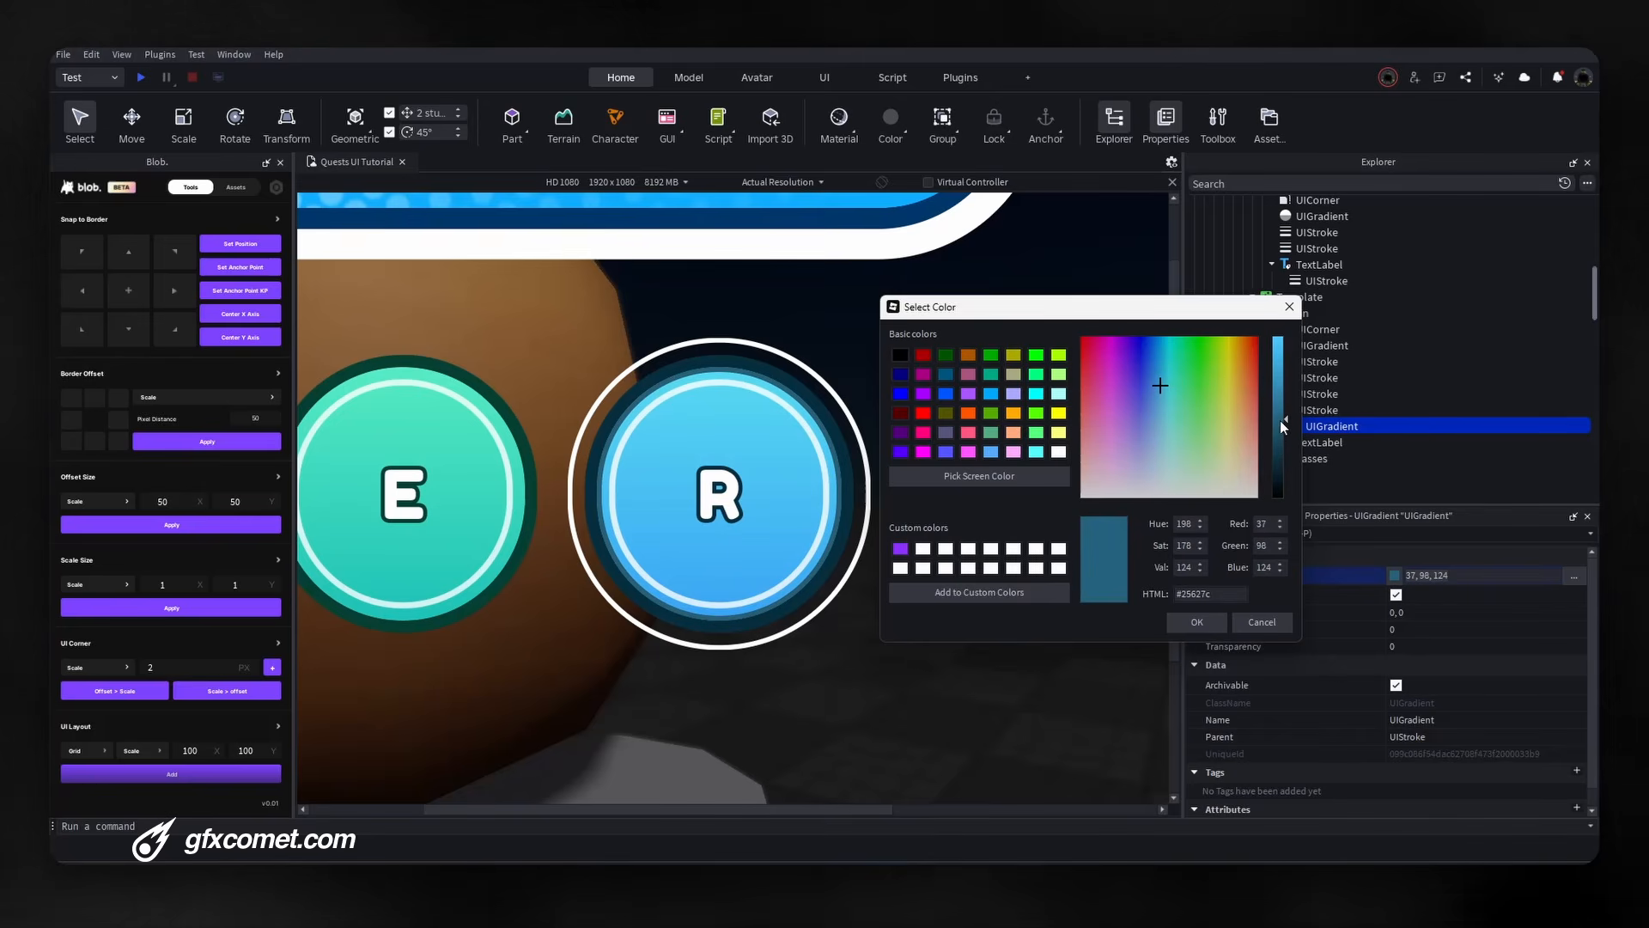
left_click(1205, 623)
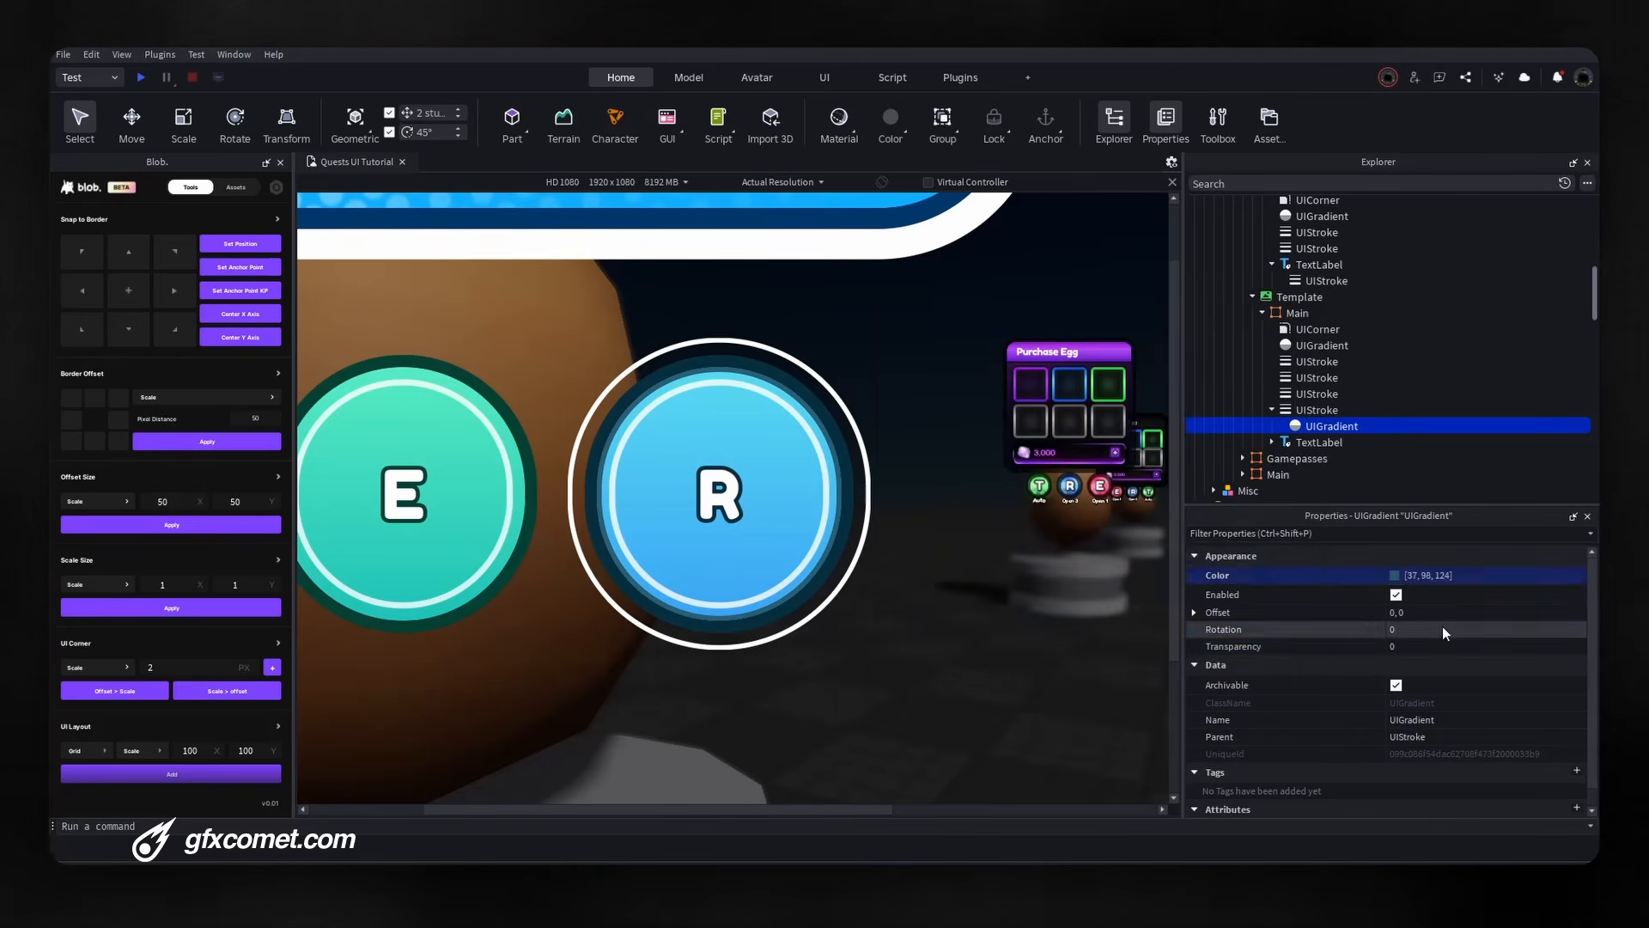
Ramp the inner stroke gradient's Transparency from 0 at the start up to about 0.96 at the end.
left_click(1580, 646)
left_click_drag(987, 343, 1342, 392)
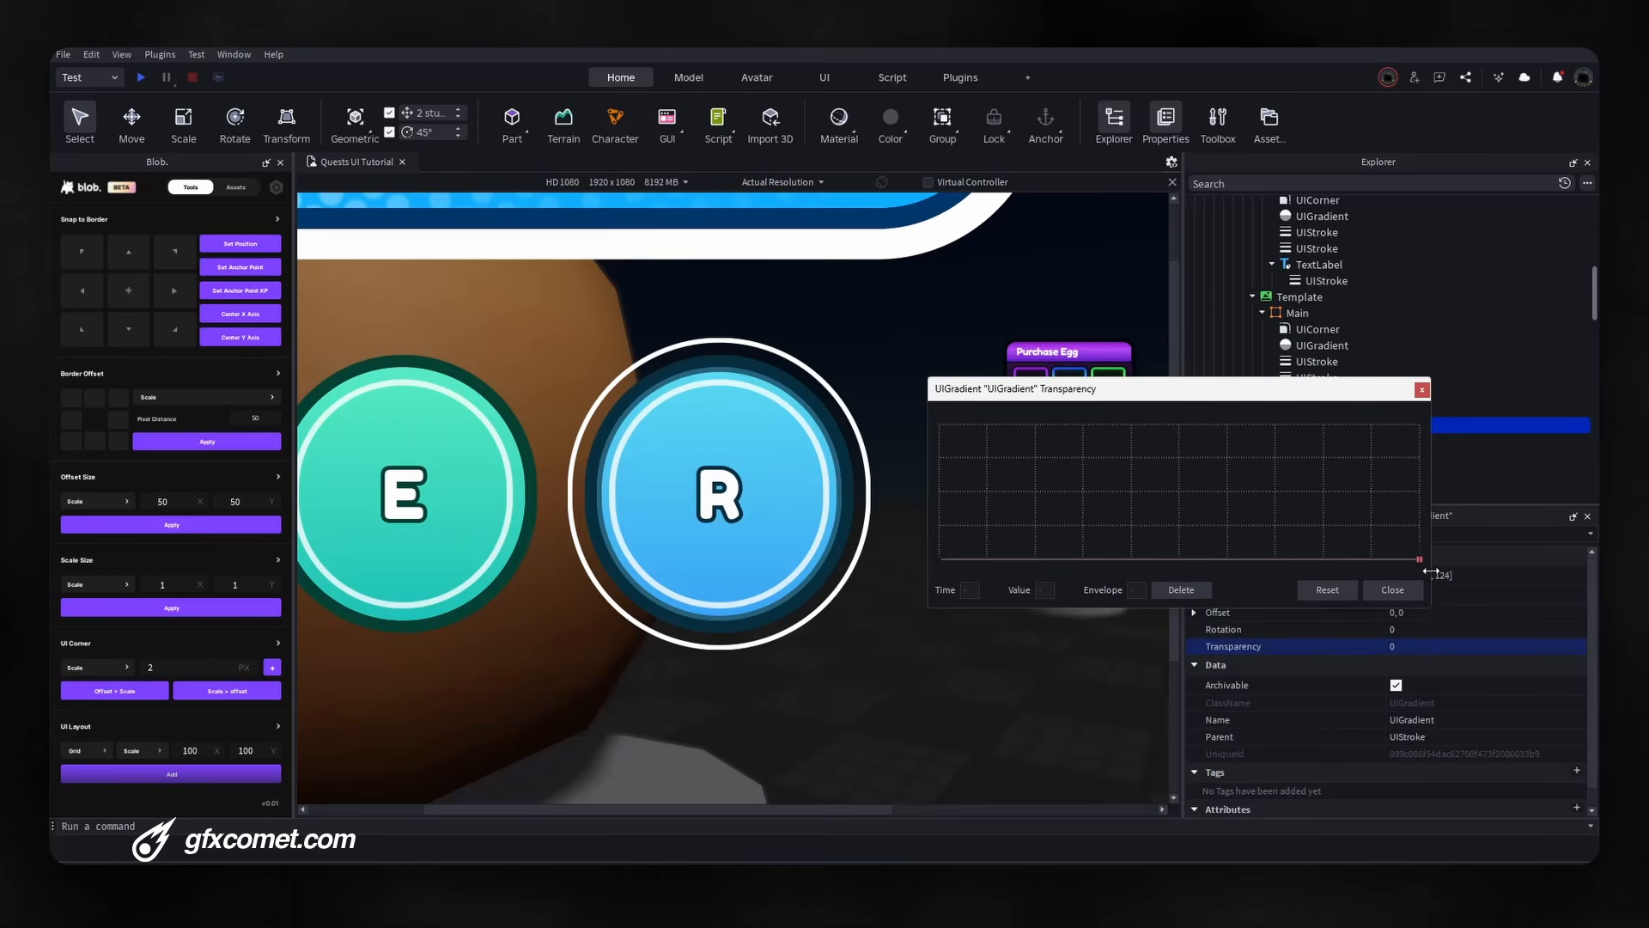
left_click_drag(1420, 556, 1419, 426)
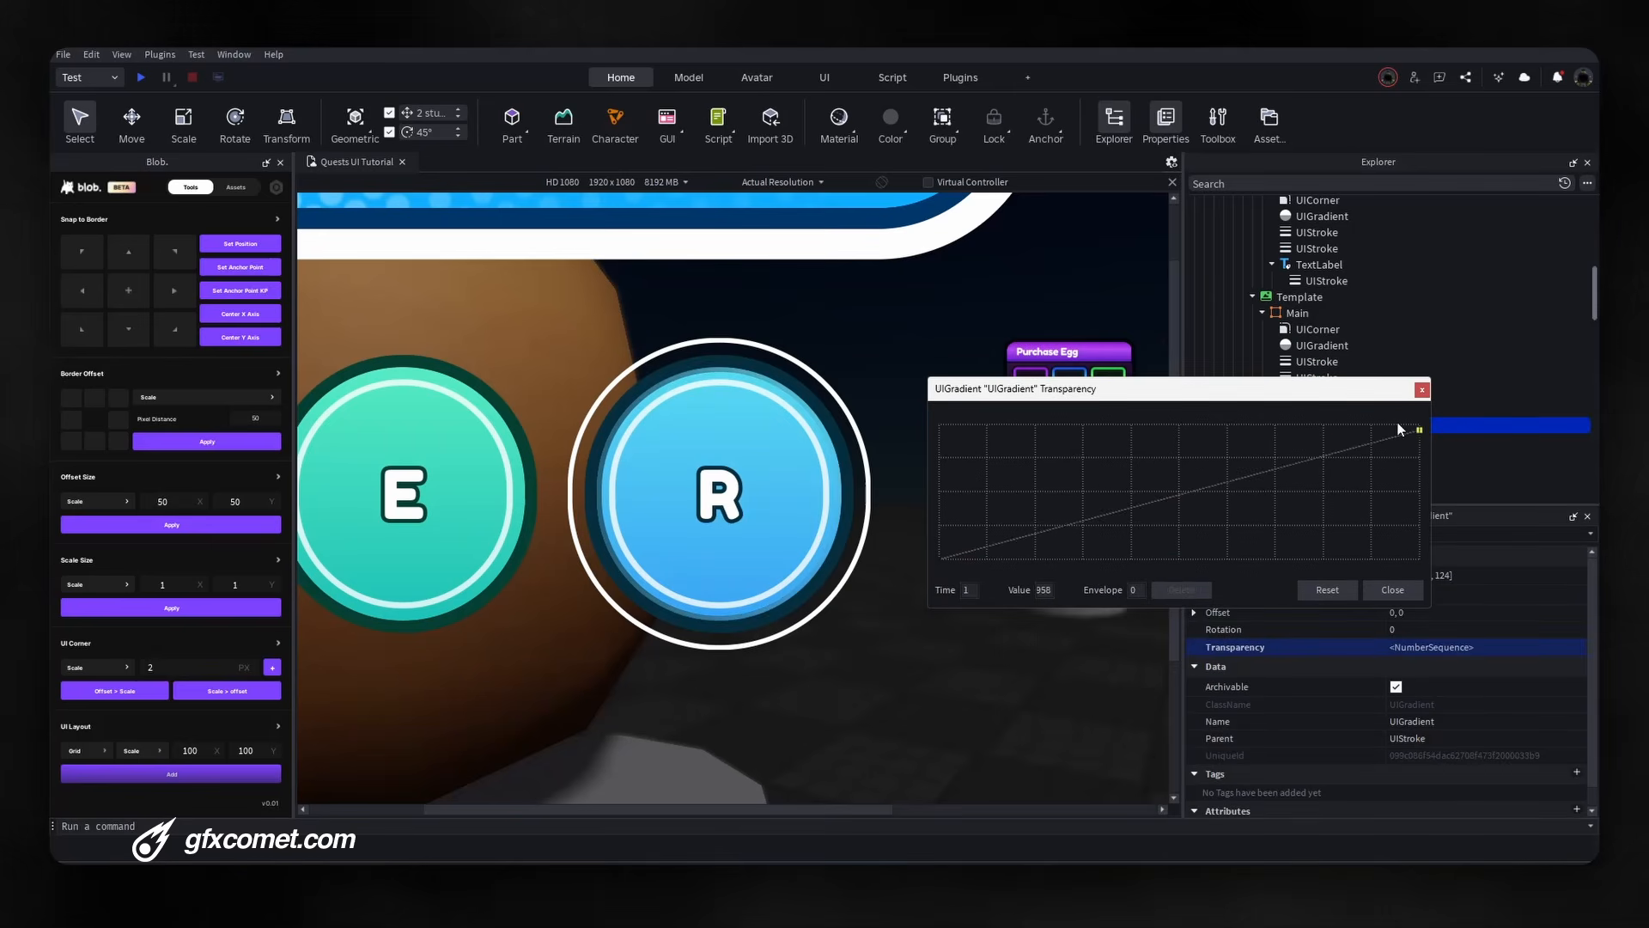
left_click(1393, 589)
Set the Rotation of the inner stroke's UIGradient to -90.
left_click(1474, 630)
type("-90")
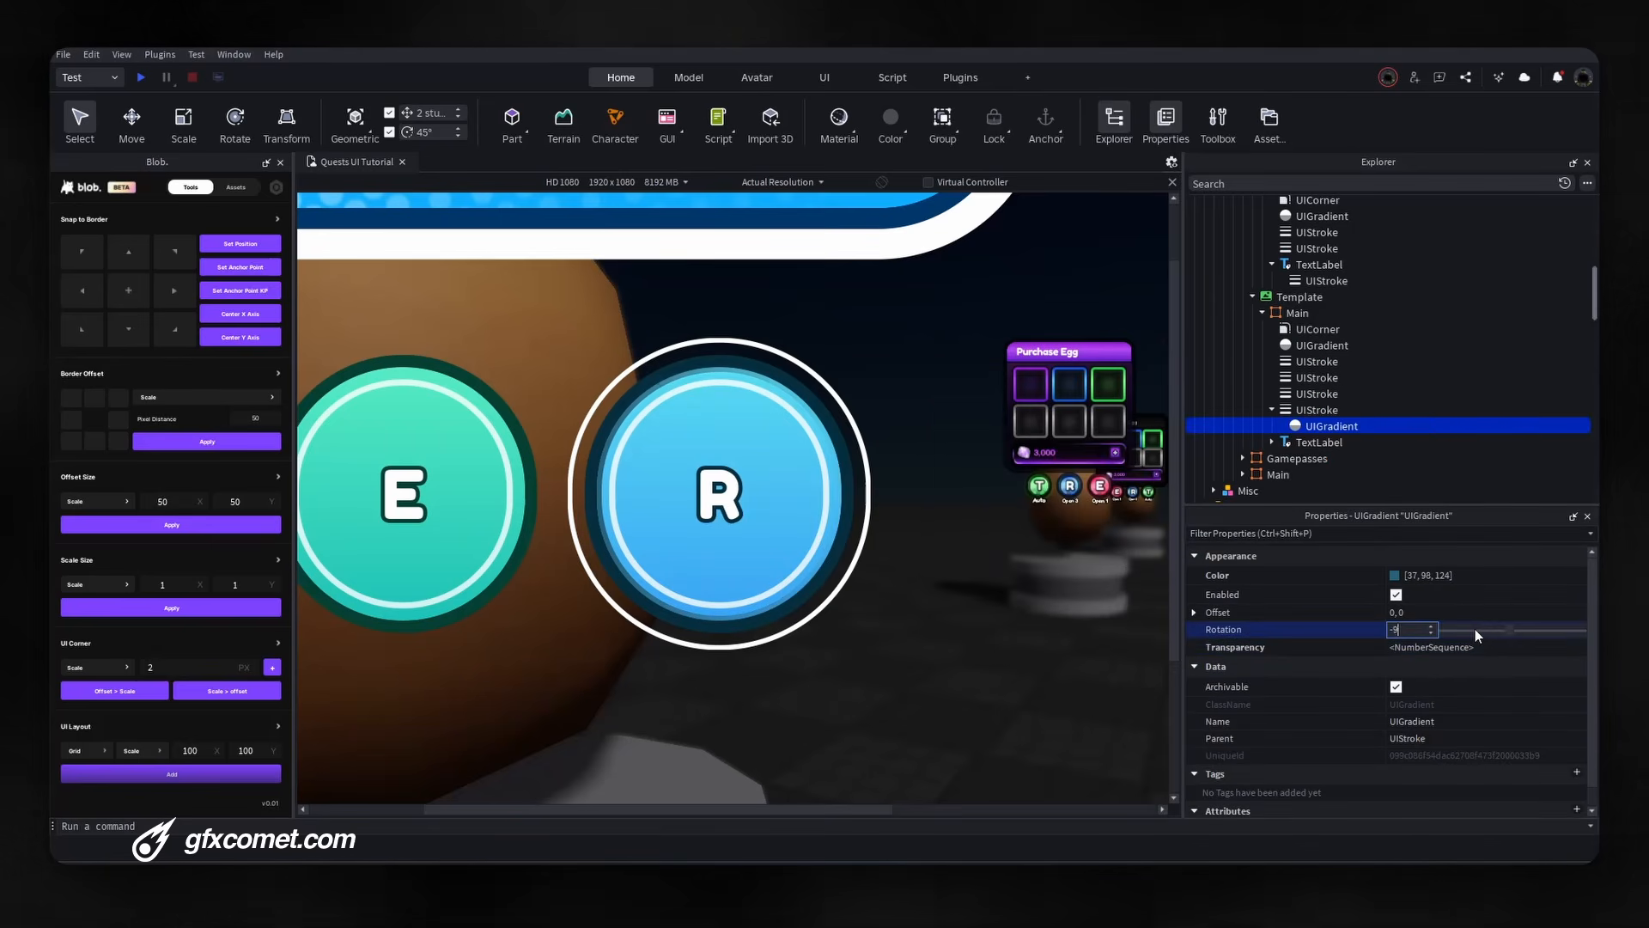
key("Return")
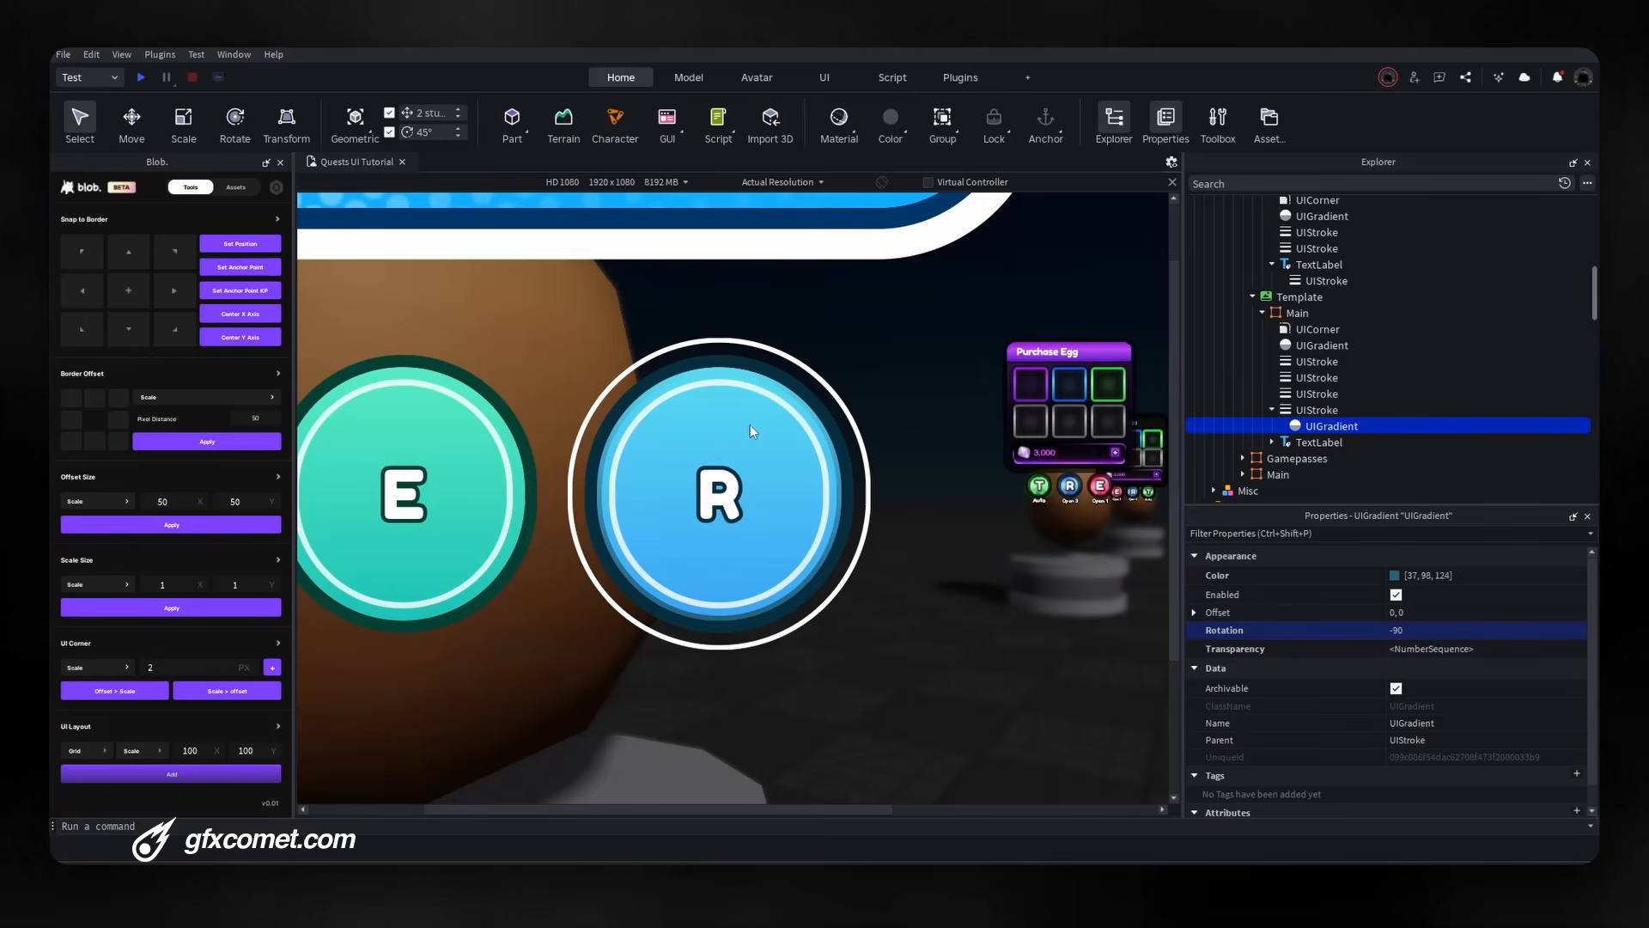
Set the Rotation of the inner stroke's UIGradient to 90.
left_click(1510, 630)
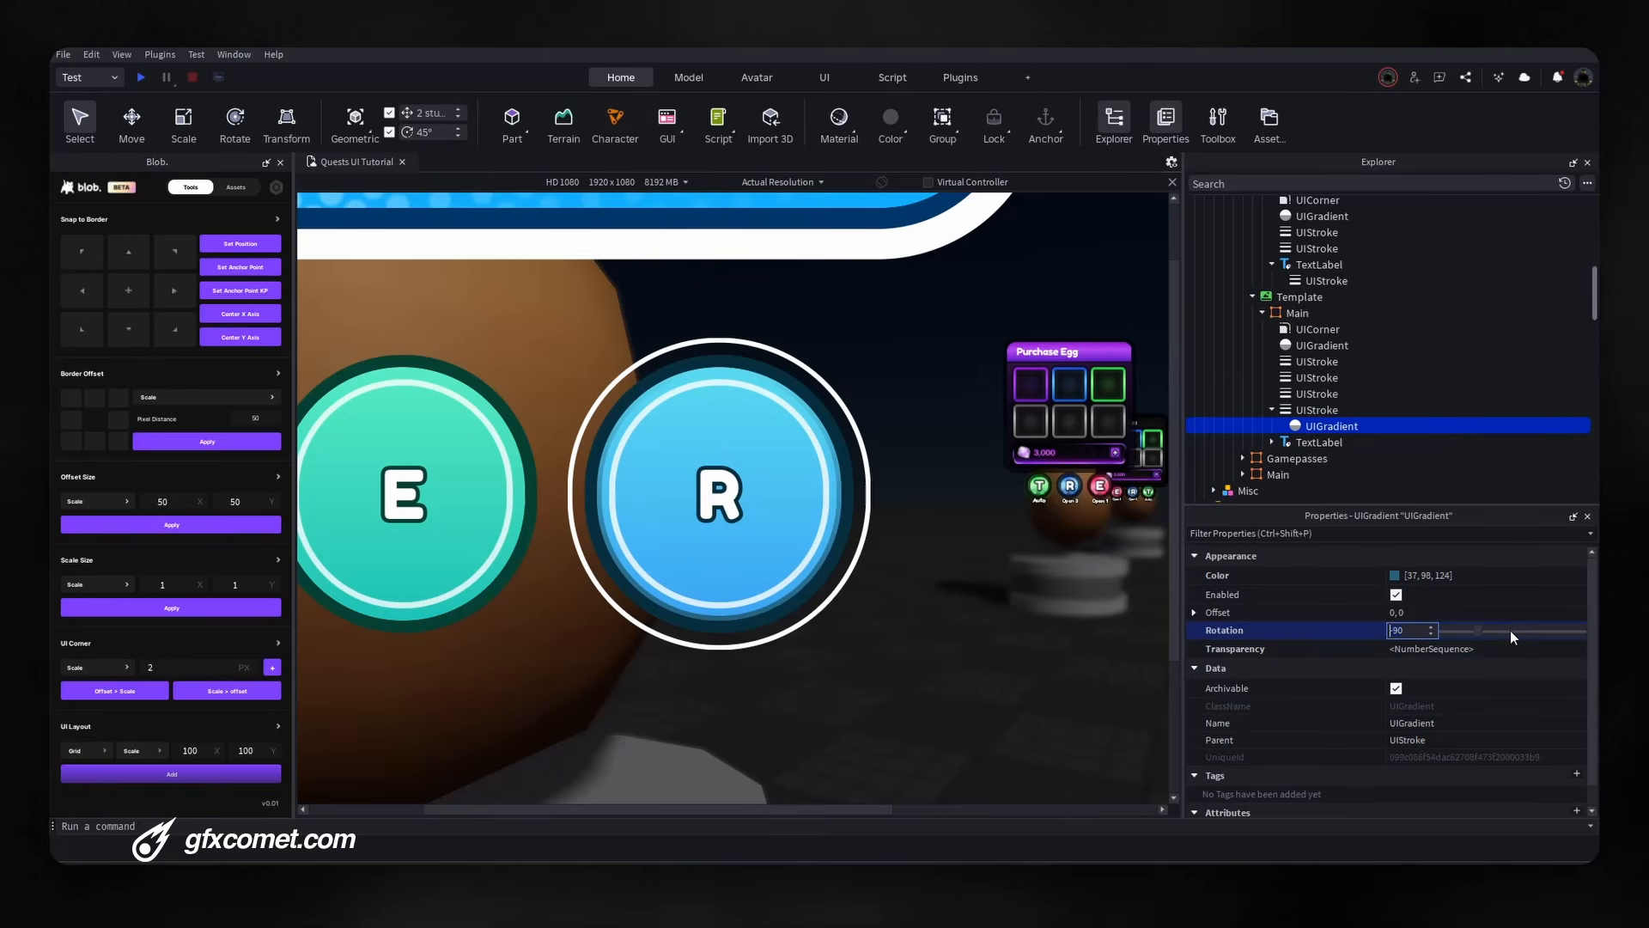
type("90")
key("Return")
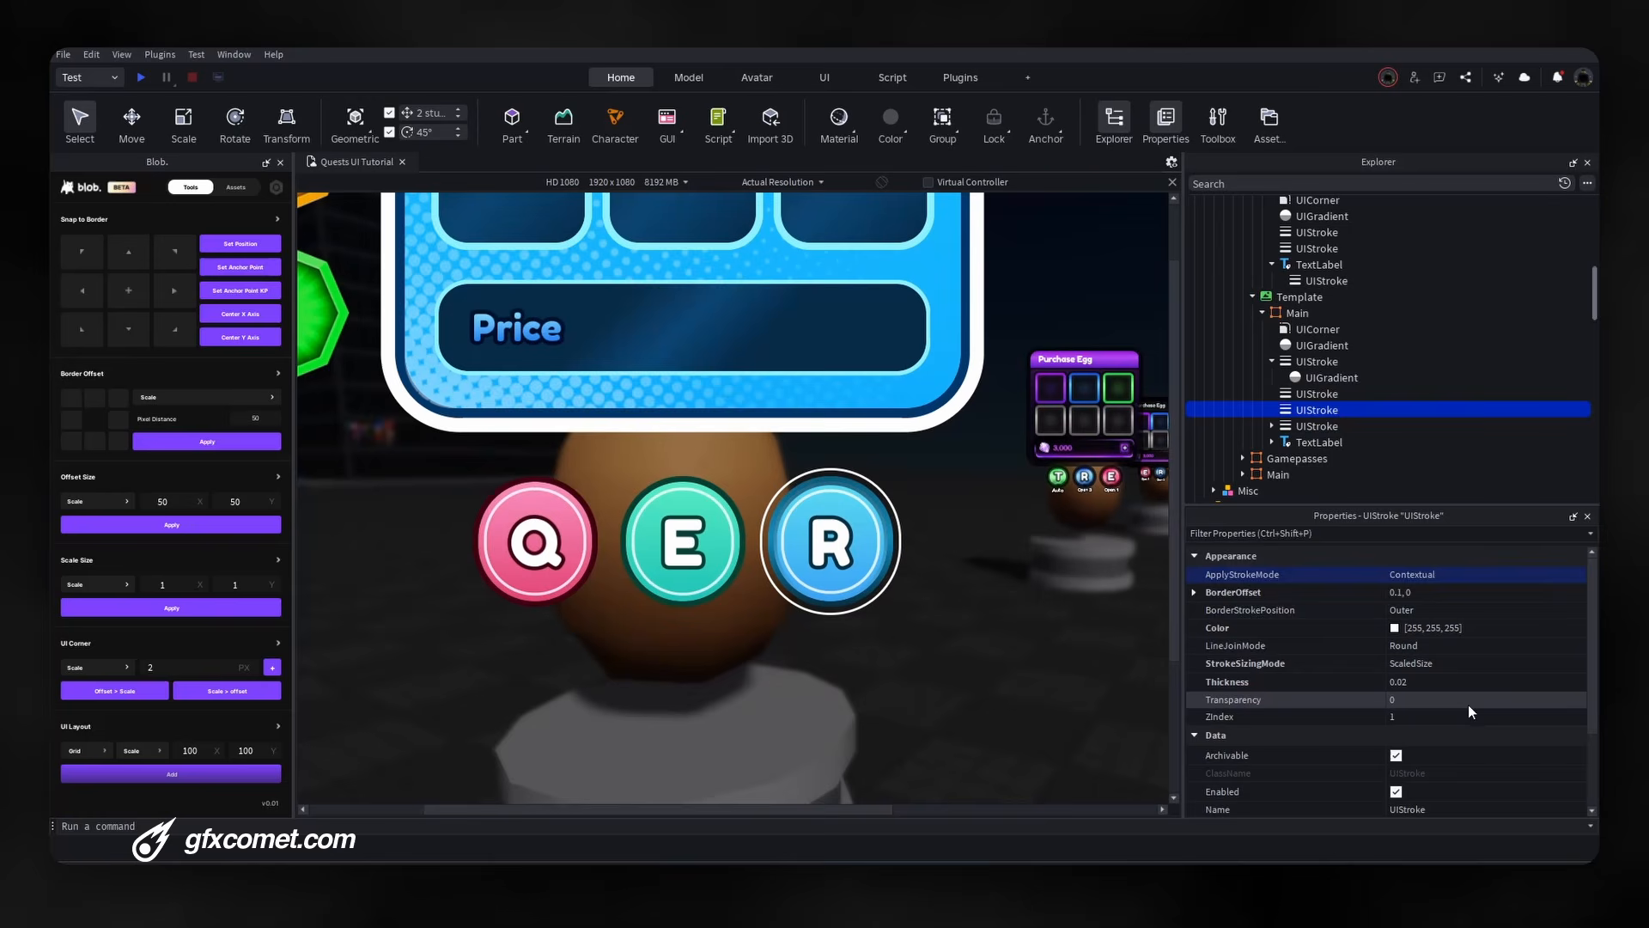
Set the Transparency of the R button's white outer ring UIStroke to 0.7, after trying 0.5.
left_click(1471, 702)
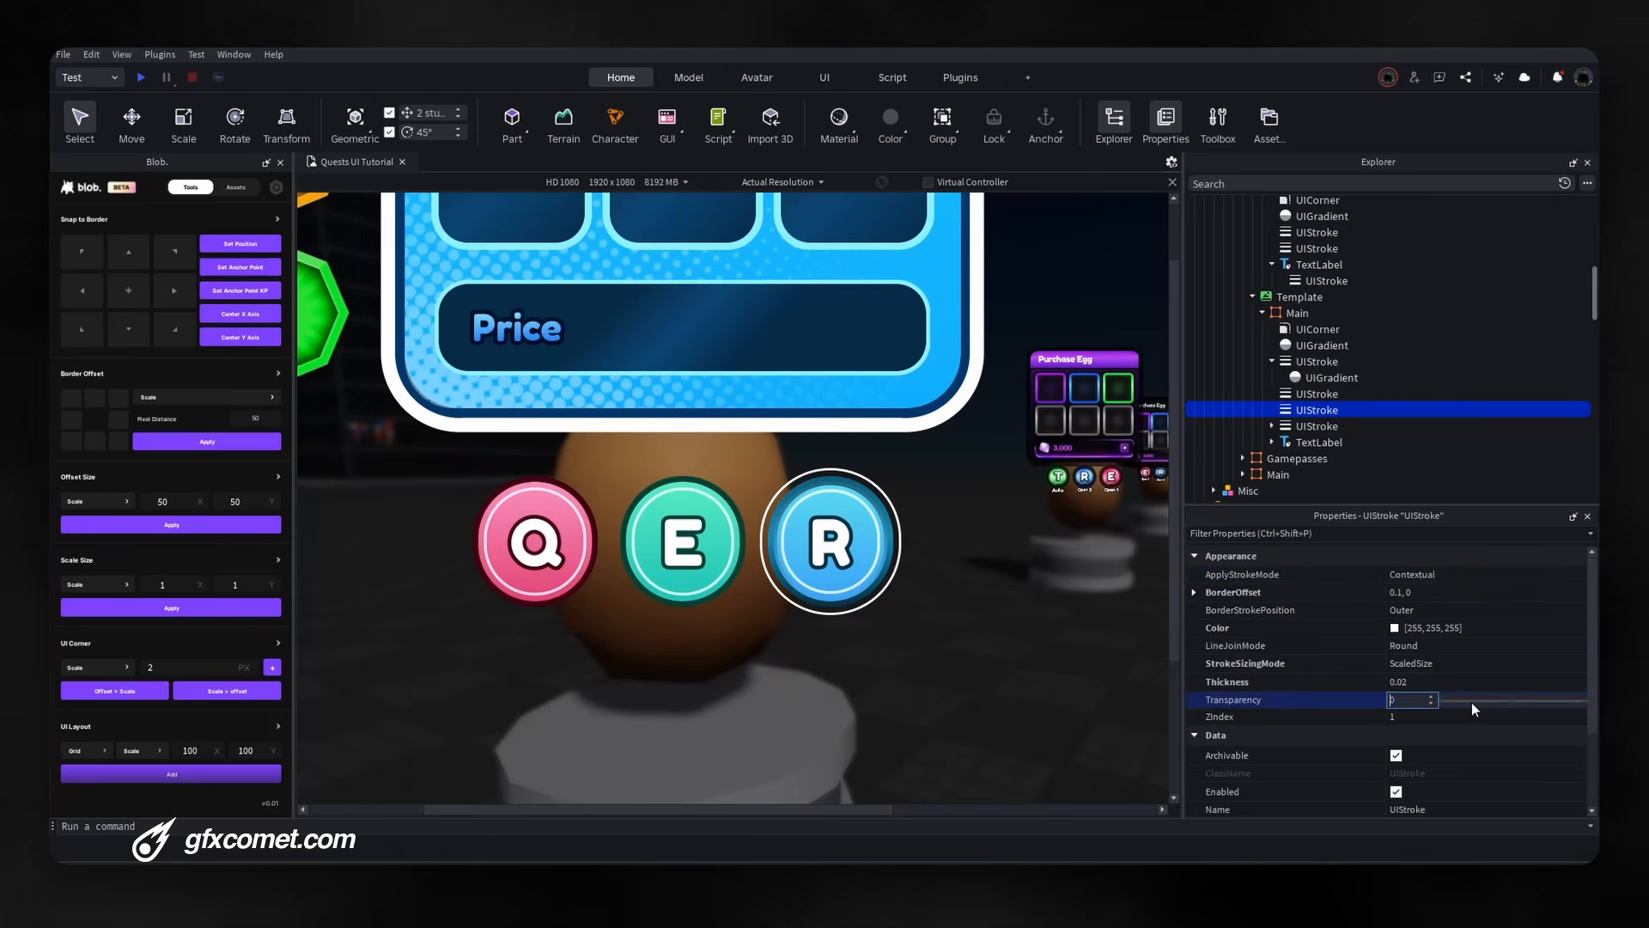
type(".5")
key("Return")
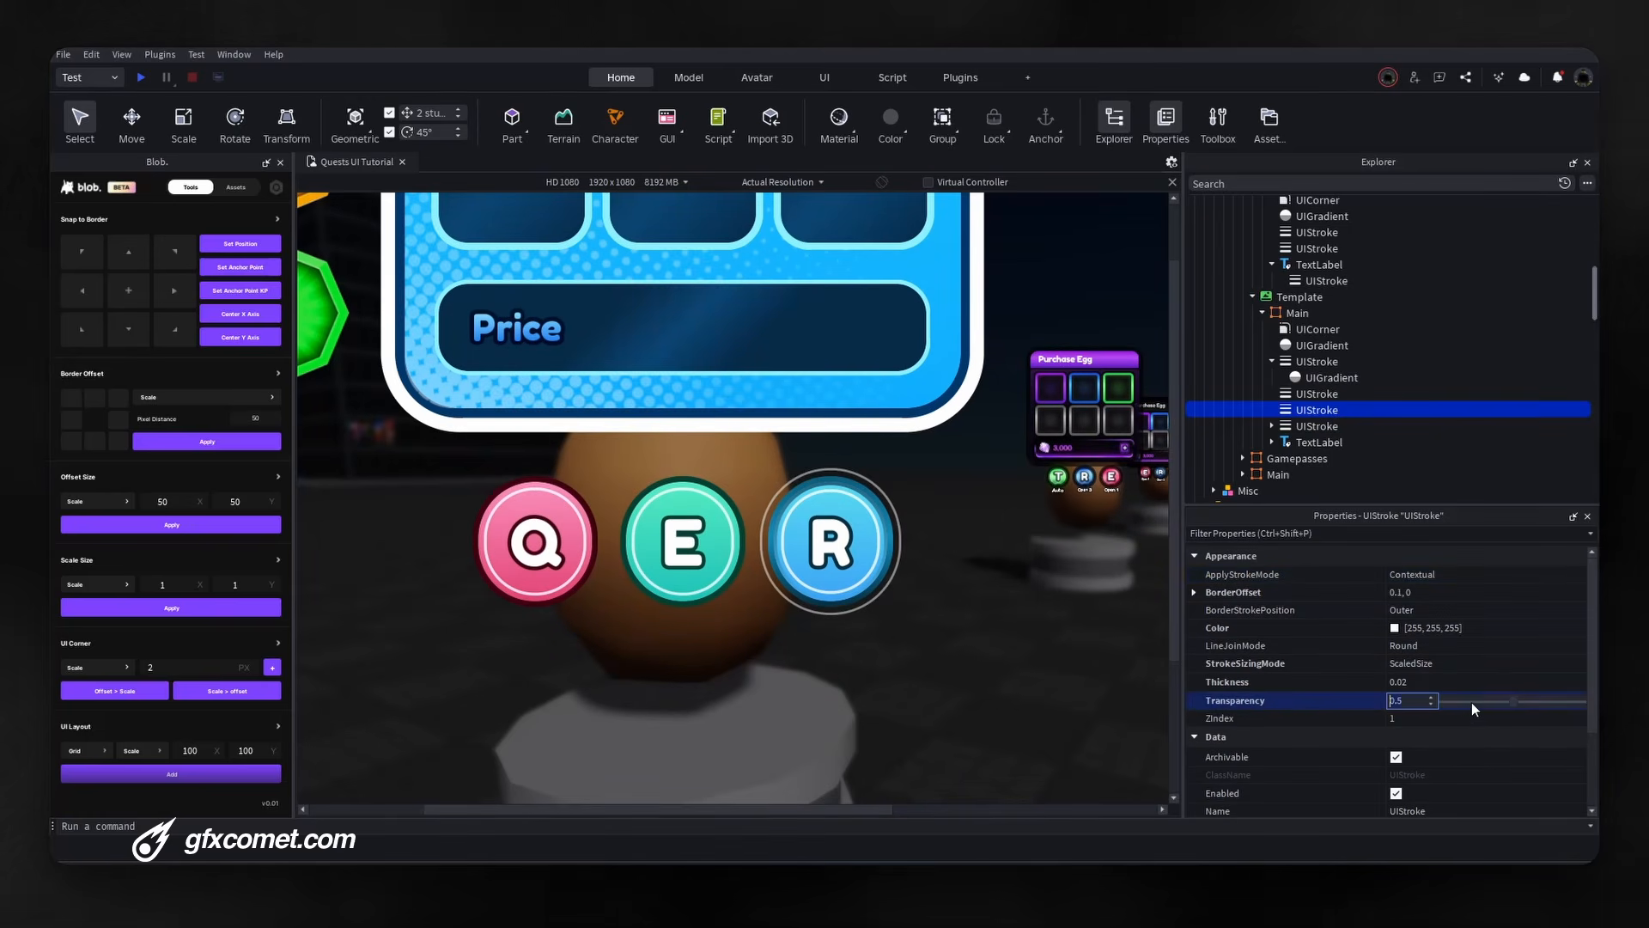
type(".7")
key("Return")
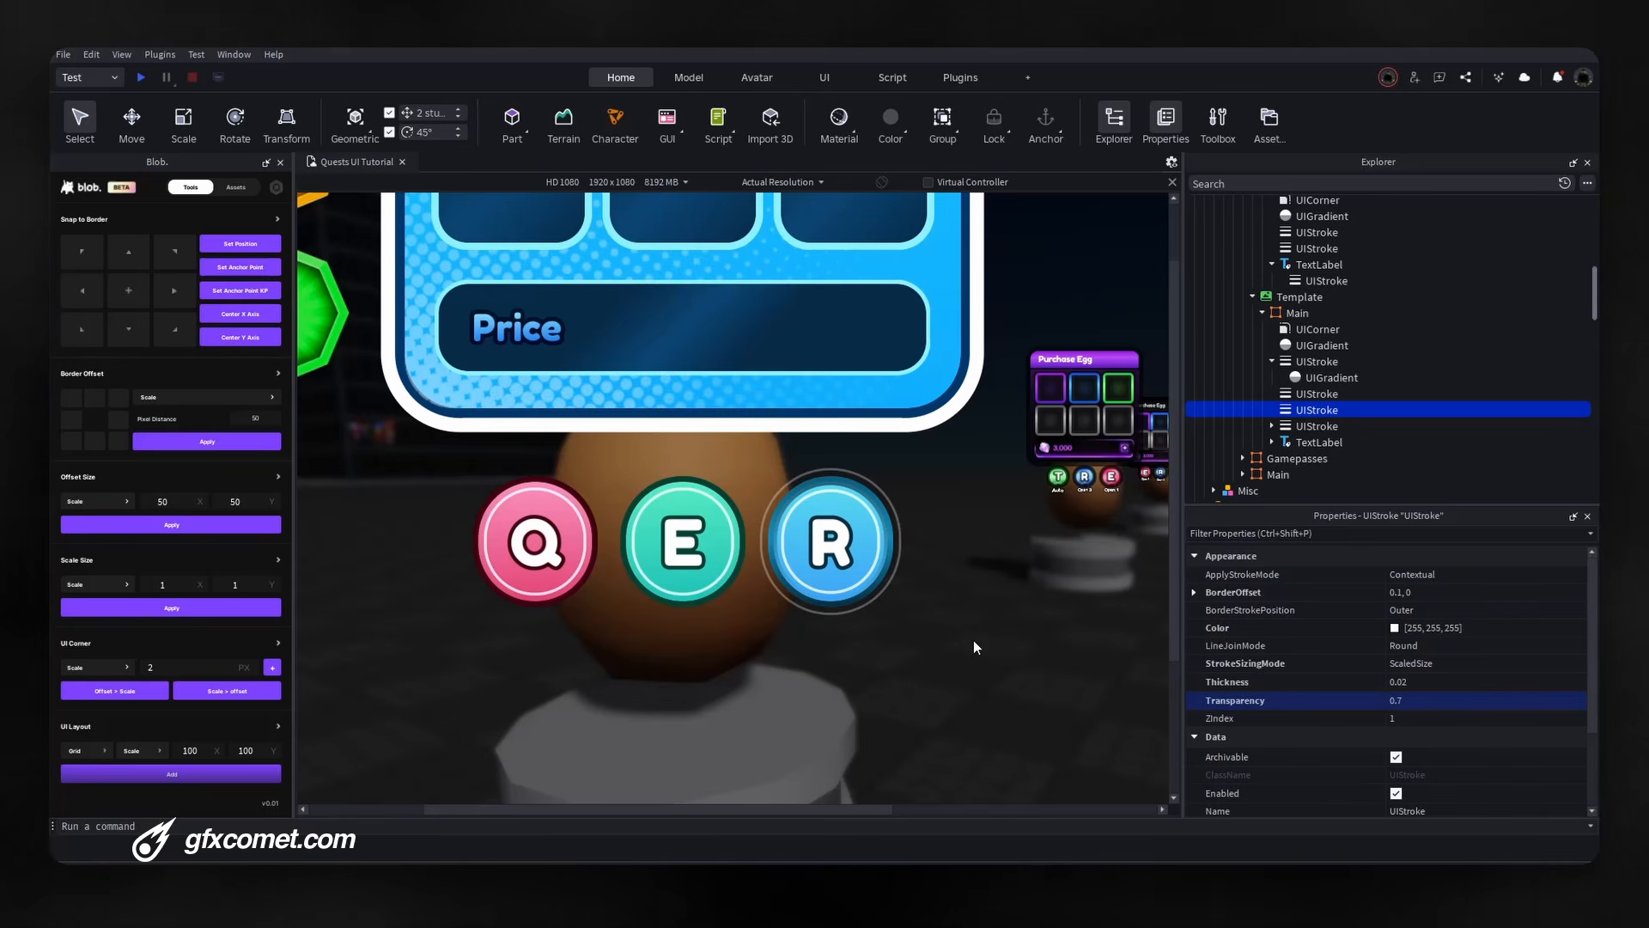
Examine the R button's layered strokes on the Egg Shop billboard from near and far.
right_click_drag(973, 641, 957, 644)
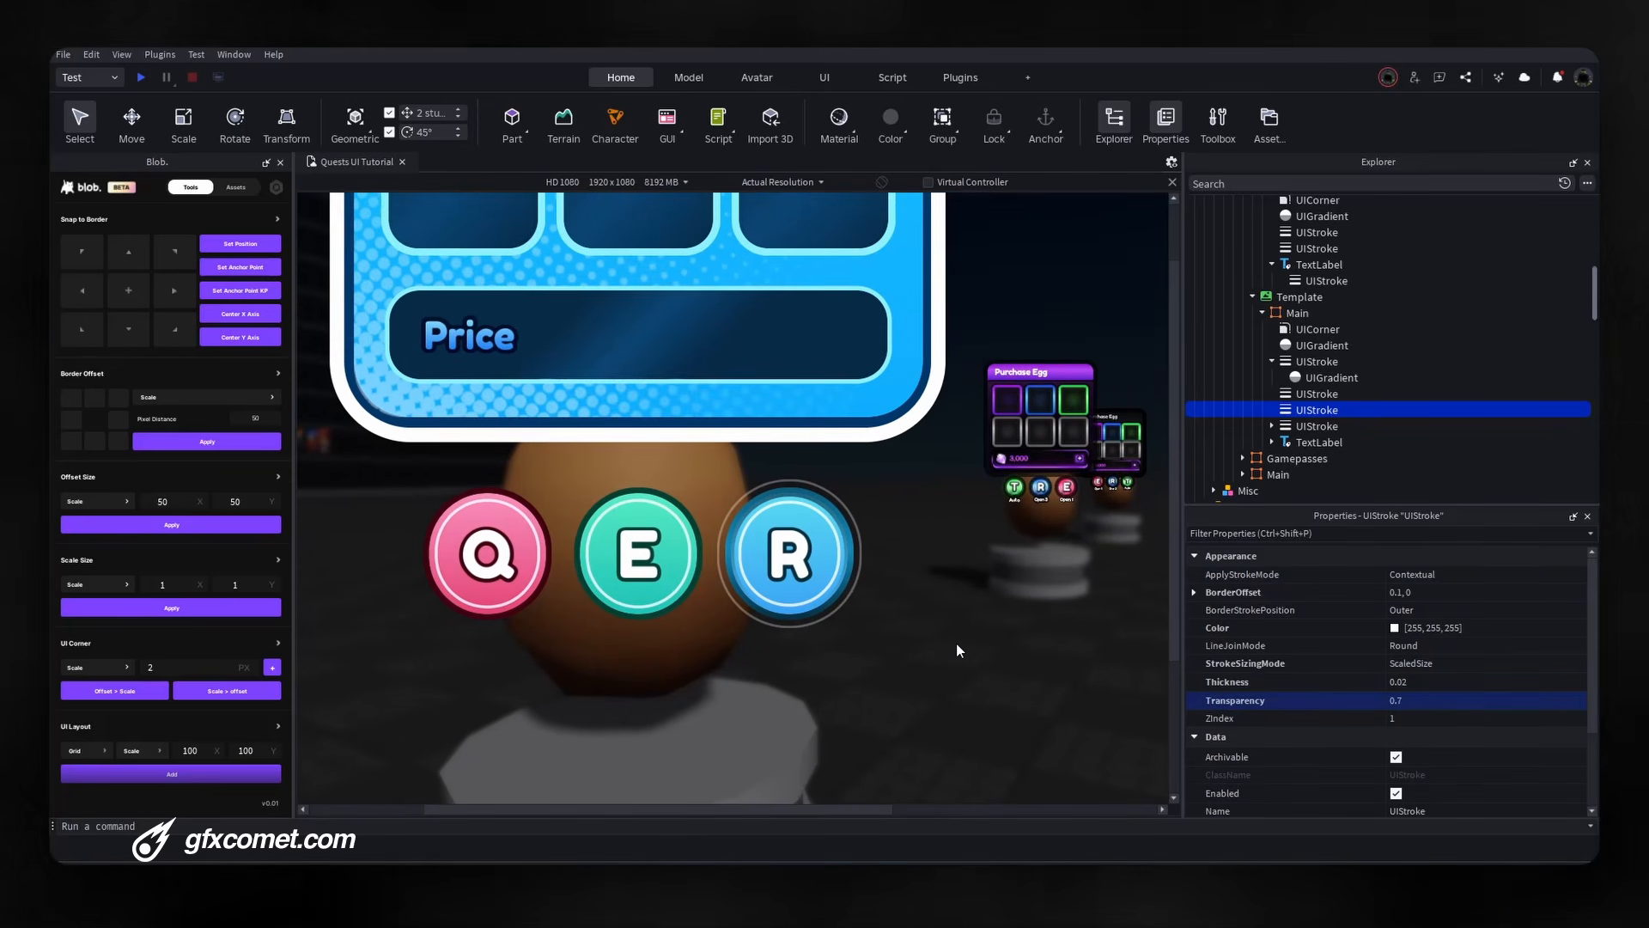
key("w")
key("s")
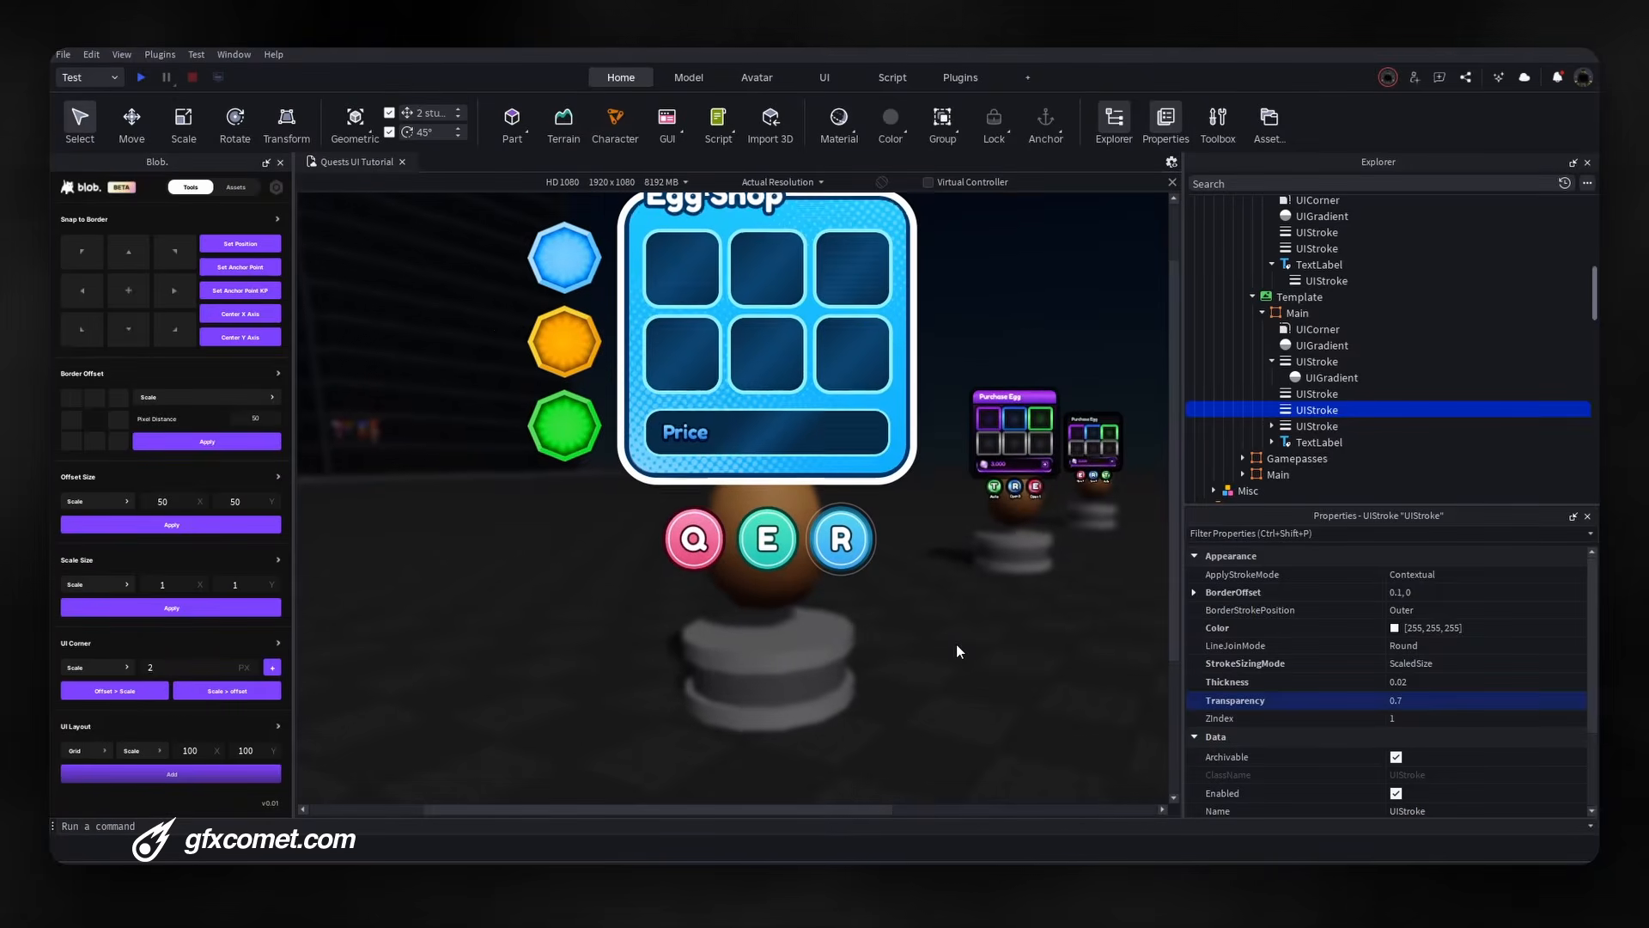
key("w")
key("w")
key("s")
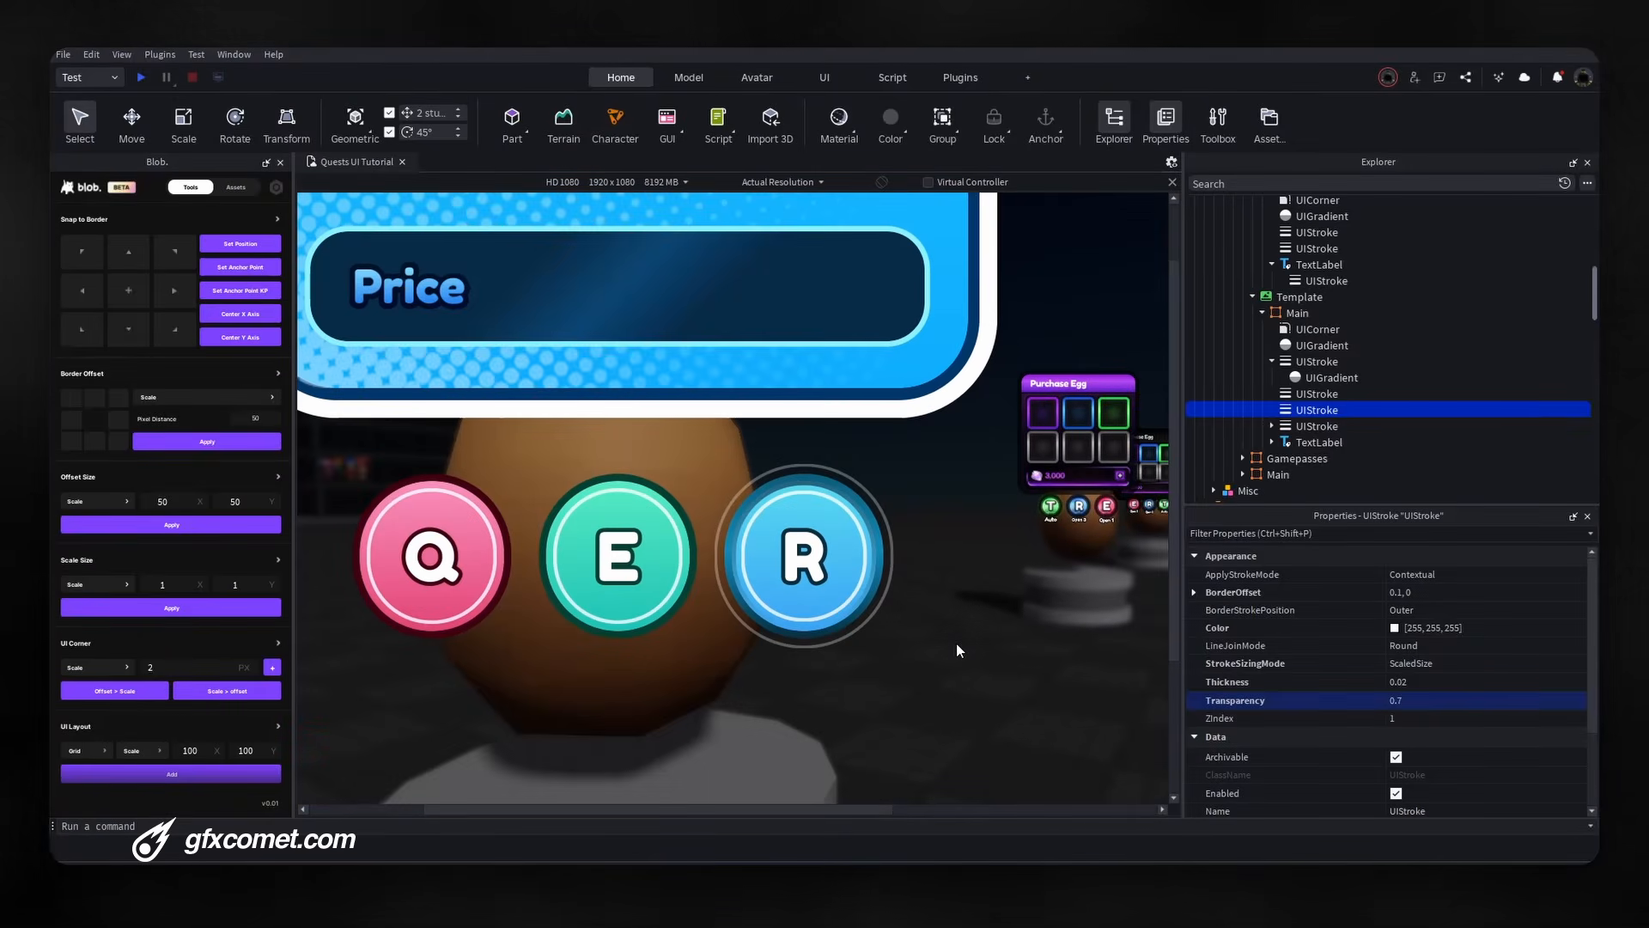
key("w")
key("s")
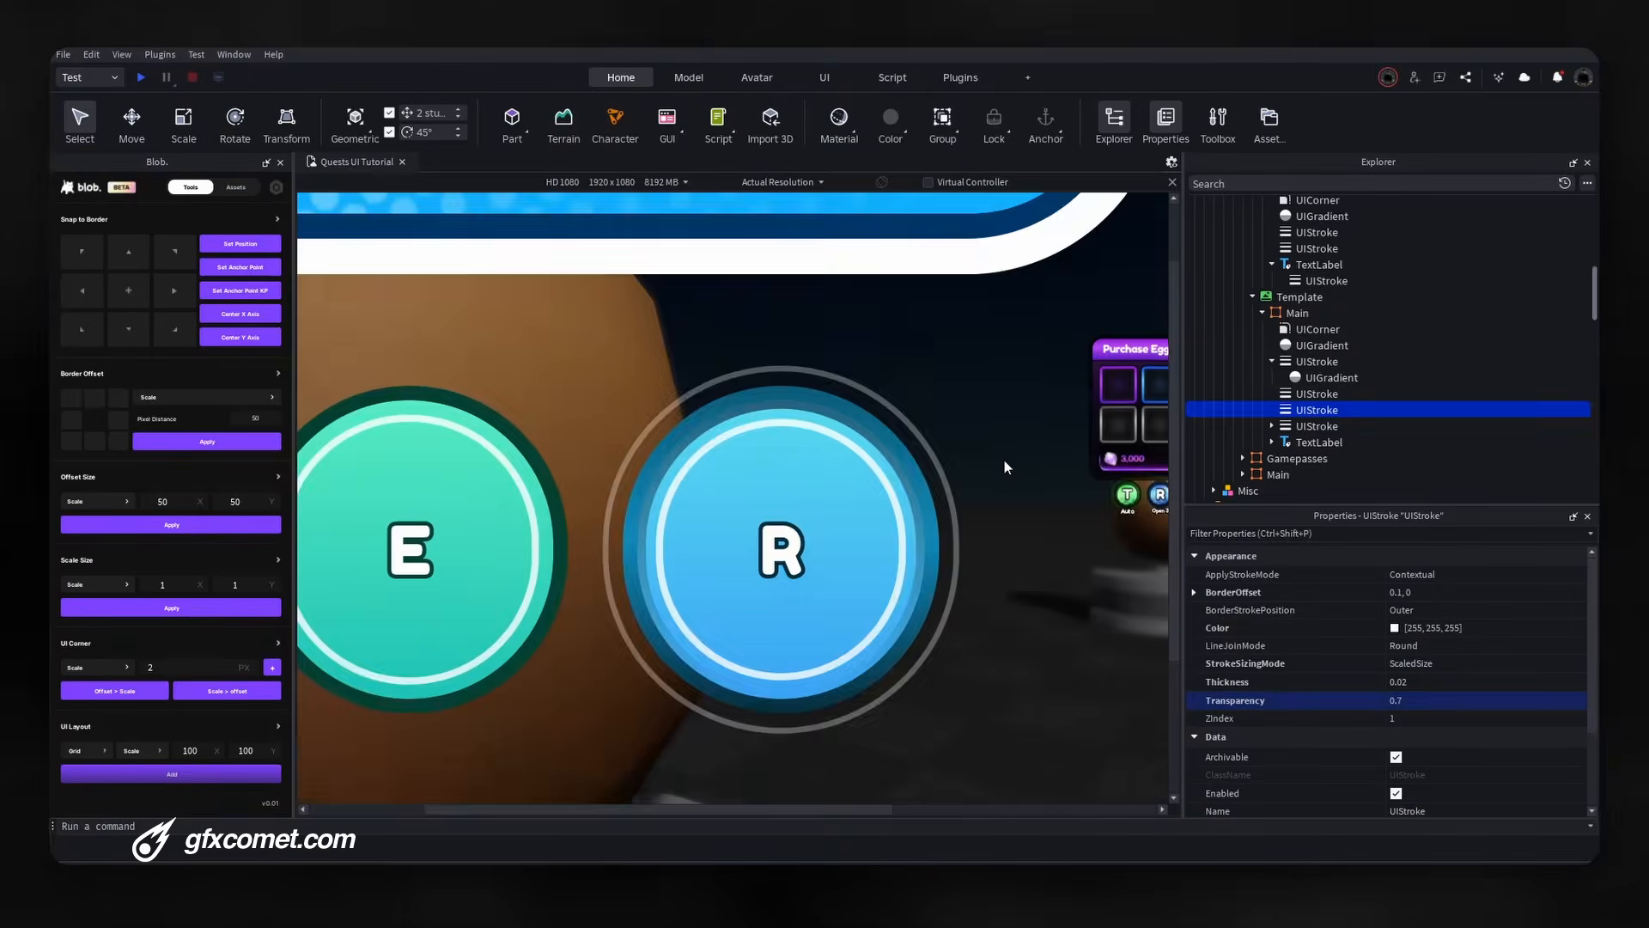
key("w")
key("a")
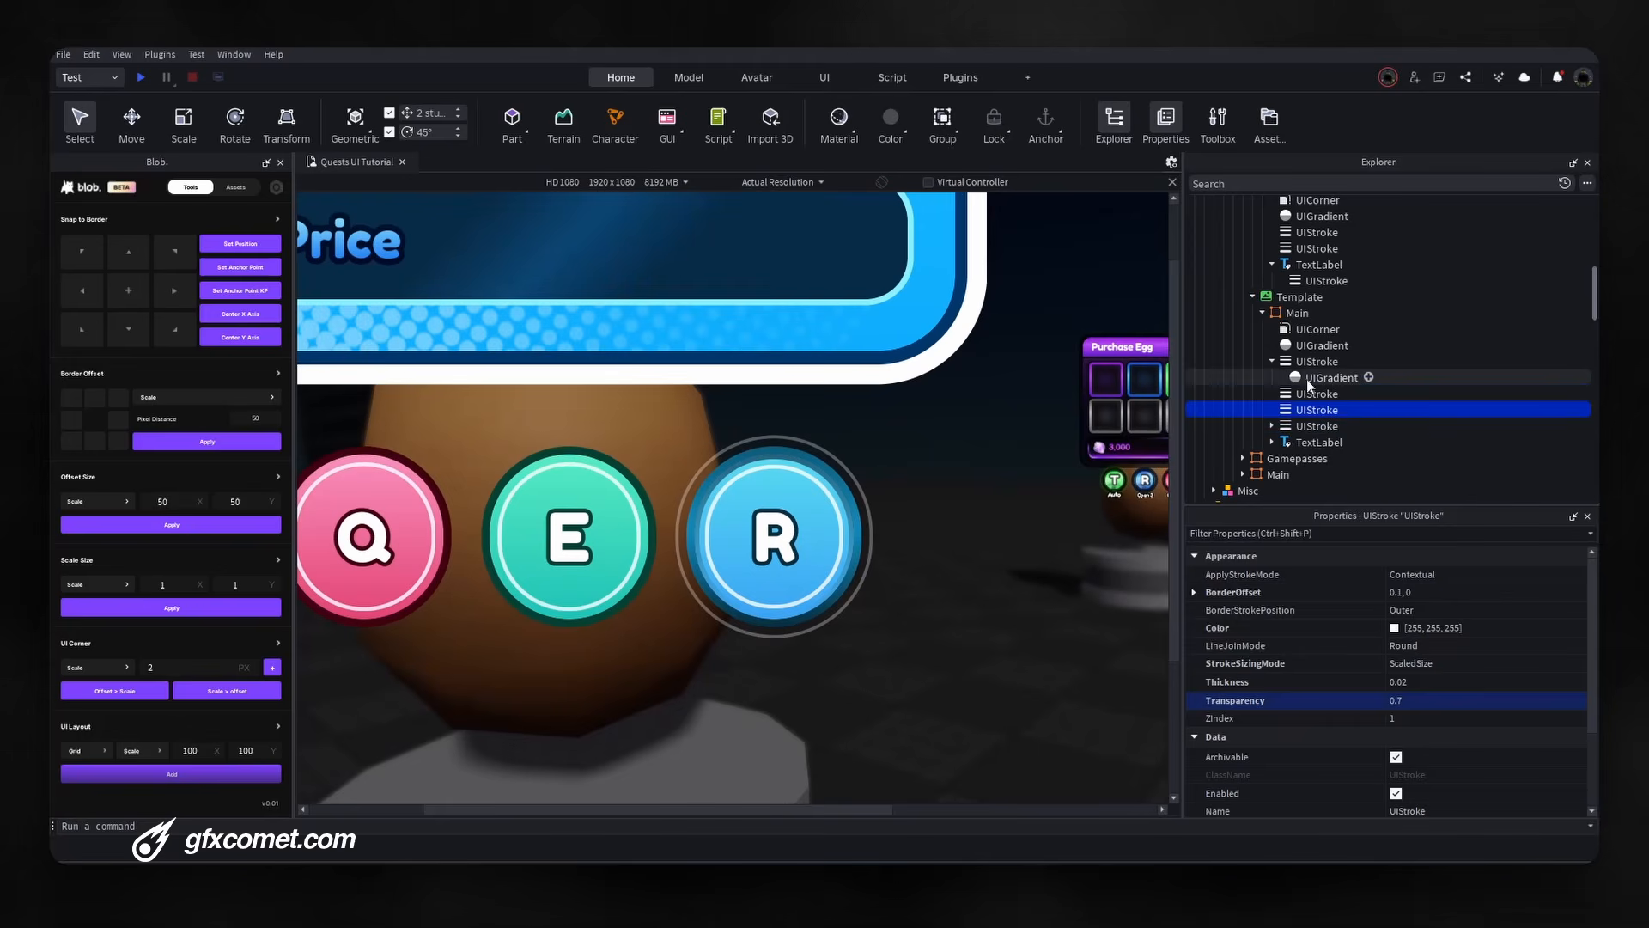
Go to the purple Purchase Egg billboard and select the Farm_Egg model beneath it.
left_click(1306, 379)
left_click(1315, 411)
key("s")
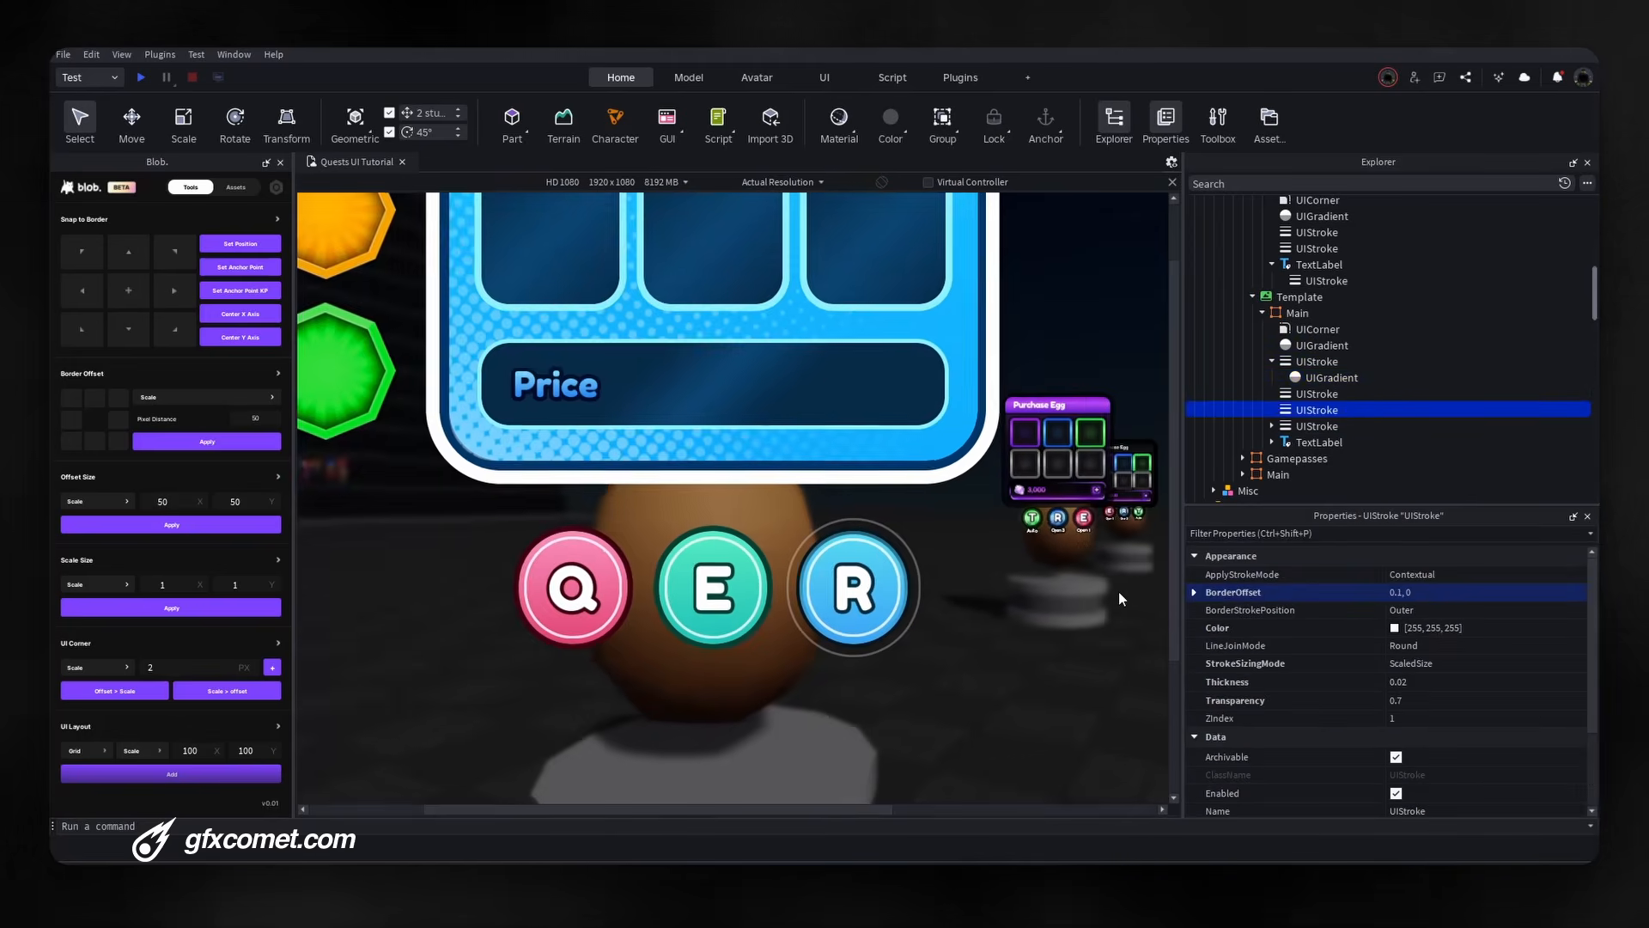
key("d")
key("w")
key("w")
key("a")
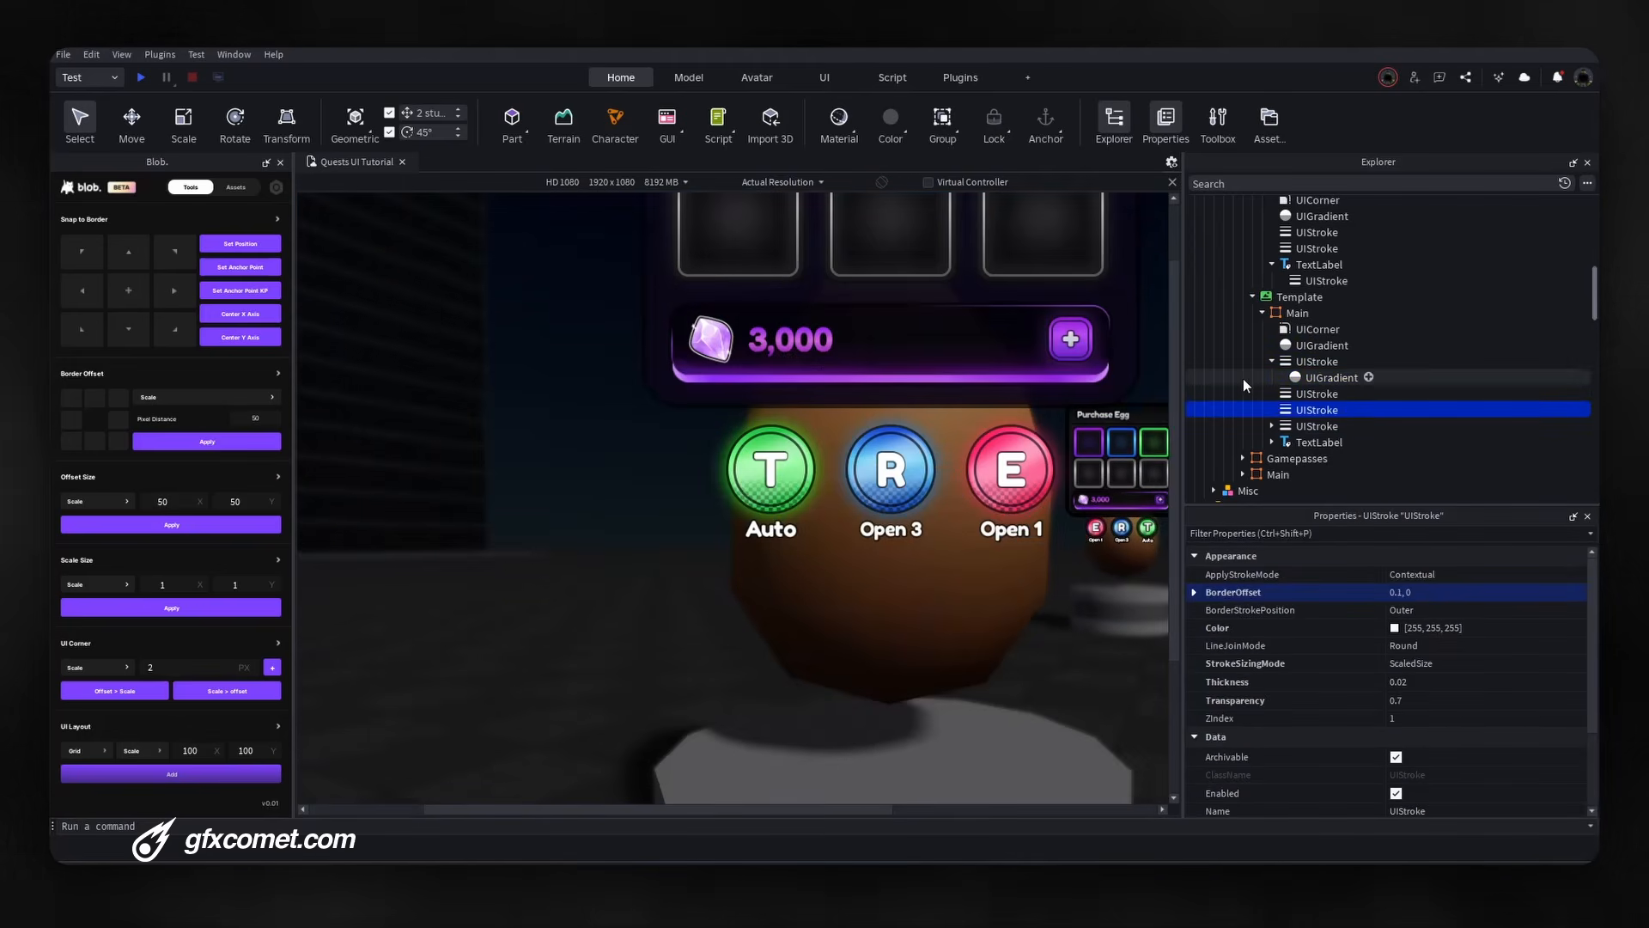
key("d")
left_click(555, 595)
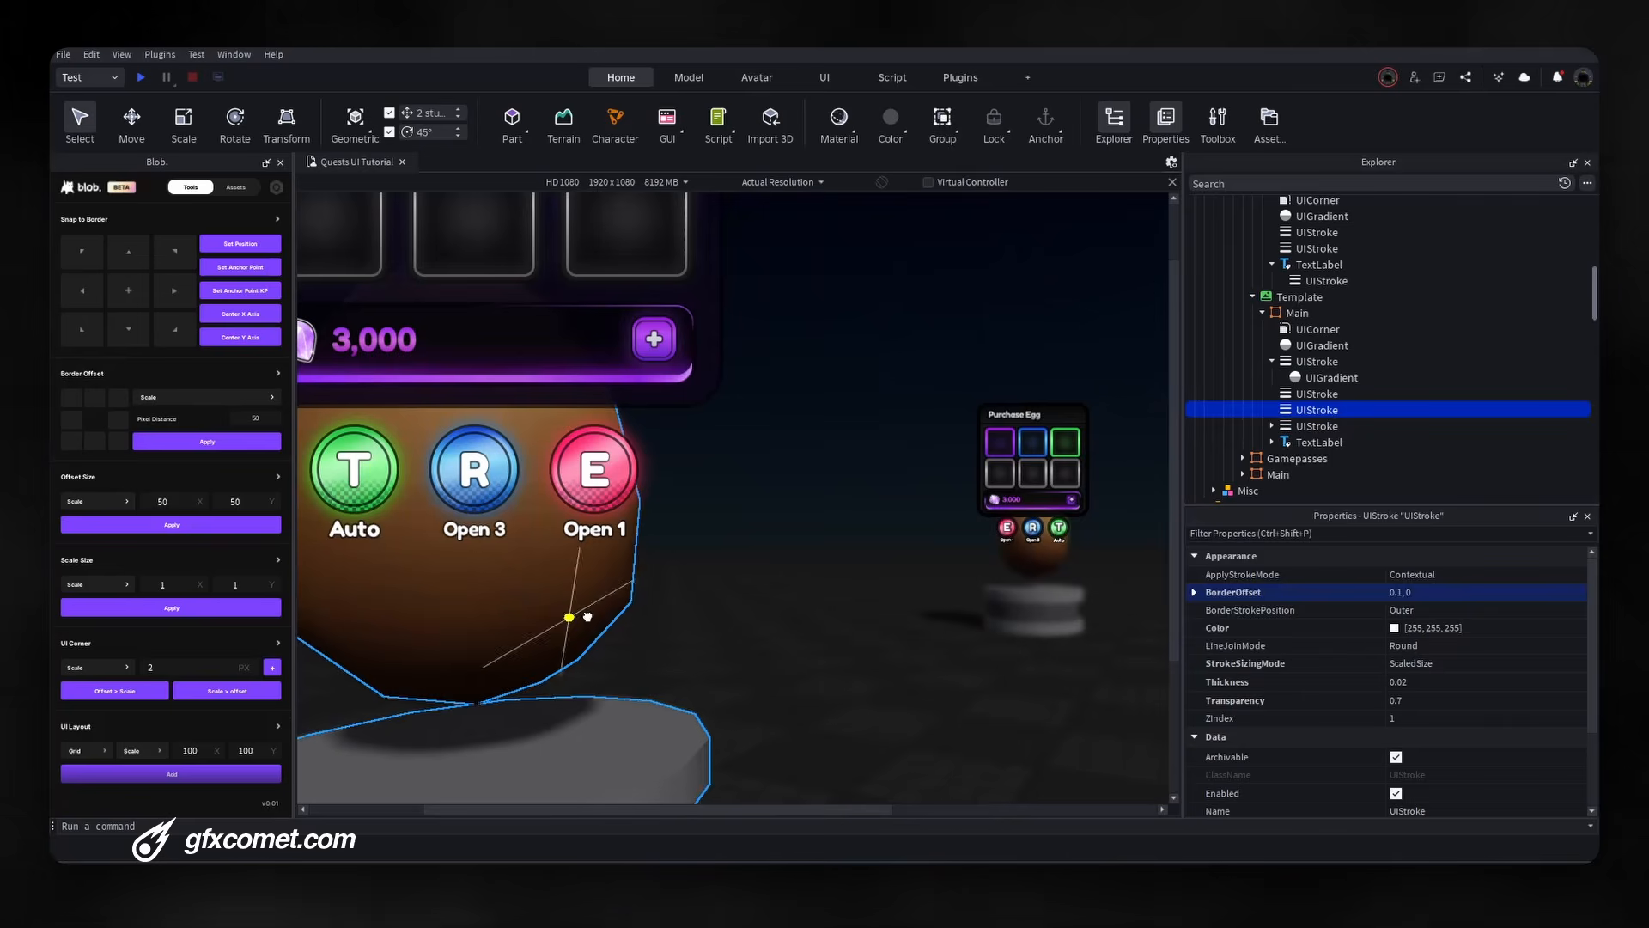
key("a")
Expand the selected Farm_Egg hierarchy through Egg, Main, BillboardGui and container down to the buttons frame.
scroll(1329, 395, "down", 4)
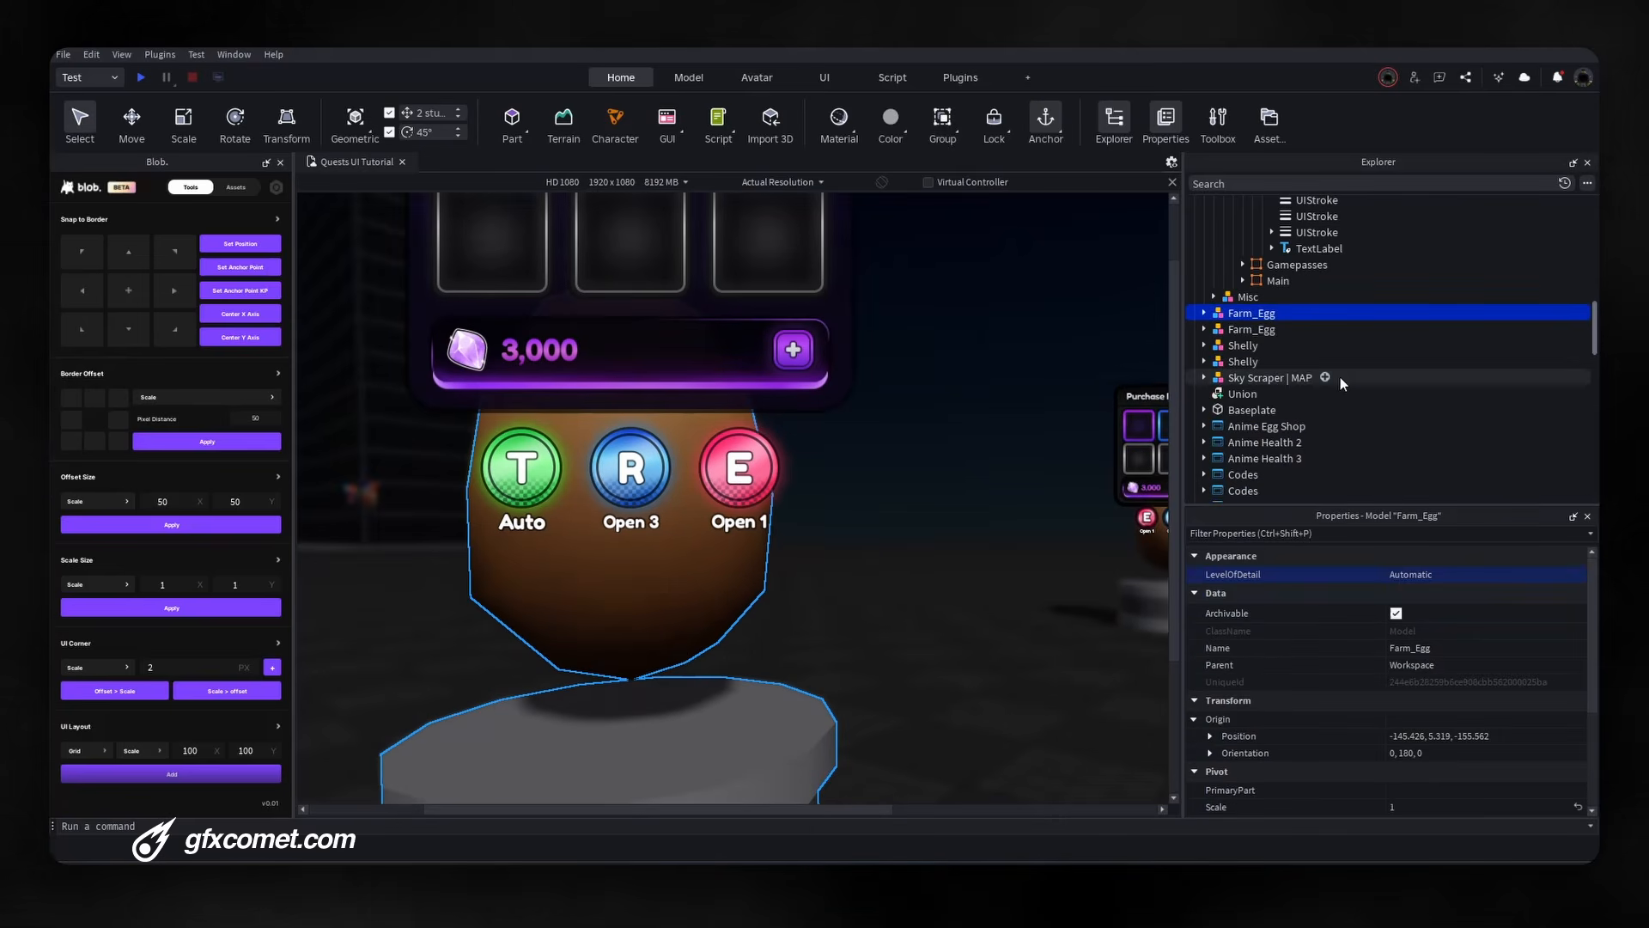
left_click(1204, 313)
left_click(1214, 330)
left_click(1224, 345)
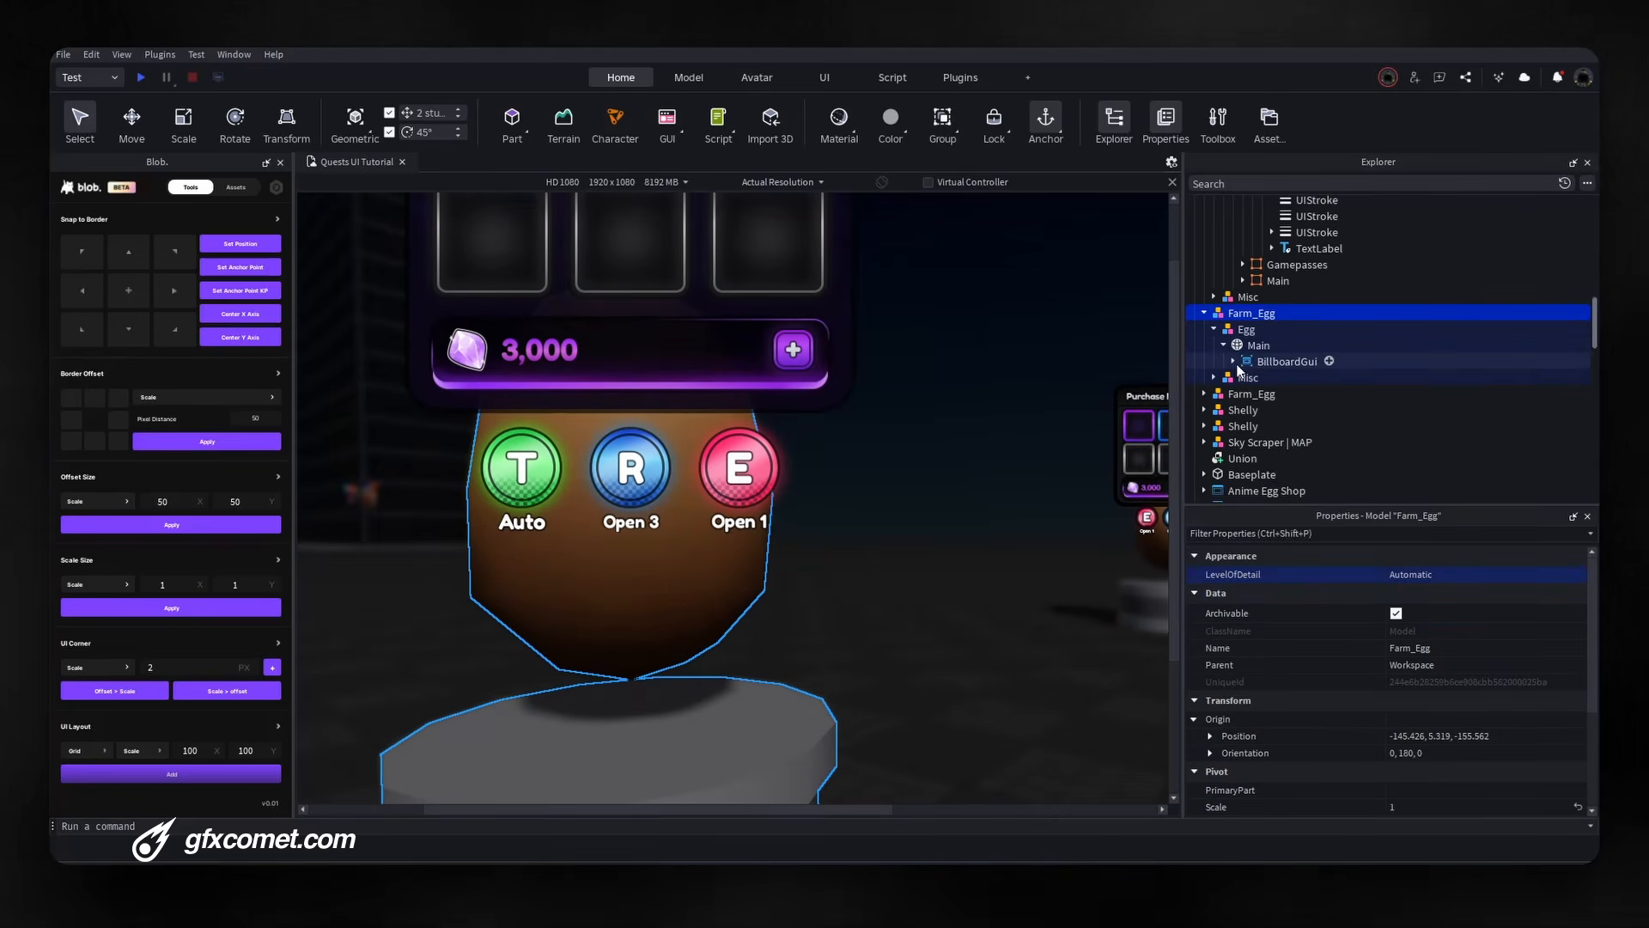
left_click(1234, 361)
left_click(1243, 378)
left_click(1252, 426)
scroll(1259, 424, "down", 2)
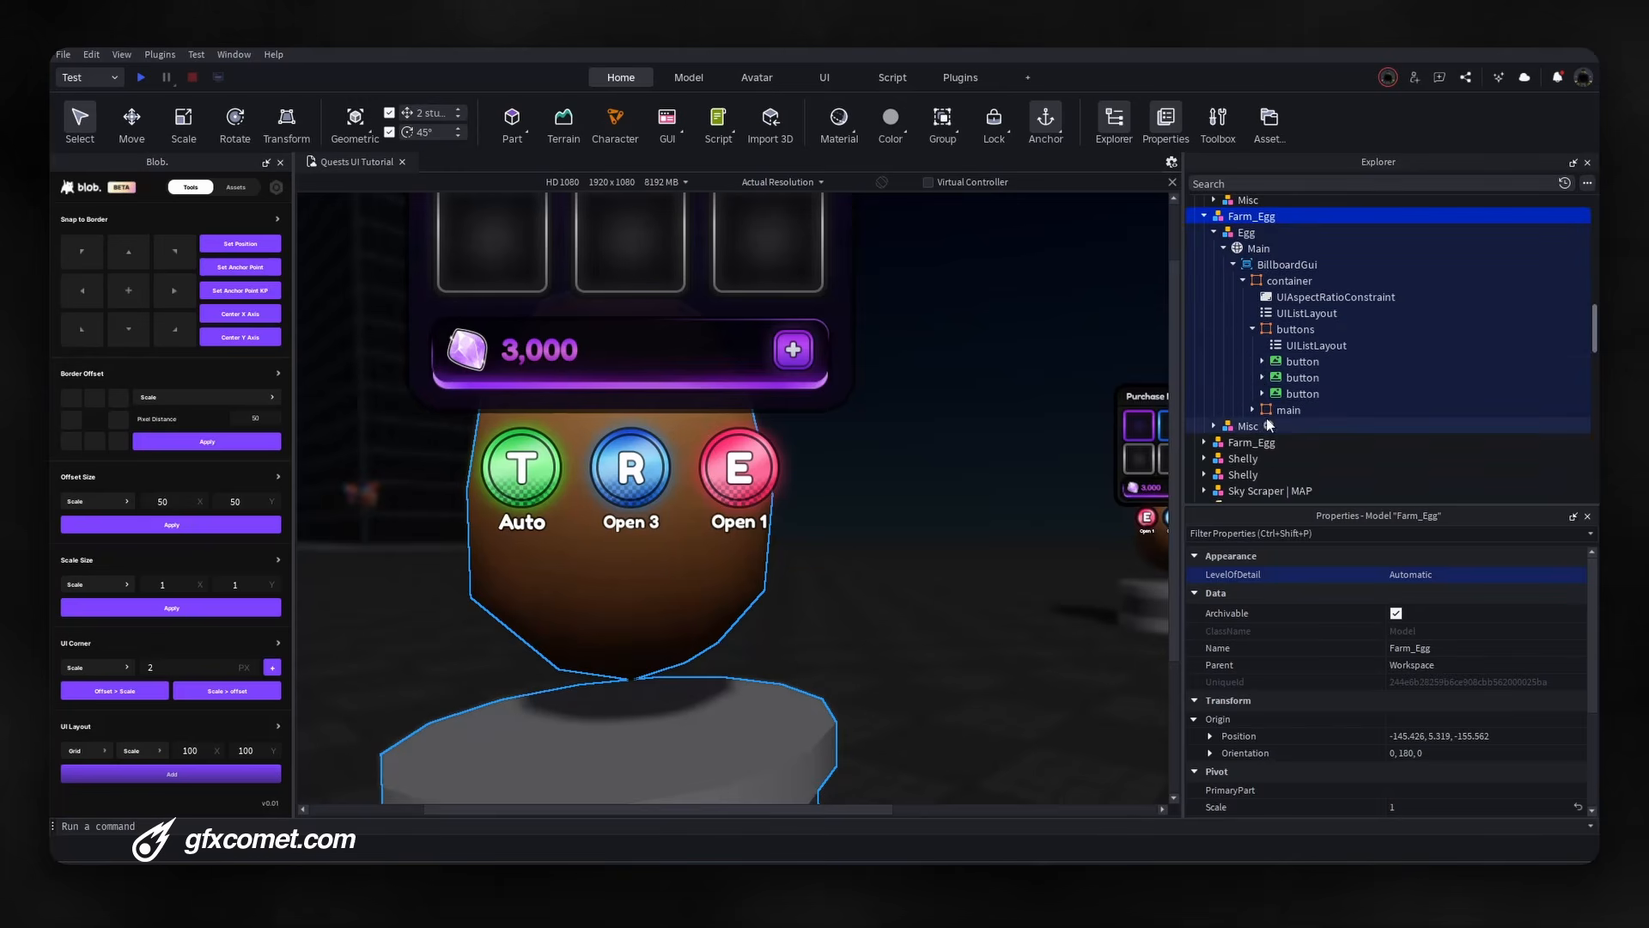
Copy the Texture ImageLabel from the main frame of the first button under the buttons frame.
left_click(1261, 361)
left_click(1272, 409)
scroll(1280, 421, "down", 2)
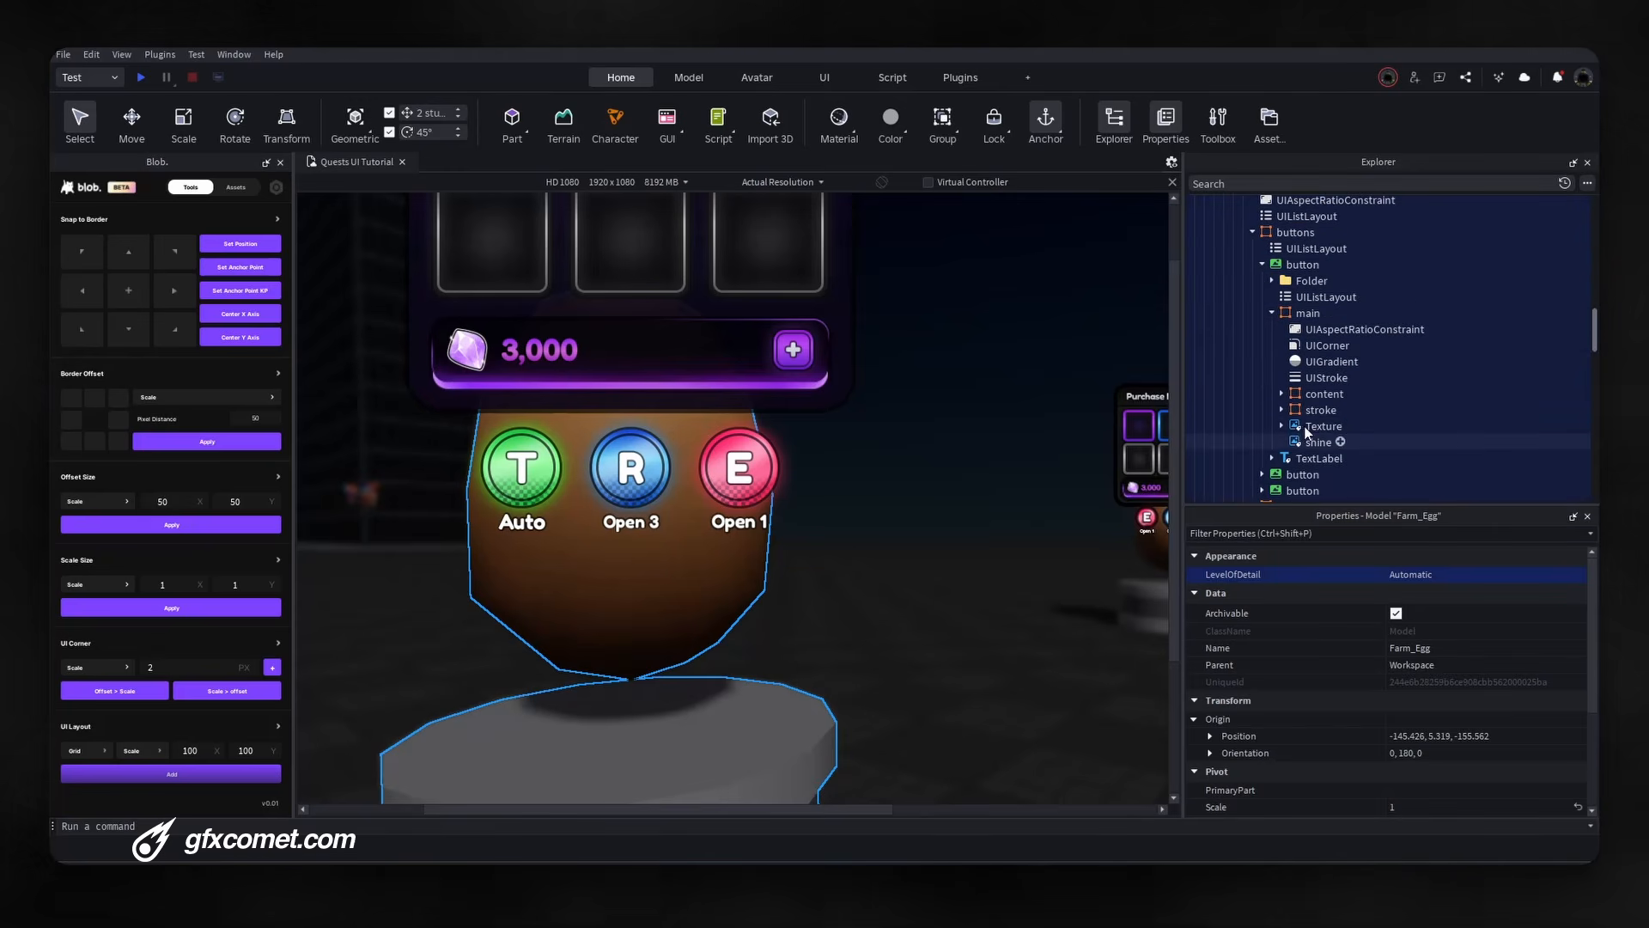
left_click(1324, 426)
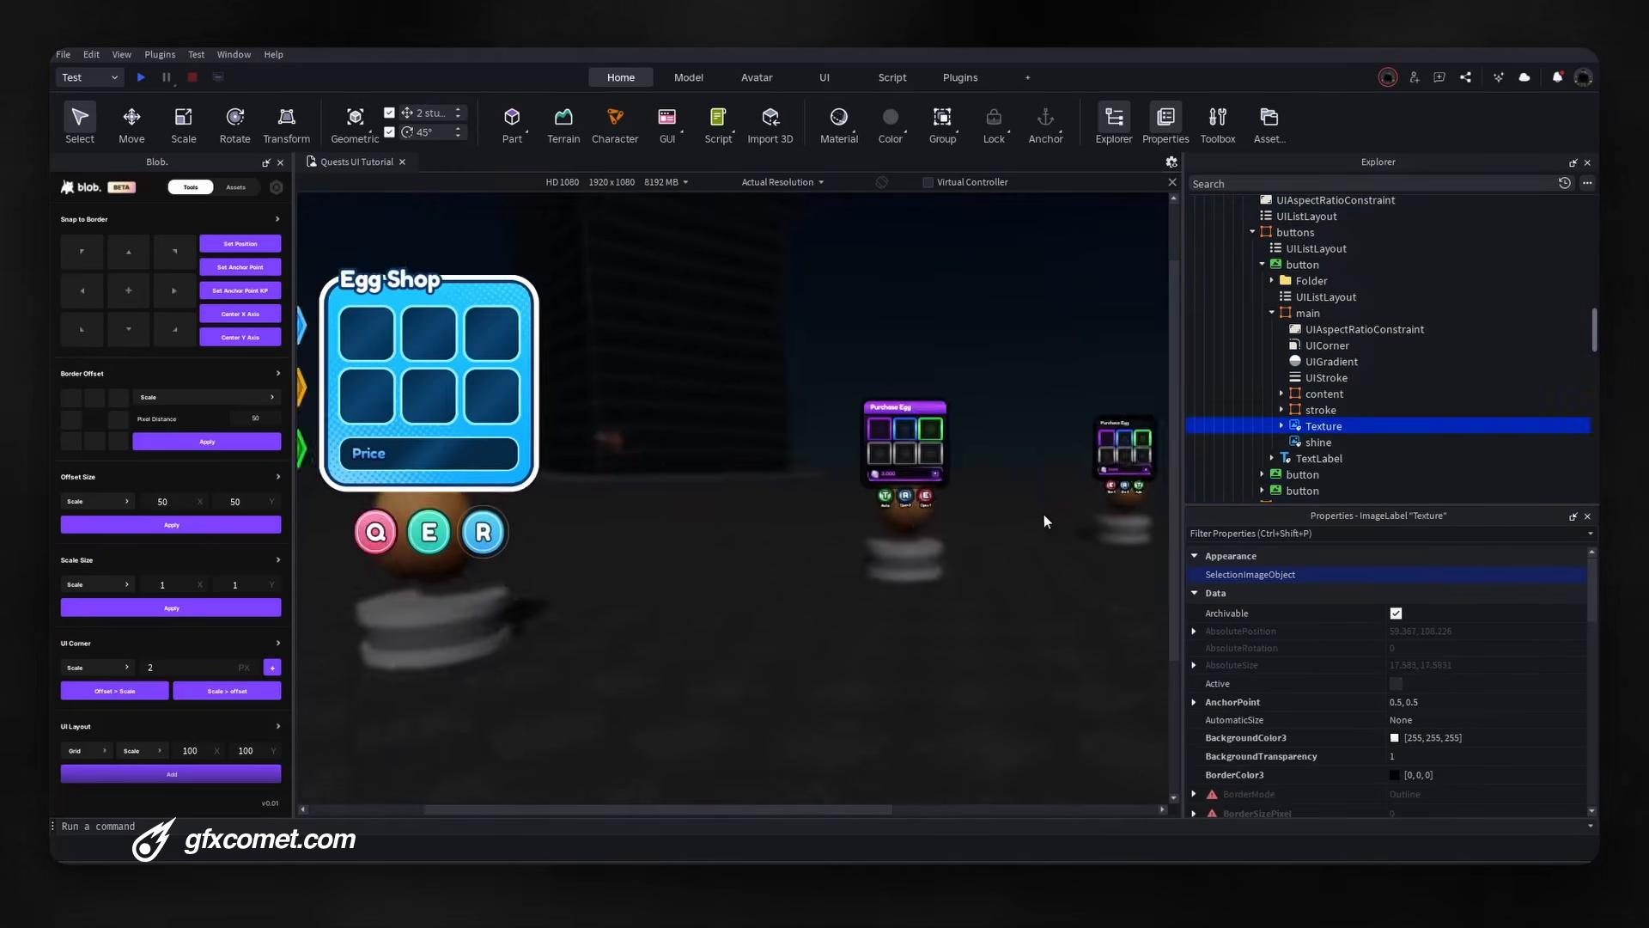
Paste the copied Texture into the Main frames of the Egg Shop's Q, E and R button templates.
scroll(1033, 512, "up", 5)
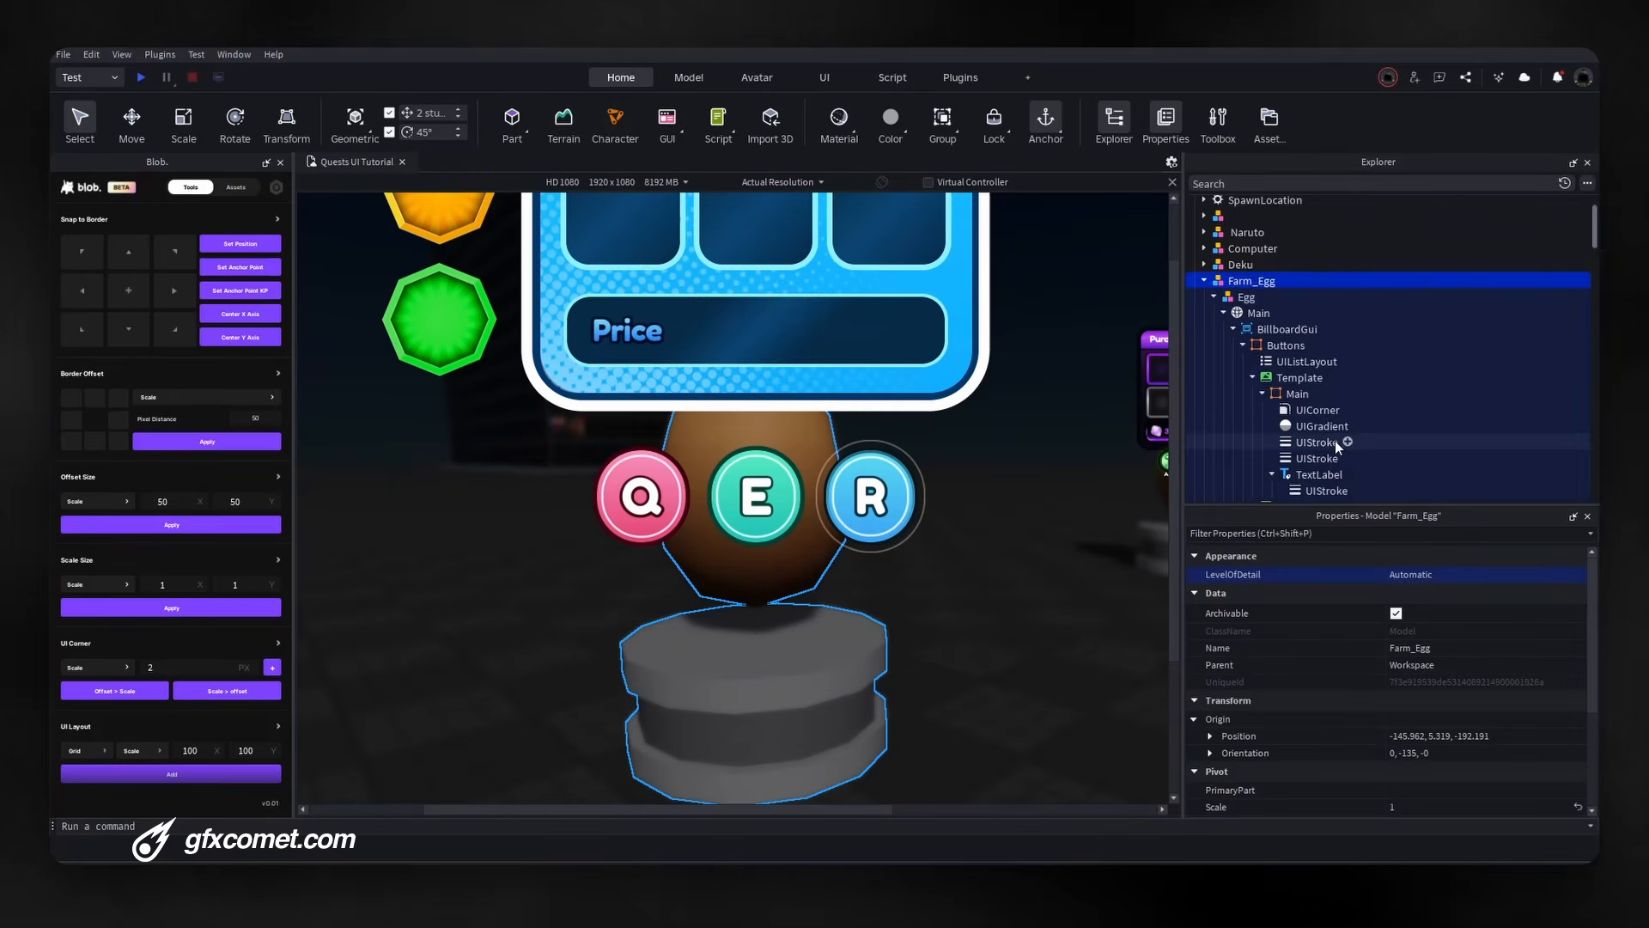
scroll(1334, 441, "down", 1)
left_click(1261, 345)
left_click(1295, 377)
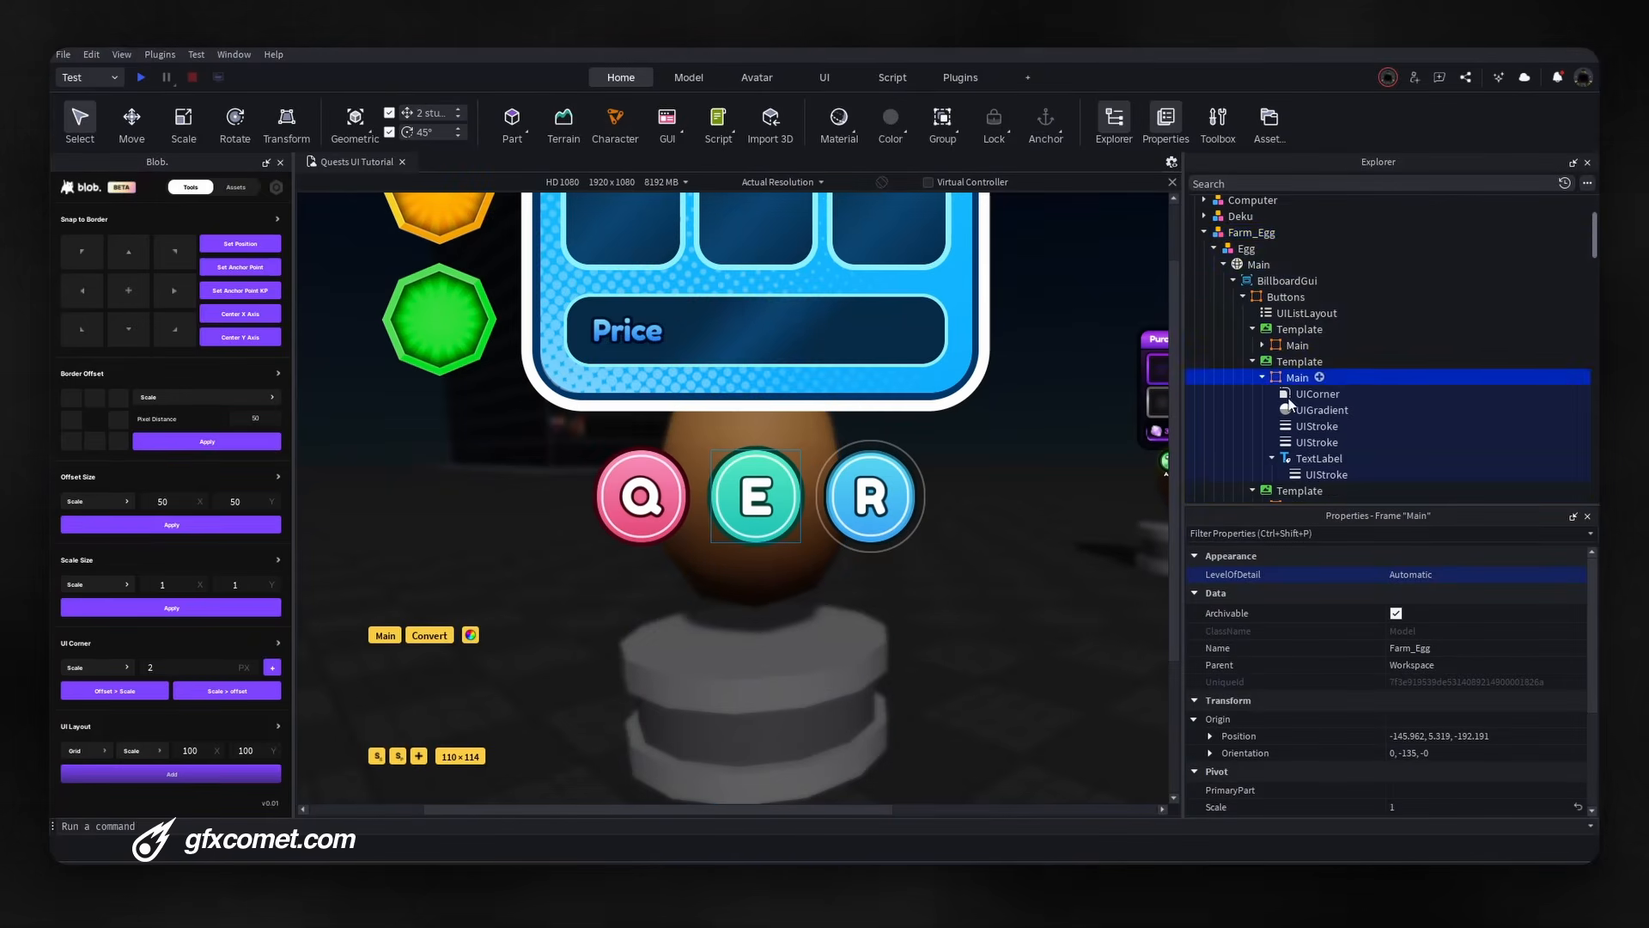
scroll(1288, 398, "down", 2)
left_click(1297, 410, "ctrl")
left_click(1298, 248, "ctrl")
key("ctrl+shift+v")
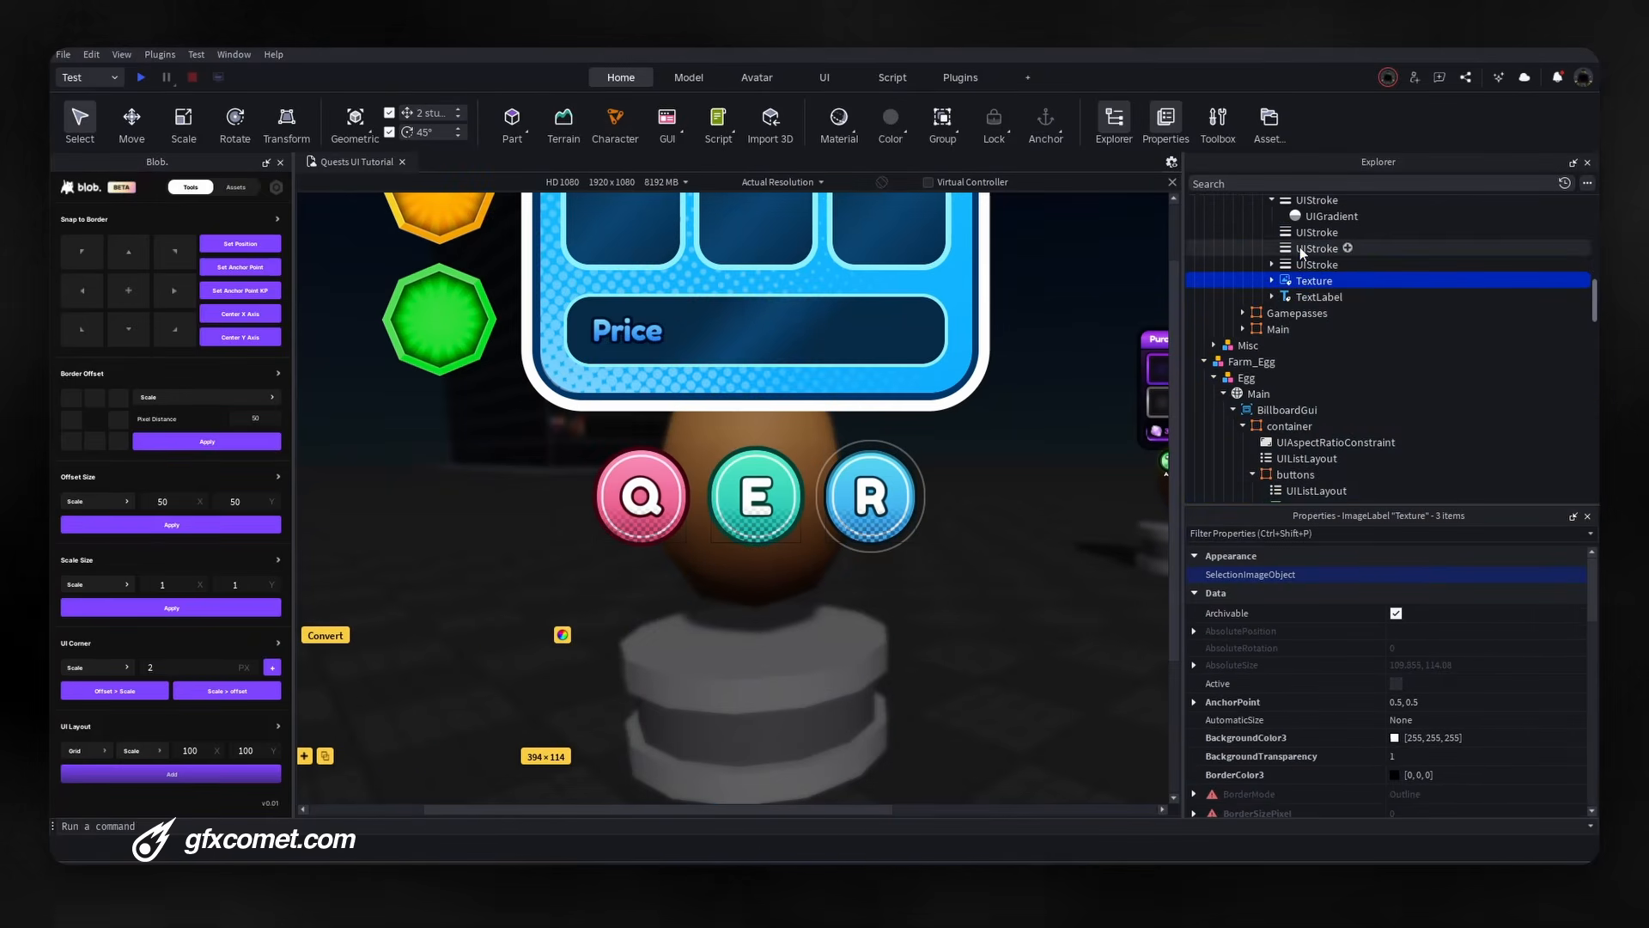
Switch the viewport scaling to Fit to Window and widen the viewport by narrowing the Explorer and Properties area.
scroll(1069, 429, "up", 5)
scroll(1068, 427, "down", 6)
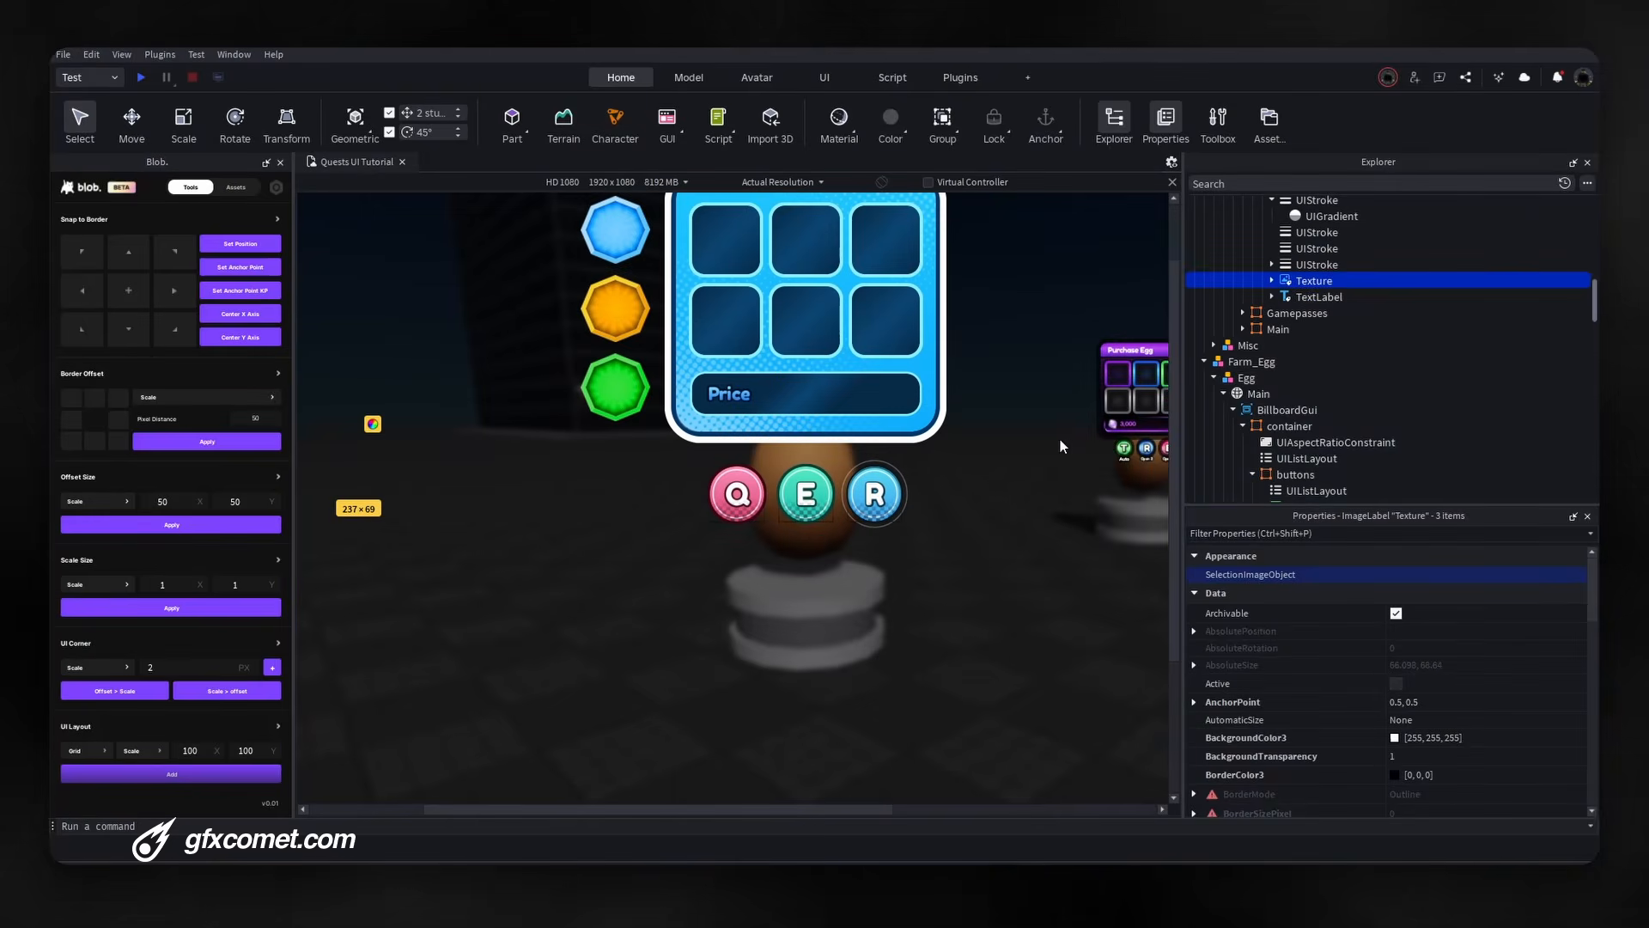
scroll(1005, 508, "down", 5)
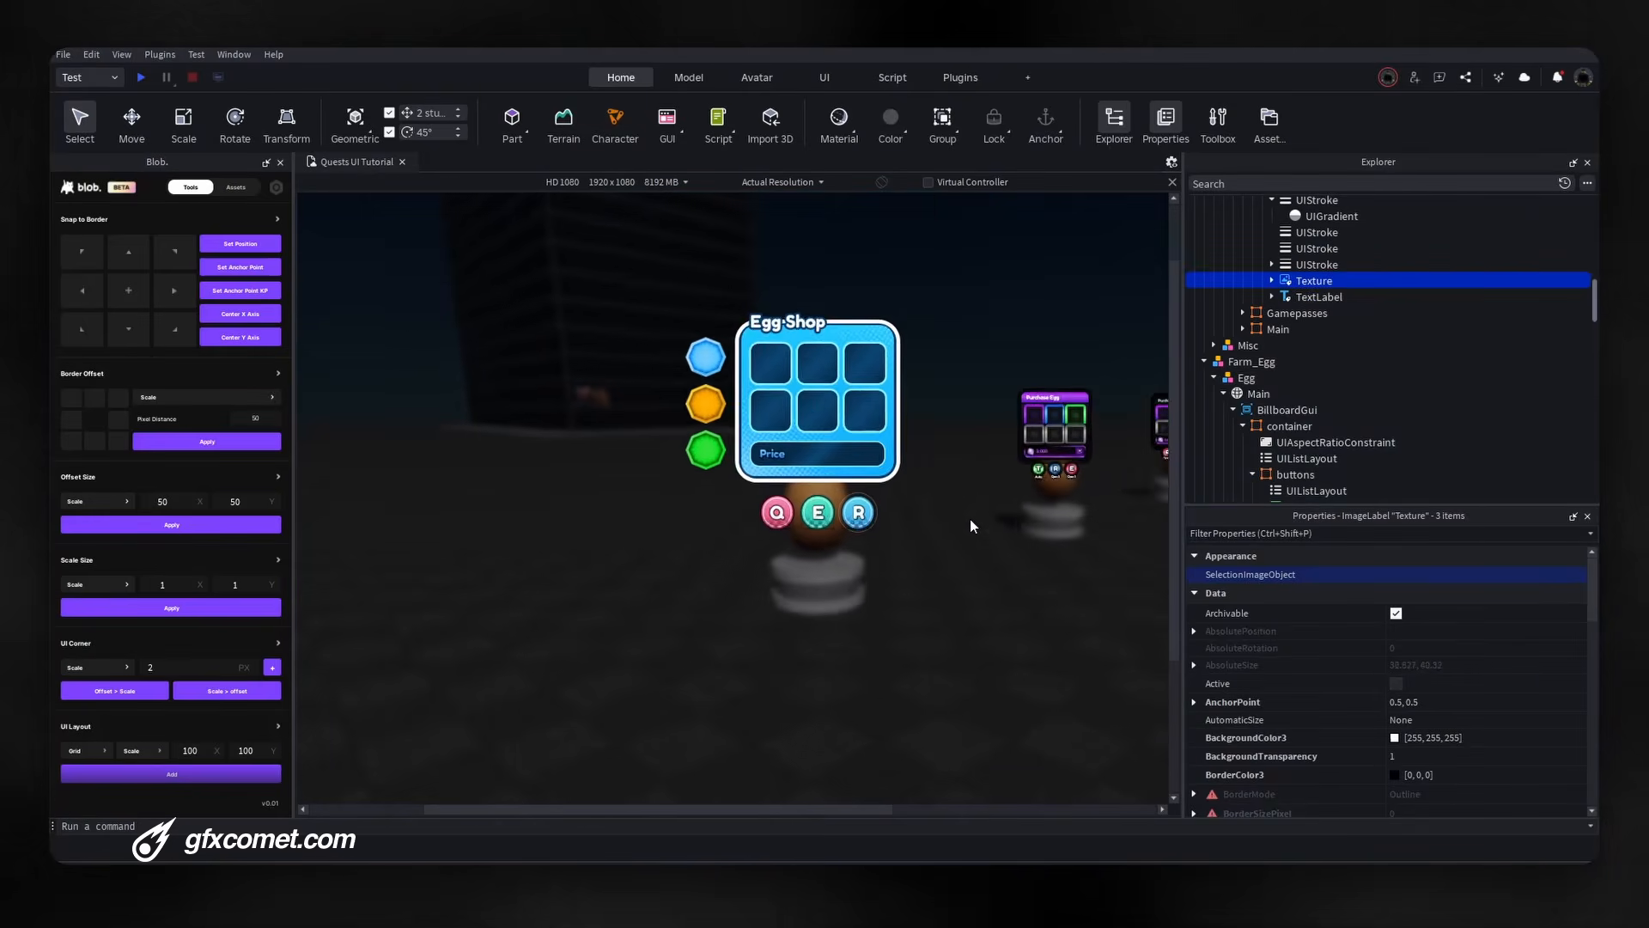
scroll(969, 518, "up", 8)
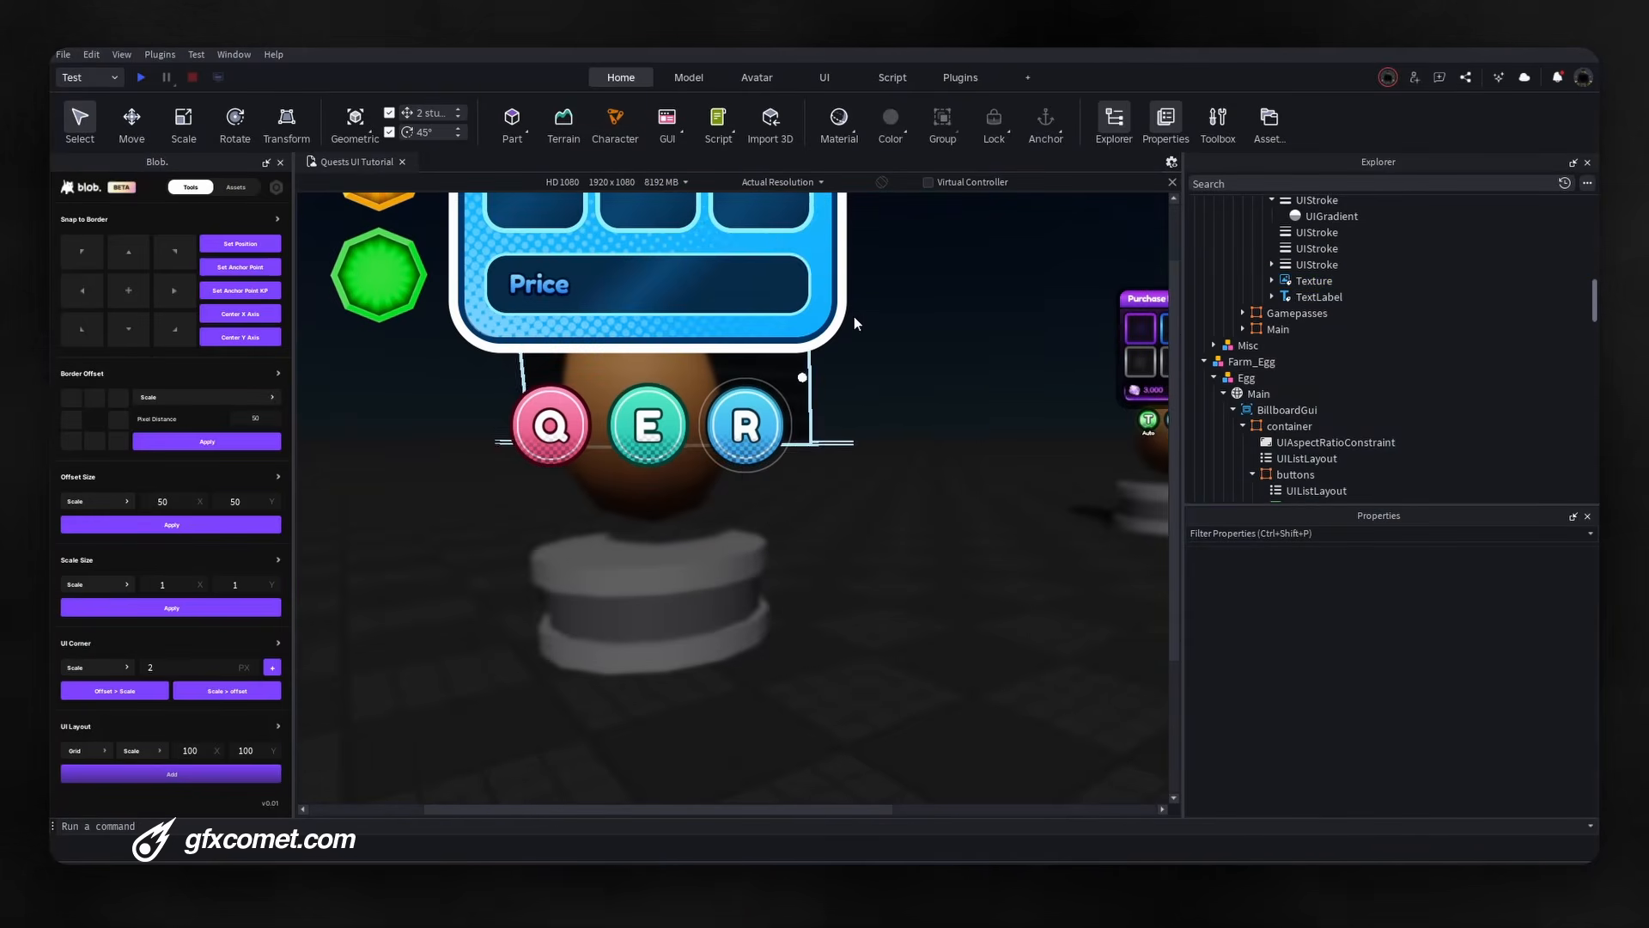
left_click(777, 182)
left_click(780, 235)
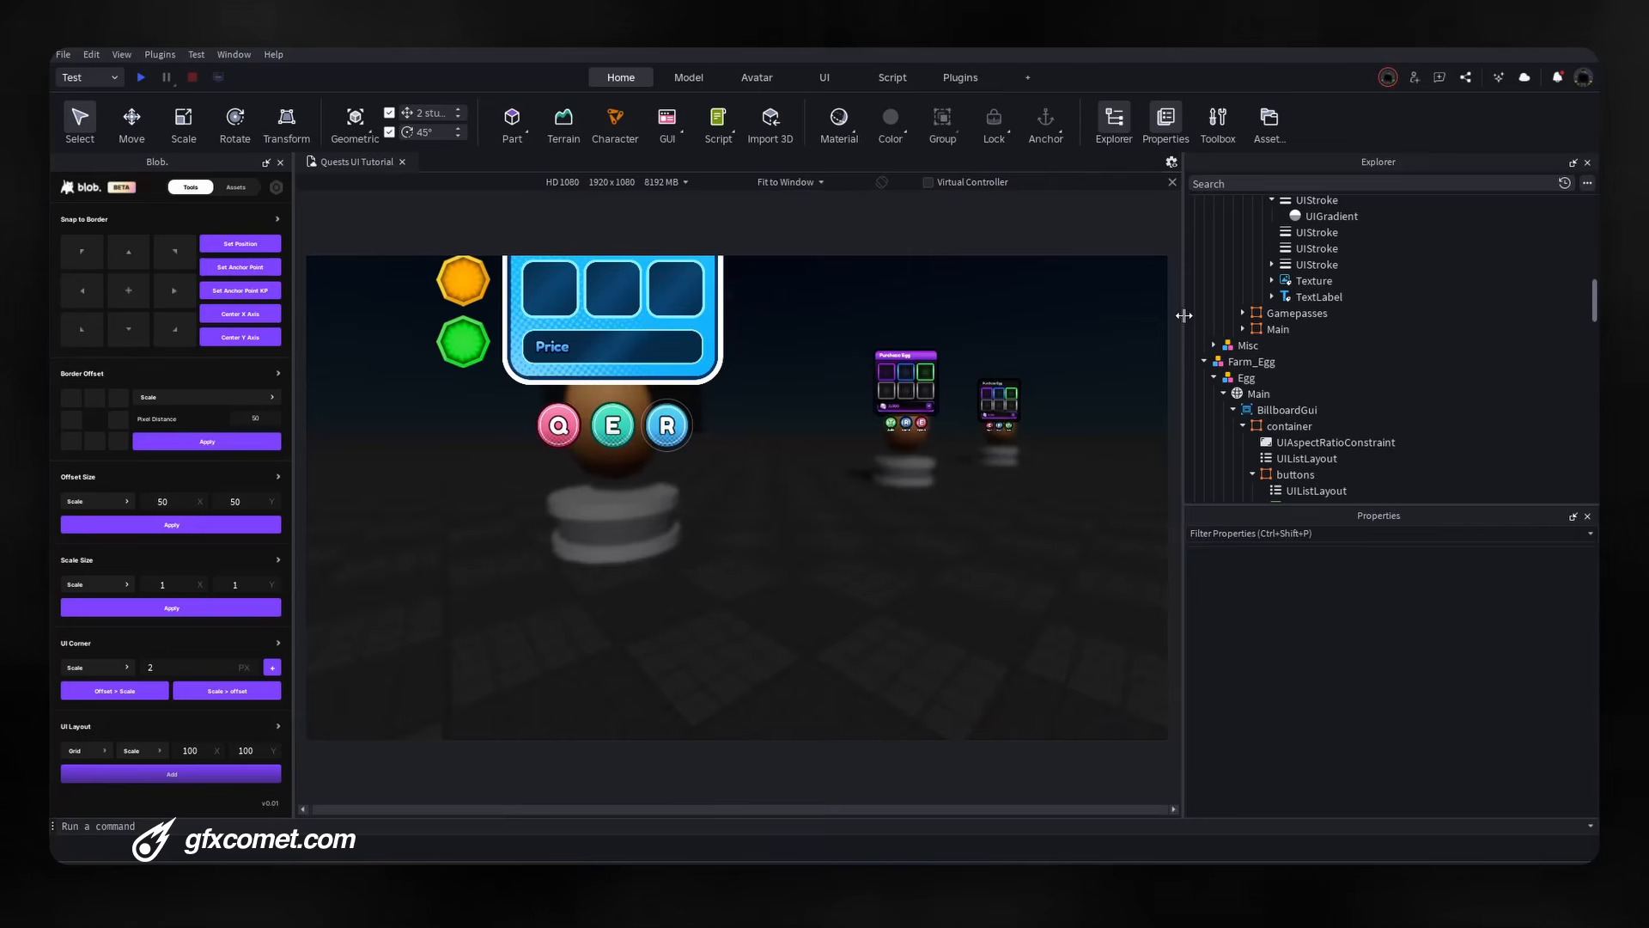
left_click_drag(1181, 314, 1463, 315)
Examine how the Egg Shop billboard's strokes and textured buttons scale at close and far camera distances.
scroll(1136, 443, "down", 5)
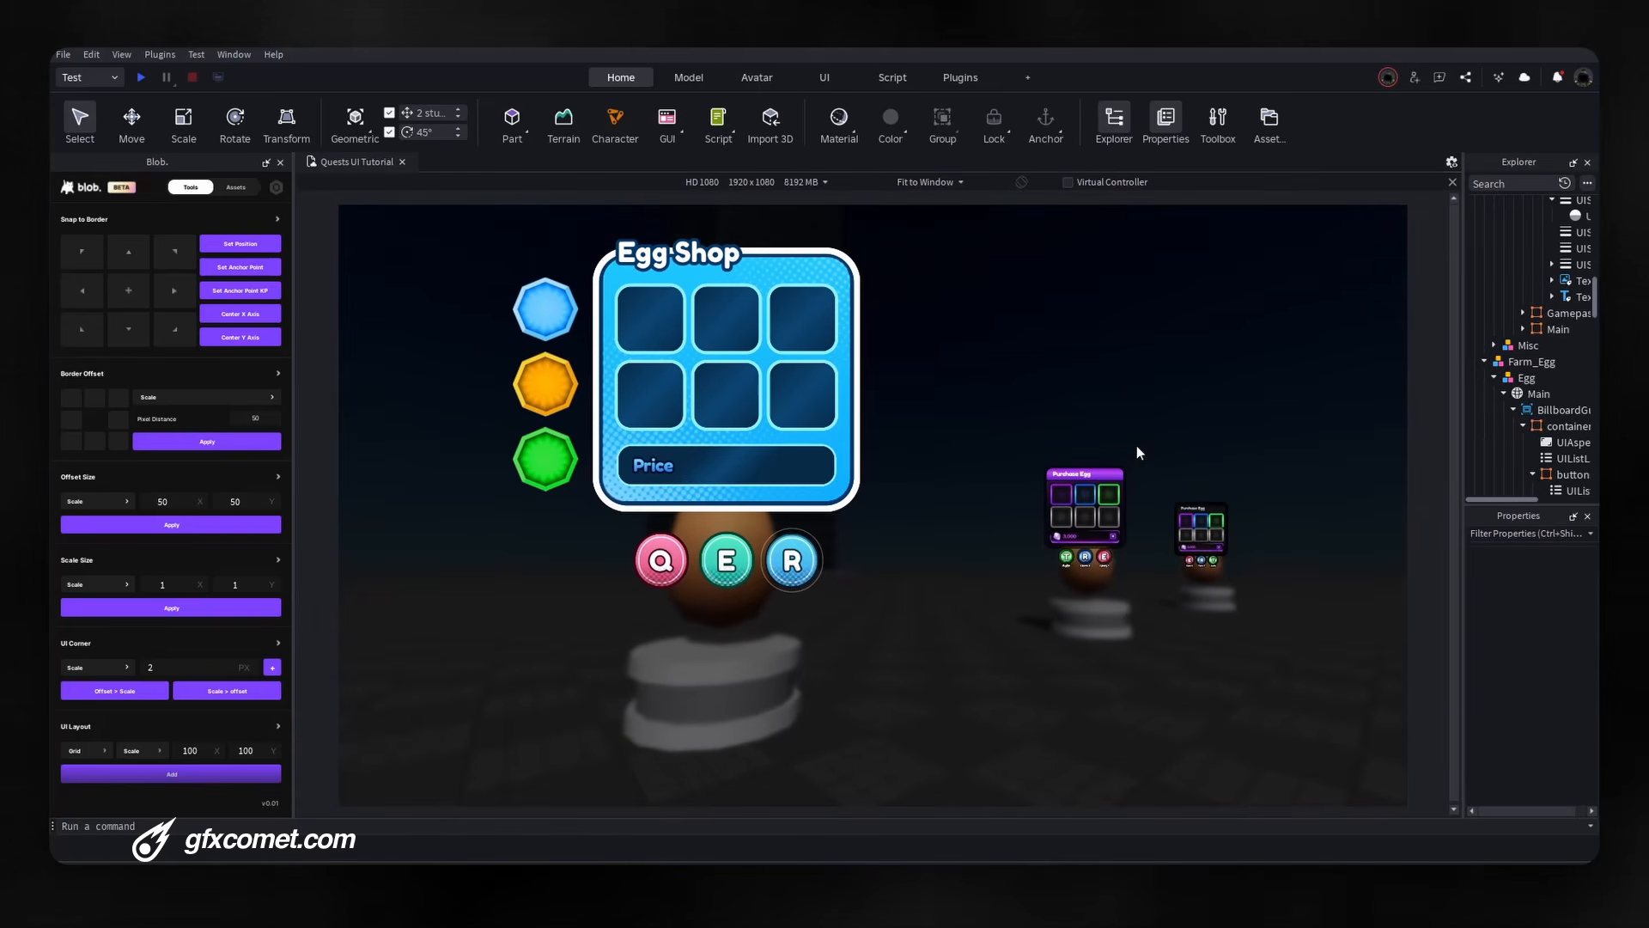
scroll(1091, 433, "down", 2)
scroll(1082, 427, "down", 5)
scroll(1082, 415, "up", 3)
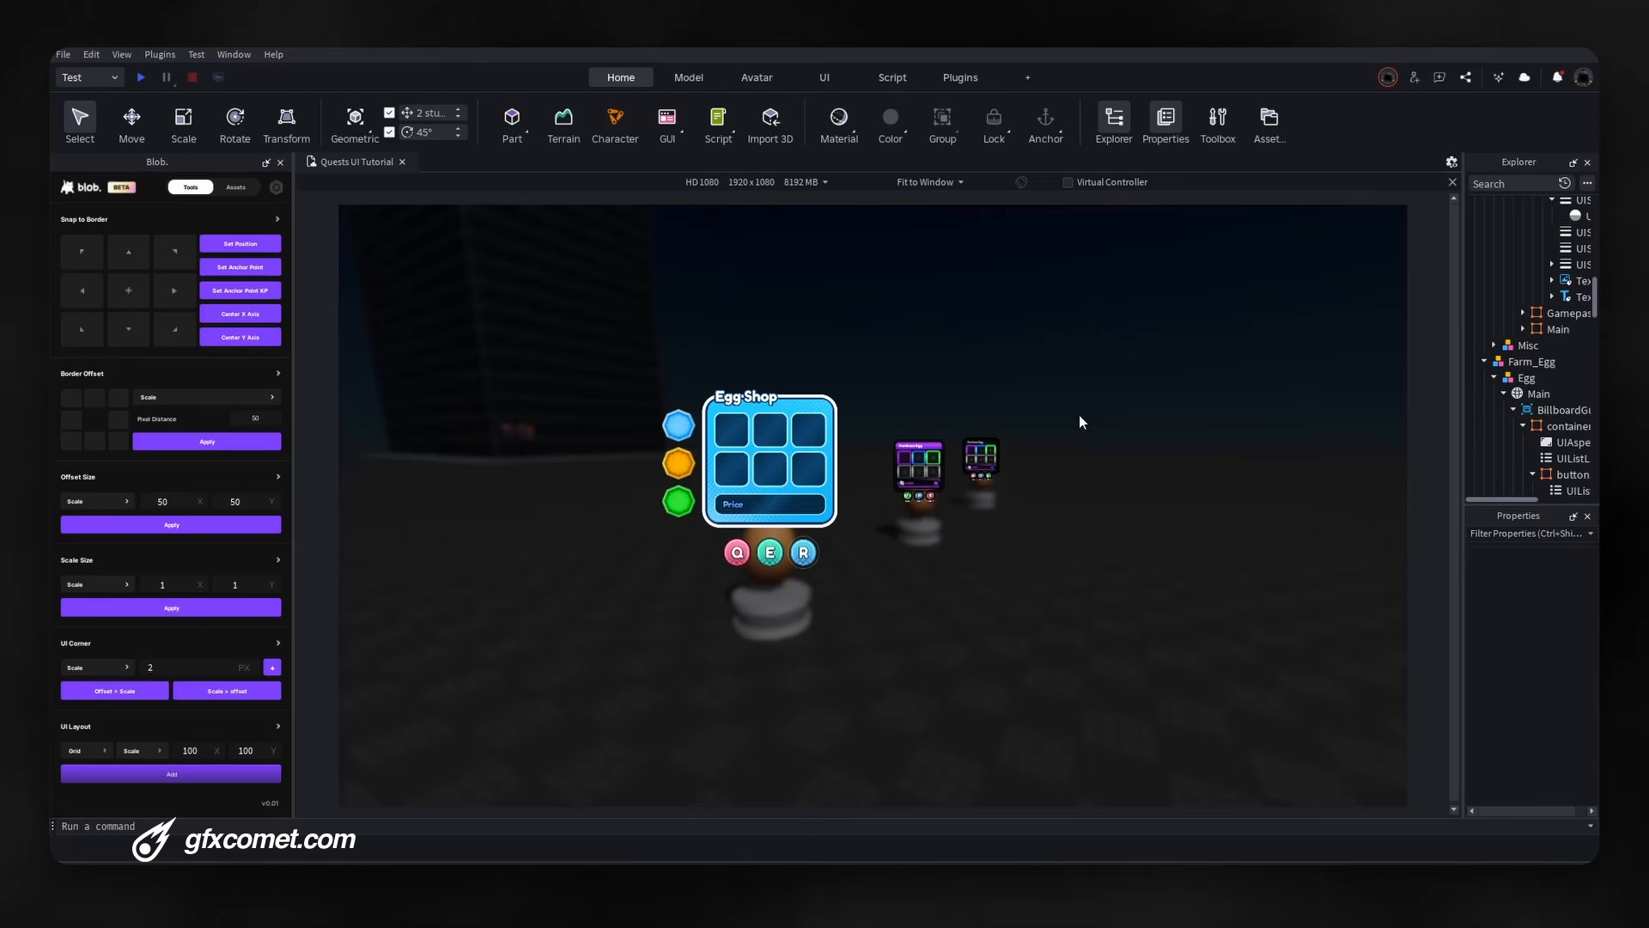
right_click_drag(1033, 505, 1033, 505)
key("w")
key("a")
key("d")
scroll(885, 559, "up", 3)
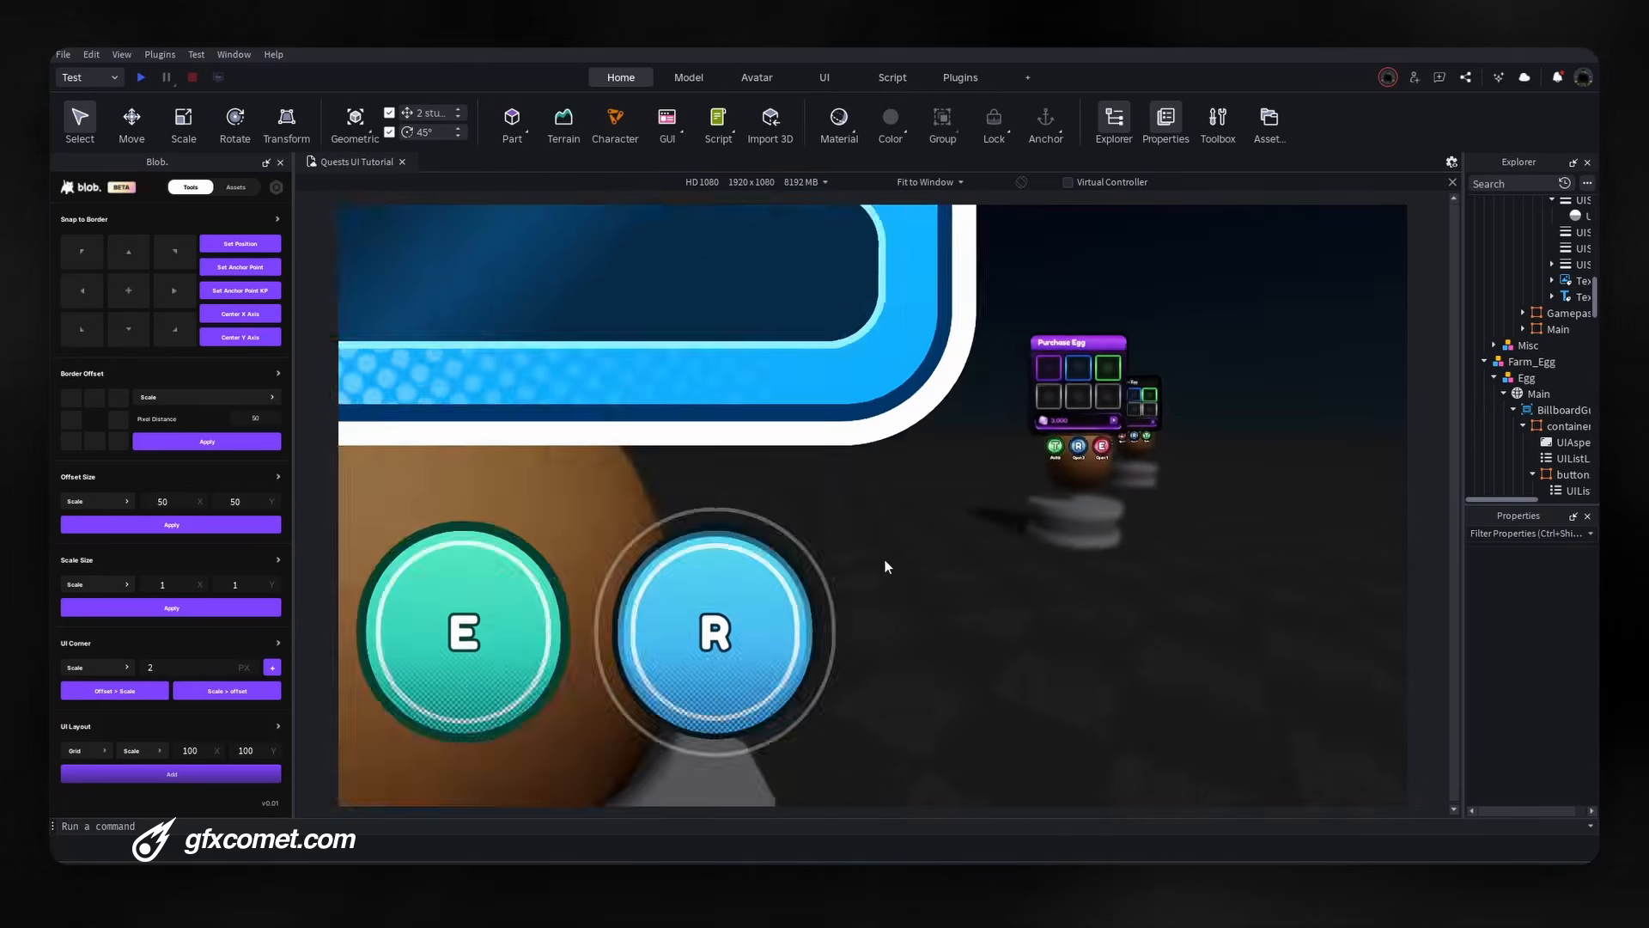
scroll(772, 524, "down", 4)
scroll(866, 553, "up", 2)
scroll(867, 552, "up", 3)
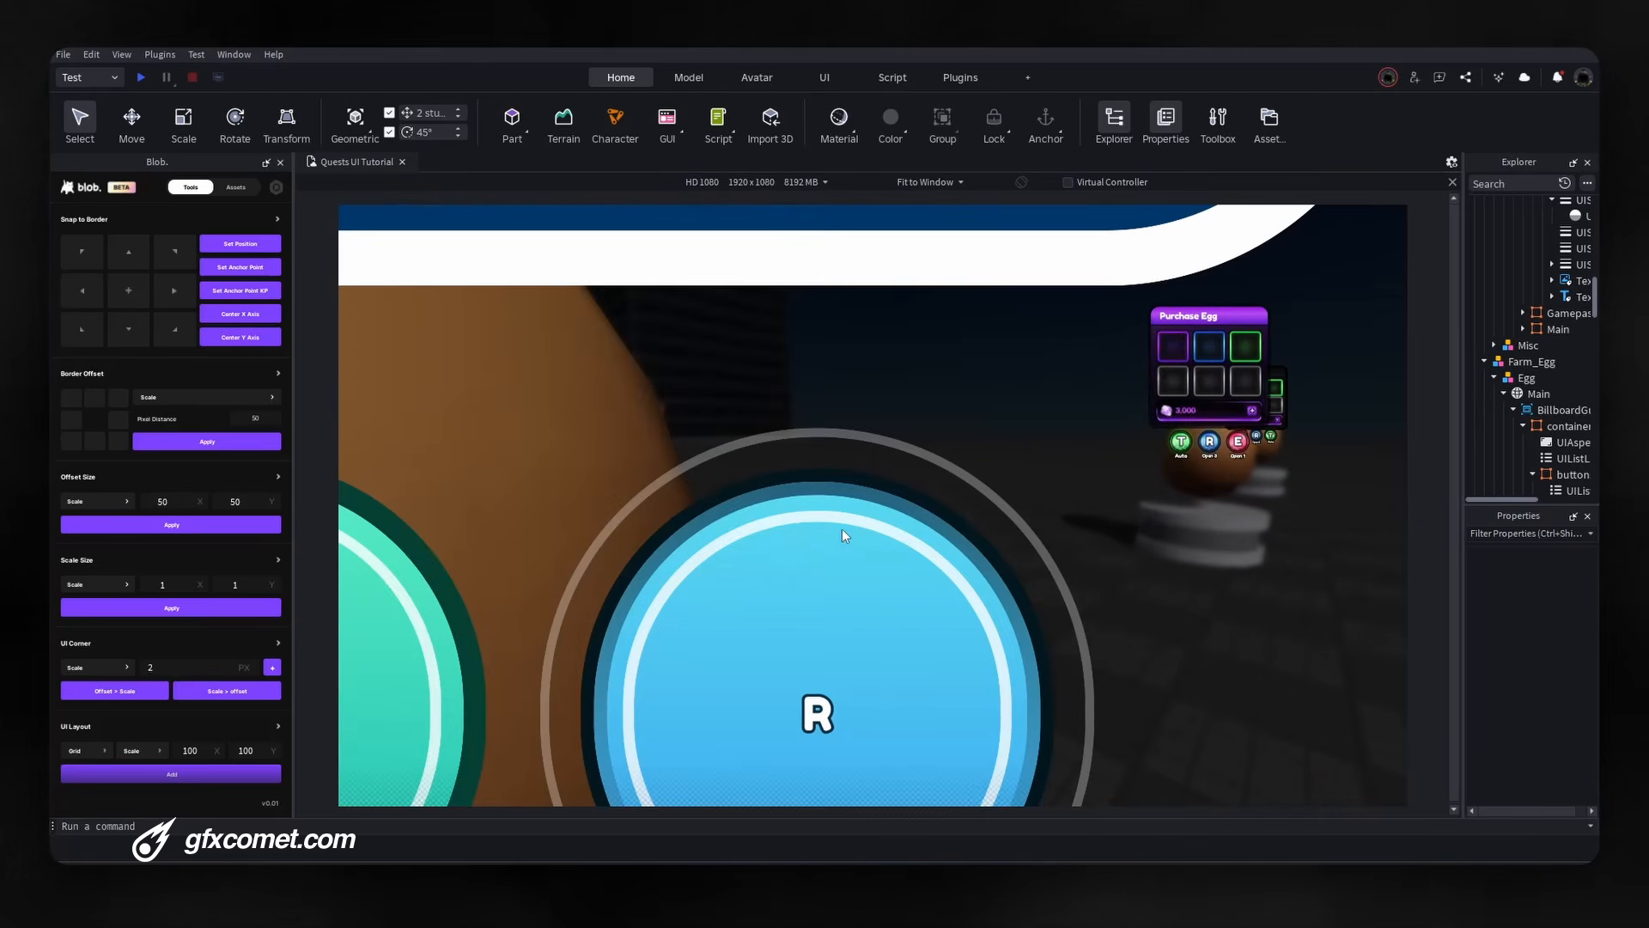
scroll(894, 589, "down", 5)
scroll(910, 589, "up", 4)
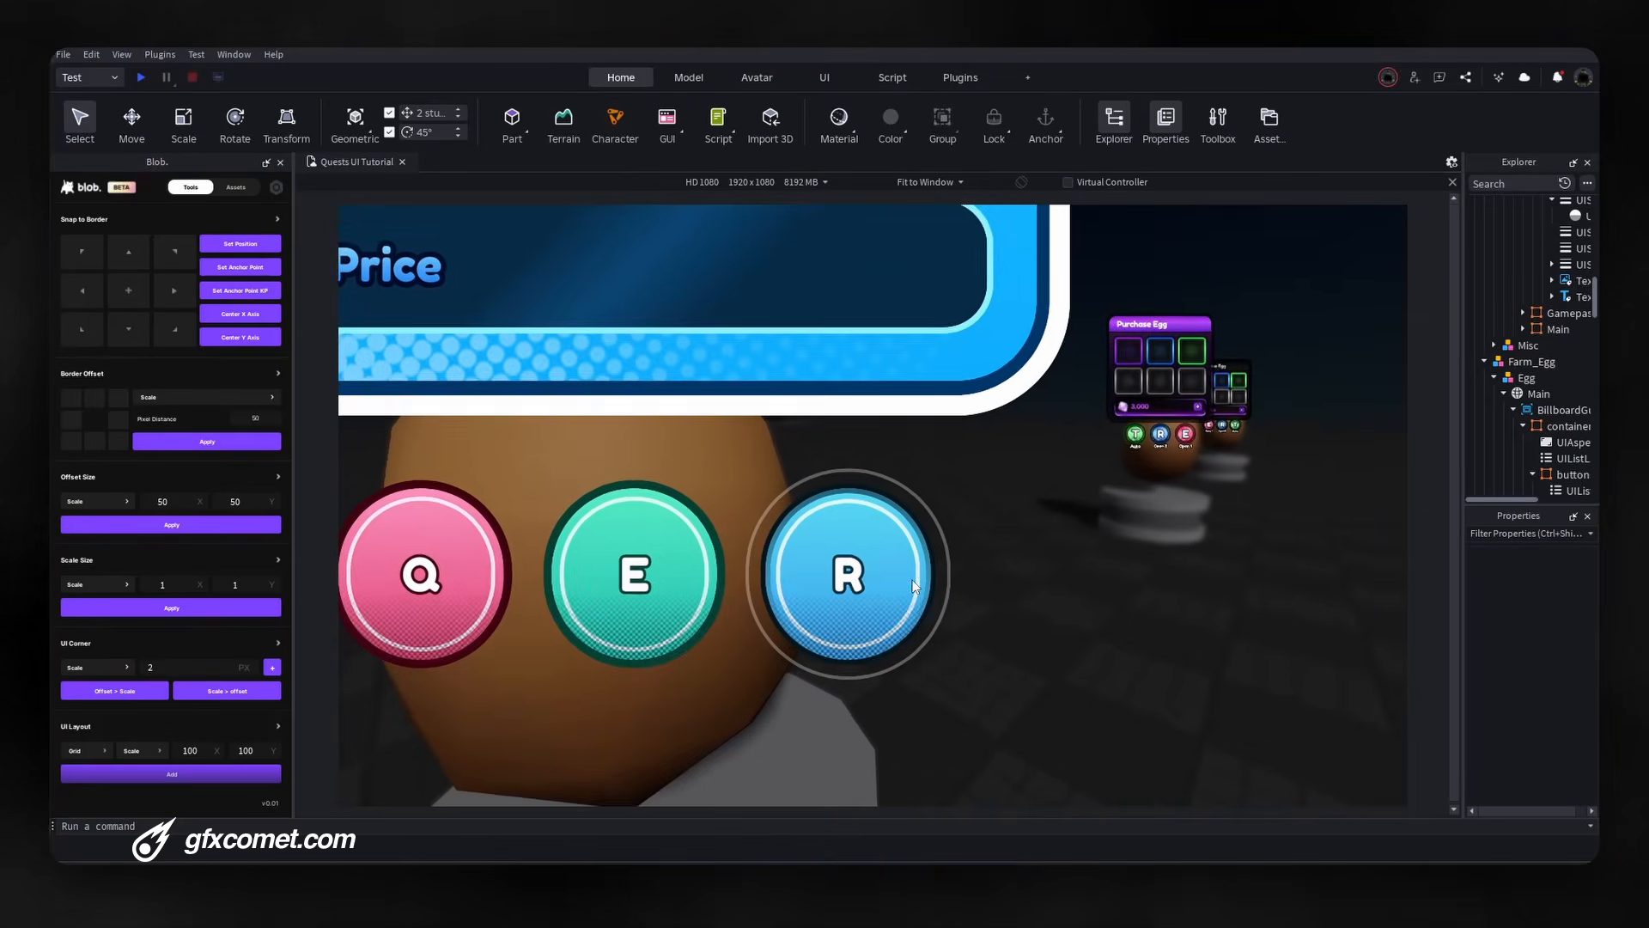
scroll(912, 582, "down", 6)
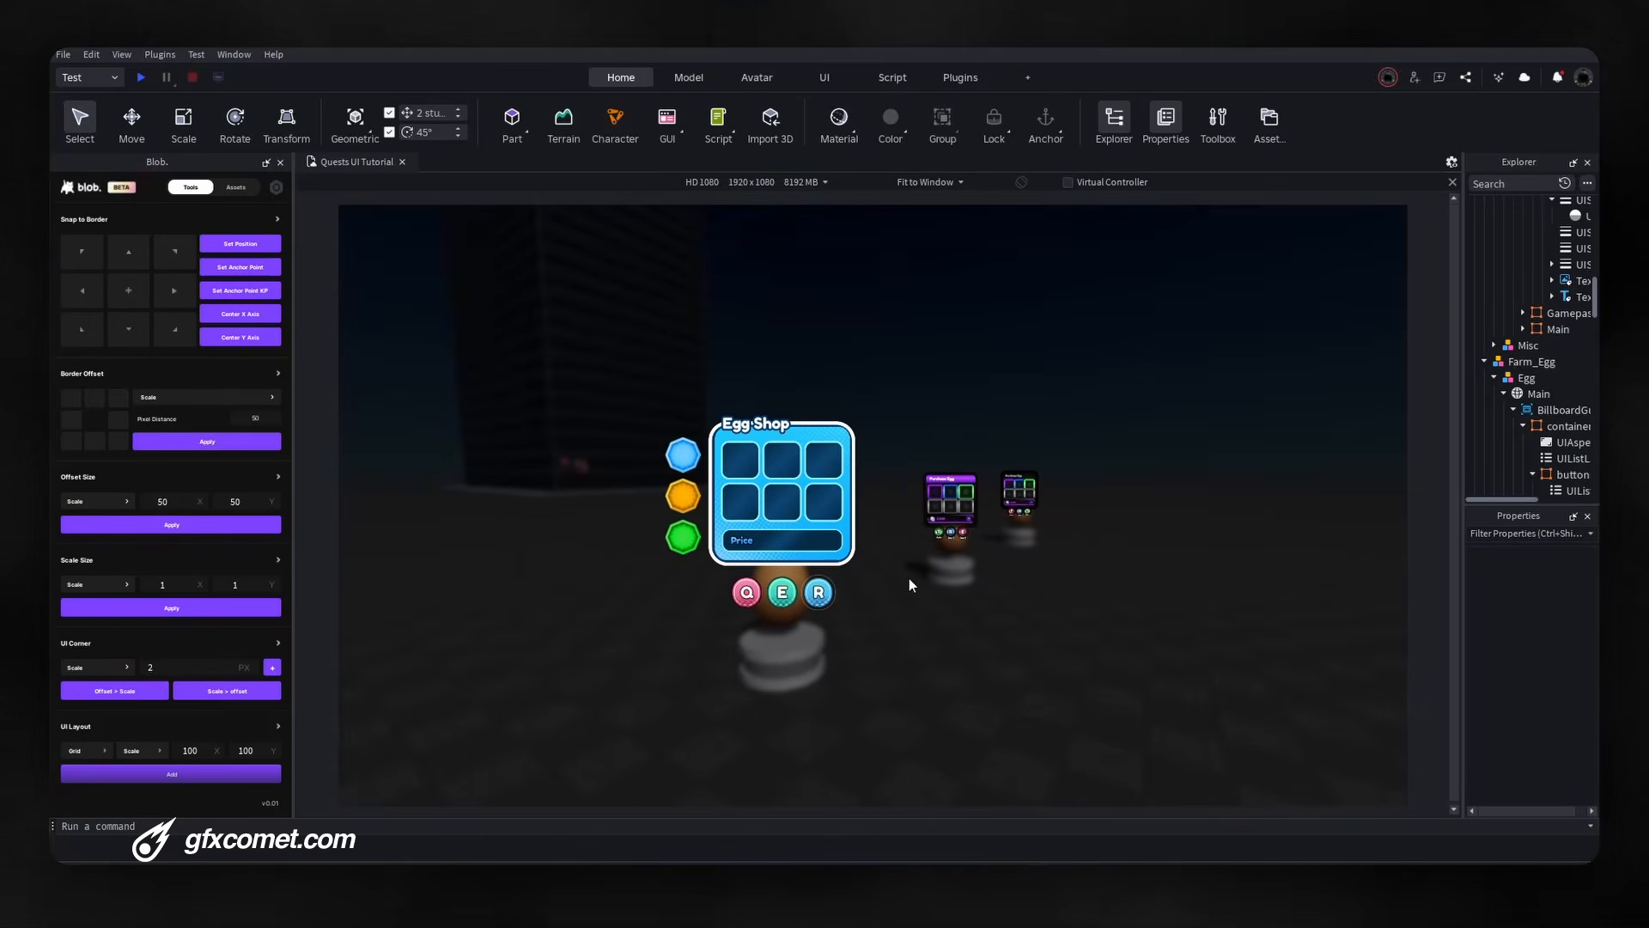